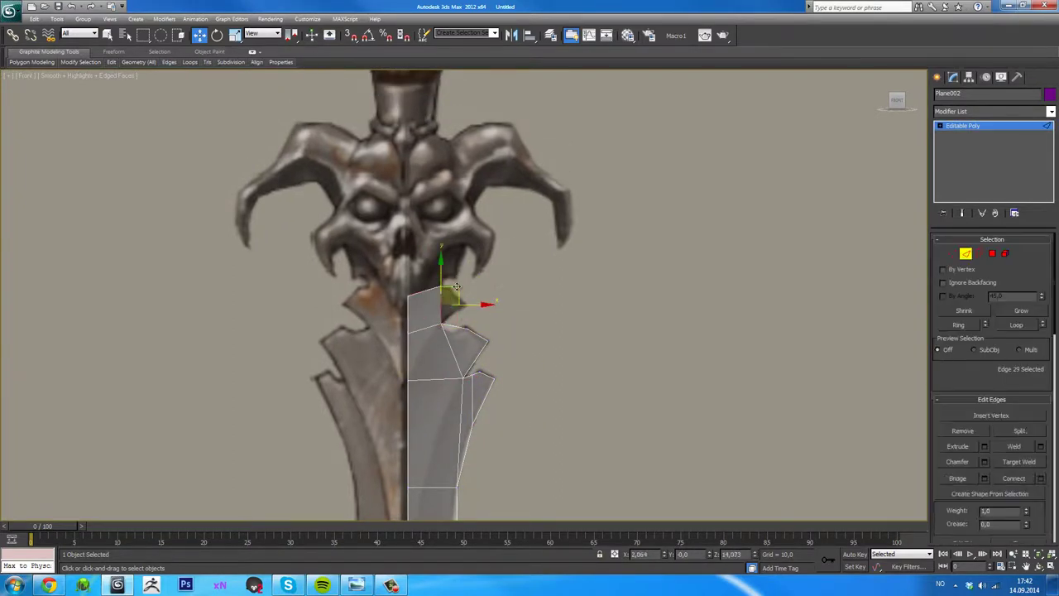
- Cut new edges into the blade's vertices to match the notched edge, then start a Box over the skull guard
{"action": "key", "text": "1"}
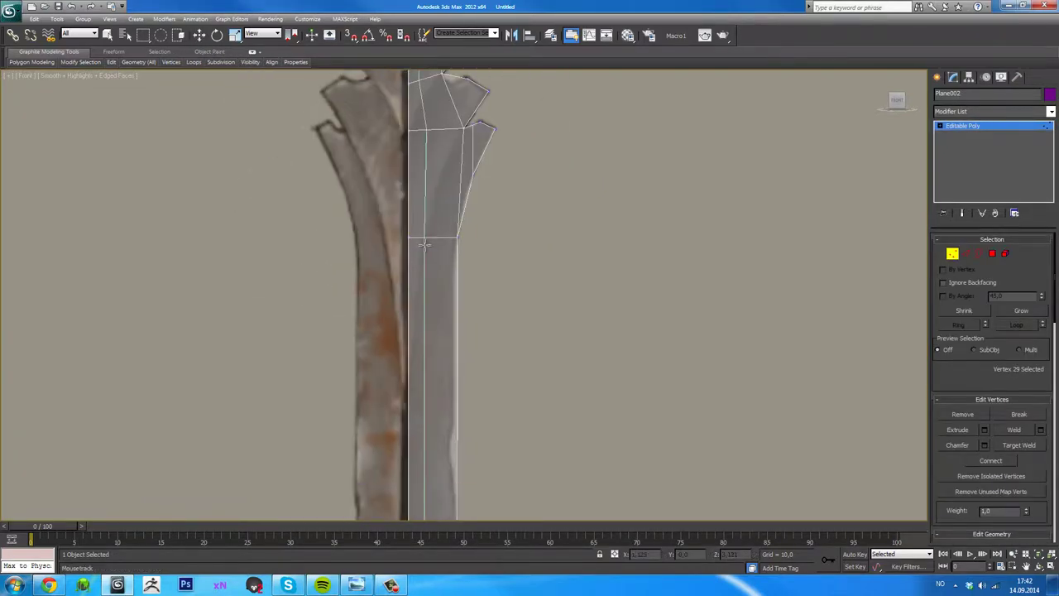
{"action": "left_click", "coordinate": [1021, 469]}
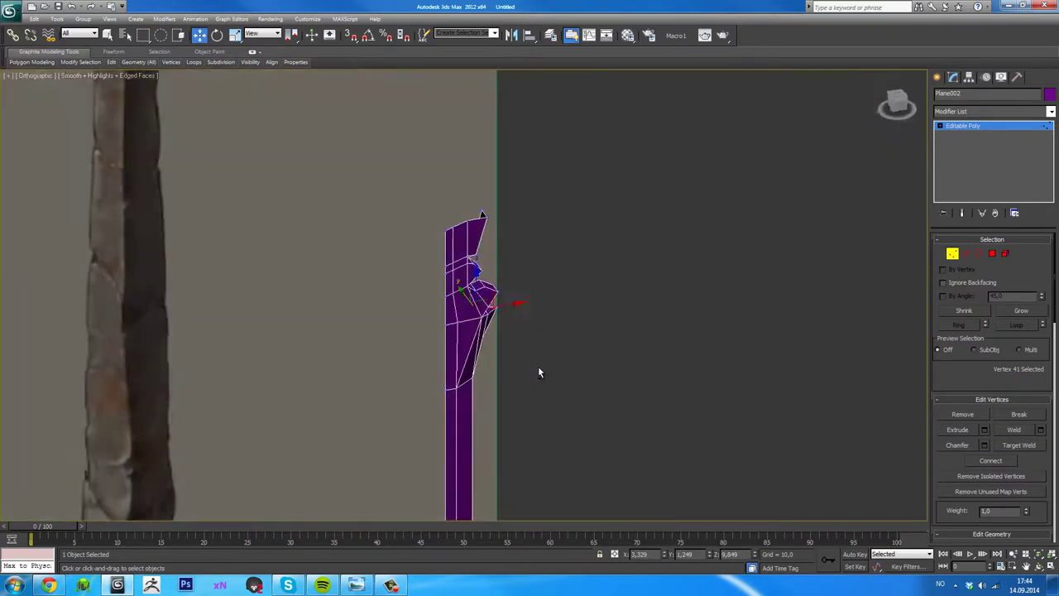
{"action": "left_click", "coordinate": [1002, 112]}
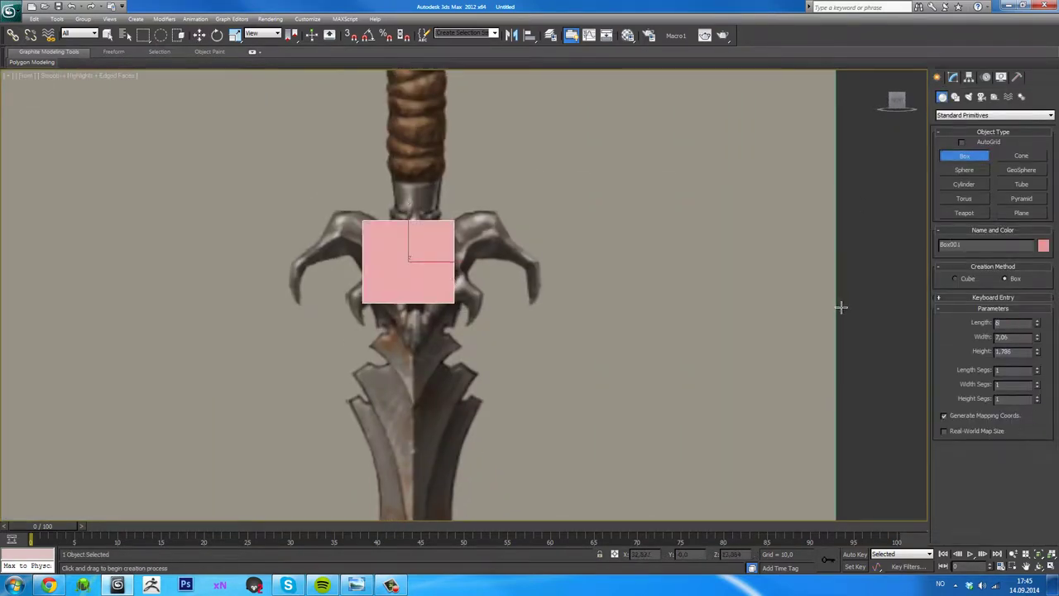
- Finish the box over the skull, make it see-through, and convert it to Editable Poly
{"action": "left_click", "coordinate": [408, 257]}
{"action": "key", "text": "w"}
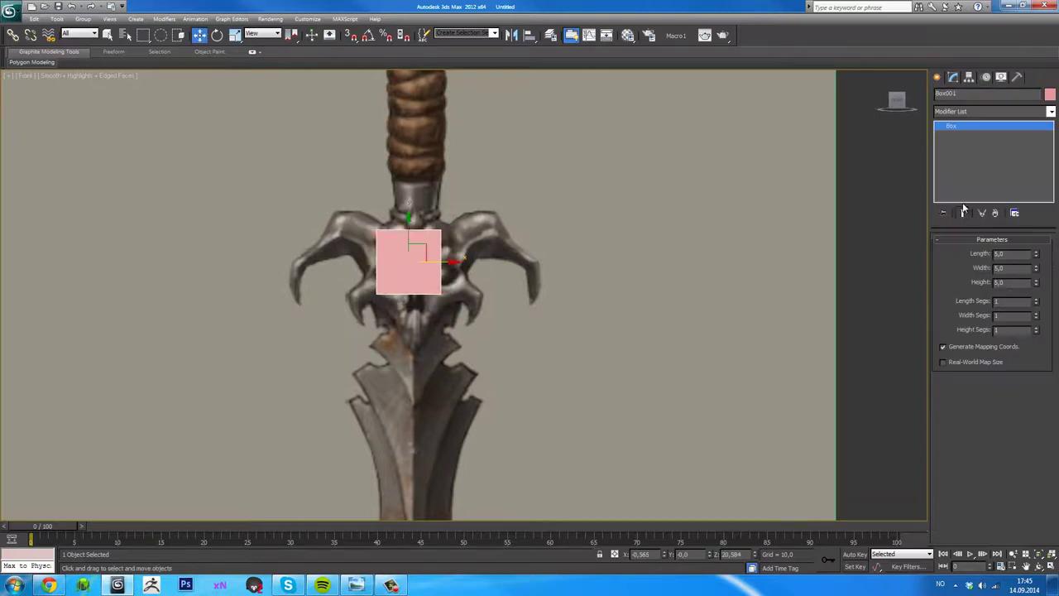
{"action": "scroll", "coordinate": [438, 256], "scroll_direction": "up", "scroll_amount": 2}
{"action": "key", "text": "alt+x"}
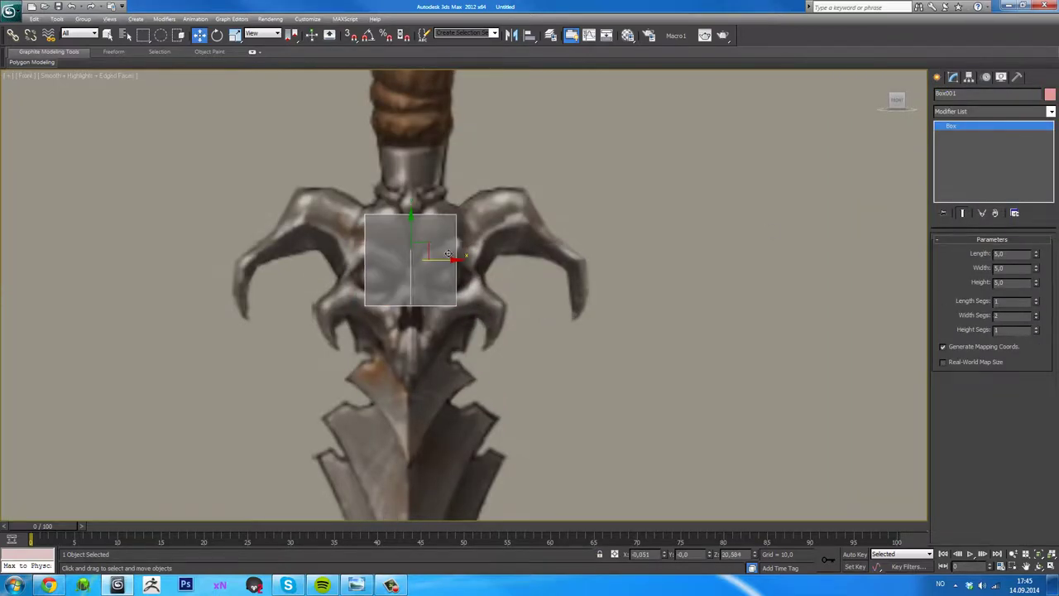
{"action": "right_click", "coordinate": [1007, 171]}
{"action": "left_click", "coordinate": [1018, 306]}
{"action": "key", "text": "1"}
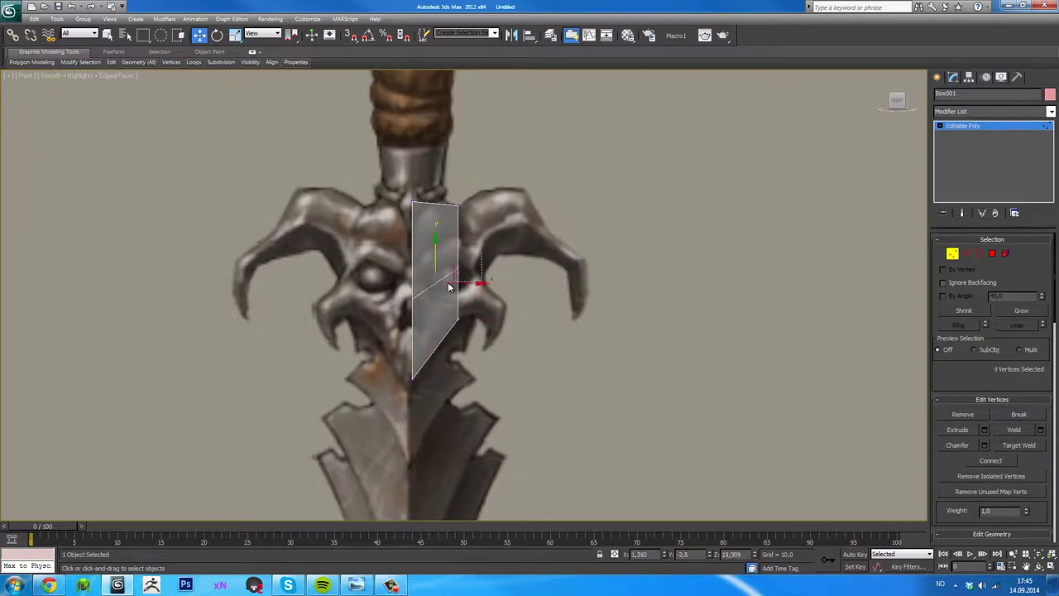
- Extrude the faces on the box's right side outward
{"action": "key", "text": "4"}
{"action": "left_click_drag", "start_coordinate": [489, 248], "coordinate": [445, 398]}
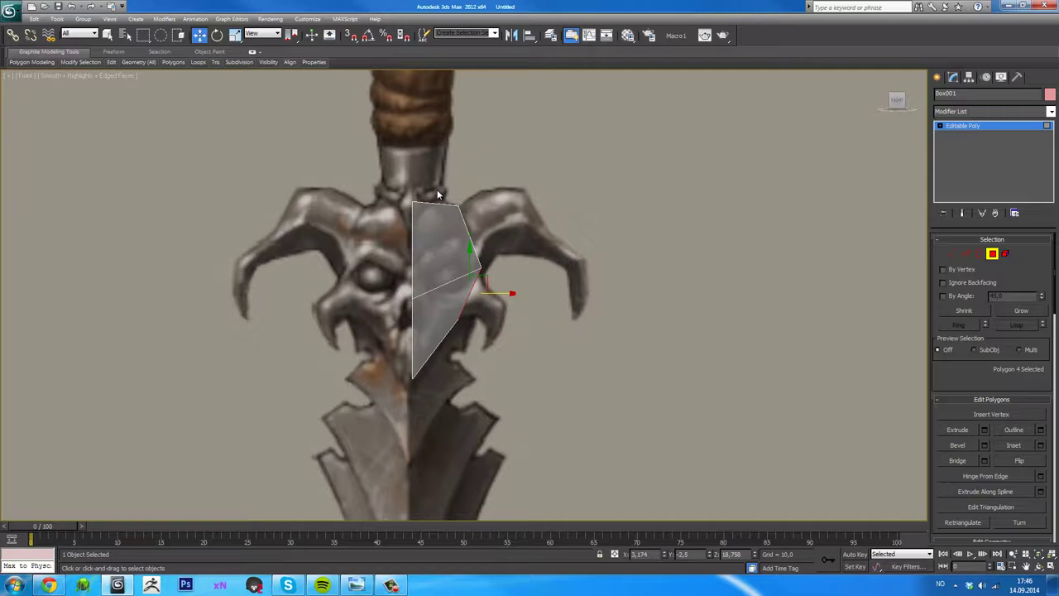
{"action": "left_click", "coordinate": [984, 430]}
{"action": "key", "text": "1"}
{"action": "key", "text": "4"}
{"action": "key", "text": "shift+e"}
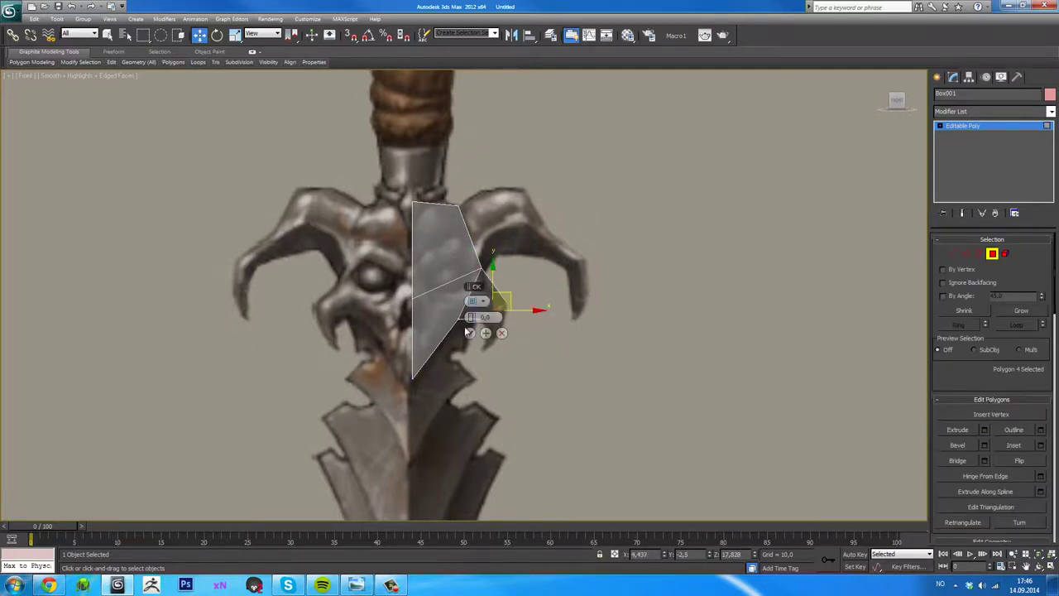
{"action": "key", "text": "1"}
{"action": "left_click", "coordinate": [508, 327]}
- Pull the extrusion's two outer vertices right to form the horn, then inspect the guard in 3D
{"action": "middle_click_drag", "start_coordinate": [404, 265], "coordinate": [386, 348]}
{"action": "key", "text": "4"}
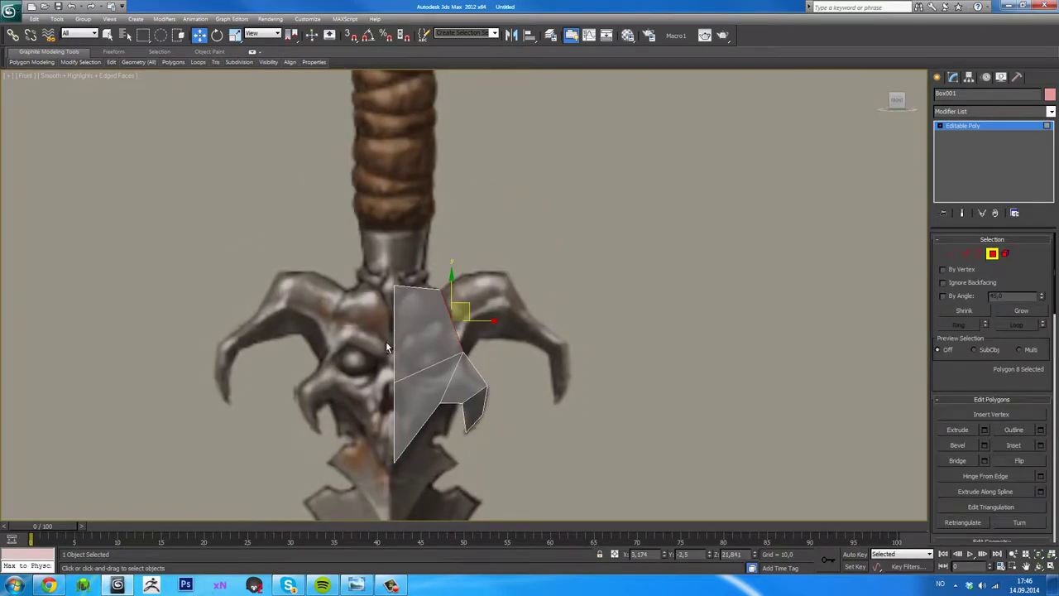
{"action": "key", "text": "1"}
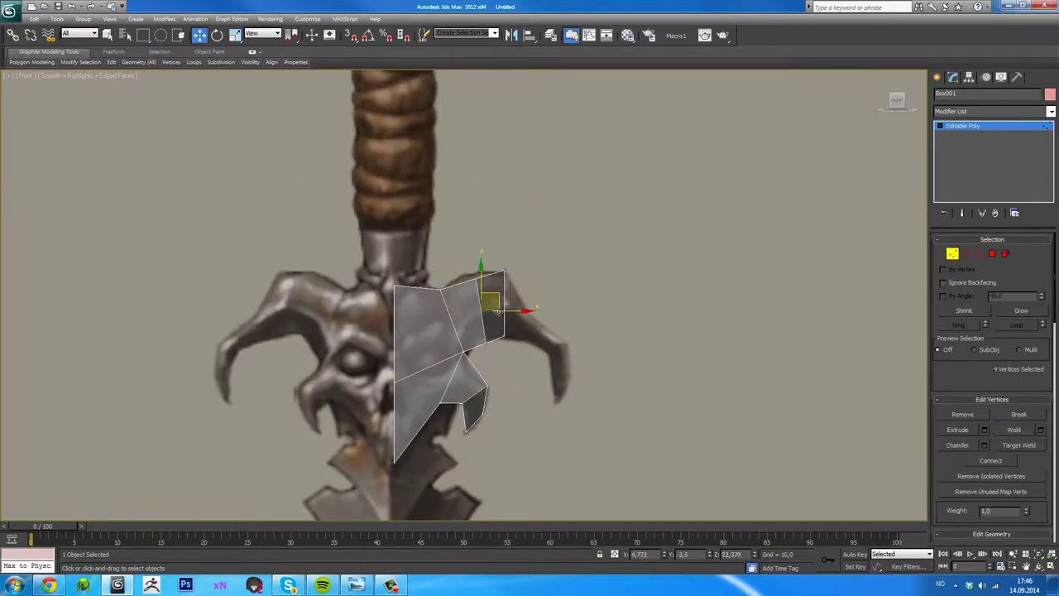
{"action": "left_click", "coordinate": [504, 306]}
{"action": "left_click_drag", "start_coordinate": [521, 297], "coordinate": [579, 292]}
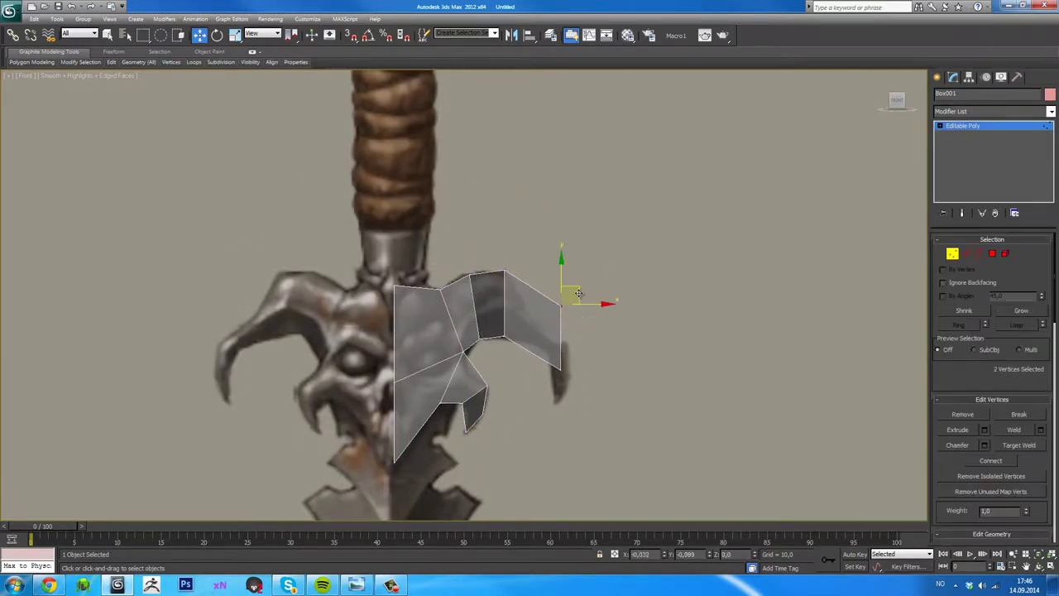
{"action": "key", "text": "4"}
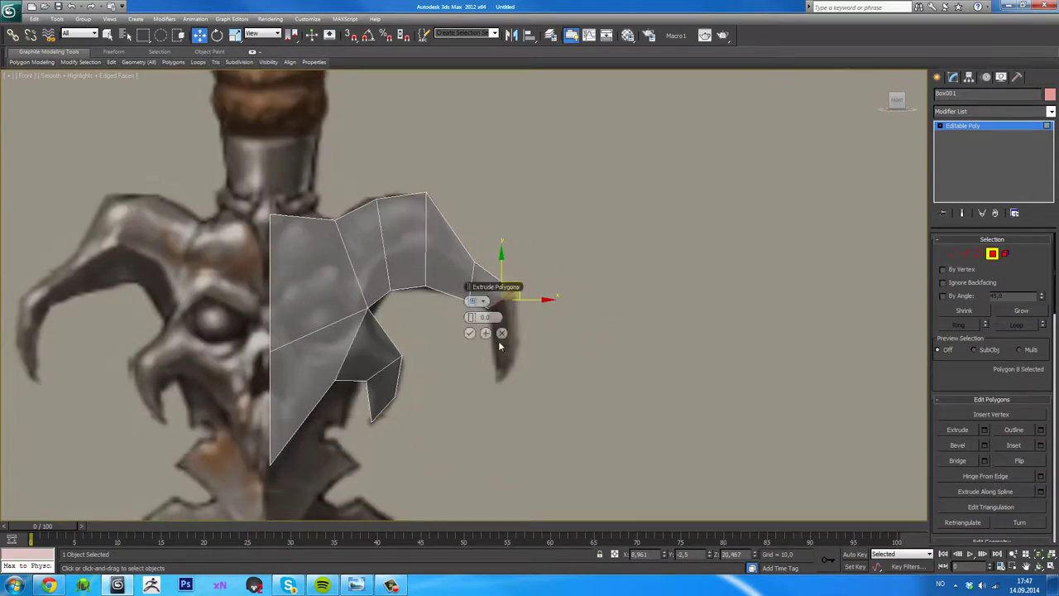
{"action": "scroll", "coordinate": [517, 363], "scroll_direction": "down", "scroll_amount": 5}
{"action": "middle_click_drag", "start_coordinate": [516, 363], "coordinate": [631, 256], "text": "alt"}
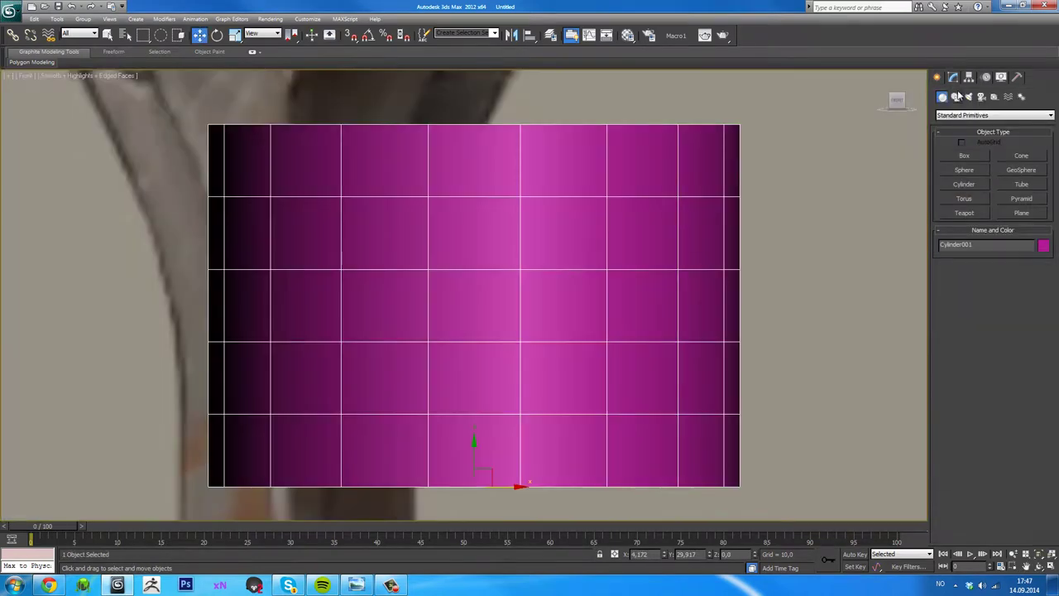
- Move the cylinder onto the grip, make it see-through, shrink its radius, and convert it to Editable Poly
{"action": "left_click", "coordinate": [953, 76]}
{"action": "scroll", "coordinate": [654, 302], "scroll_direction": "down", "scroll_amount": 3}
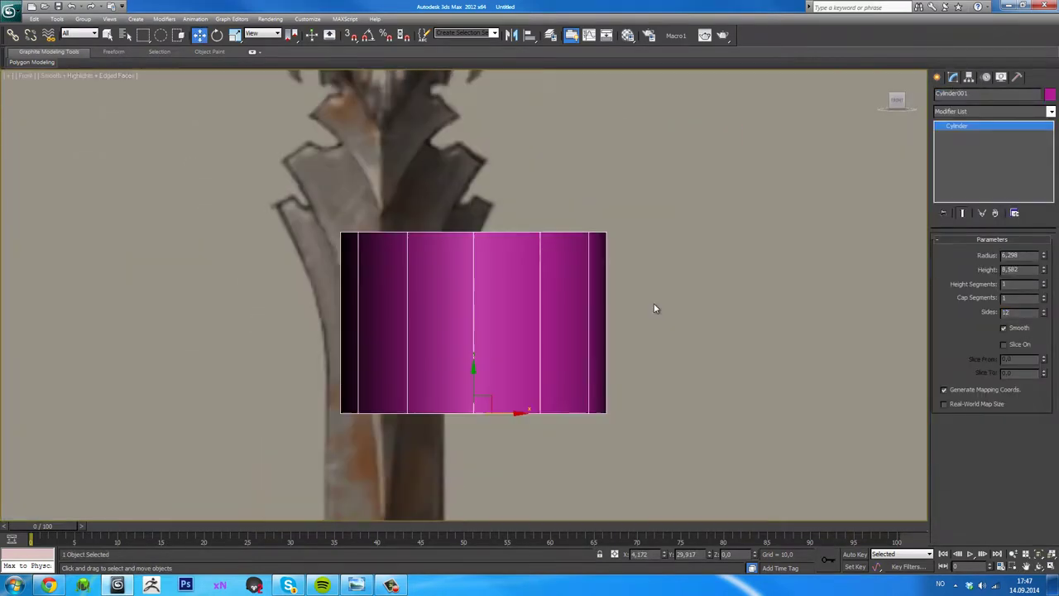
{"action": "scroll", "coordinate": [654, 303], "scroll_direction": "down", "scroll_amount": 2}
{"action": "middle_click_drag", "start_coordinate": [488, 361], "coordinate": [487, 269]}
{"action": "key", "text": "alt+x"}
{"action": "left_click_drag", "start_coordinate": [1045, 257], "coordinate": [1044, 286]}
{"action": "right_click", "coordinate": [960, 126]}
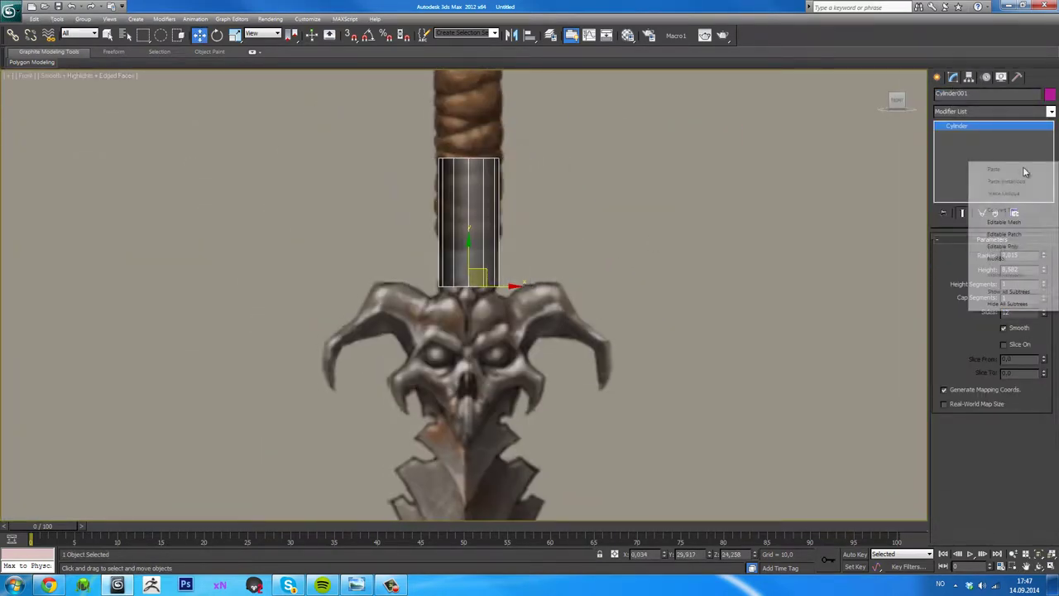
{"action": "left_click", "coordinate": [985, 273]}
{"action": "scroll", "coordinate": [580, 290], "scroll_direction": "down", "scroll_amount": 3}
{"action": "key", "text": "1"}
- Extrude the grip's top cap and the faces around its bottom end
{"action": "left_click_drag", "start_coordinate": [430, 166], "coordinate": [495, 197]}
{"action": "key", "text": "4"}
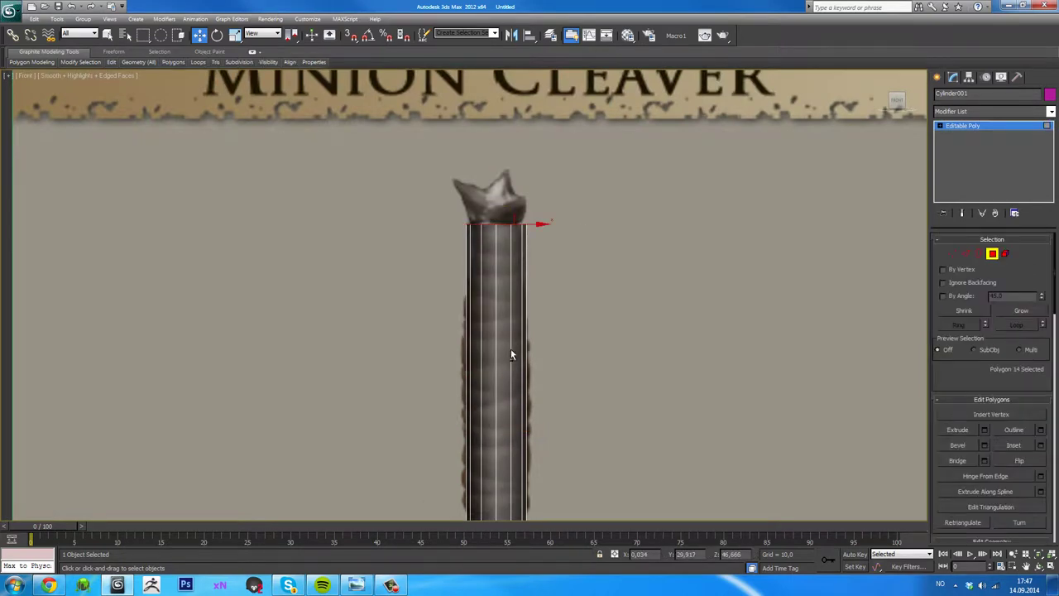
{"action": "left_click", "coordinate": [985, 430]}
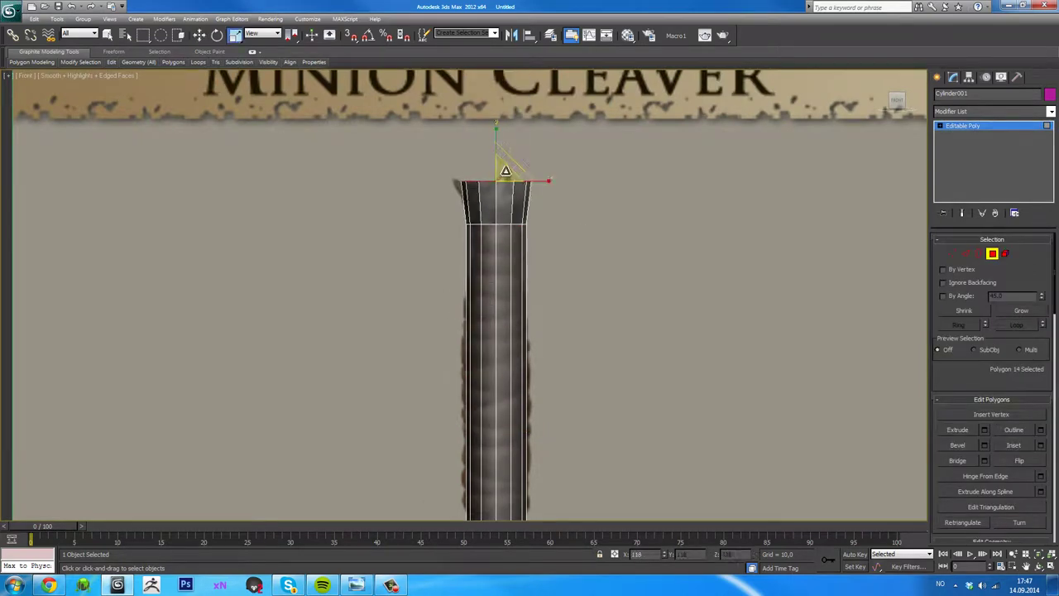
{"action": "key", "text": "1"}
{"action": "middle_click_drag", "start_coordinate": [499, 234], "coordinate": [513, 189]}
{"action": "mouse_move", "coordinate": [563, 393]}
{"action": "left_mouse_down"}
{"action": "mouse_move", "coordinate": [464, 422]}
{"action": "mouse_move", "coordinate": [504, 307]}
{"action": "left_mouse_up"}
{"action": "key", "text": "4"}
{"action": "mouse_move", "coordinate": [433, 467]}
{"action": "middle_mouse_down"}
{"action": "mouse_move", "coordinate": [616, 154]}
{"action": "mouse_move", "coordinate": [541, 326]}
{"action": "mouse_move", "coordinate": [497, 315]}
{"action": "middle_mouse_up"}
{"action": "key", "text": "shift+e"}
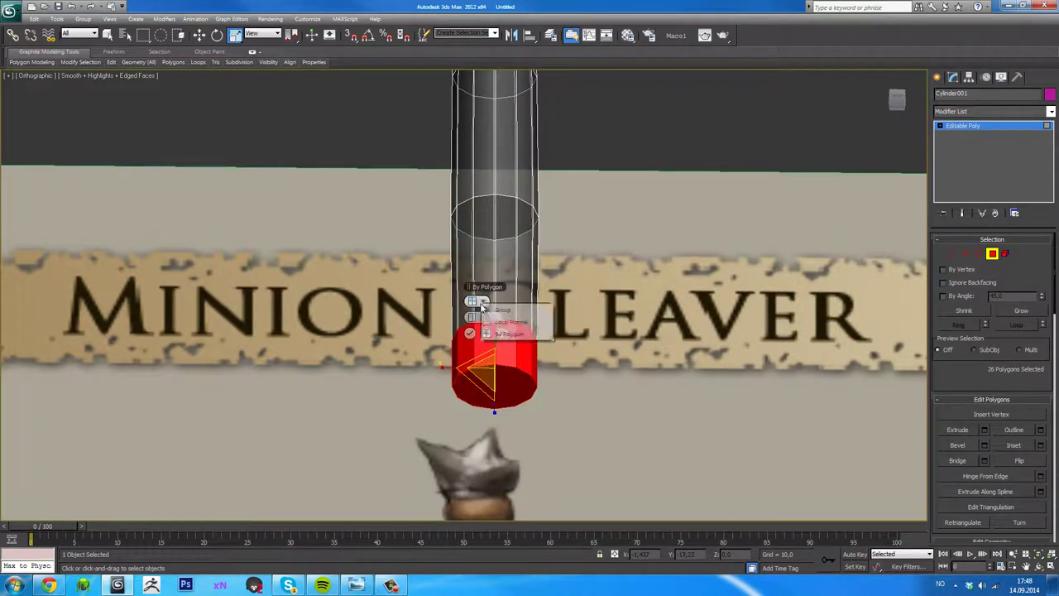
{"action": "left_click", "coordinate": [483, 308]}
{"action": "left_click", "coordinate": [469, 333]}
- Pull the grip's bottom vertices down to the skull, make it opaque, and view all pieces in 3D
{"action": "key", "text": "f"}
{"action": "scroll", "coordinate": [565, 364], "scroll_direction": "up", "scroll_amount": 5}
{"action": "key", "text": "1"}
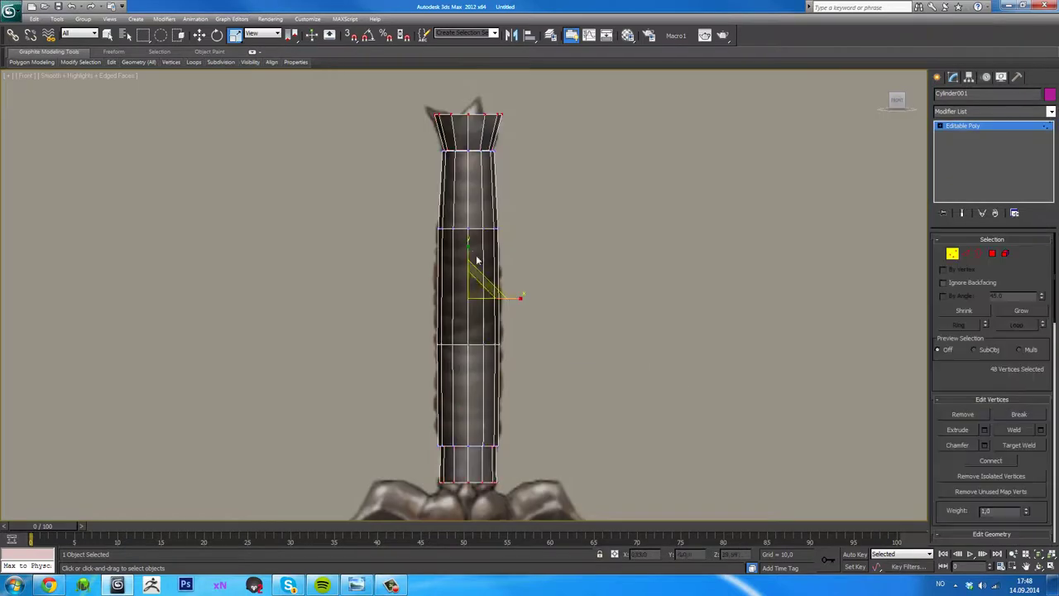
{"action": "middle_click_drag", "start_coordinate": [626, 394], "coordinate": [626, 311]}
{"action": "scroll", "coordinate": [522, 289], "scroll_direction": "up", "scroll_amount": 2}
{"action": "left_click", "coordinate": [347, 265]}
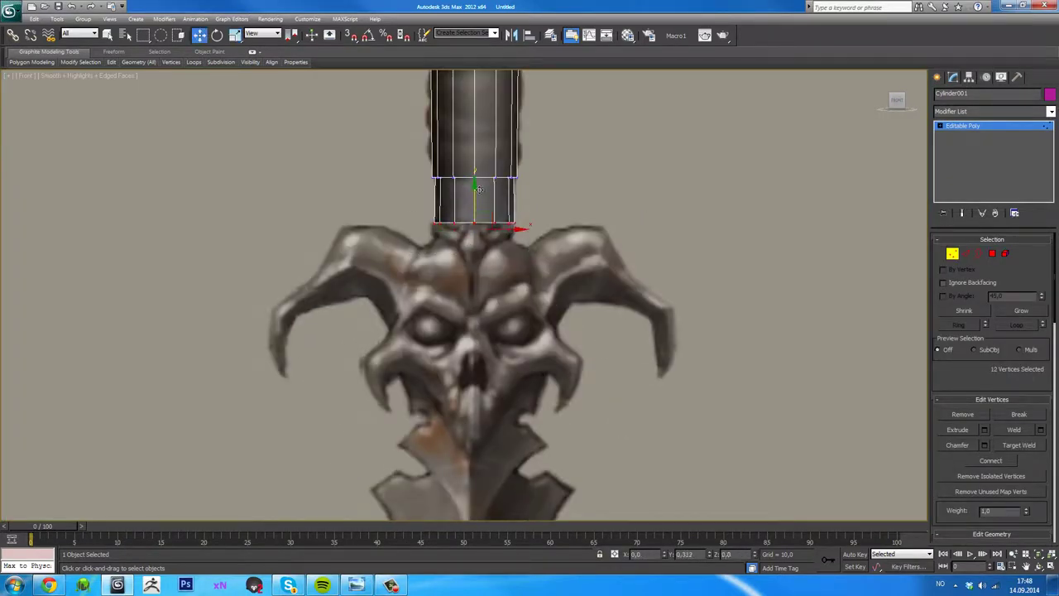
{"action": "left_click_drag", "start_coordinate": [499, 145], "coordinate": [501, 231]}
{"action": "key", "text": "1"}
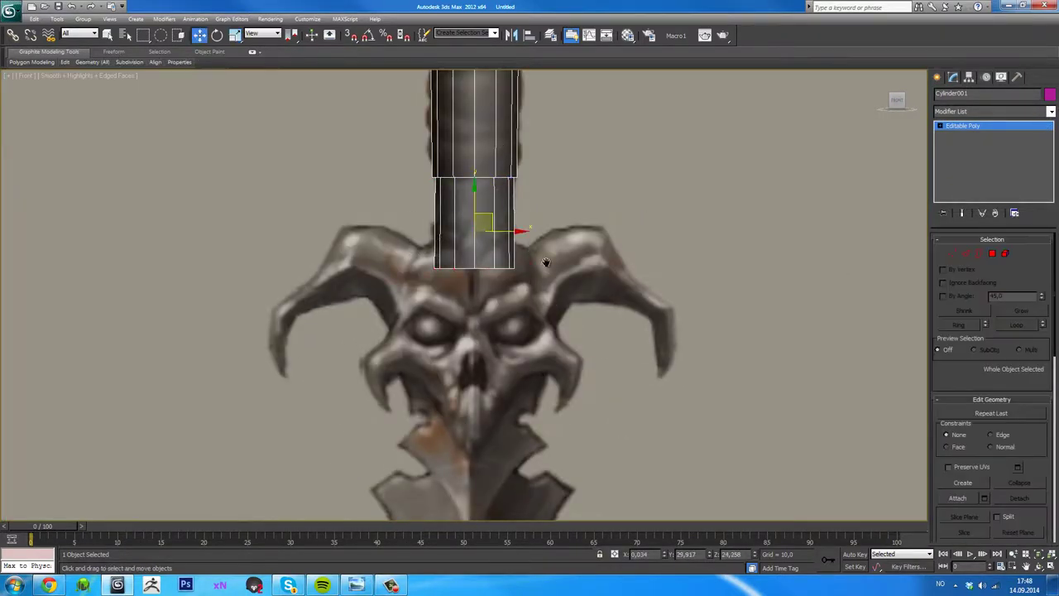
{"action": "scroll", "coordinate": [541, 265], "scroll_direction": "down", "scroll_amount": 2}
{"action": "key", "text": "alt+x"}
{"action": "middle_click_drag", "start_coordinate": [574, 218], "coordinate": [497, 289], "text": "alt"}
- Adjust the pivot and align the selected piece to its target
{"action": "left_click", "coordinate": [969, 76]}
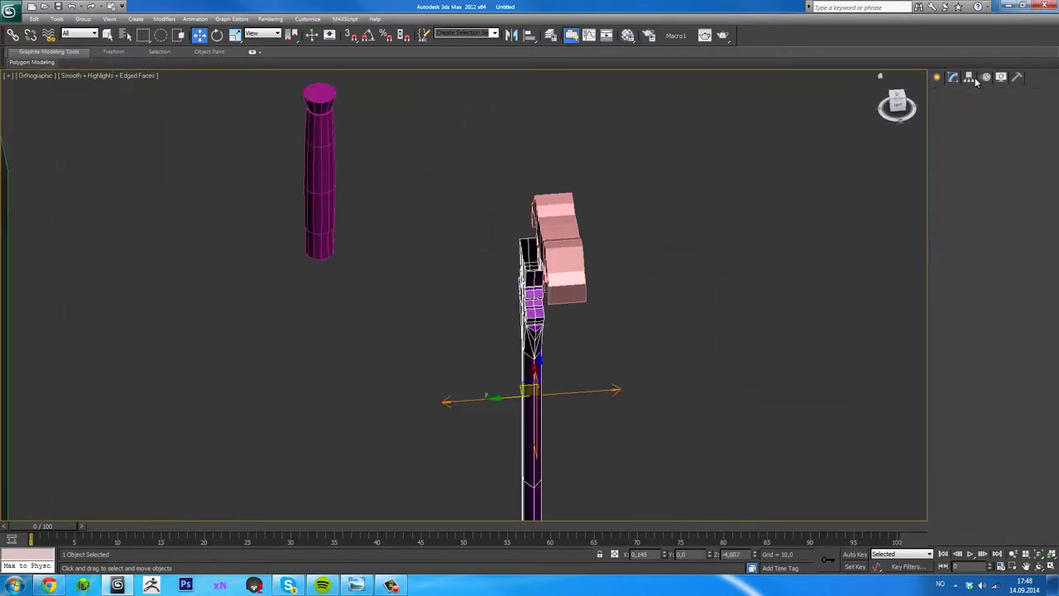
{"action": "left_click", "coordinate": [976, 159]}
{"action": "left_click", "coordinate": [545, 329]}
{"action": "left_click_drag", "start_coordinate": [530, 158], "coordinate": [783, 182]}
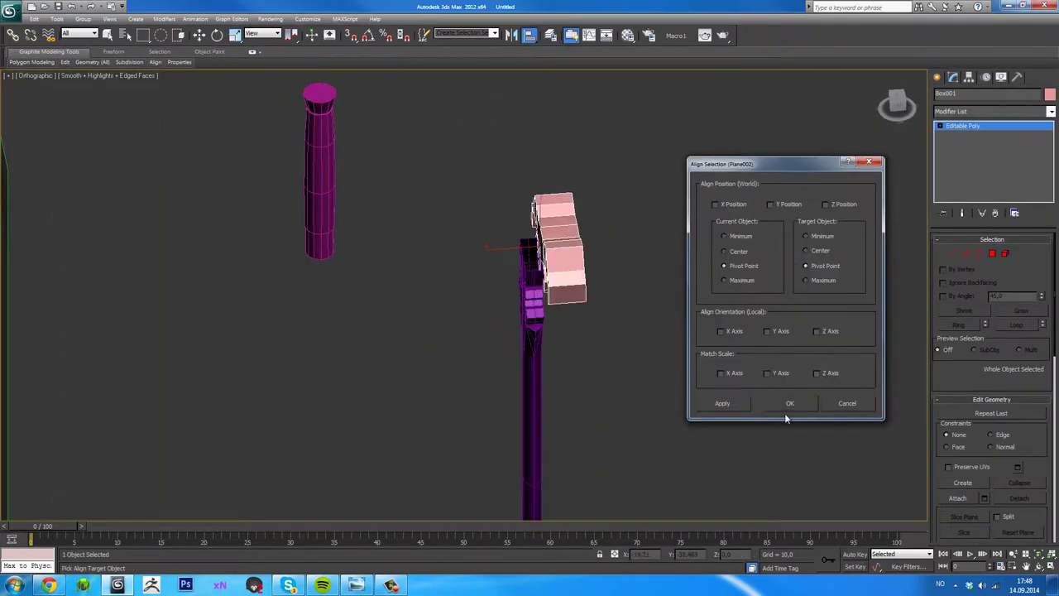
{"action": "left_click", "coordinate": [785, 411]}
{"action": "left_click", "coordinate": [954, 79]}
- Align the grip to the guard along Y Position only
{"action": "left_click", "coordinate": [953, 76]}
{"action": "key", "text": "alt+a"}
{"action": "left_click", "coordinate": [571, 249]}
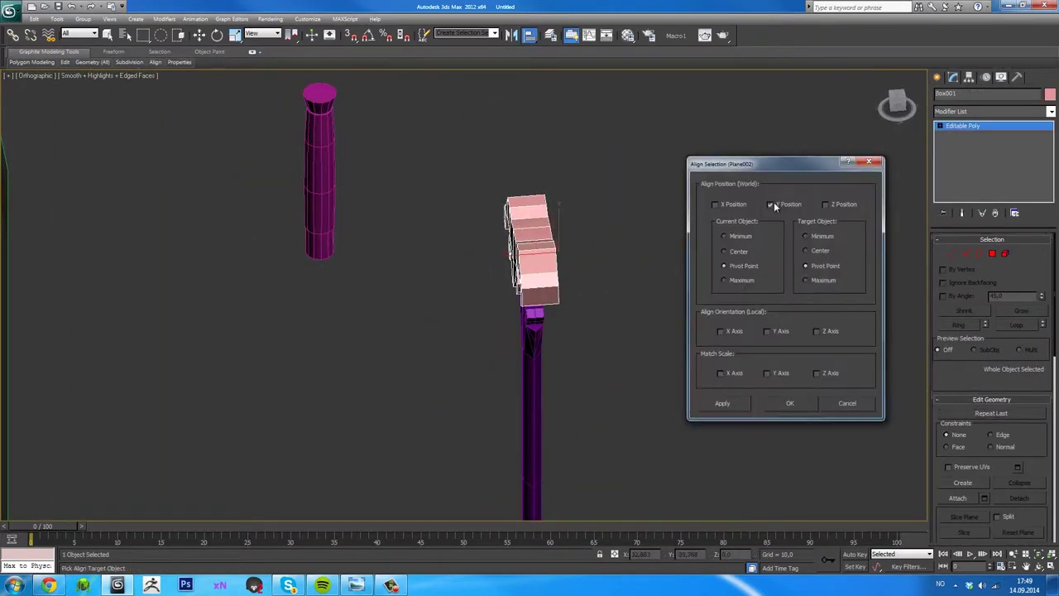
{"action": "left_click", "coordinate": [771, 204]}
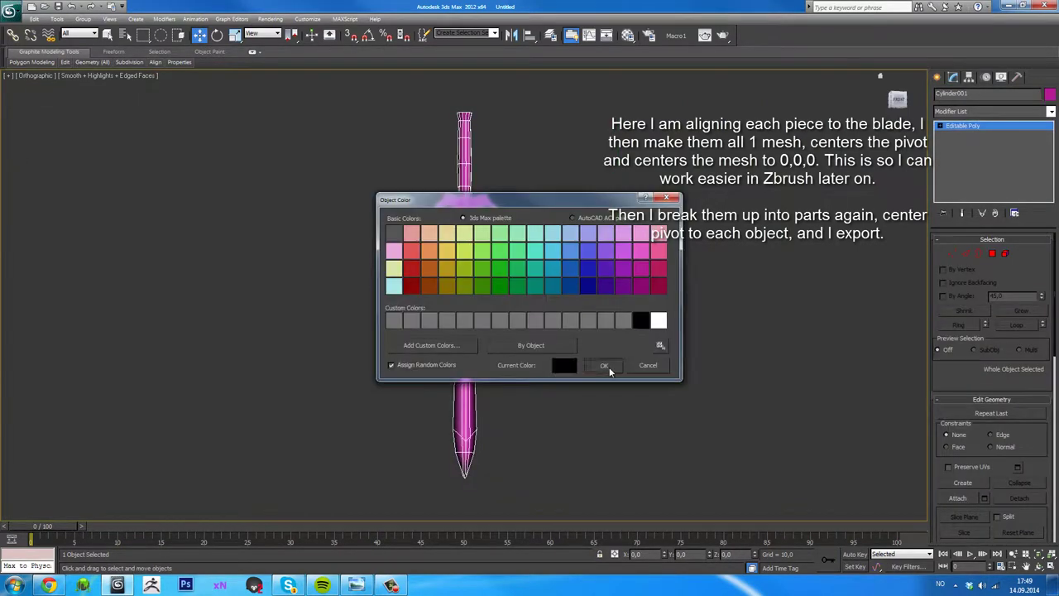
- Split the blade faces off into their own object
{"action": "left_click", "coordinate": [604, 366]}
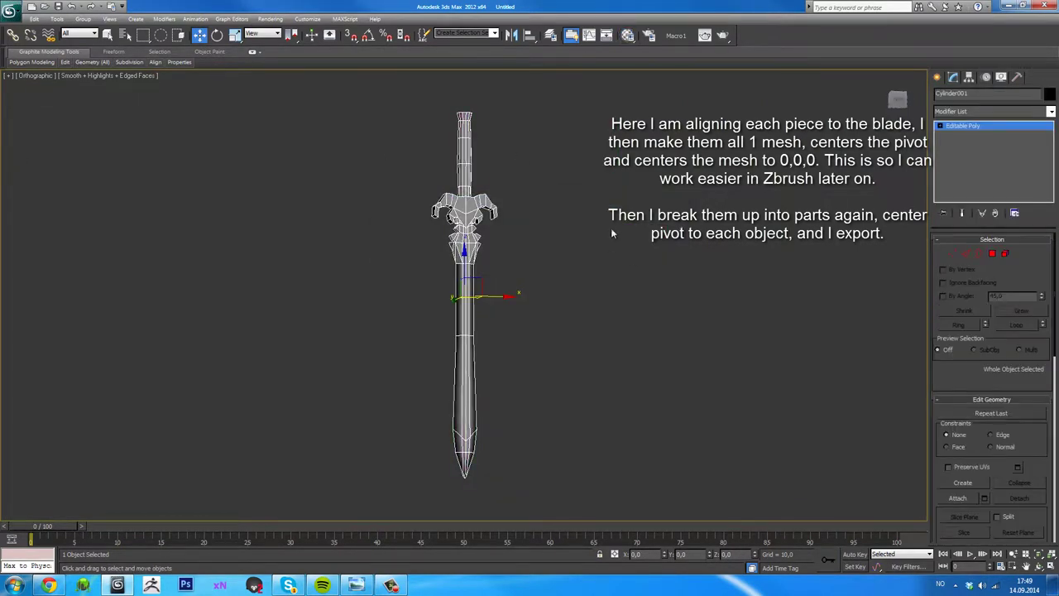
{"action": "scroll", "coordinate": [994, 389], "scroll_direction": "down", "scroll_amount": 2}
{"action": "left_click", "coordinate": [1019, 496]}
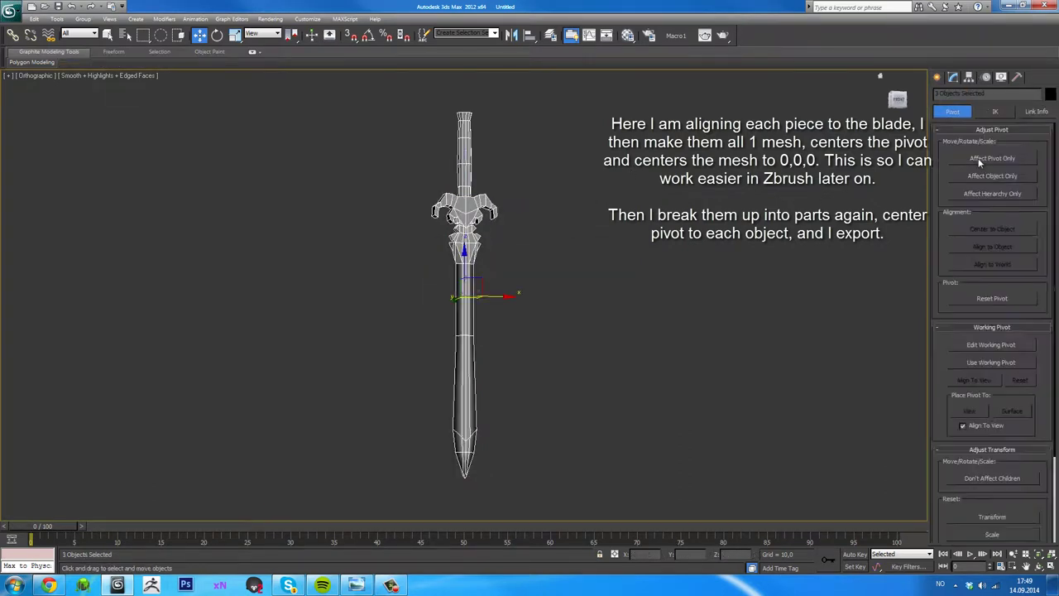
- Export the blade as a MinionCleaver_Base OBJ into a new Raw Files folder inside Minion Cleaver
{"action": "left_click", "coordinate": [9, 11]}
{"action": "left_click", "coordinate": [38, 180]}
{"action": "left_click", "coordinate": [150, 25]}
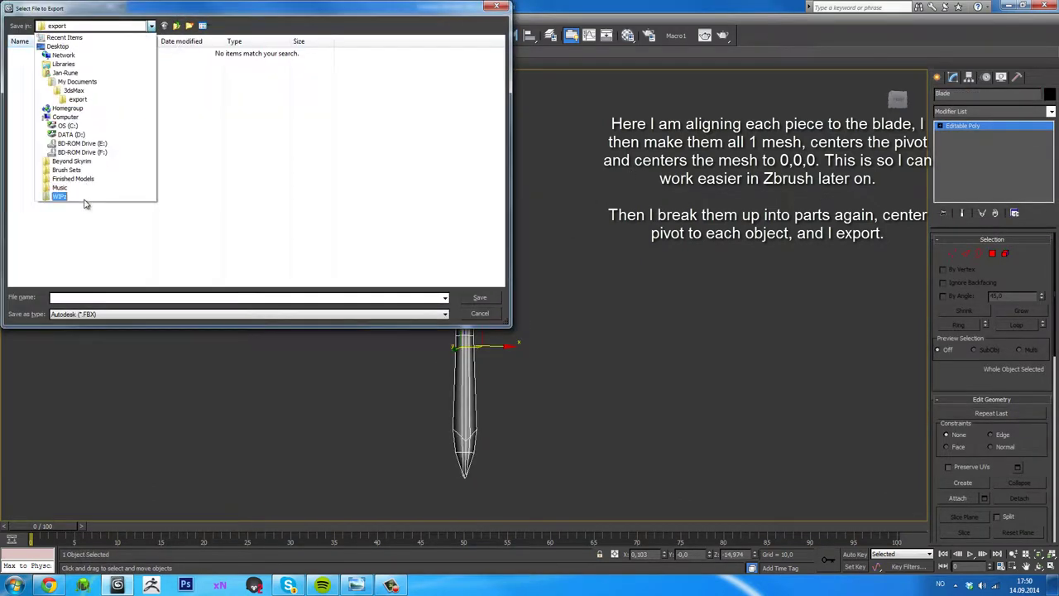
{"action": "left_click", "coordinate": [59, 197]}
{"action": "double_click", "coordinate": [326, 66]}
{"action": "left_click", "coordinate": [189, 25]}
{"action": "key", "text": "Return"}
{"action": "double_click", "coordinate": [39, 70]}
{"action": "left_click", "coordinate": [445, 314]}
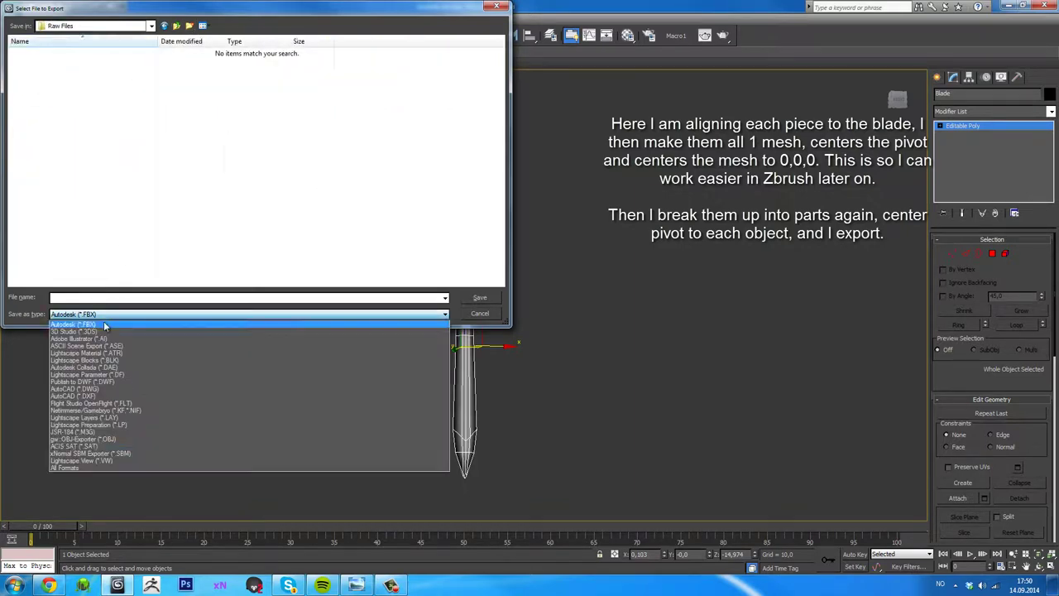
{"action": "left_click", "coordinate": [125, 378]}
{"action": "left_click", "coordinate": [124, 298]}
{"action": "type", "text": "MinionCleaver_Base_"}
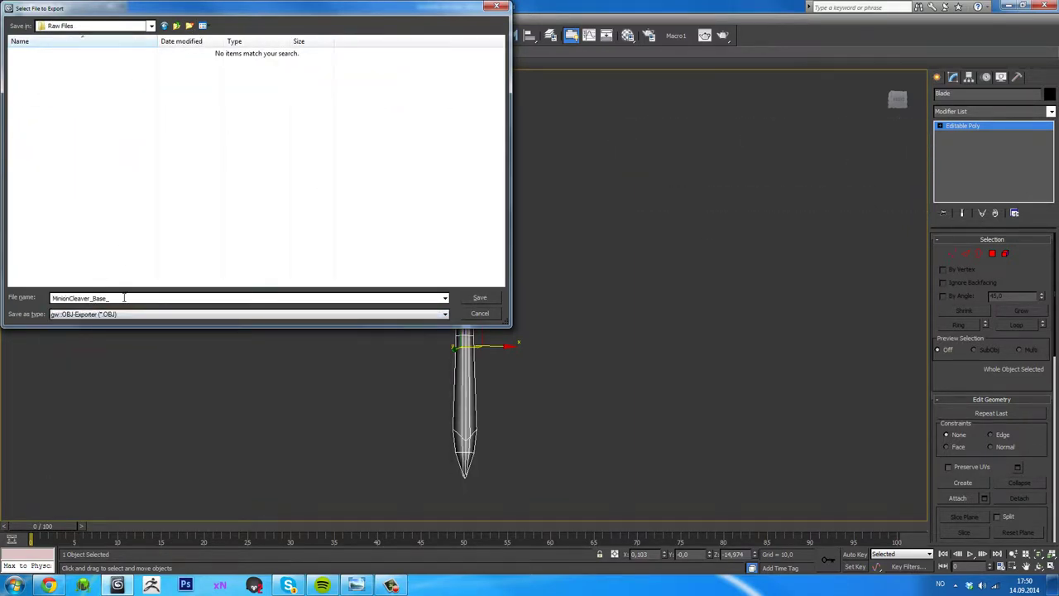
{"action": "key", "text": "Return"}
- Export the hilt and handle as separate MinionCleaver_Base OBJ files
{"action": "key", "text": "Return"}
{"action": "left_click", "coordinate": [8, 12]}
{"action": "left_click", "coordinate": [170, 110]}
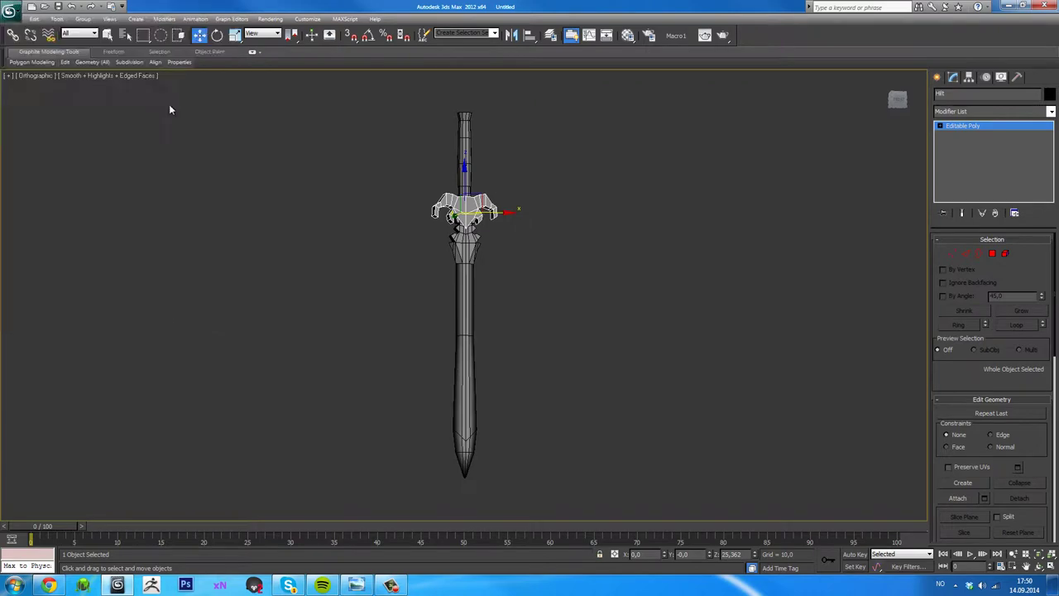
{"action": "type", "text": "ilt"}
{"action": "key", "text": "Return"}
{"action": "key", "text": "Return"}
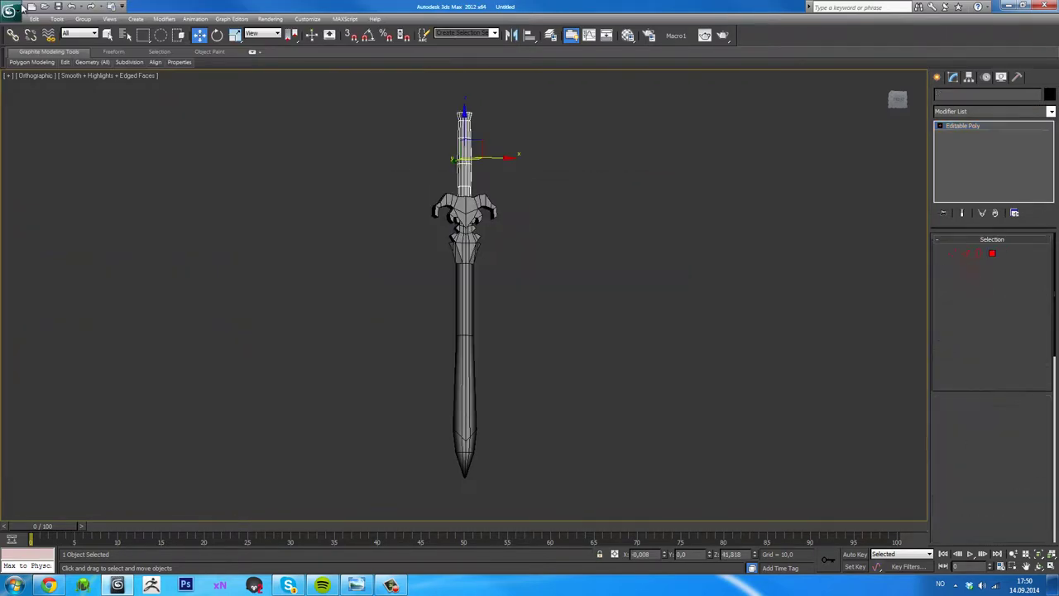
{"action": "left_click", "coordinate": [8, 12]}
{"action": "left_click", "coordinate": [161, 96]}
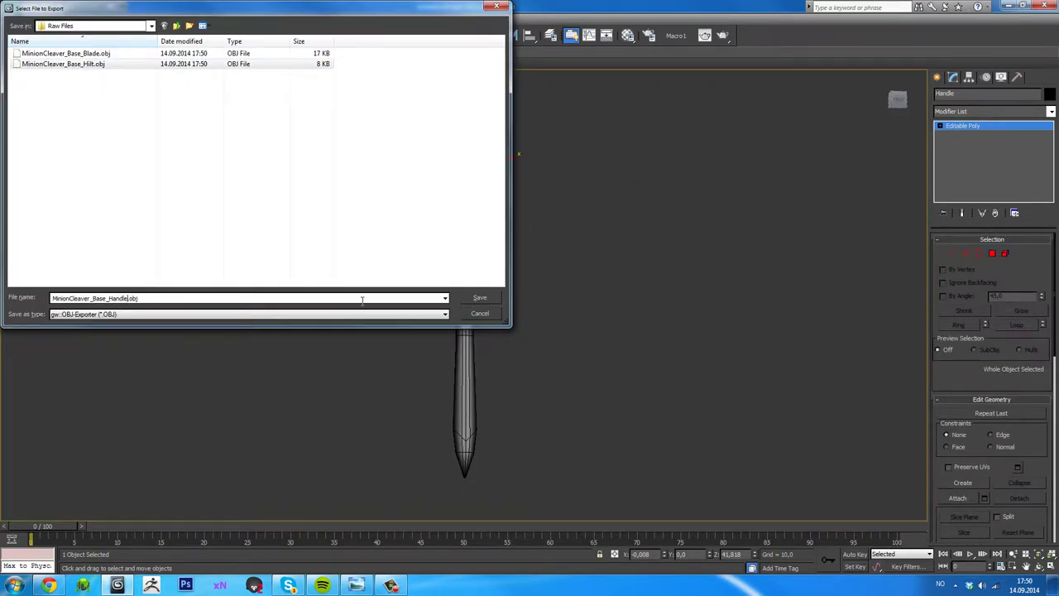
{"action": "key", "text": "Return"}
{"action": "key", "text": "Return"}
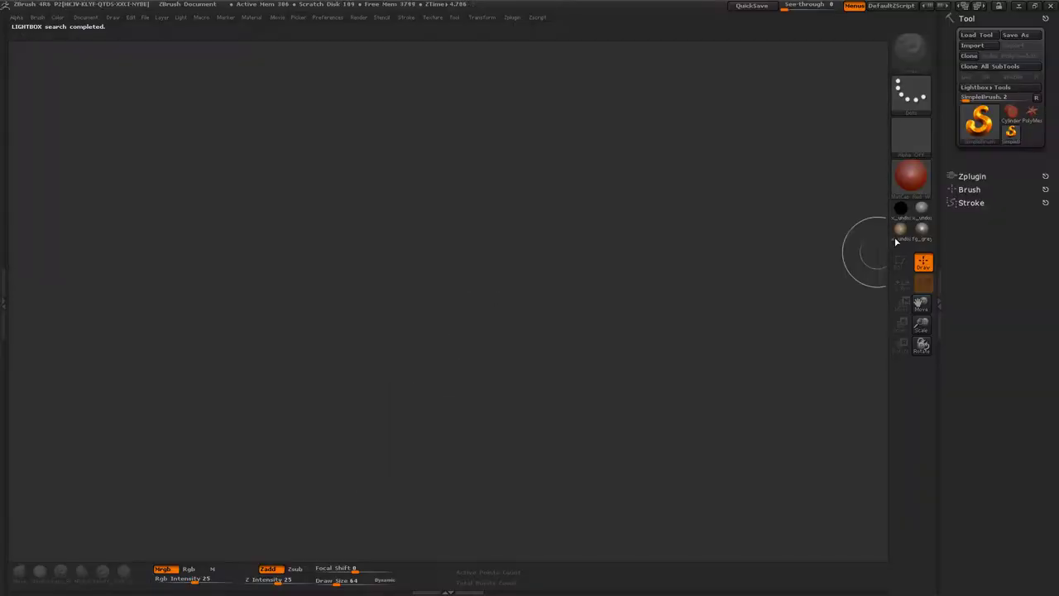
- Import the blade OBJ, append the handle and hilt OBJs as subtools, and draw the sword on canvas
{"action": "left_click", "coordinate": [973, 46]}
{"action": "double_click", "coordinate": [428, 87]}
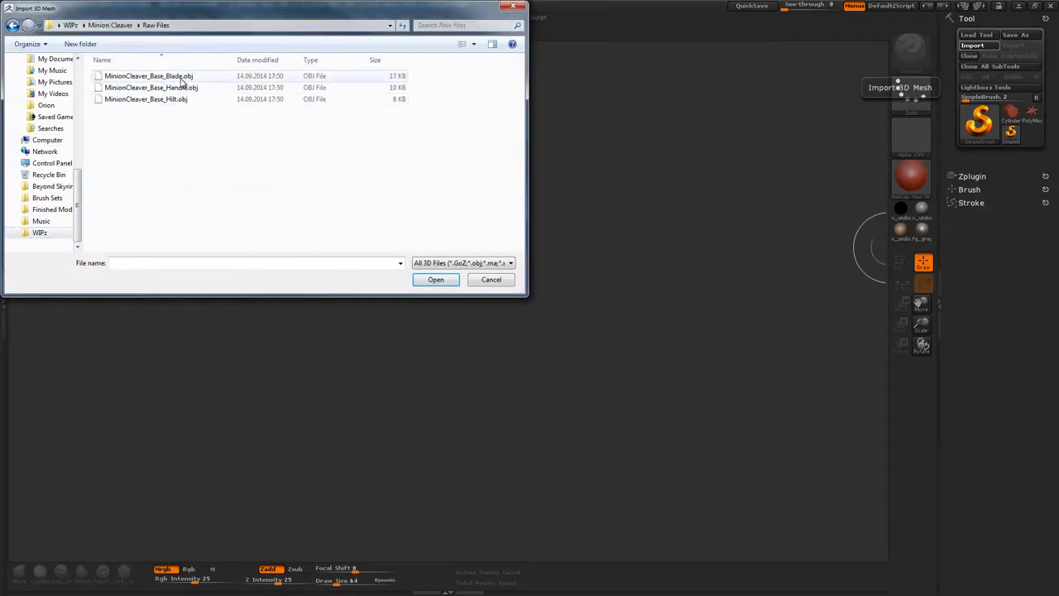
{"action": "double_click", "coordinate": [124, 75]}
{"action": "left_click", "coordinate": [1015, 393]}
{"action": "left_click", "coordinate": [843, 423]}
{"action": "left_click", "coordinate": [973, 45]}
{"action": "double_click", "coordinate": [141, 87]}
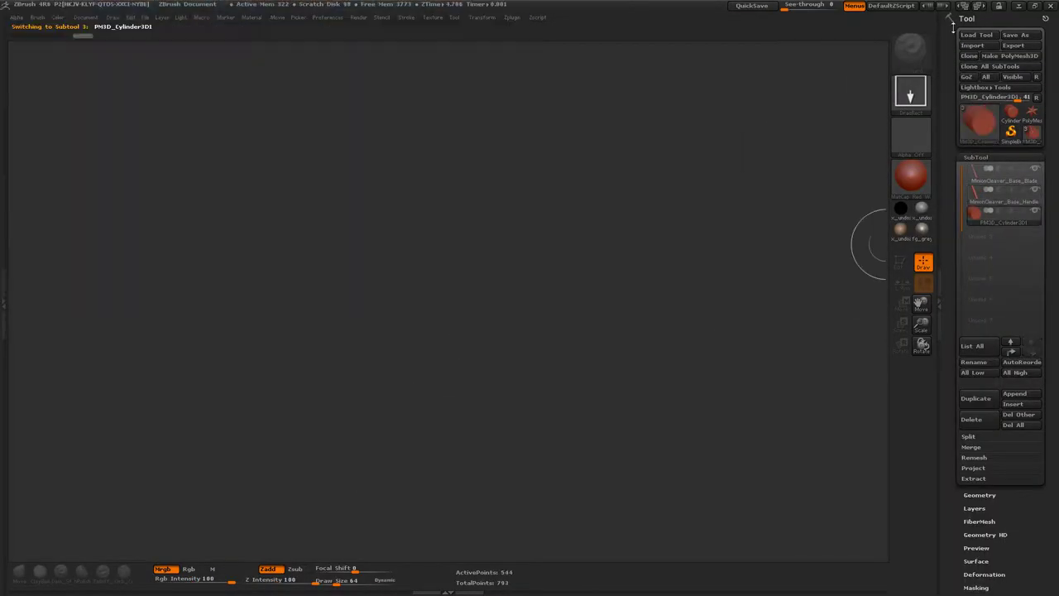
{"action": "left_click", "coordinate": [1002, 215]}
- Apply a grey metal material and turn the sword slightly on the canvas
{"action": "left_click", "coordinate": [973, 46]}
{"action": "double_click", "coordinate": [141, 100]}
{"action": "left_click_drag", "start_coordinate": [666, 241], "coordinate": [642, 247]}
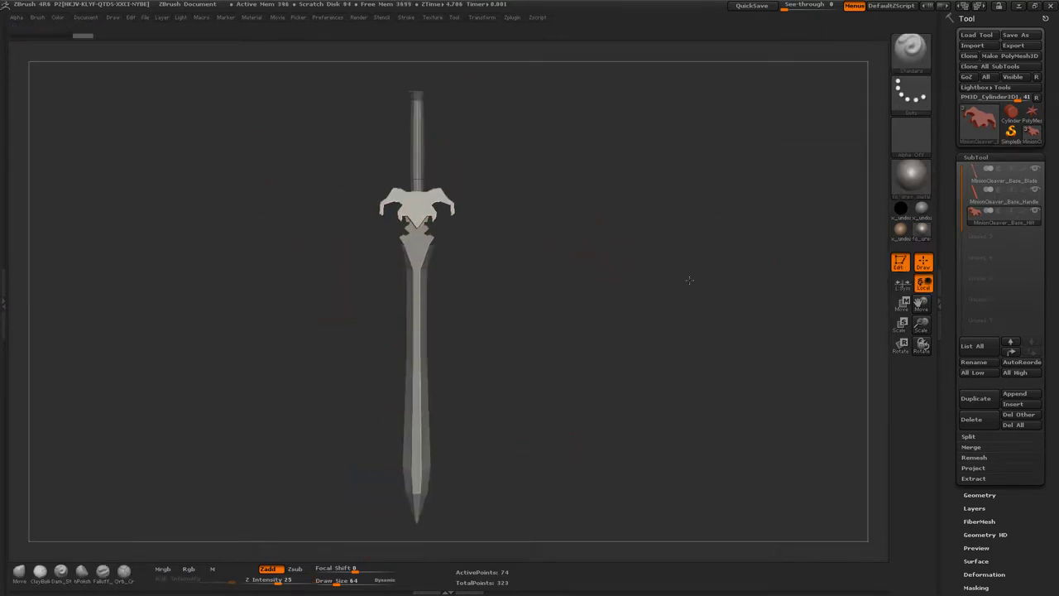
- Frame the sword, remesh it with DynaMesh and subdivide it one level
{"action": "key", "text": "f"}
{"action": "left_click", "coordinate": [980, 495]}
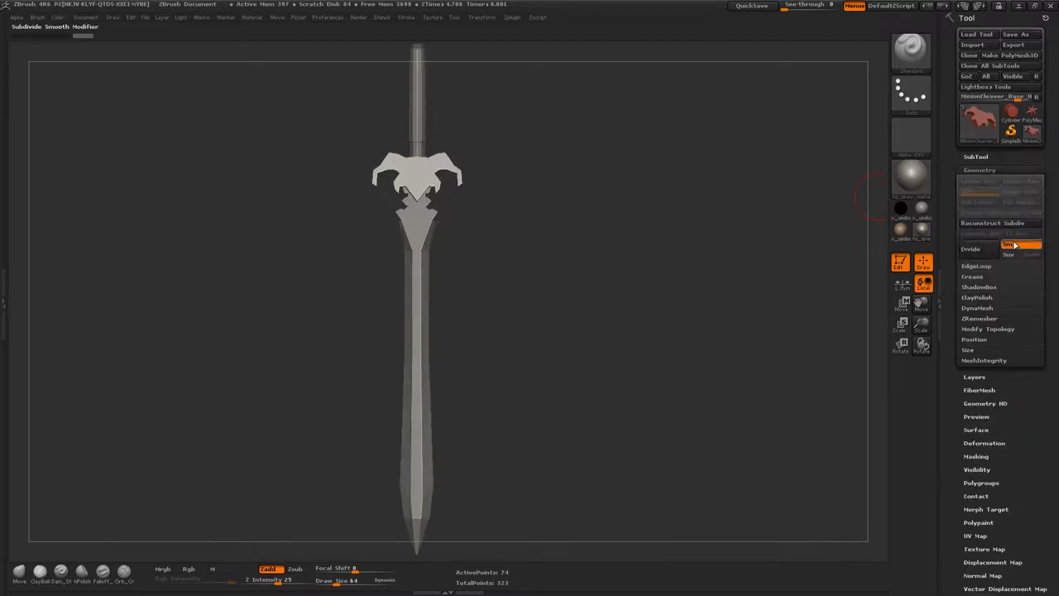
{"action": "left_click", "coordinate": [978, 307]}
{"action": "left_click", "coordinate": [977, 321]}
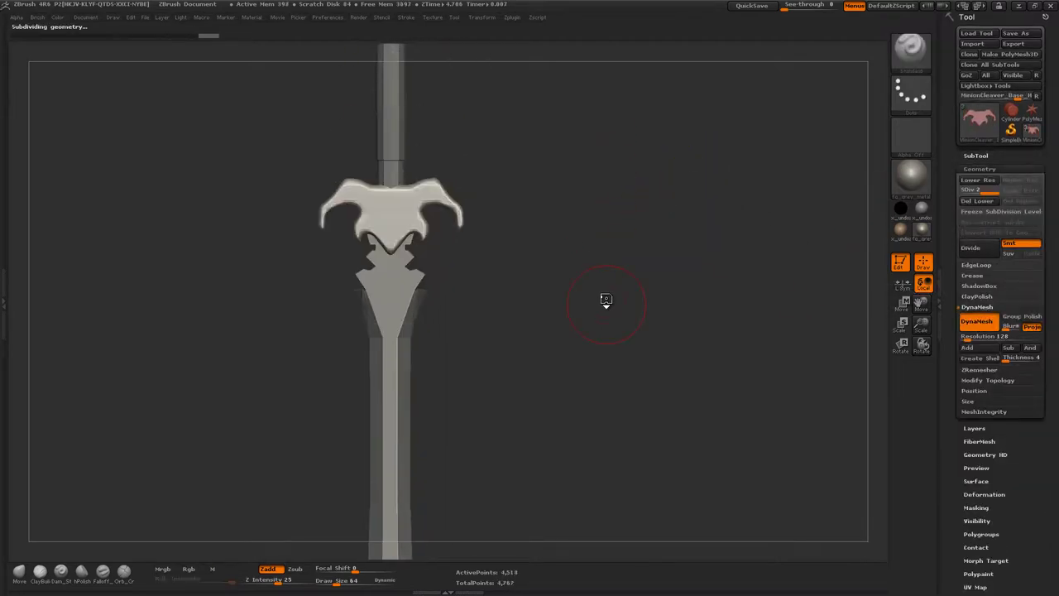
{"action": "key", "text": "b"}
- Select the Standard brush and set the main colour to light grey
{"action": "key", "text": "s"}
{"action": "key", "text": "t"}
{"action": "left_click", "coordinate": [58, 17]}
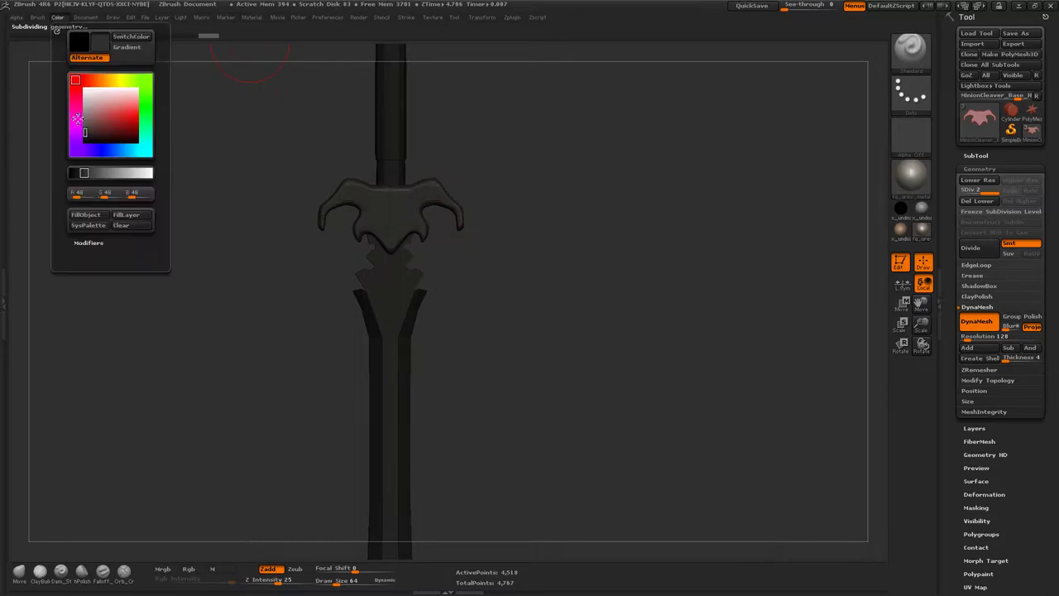
{"action": "left_click", "coordinate": [83, 74]}
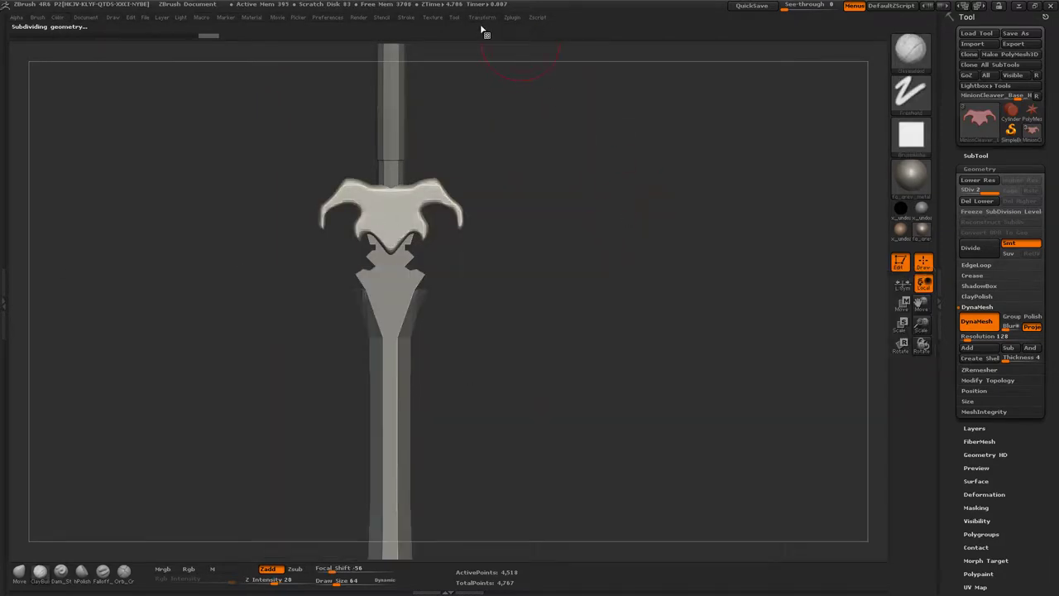
{"action": "left_click", "coordinate": [482, 16]}
{"action": "left_click_drag", "start_coordinate": [476, 265], "coordinate": [438, 110]}
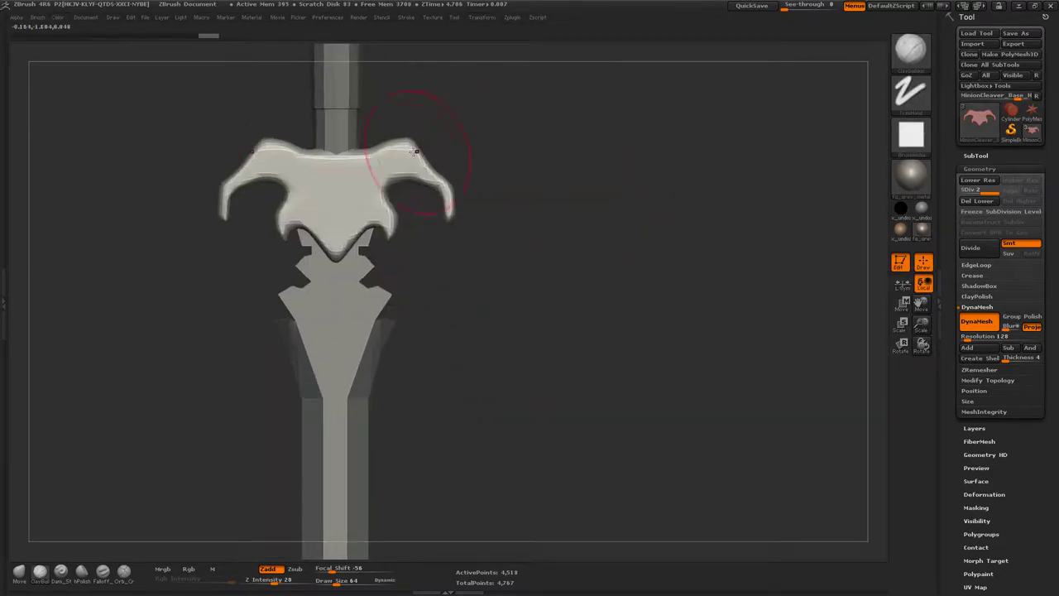
- Switch to an enlarged ClayBuildup brush and build up the hilt's central face
{"action": "key", "text": "s"}
{"action": "mouse_move", "coordinate": [529, 591]}
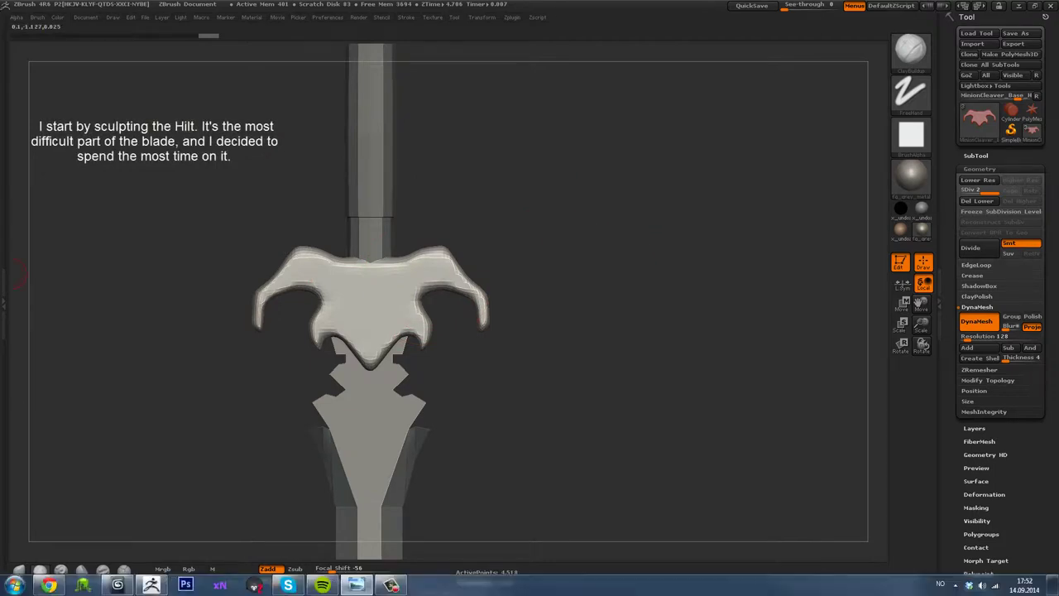
{"action": "mouse_move", "coordinate": [871, 259]}
{"action": "left_mouse_down"}
{"action": "mouse_move", "coordinate": [591, 230]}
{"action": "mouse_move", "coordinate": [657, 204]}
{"action": "mouse_move", "coordinate": [414, 273]}
{"action": "mouse_move", "coordinate": [378, 266]}
{"action": "left_mouse_up"}
{"action": "key", "text": "b"}
{"action": "key", "text": "c"}
{"action": "key", "text": "b"}
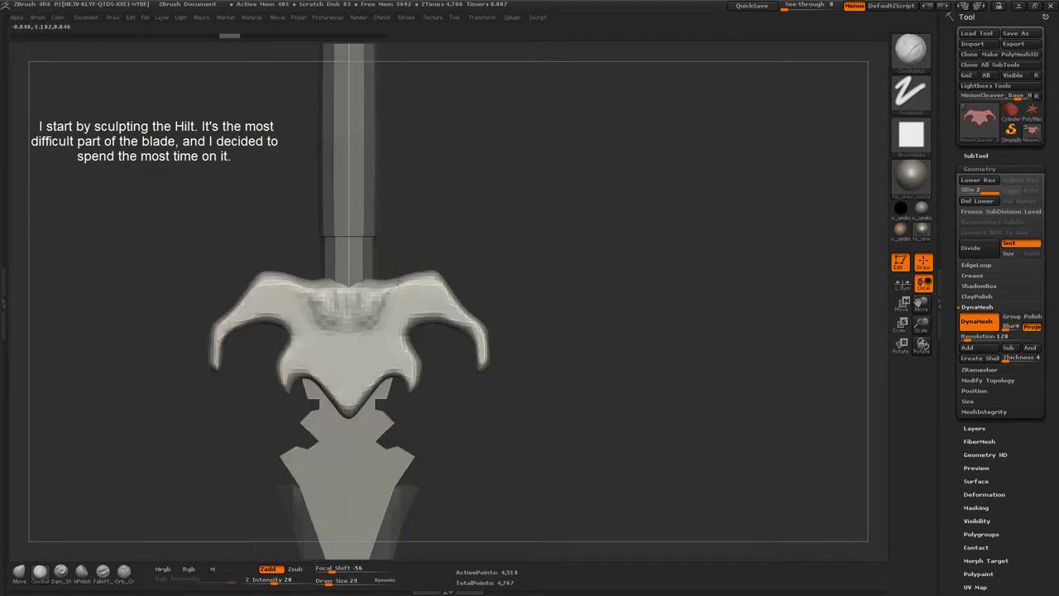
{"action": "left_click_drag", "start_coordinate": [364, 335], "coordinate": [351, 351]}
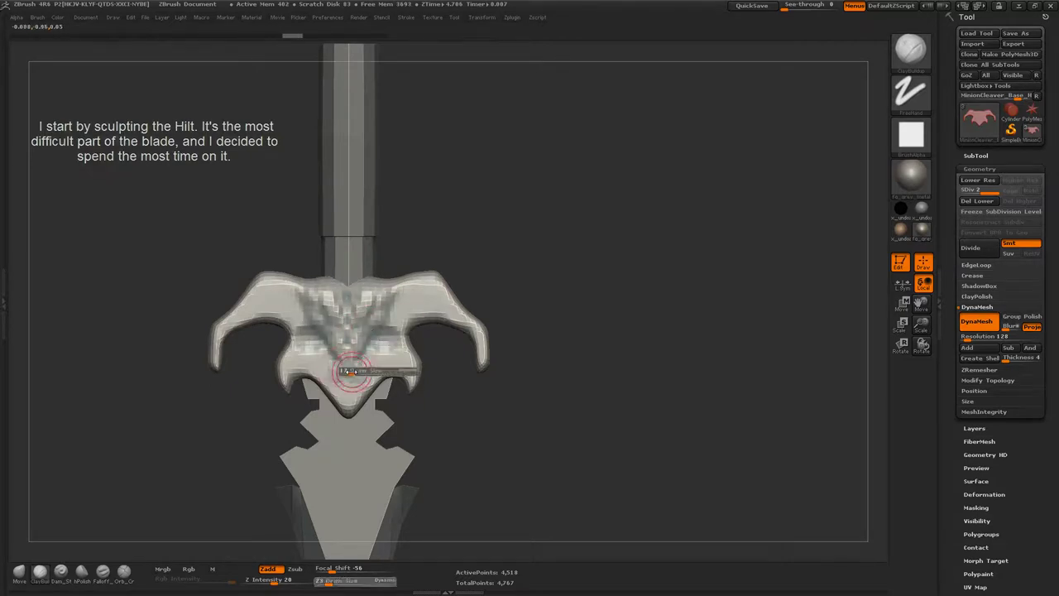
- With a smaller brush, add more clay to the skull face and deepen both eye sockets
{"action": "key", "text": "["}
{"action": "left_click_drag", "start_coordinate": [340, 388], "coordinate": [374, 367]}
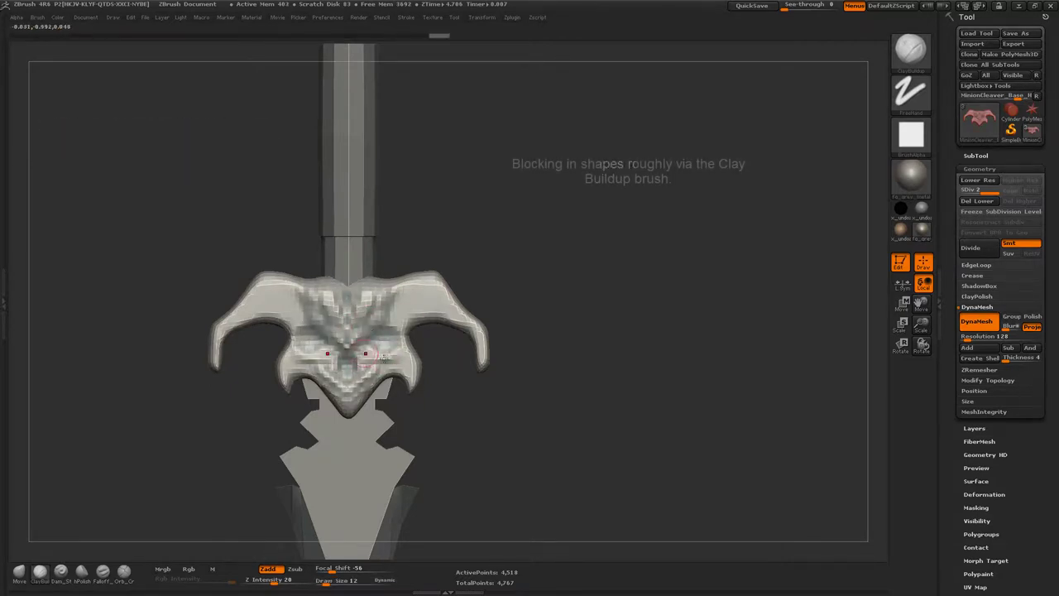
{"action": "scroll", "coordinate": [365, 354], "scroll_direction": "up", "scroll_amount": 3}
{"action": "left_click_drag", "start_coordinate": [380, 331], "coordinate": [389, 336]}
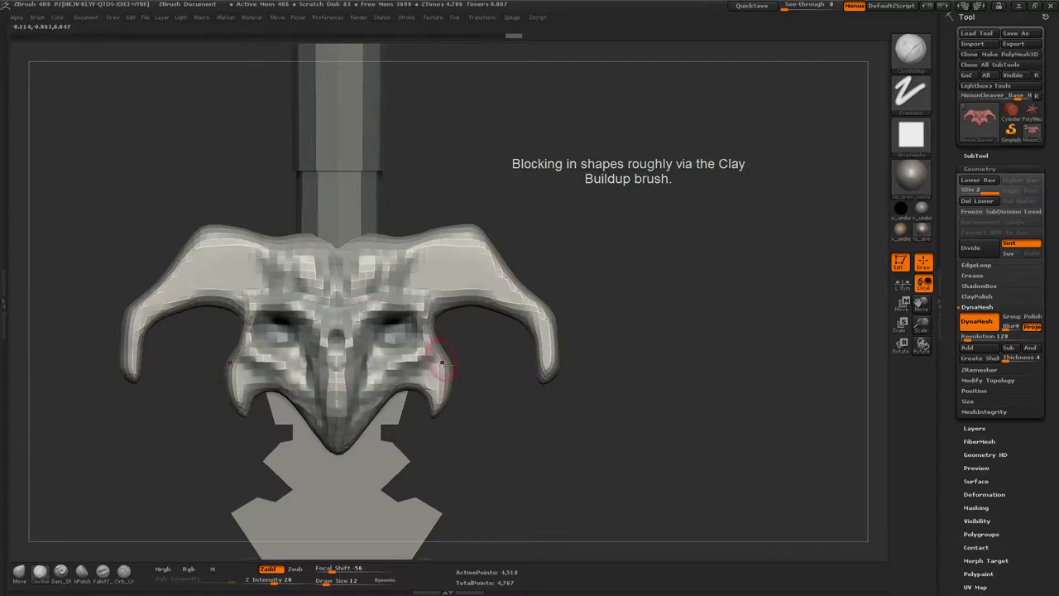
- Orbit around the horned head to inspect it from low, side and front angles
{"action": "left_click_drag", "start_coordinate": [444, 338], "coordinate": [463, 376]}
{"action": "key", "text": "comma"}
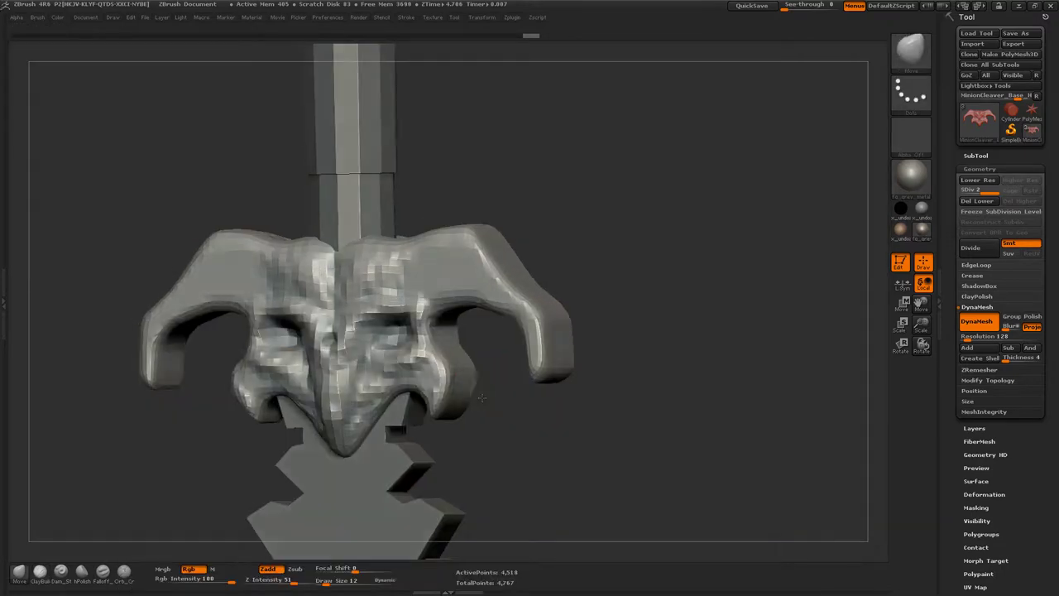
{"action": "left_click_drag", "start_coordinate": [398, 356], "coordinate": [488, 389]}
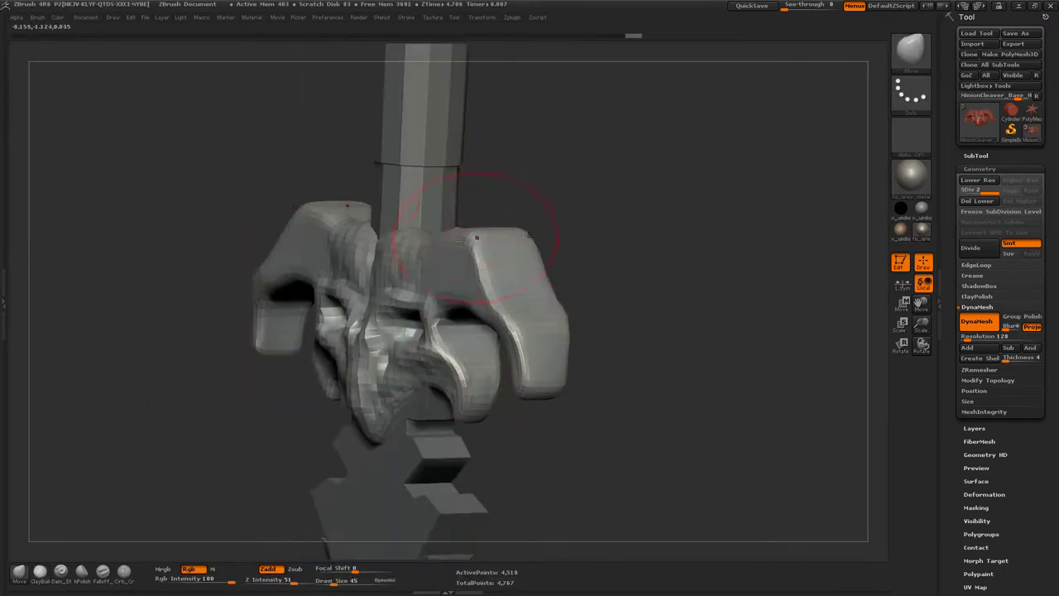
{"action": "left_click_drag", "start_coordinate": [603, 225], "coordinate": [547, 349]}
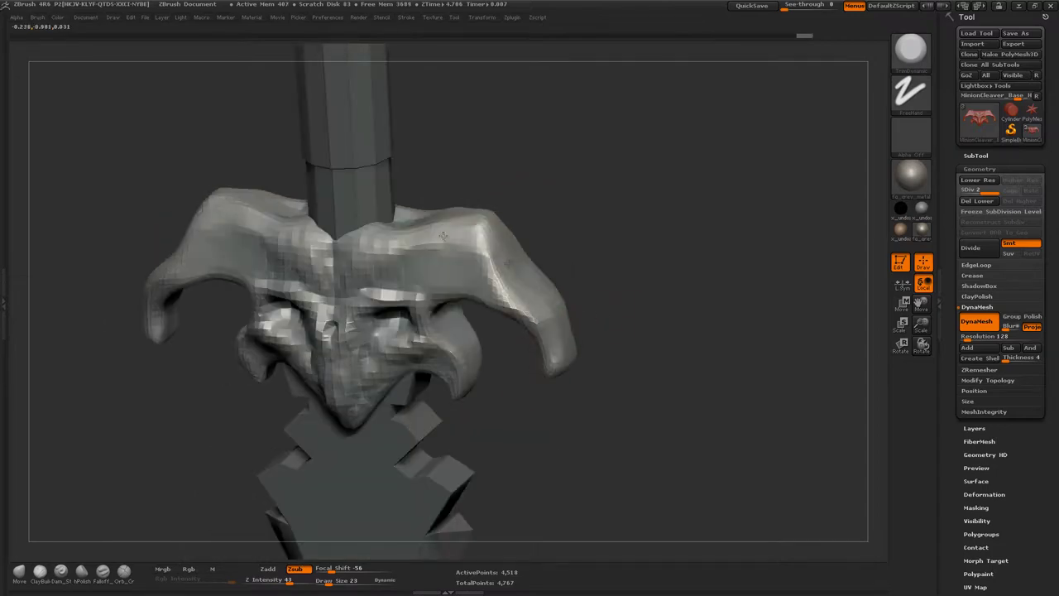
{"action": "left_click_drag", "start_coordinate": [443, 236], "coordinate": [502, 296]}
{"action": "mouse_move", "coordinate": [549, 361]}
{"action": "left_mouse_down"}
{"action": "mouse_move", "coordinate": [603, 225]}
{"action": "mouse_move", "coordinate": [476, 252]}
{"action": "mouse_move", "coordinate": [540, 296]}
{"action": "left_mouse_up"}
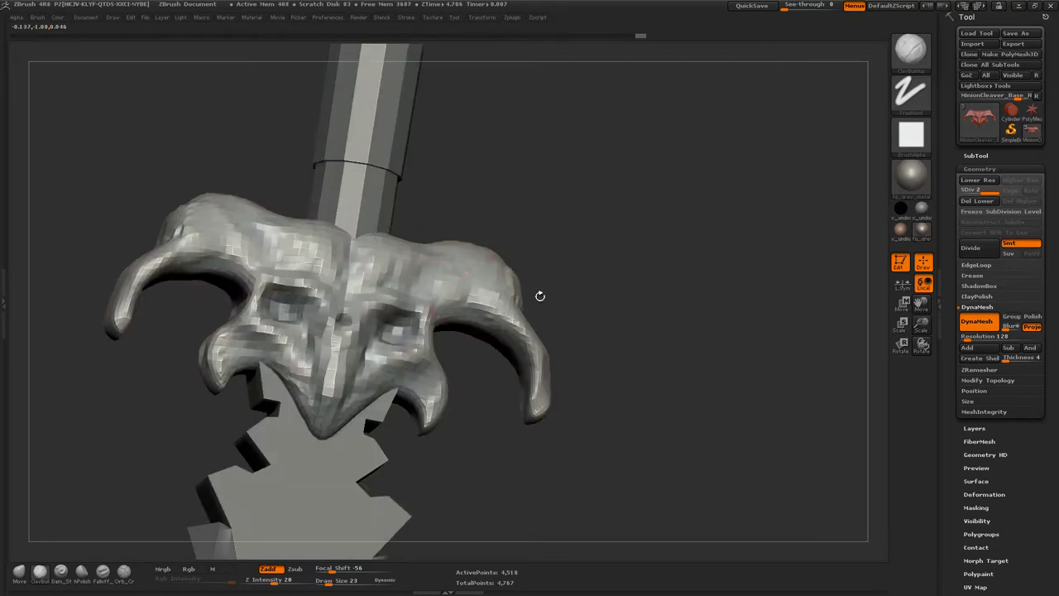
- With an inward-carving brush, raise ridges on the forehead below the grip
{"action": "key", "text": "b"}
{"action": "left_click", "coordinate": [553, 309]}
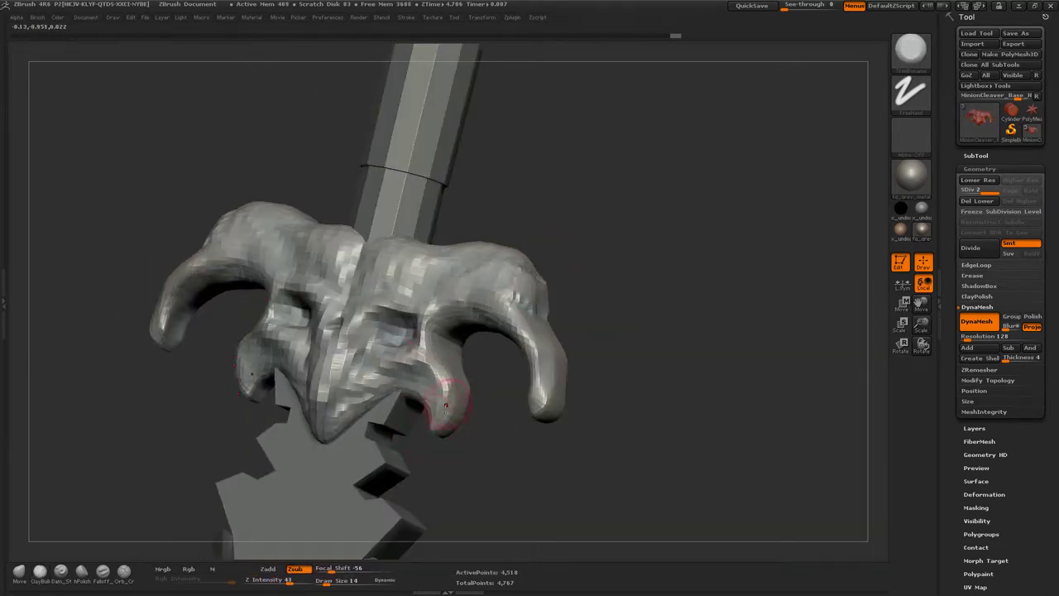
{"action": "left_click_drag", "start_coordinate": [629, 331], "coordinate": [501, 315]}
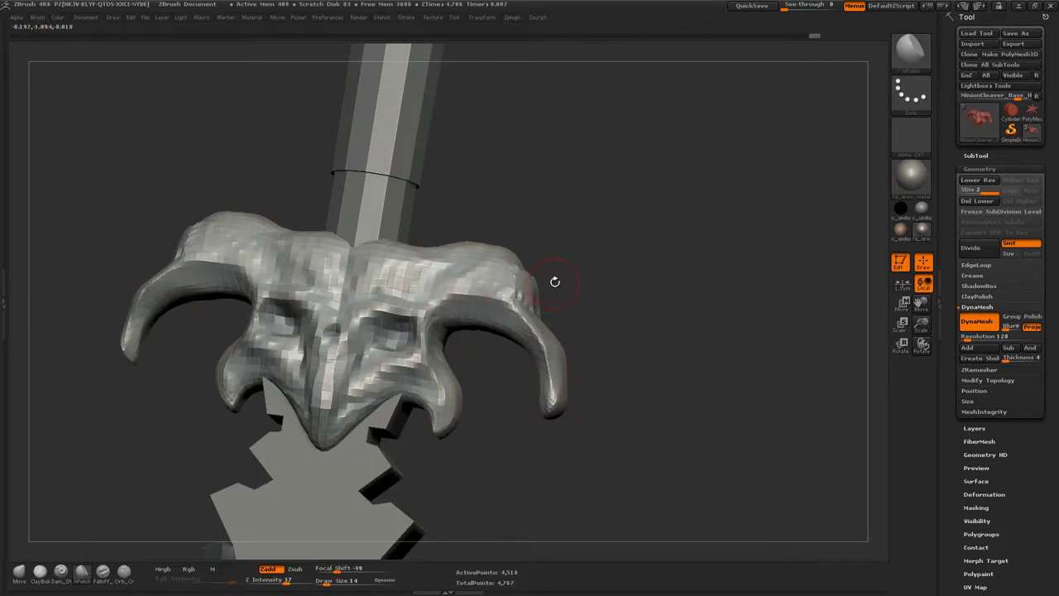
{"action": "left_click_drag", "start_coordinate": [555, 282], "coordinate": [260, 400]}
{"action": "mouse_move", "coordinate": [460, 238]}
{"action": "left_mouse_down"}
{"action": "mouse_move", "coordinate": [402, 230]}
{"action": "mouse_move", "coordinate": [391, 211]}
{"action": "left_mouse_up"}
- Switch from ClayBuildup to a carving brush and bring the head to a straight front view
{"action": "key", "text": "b"}
{"action": "key", "text": "c"}
{"action": "key", "text": "b"}
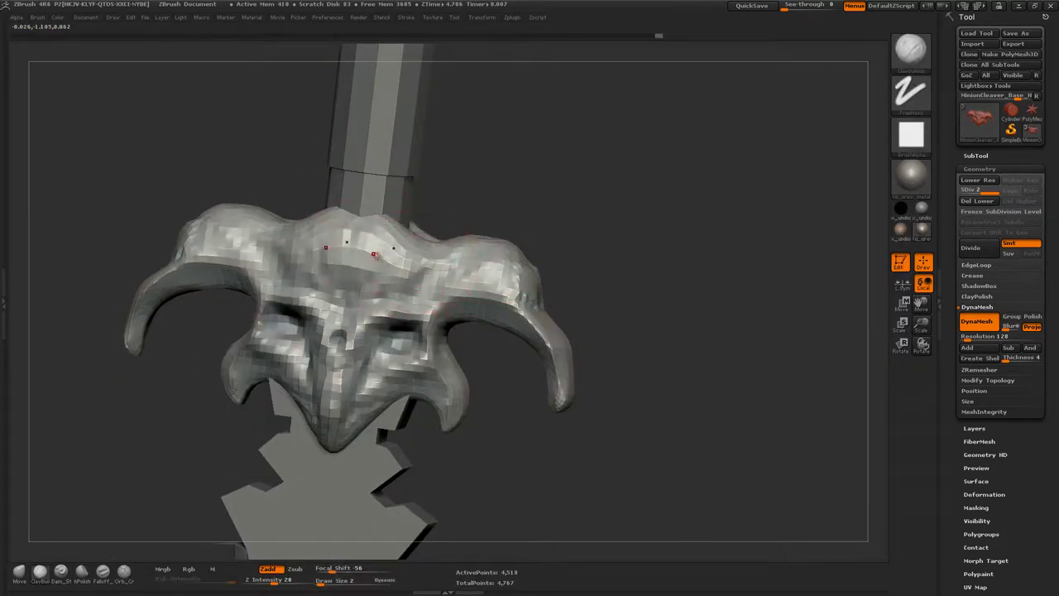
{"action": "key", "text": "b"}
{"action": "key", "text": "d"}
{"action": "key", "text": "s"}
{"action": "left_click_drag", "start_coordinate": [629, 273], "coordinate": [418, 389]}
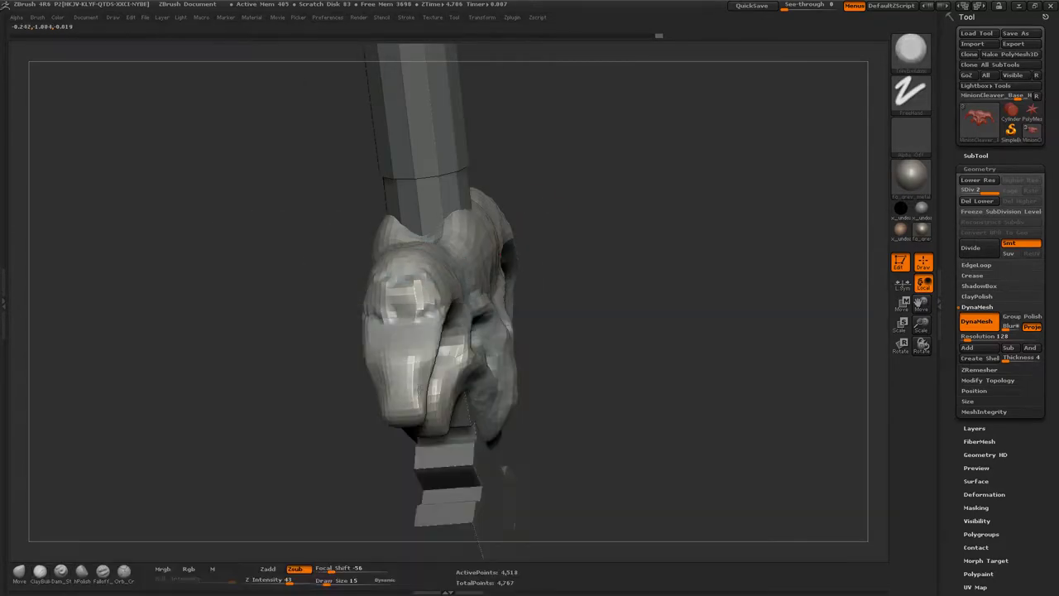
{"action": "mouse_move", "coordinate": [436, 308]}
{"action": "left_mouse_down"}
{"action": "mouse_move", "coordinate": [593, 230]}
{"action": "mouse_move", "coordinate": [390, 351]}
{"action": "left_mouse_up"}
- Select the Move brush at a smaller size and tilt the head to show the horns
{"action": "key", "text": "b"}
{"action": "key", "text": "m"}
{"action": "key", "text": "v"}
{"action": "key", "text": "bracketleft"}
{"action": "left_click_drag", "start_coordinate": [416, 439], "coordinate": [430, 451]}
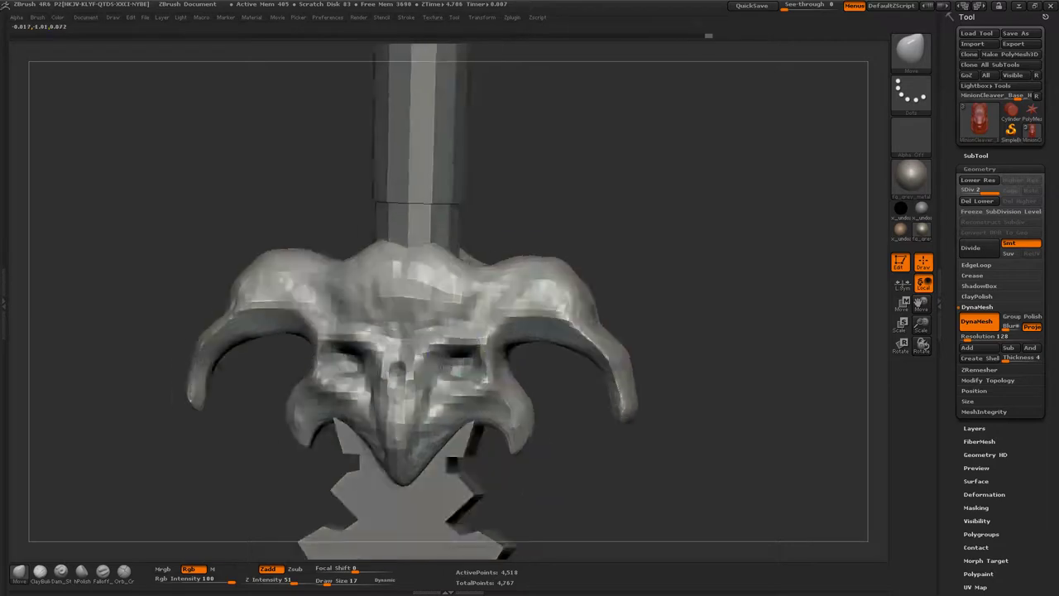
{"action": "key", "text": "s"}
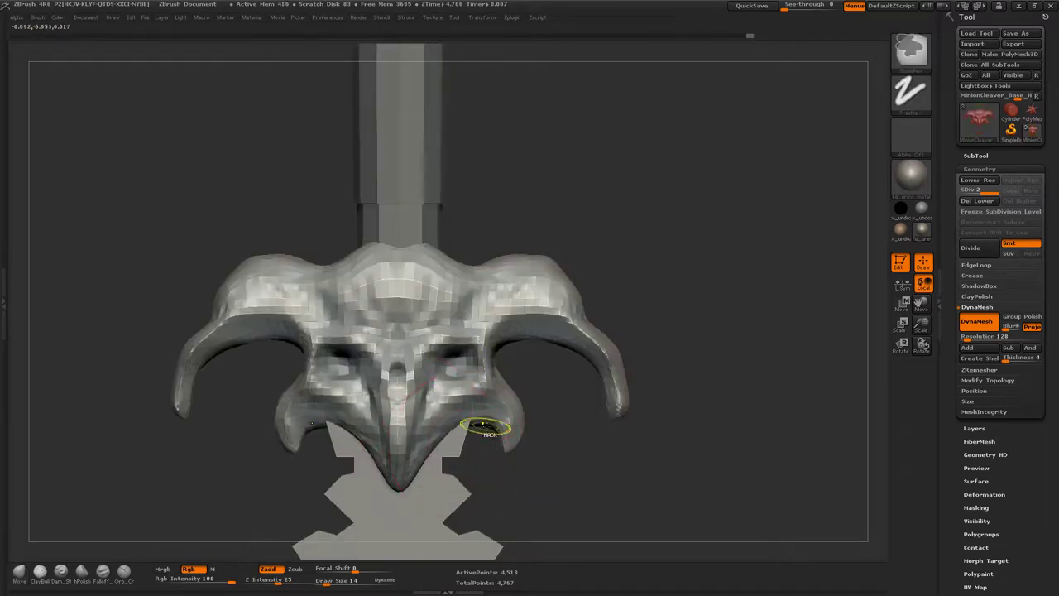
{"action": "mouse_move", "coordinate": [497, 426]}
{"action": "left_mouse_down"}
{"action": "mouse_move", "coordinate": [485, 431]}
{"action": "mouse_move", "coordinate": [499, 441]}
{"action": "mouse_move", "coordinate": [513, 403]}
{"action": "mouse_move", "coordinate": [476, 432]}
{"action": "left_mouse_up"}
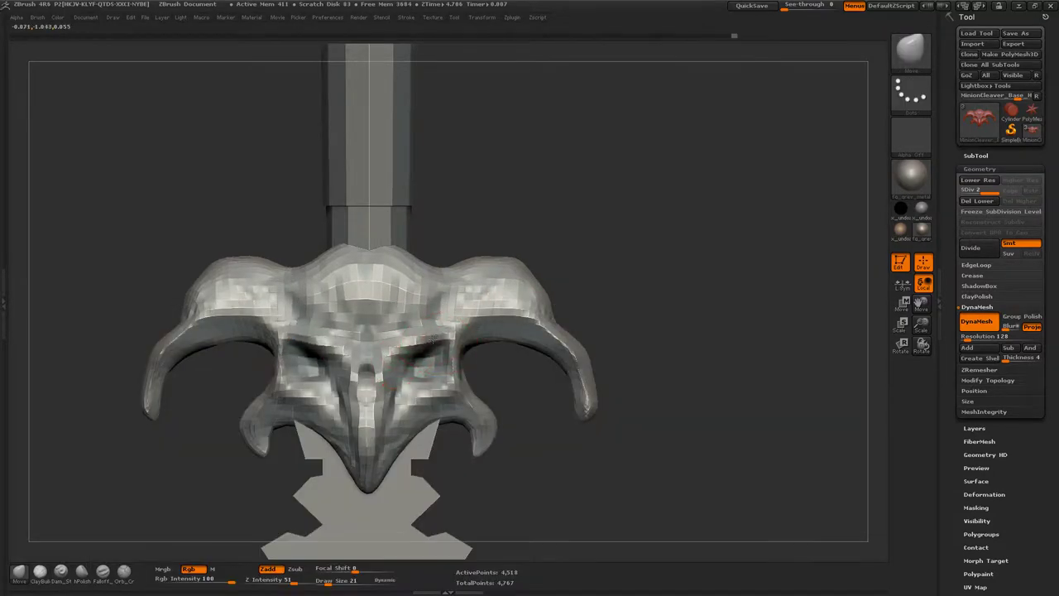
- Reduce the brush size from 21 to 15 and build up the brow ridges, nose and cheeks with ClayBuildup
{"action": "key", "text": "b"}
{"action": "key", "text": "Escape"}
{"action": "key", "text": "s"}
{"action": "left_click_drag", "start_coordinate": [420, 385], "coordinate": [389, 377]}
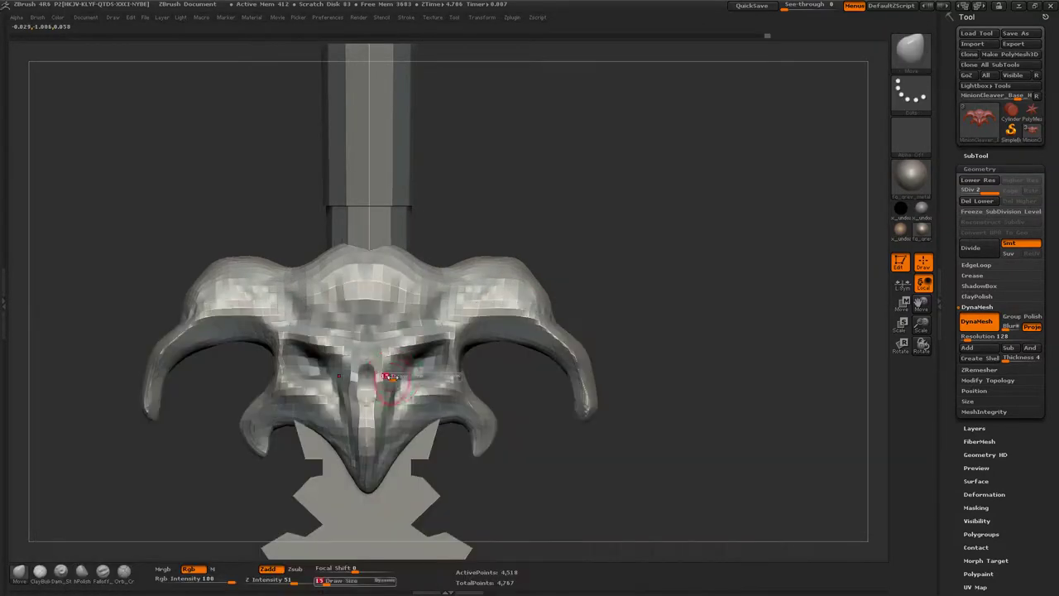
{"action": "key", "text": "b"}
{"action": "key", "text": "c"}
{"action": "key", "text": "b"}
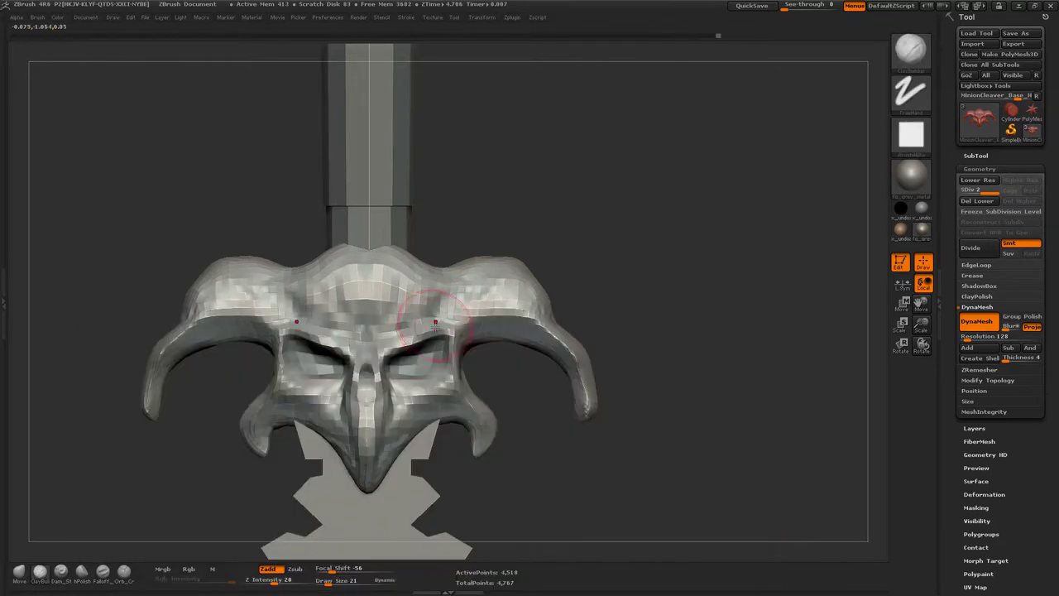
{"action": "mouse_move", "coordinate": [389, 327]}
{"action": "left_mouse_down"}
{"action": "mouse_move", "coordinate": [434, 335]}
{"action": "mouse_move", "coordinate": [364, 422]}
{"action": "left_mouse_up"}
{"action": "mouse_move", "coordinate": [405, 380]}
{"action": "left_mouse_down"}
{"action": "mouse_move", "coordinate": [424, 391]}
{"action": "mouse_move", "coordinate": [437, 321]}
{"action": "left_mouse_up"}
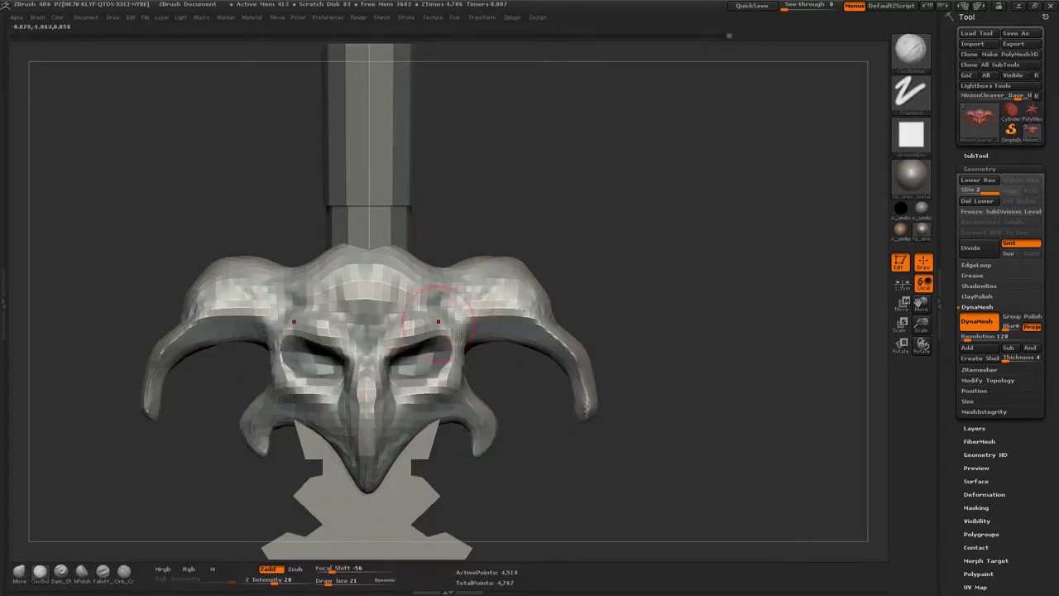
- Shrink the brush to size 4, inspect the skull and switch to the Move brush
{"action": "key", "text": "s"}
{"action": "left_click_drag", "start_coordinate": [429, 395], "coordinate": [365, 408]}
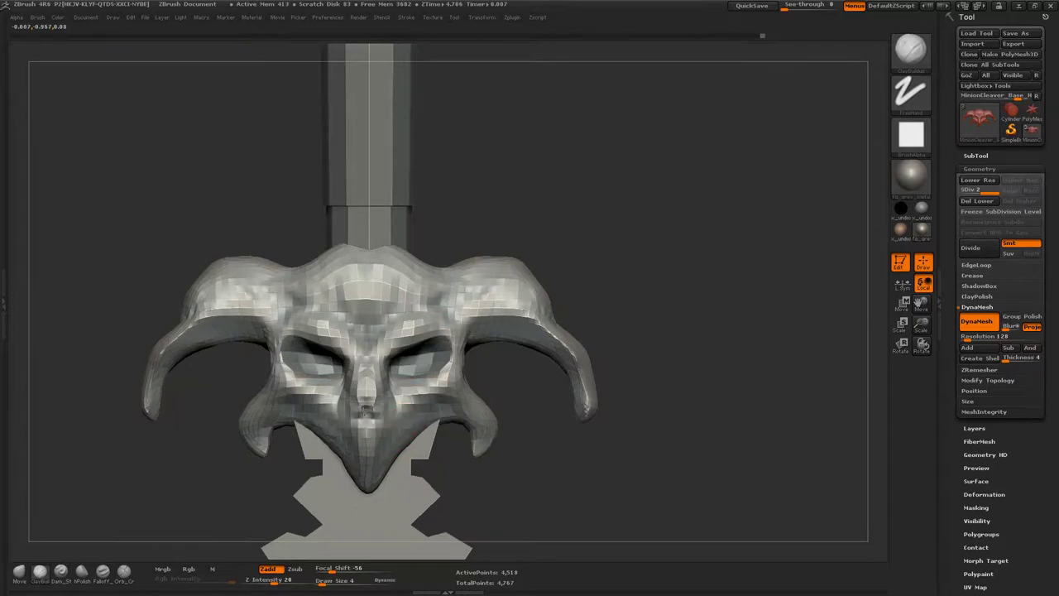
{"action": "mouse_move", "coordinate": [604, 348]}
{"action": "left_mouse_down"}
{"action": "mouse_move", "coordinate": [589, 247]}
{"action": "mouse_move", "coordinate": [519, 268]}
{"action": "left_mouse_up"}
{"action": "key", "text": "b"}
{"action": "key", "text": "m"}
{"action": "key", "text": "v"}
{"action": "mouse_move", "coordinate": [445, 278]}
{"action": "left_mouse_down"}
{"action": "mouse_move", "coordinate": [497, 248]}
{"action": "mouse_move", "coordinate": [455, 268]}
{"action": "mouse_move", "coordinate": [441, 248]}
{"action": "mouse_move", "coordinate": [497, 248]}
{"action": "left_mouse_up"}
- Enlarge a new brush to size 62 and reshape the face with a broad stroke
{"action": "key", "text": "b"}
{"action": "key", "text": "d"}
{"action": "key", "text": "s"}
{"action": "left_click_drag", "start_coordinate": [356, 248], "coordinate": [422, 281]}
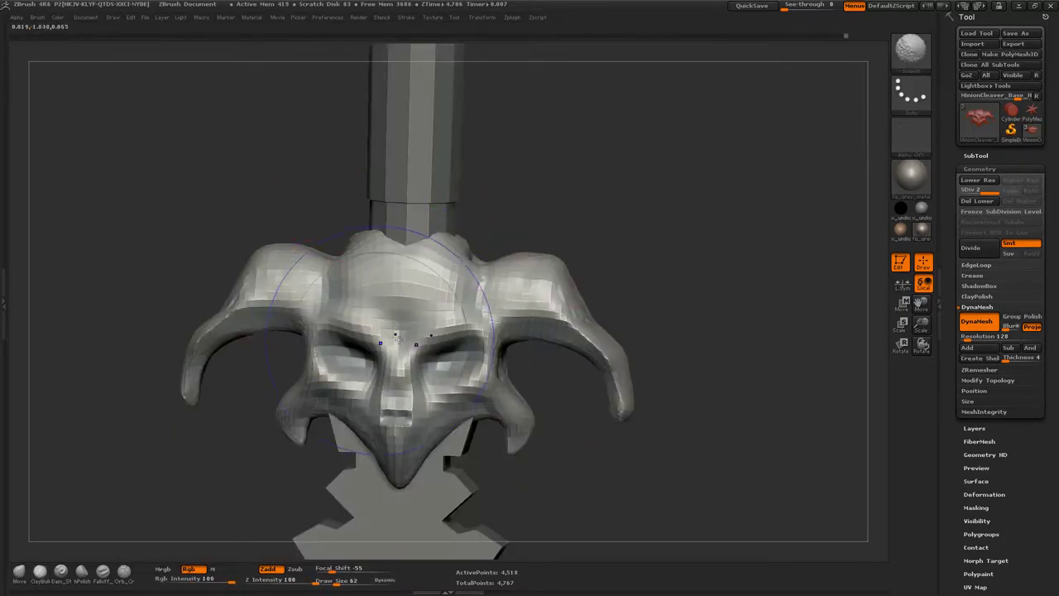
{"action": "left_click_drag", "start_coordinate": [580, 273], "coordinate": [647, 271]}
{"action": "left_click_drag", "start_coordinate": [744, 362], "coordinate": [687, 327], "text": "alt"}
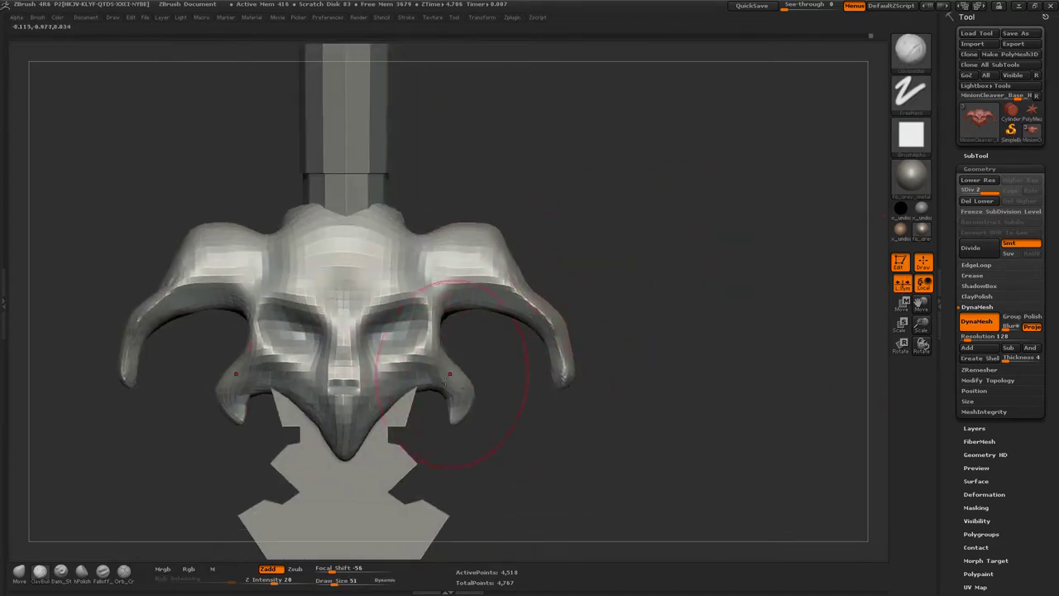
- Drop the skull to SDiv 1, delete the higher levels and divide it once
{"action": "key", "text": "b"}
{"action": "key", "text": "m"}
{"action": "key", "text": "v"}
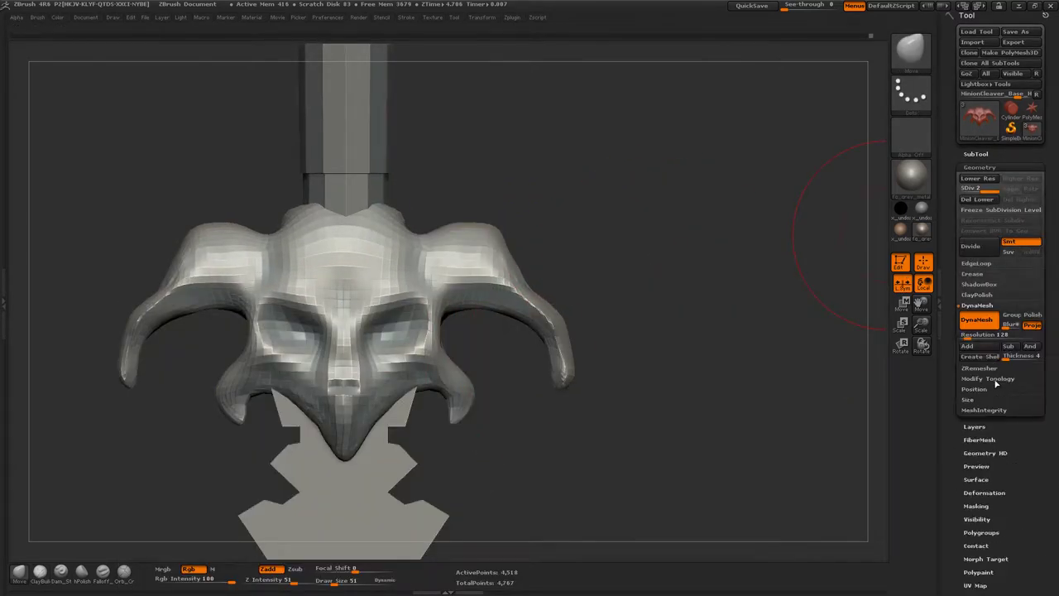
{"action": "left_click", "coordinate": [997, 382]}
{"action": "left_click", "coordinate": [977, 178]}
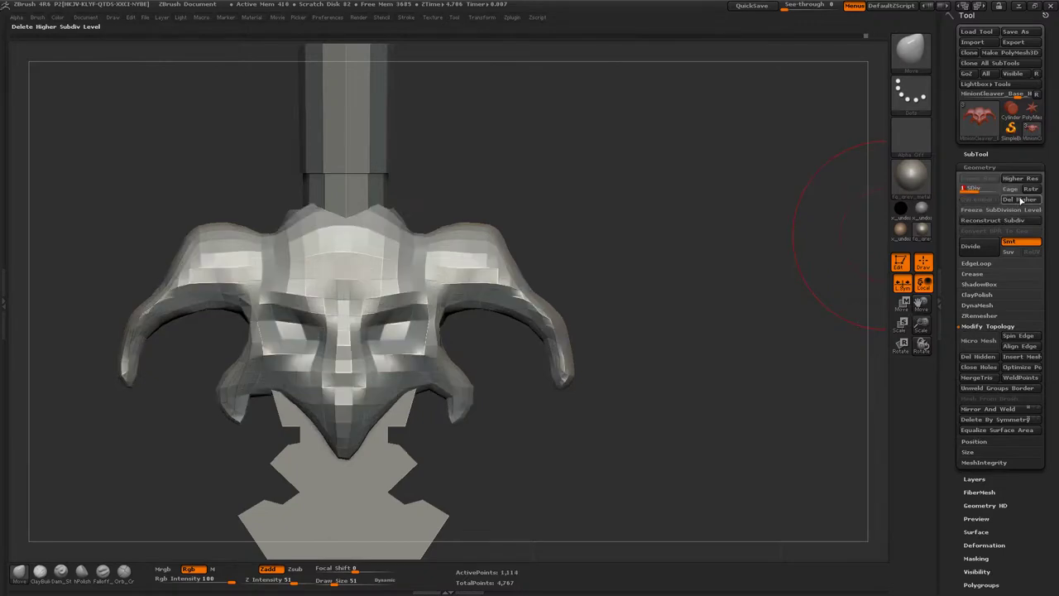
{"action": "left_click", "coordinate": [1022, 200]}
{"action": "left_click", "coordinate": [1003, 249]}
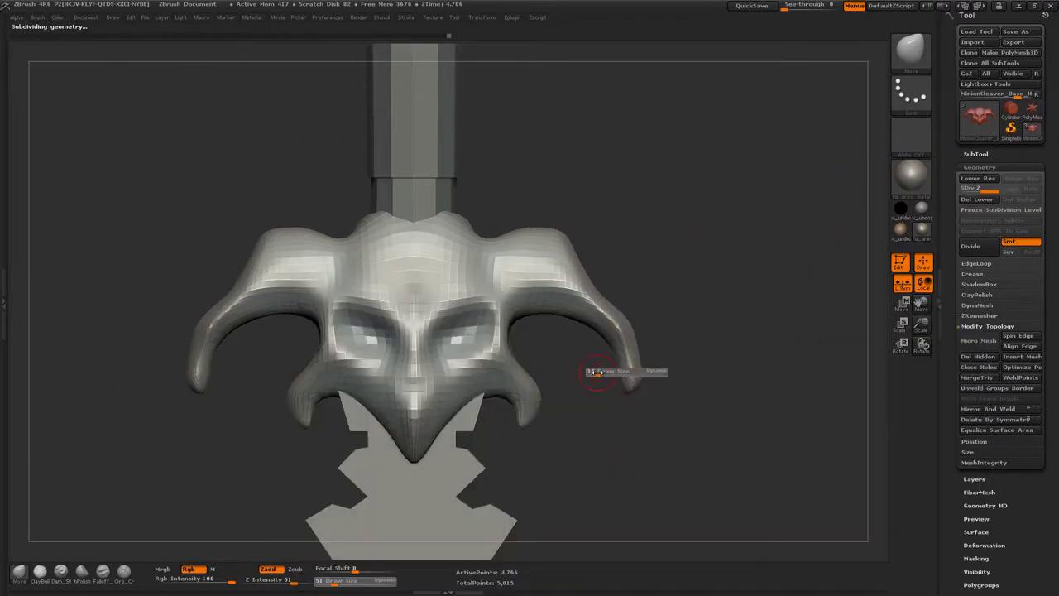
- Set the brush size to 17, deepen the brow ridges and reshape the nose and cheeks
{"action": "left_click_drag", "start_coordinate": [610, 371], "coordinate": [704, 296], "text": "alt"}
{"action": "mouse_move", "coordinate": [515, 331]}
{"action": "left_mouse_down"}
{"action": "mouse_move", "coordinate": [474, 325]}
{"action": "mouse_move", "coordinate": [430, 335]}
{"action": "left_mouse_up"}
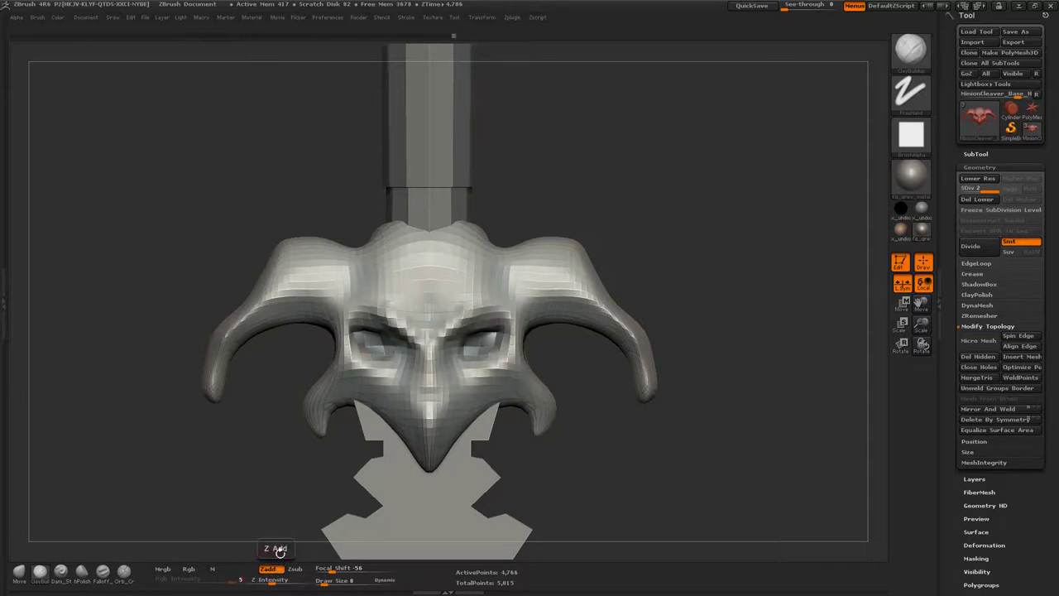
{"action": "key", "text": "s"}
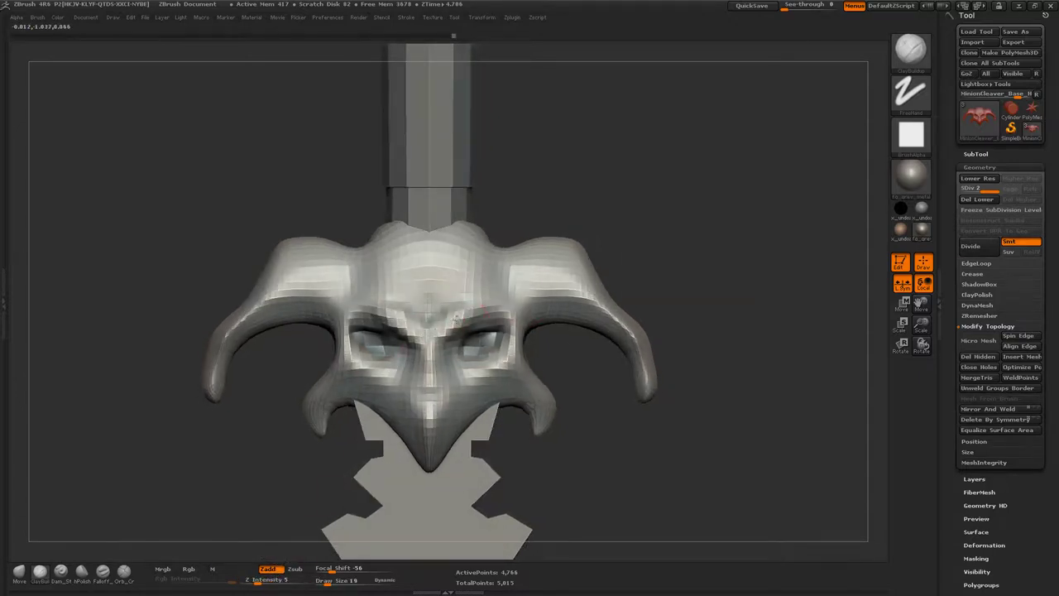
{"action": "left_click_drag", "start_coordinate": [457, 319], "coordinate": [480, 313]}
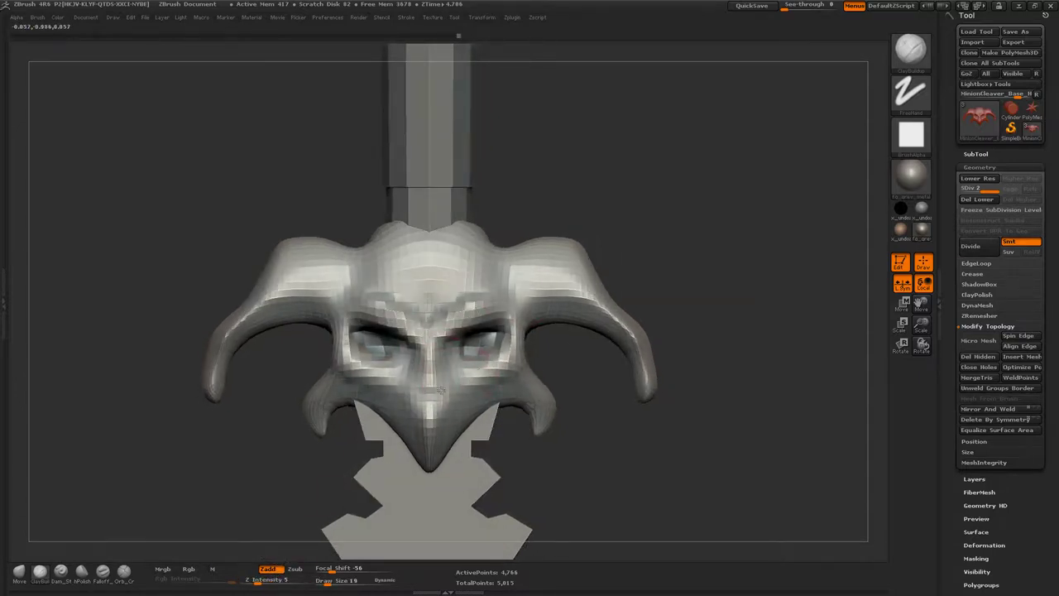
{"action": "left_click_drag", "start_coordinate": [440, 390], "coordinate": [433, 445]}
- Cycle through the Standard and ClayBuildup brushes and orbit the skull toward a side view
{"action": "key", "text": "b"}
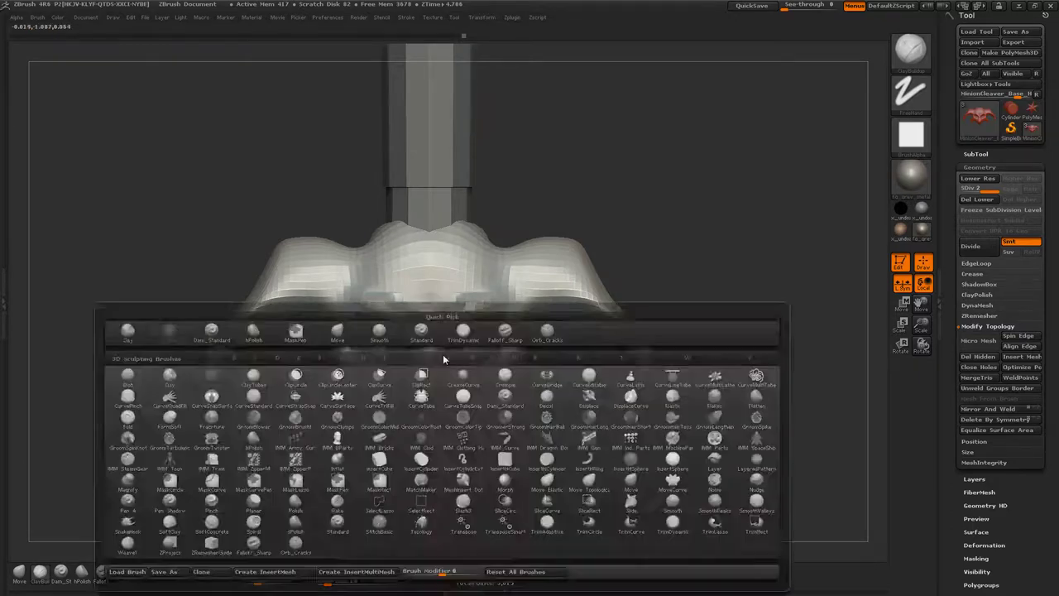
{"action": "key", "text": "s"}
{"action": "key", "text": "t"}
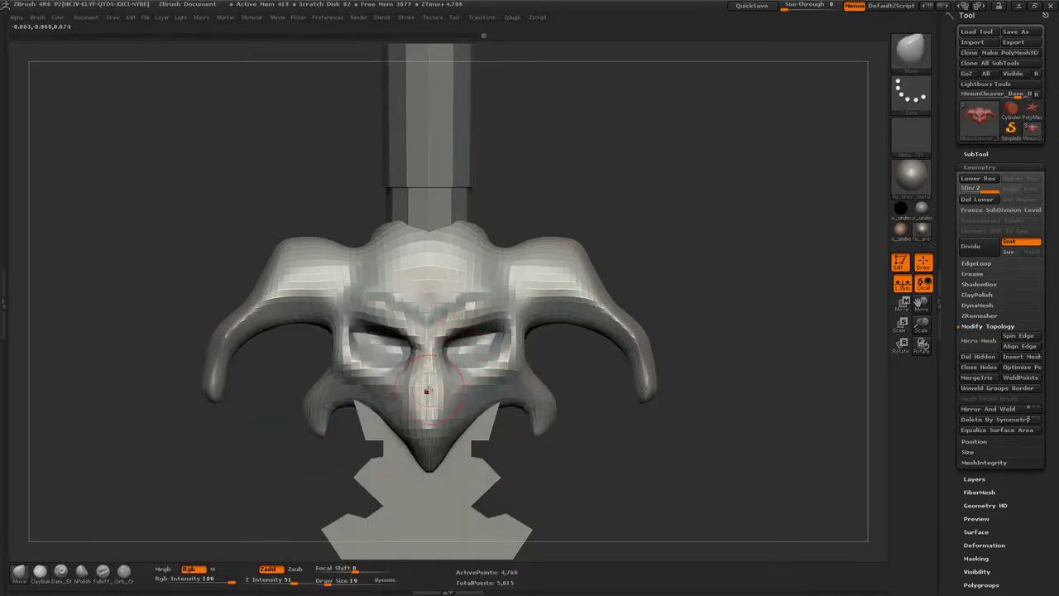
{"action": "key", "text": "b"}
{"action": "key", "text": "c"}
{"action": "key", "text": "b"}
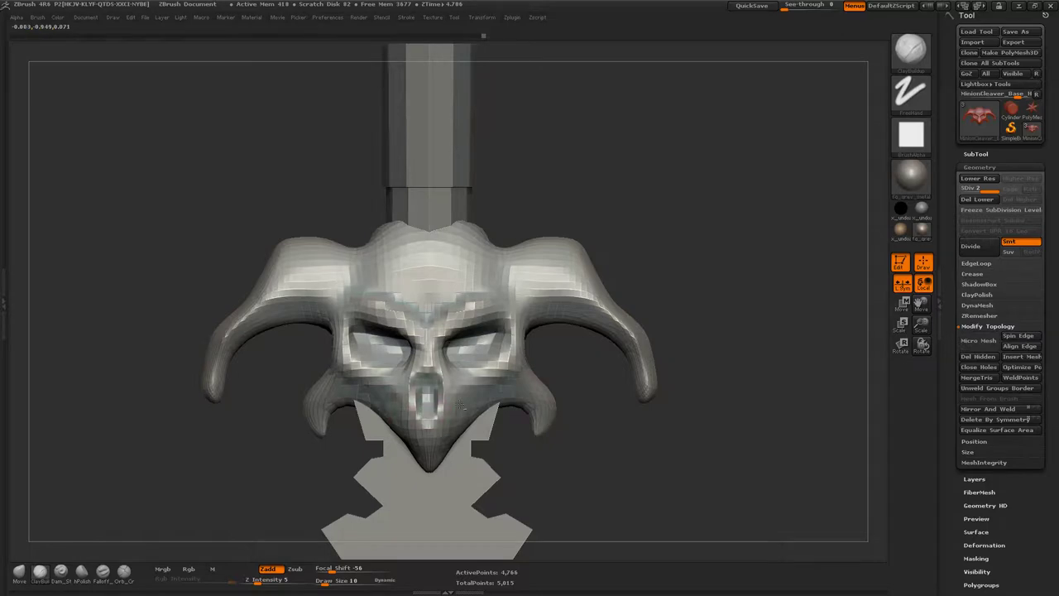
{"action": "key", "text": "shift"}
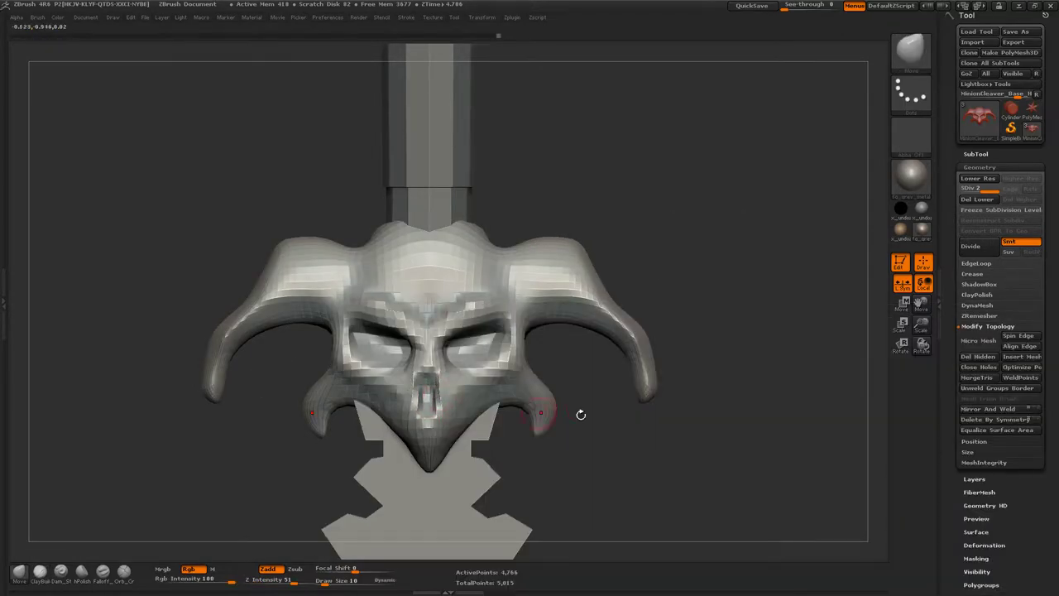
{"action": "mouse_move", "coordinate": [581, 414]}
{"action": "left_mouse_down"}
{"action": "mouse_move", "coordinate": [378, 444]}
{"action": "mouse_move", "coordinate": [449, 422]}
{"action": "left_mouse_up"}
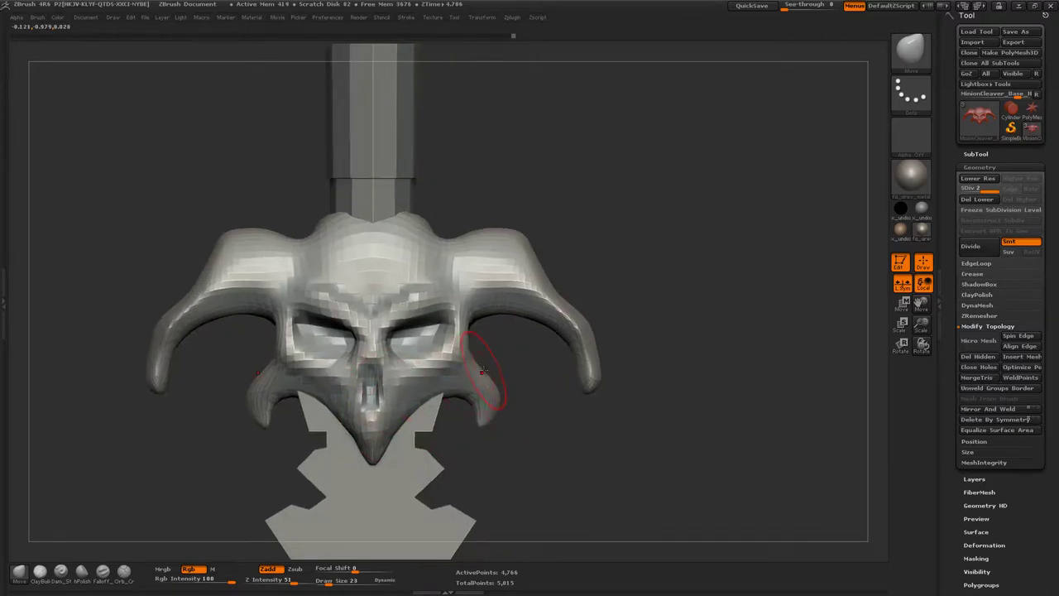
- Select the Smooth brush and turn the skull to a three-quarter view
{"action": "key", "text": "b"}
{"action": "key", "text": "s"}
{"action": "key", "text": "t"}
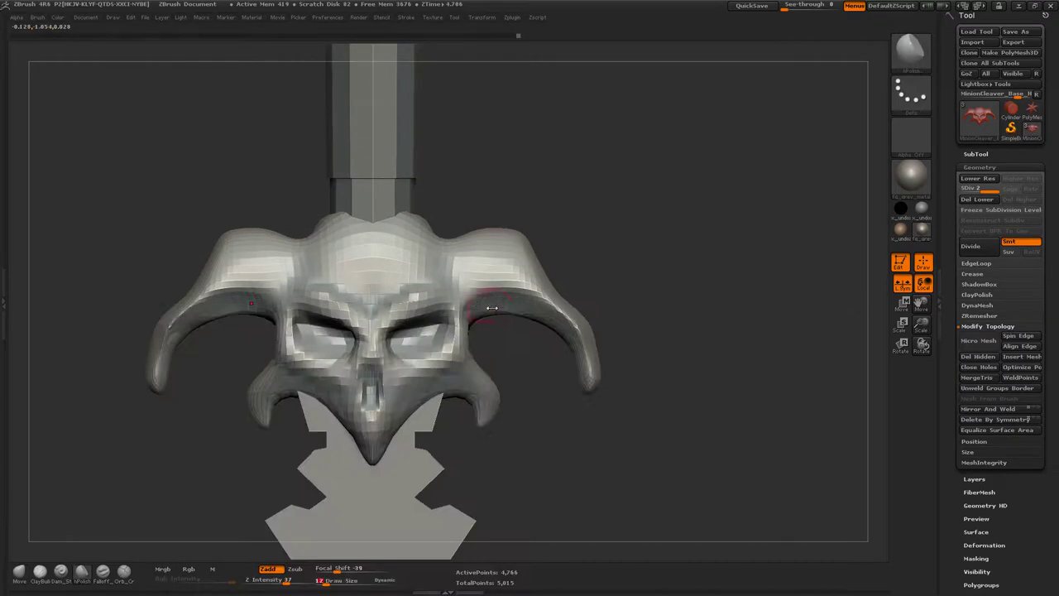
{"action": "left_click_drag", "start_coordinate": [435, 414], "coordinate": [430, 389]}
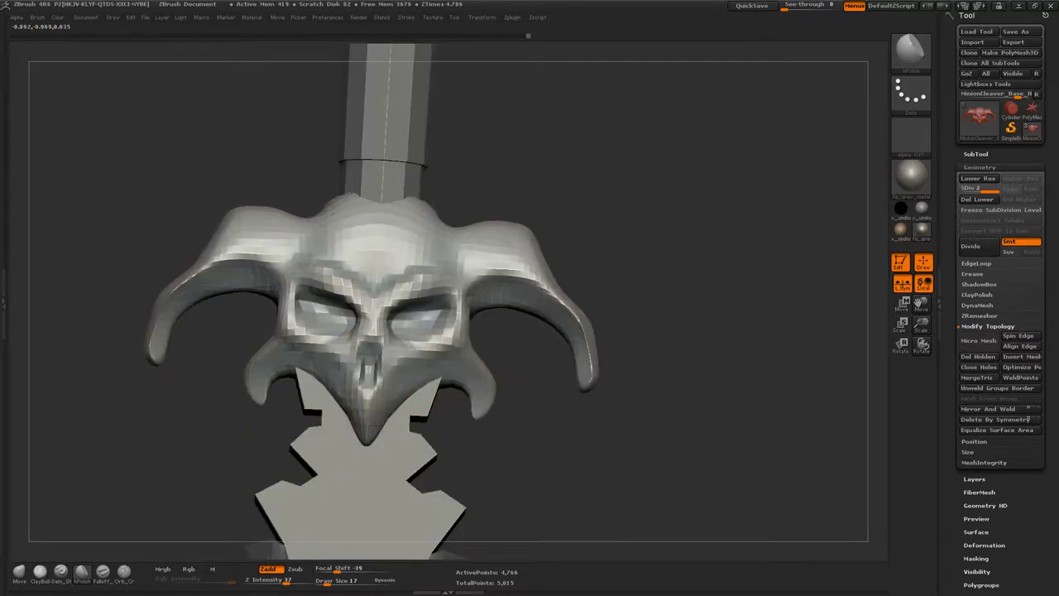
{"action": "left_click_drag", "start_coordinate": [496, 404], "coordinate": [504, 414]}
- Switch to a carving brush and orbit the skull to check the sculpt from several angles
{"action": "key", "text": "b"}
{"action": "key", "text": "d"}
{"action": "key", "text": "s"}
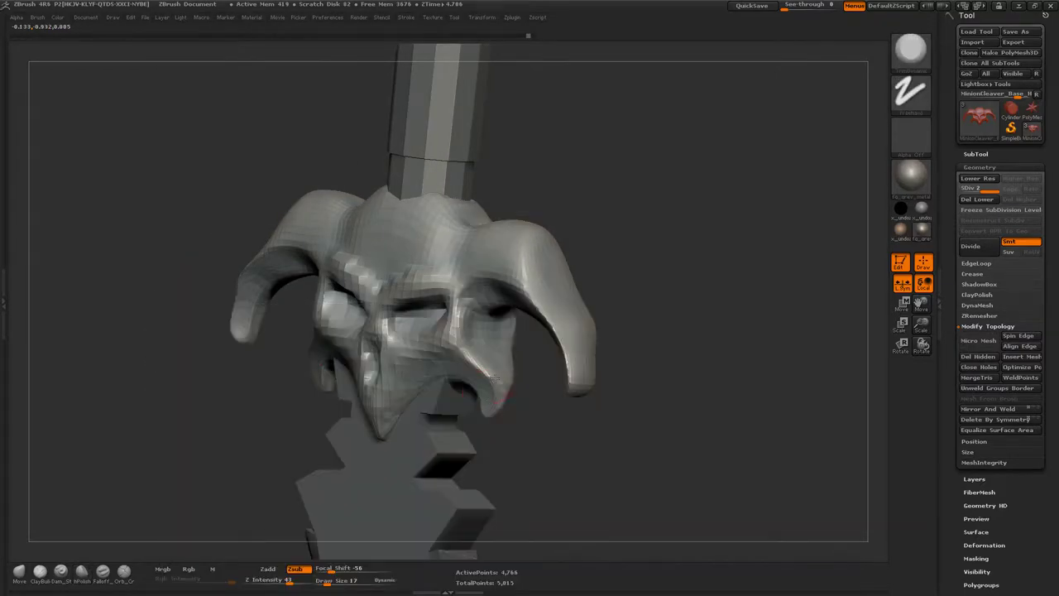
{"action": "left_click_drag", "start_coordinate": [478, 374], "coordinate": [522, 407]}
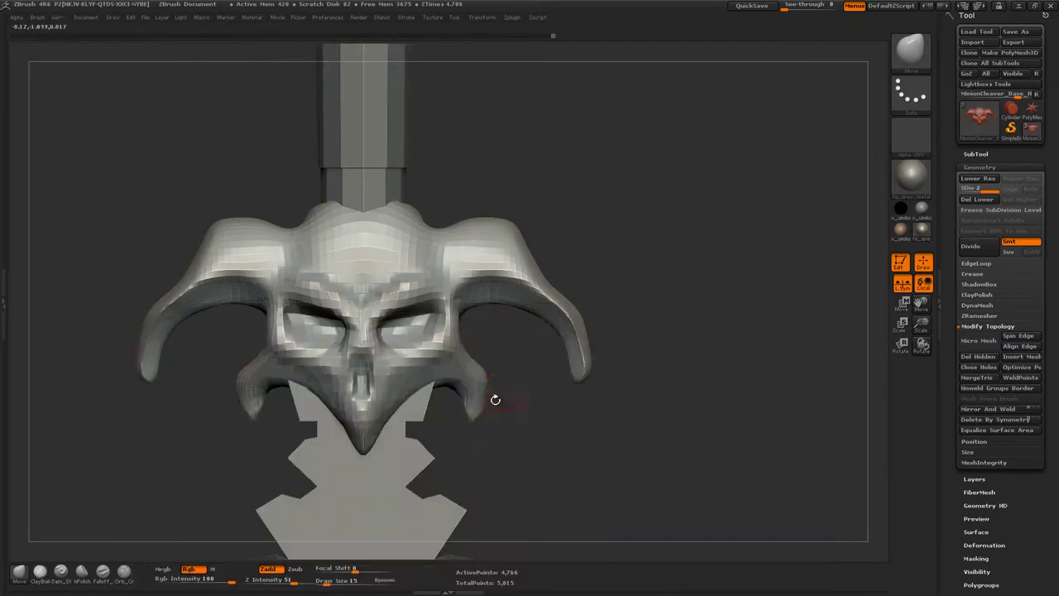
{"action": "left_click_drag", "start_coordinate": [494, 397], "coordinate": [497, 402]}
{"action": "mouse_move", "coordinate": [485, 348]}
{"action": "left_mouse_down", "text": "shift"}
{"action": "mouse_move", "coordinate": [497, 356]}
{"action": "mouse_move", "coordinate": [480, 339]}
{"action": "left_mouse_up", "text": "shift"}
- Smooth the face surface, then pick ClayBuildup and return the skull to the front view
{"action": "key", "text": "b"}
{"action": "left_click", "coordinate": [478, 335]}
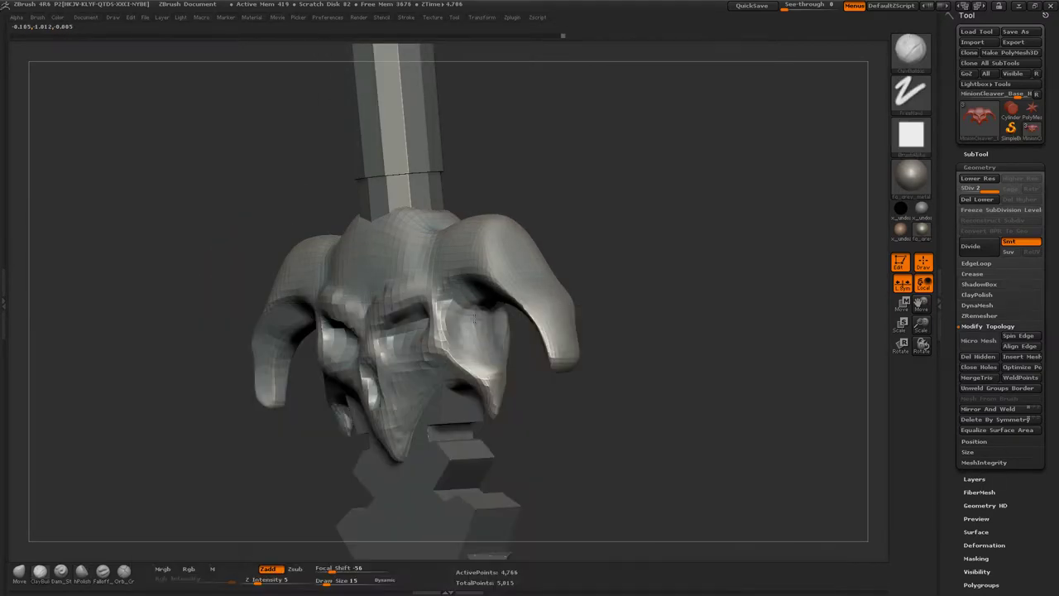
{"action": "mouse_move", "coordinate": [480, 308]}
{"action": "left_mouse_down", "text": "shift"}
{"action": "mouse_move", "coordinate": [491, 359]}
{"action": "mouse_move", "coordinate": [480, 350]}
{"action": "left_mouse_up", "text": "shift"}
{"action": "key", "text": "b"}
{"action": "left_click", "coordinate": [480, 335]}
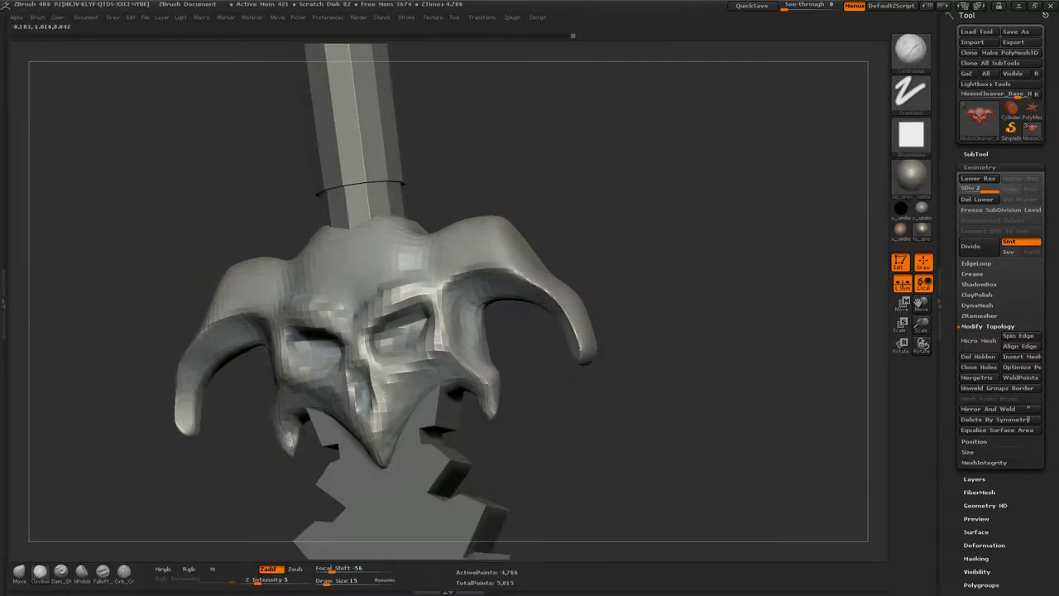
{"action": "left_click_drag", "start_coordinate": [478, 308], "coordinate": [457, 335], "text": "shift"}
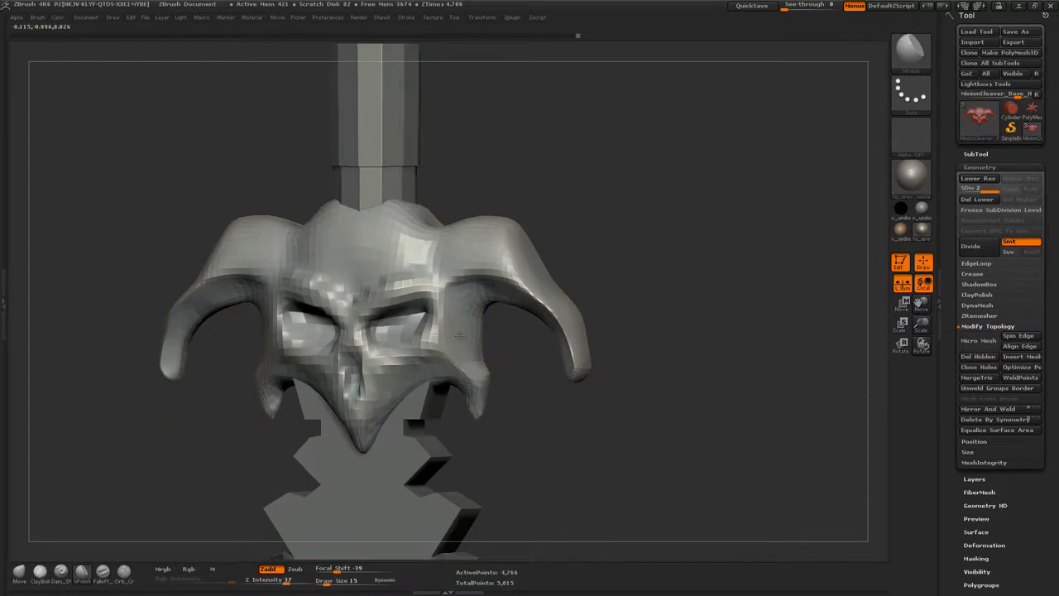
{"action": "left_click_drag", "start_coordinate": [549, 369], "coordinate": [514, 367]}
- Switch between the Move and ClayBuildup brushes, ending on the Move brush
{"action": "key", "text": "b"}
{"action": "left_click", "coordinate": [514, 366]}
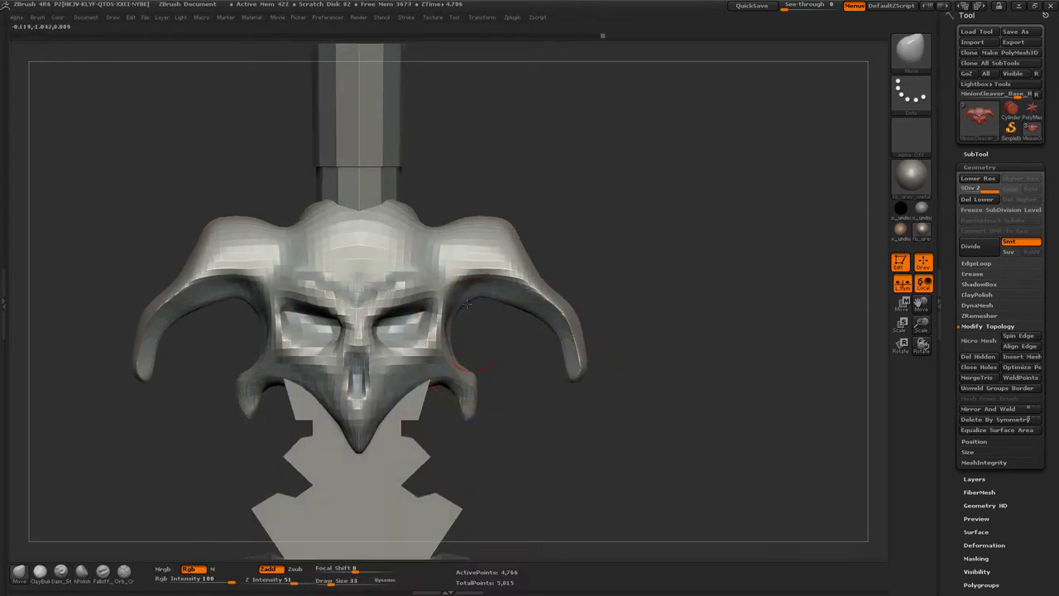
{"action": "left_click", "coordinate": [40, 571]}
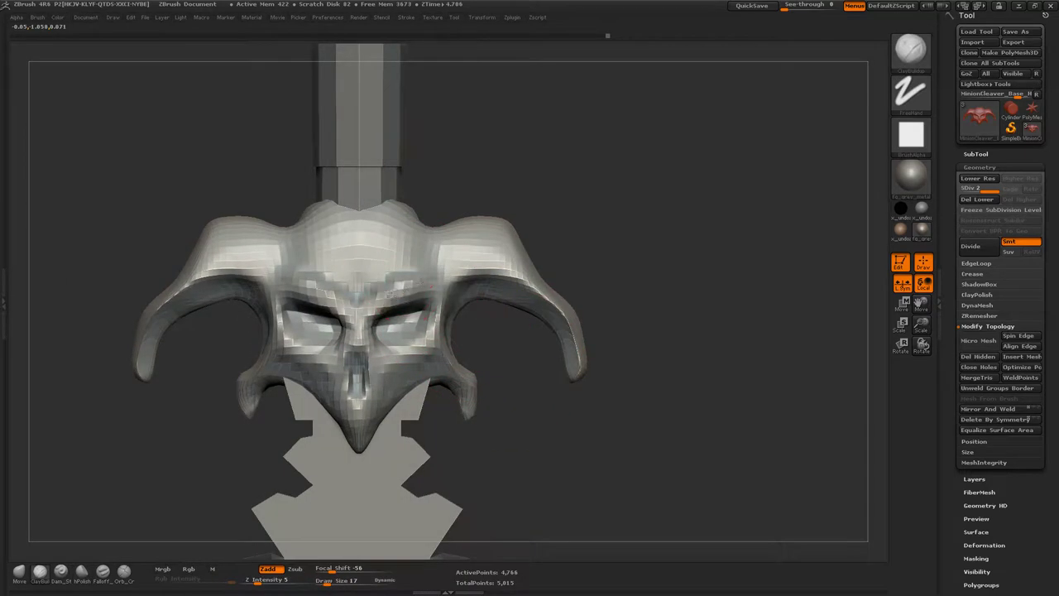
{"action": "key", "text": "b"}
{"action": "left_click", "coordinate": [435, 327]}
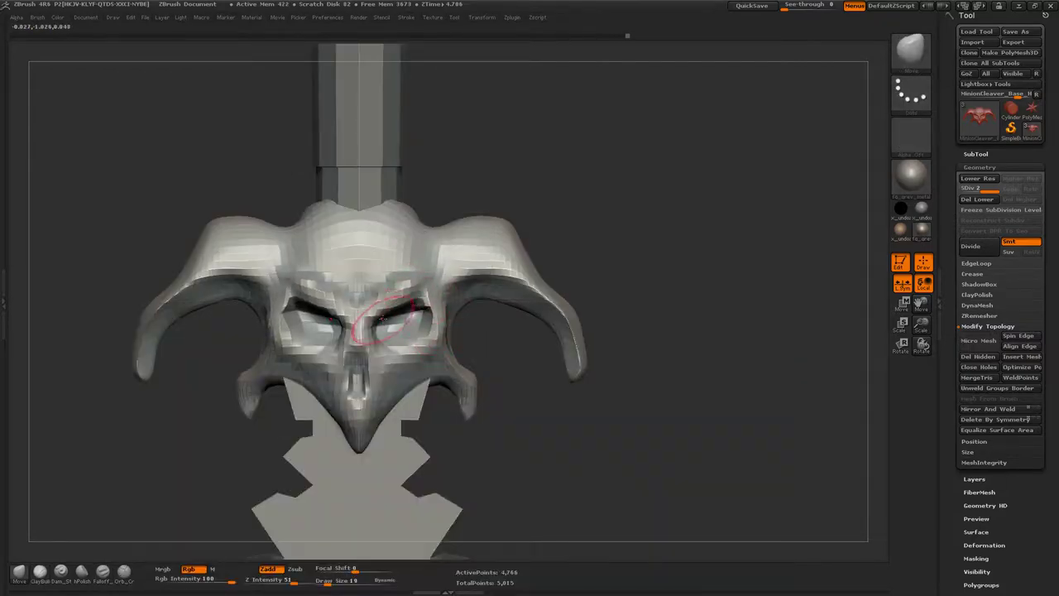
- Enlarge the Move brush to 26, then 51, and reshape the right horn tip from the front
{"action": "key", "text": "b"}
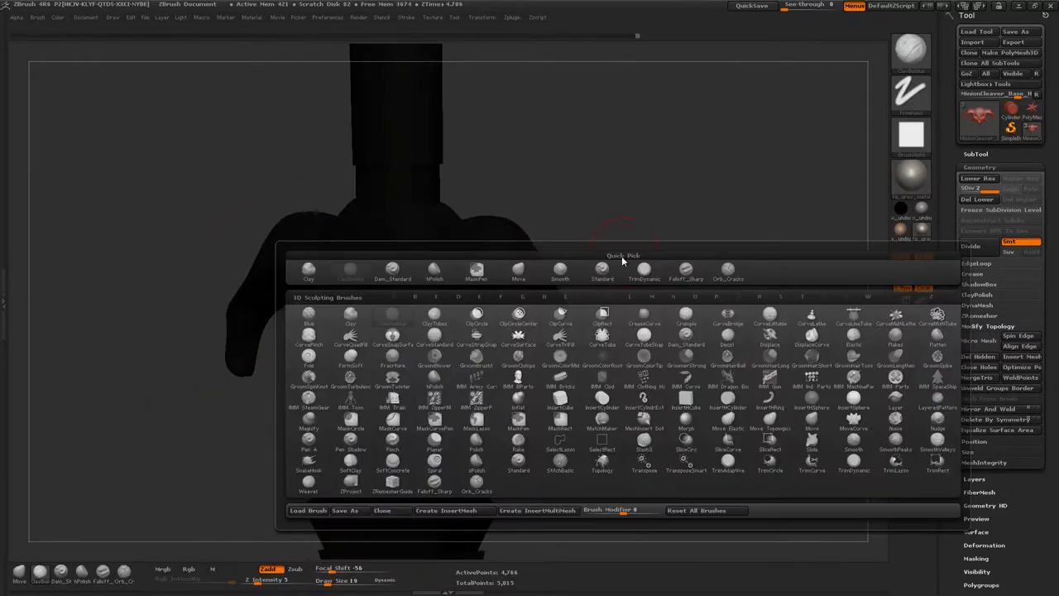
{"action": "mouse_move", "coordinate": [207, 347]}
{"action": "left_mouse_down"}
{"action": "mouse_move", "coordinate": [357, 349]}
{"action": "mouse_move", "coordinate": [502, 279]}
{"action": "mouse_move", "coordinate": [394, 328]}
{"action": "mouse_move", "coordinate": [458, 361]}
{"action": "mouse_move", "coordinate": [681, 416]}
{"action": "mouse_move", "coordinate": [603, 223]}
{"action": "mouse_move", "coordinate": [669, 253]}
{"action": "mouse_move", "coordinate": [667, 211]}
{"action": "mouse_move", "coordinate": [690, 340]}
{"action": "left_mouse_up"}
{"action": "key", "text": "s"}
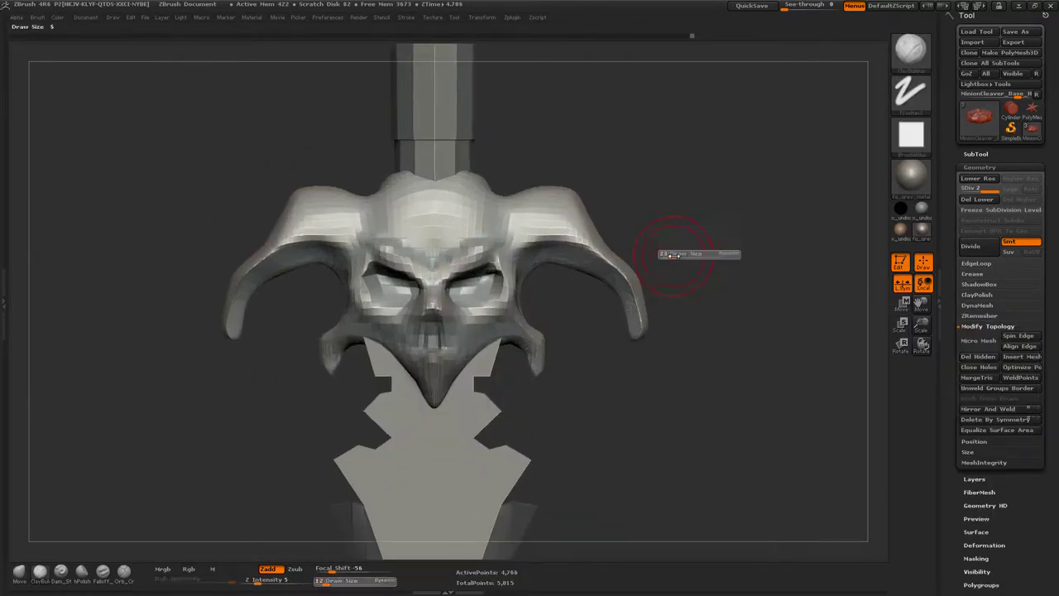
{"action": "left_click", "coordinate": [676, 254]}
{"action": "left_click_drag", "start_coordinate": [670, 252], "coordinate": [627, 243], "text": "alt"}
{"action": "left_click_drag", "start_coordinate": [531, 286], "coordinate": [468, 314]}
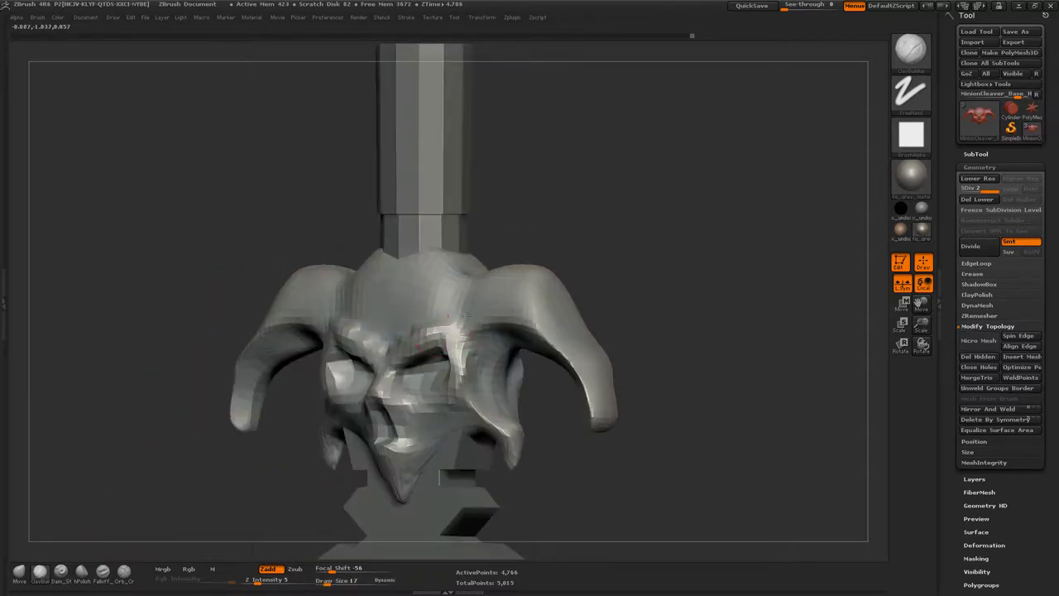
{"action": "left_click_drag", "start_coordinate": [550, 333], "coordinate": [662, 295]}
{"action": "key", "text": "s"}
{"action": "mouse_move", "coordinate": [529, 321]}
{"action": "left_mouse_down"}
{"action": "mouse_move", "coordinate": [638, 296]}
{"action": "mouse_move", "coordinate": [566, 238]}
{"action": "mouse_move", "coordinate": [591, 296]}
{"action": "mouse_move", "coordinate": [537, 354]}
{"action": "mouse_move", "coordinate": [561, 352]}
{"action": "left_mouse_up"}
{"action": "left_click_drag", "start_coordinate": [531, 288], "coordinate": [520, 356], "text": "shift"}
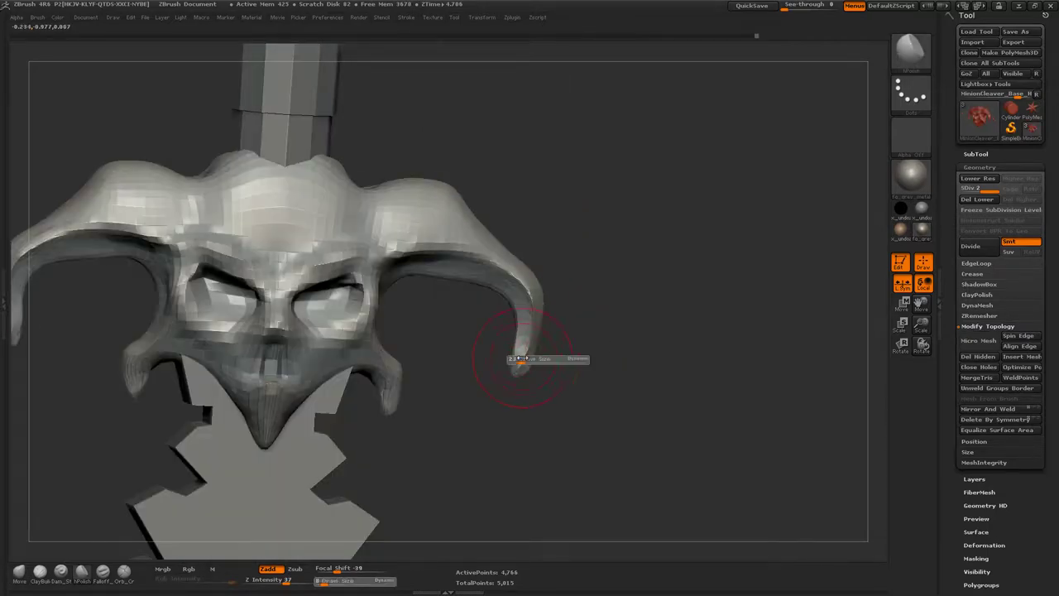
{"action": "left_click_drag", "start_coordinate": [513, 303], "coordinate": [578, 308], "text": "shift"}
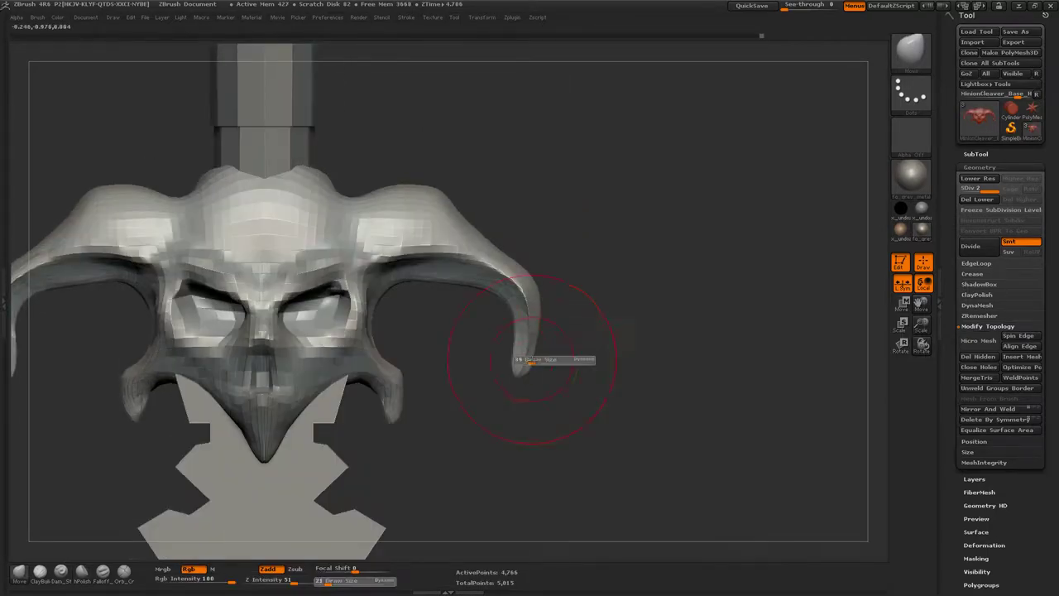
{"action": "mouse_move", "coordinate": [518, 361]}
{"action": "left_mouse_down"}
{"action": "mouse_move", "coordinate": [518, 374]}
{"action": "mouse_move", "coordinate": [544, 339]}
{"action": "left_mouse_up"}
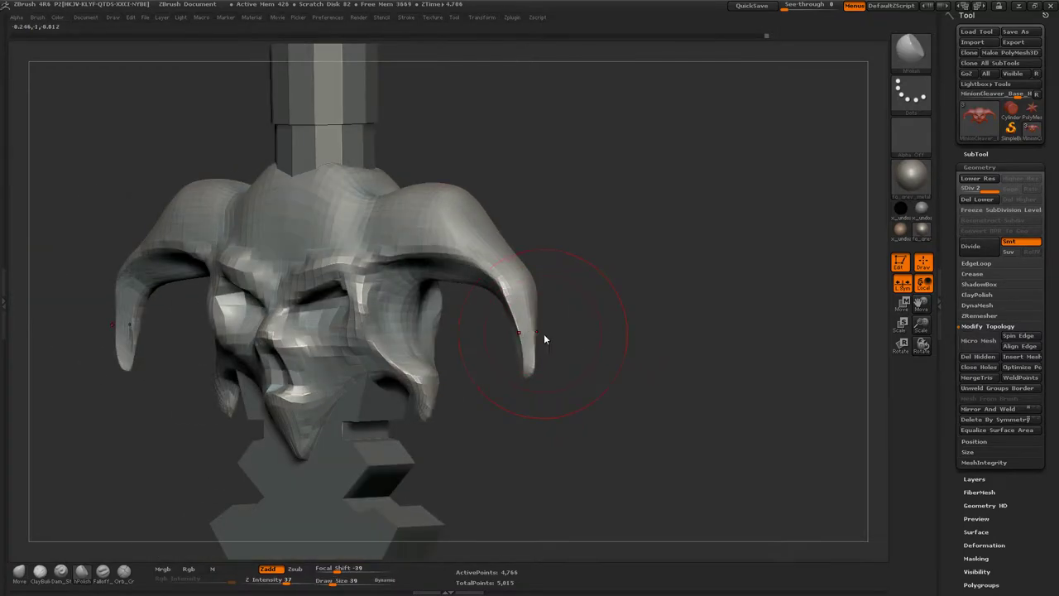
- Toggle between subdivision levels 1 and 2 to smooth the horn tip, viewed from the front
{"action": "left_click_drag", "start_coordinate": [514, 292], "coordinate": [513, 364], "text": "shift"}
{"action": "left_click_drag", "start_coordinate": [505, 306], "coordinate": [526, 365], "text": "shift"}
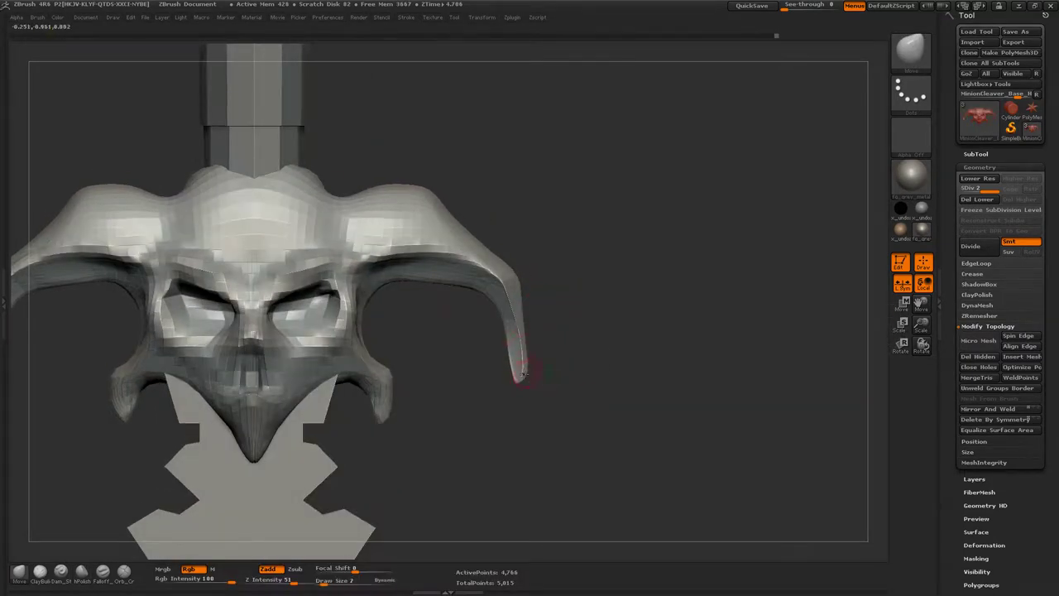
{"action": "key", "text": "shift+d"}
{"action": "mouse_move", "coordinate": [522, 373]}
{"action": "left_mouse_down", "text": "alt"}
{"action": "mouse_move", "coordinate": [519, 362]}
{"action": "mouse_move", "coordinate": [502, 361]}
{"action": "left_mouse_up", "text": "alt"}
{"action": "key", "text": "d"}
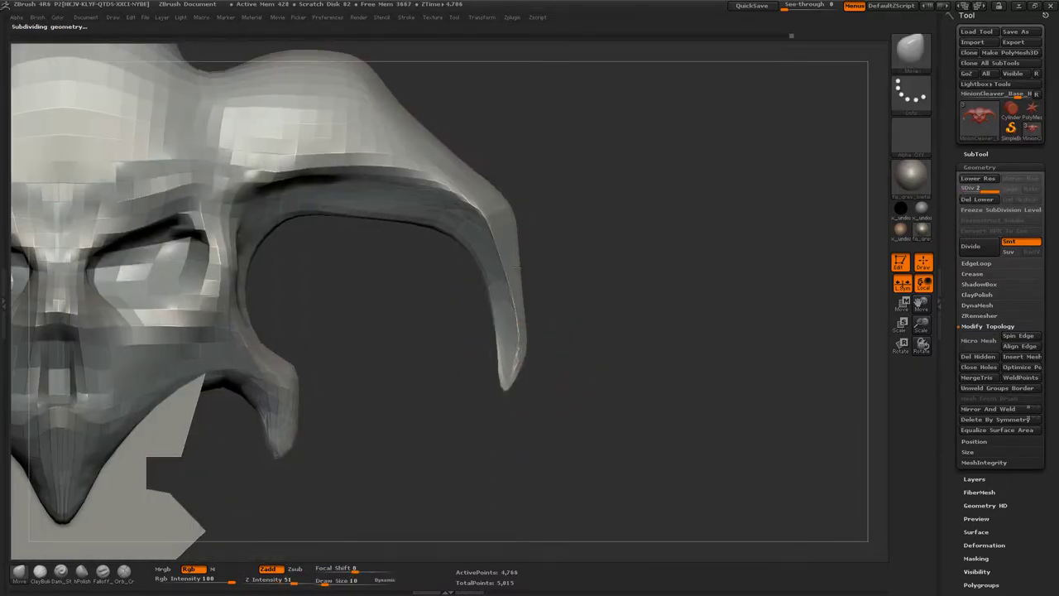
{"action": "left_click_drag", "start_coordinate": [549, 283], "coordinate": [547, 256], "text": "alt"}
- Enlarge the brush to 39 and sculpt the top surfaces of both horns with symmetry
{"action": "key", "text": "bracketright"}
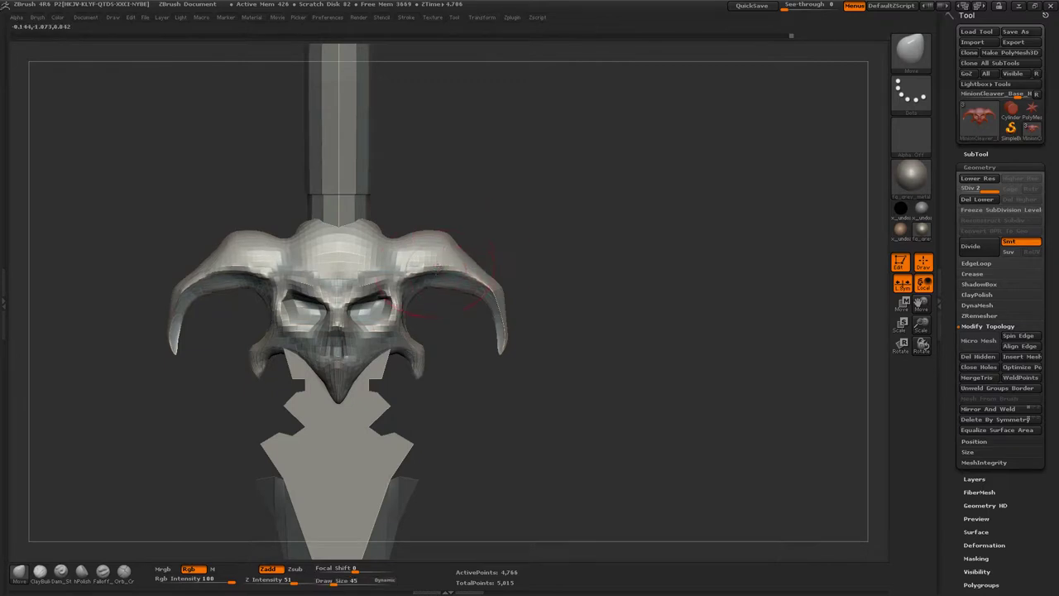
{"action": "key", "text": "bracketright"}
{"action": "key", "text": "bracketright"}
{"action": "left_click_drag", "start_coordinate": [441, 227], "coordinate": [447, 230]}
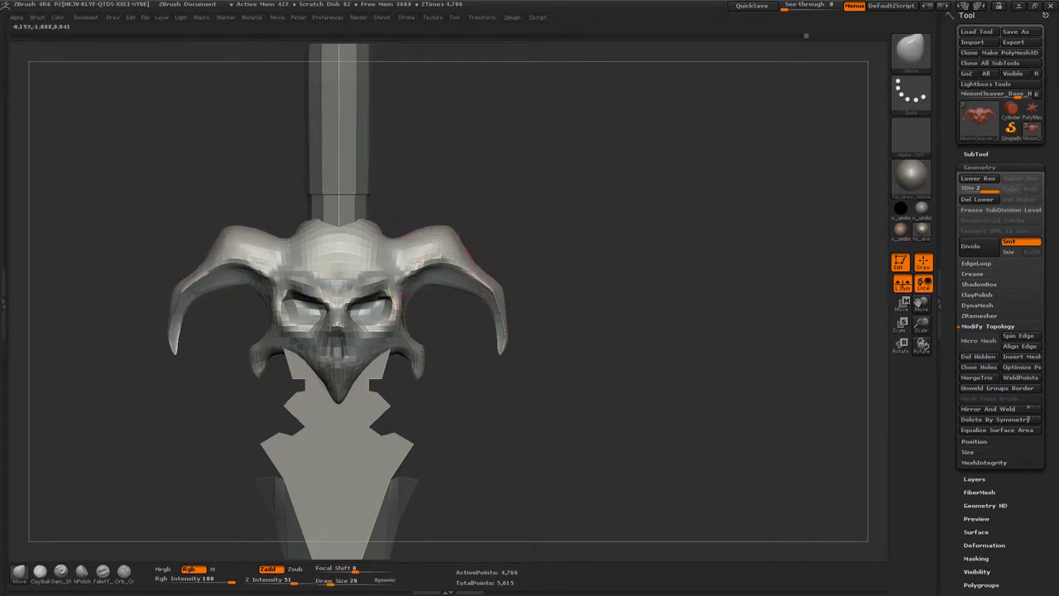
{"action": "key", "text": "d"}
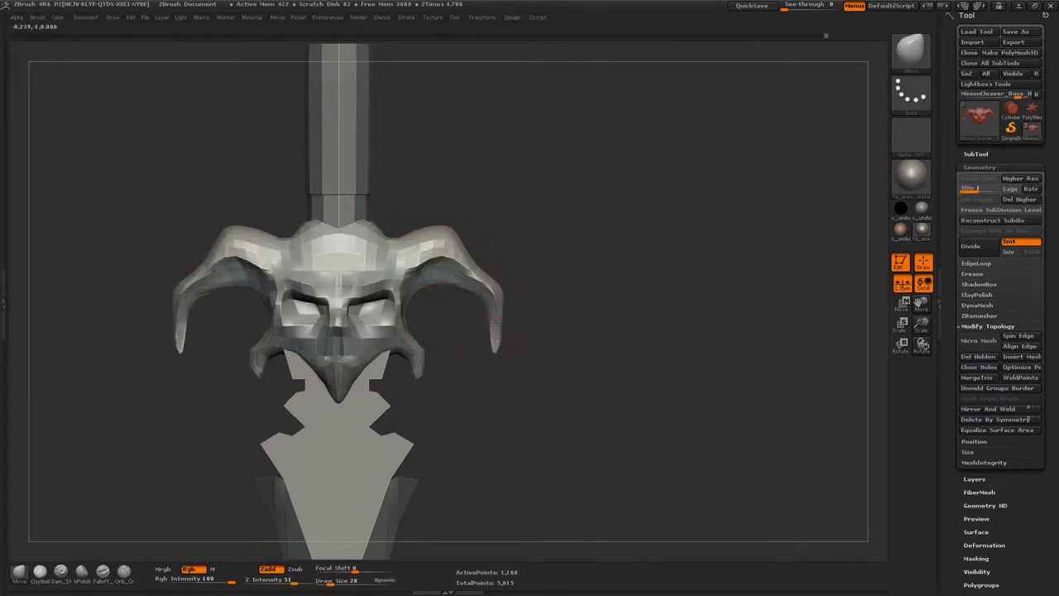
{"action": "key", "text": "shift+d"}
{"action": "left_click_drag", "start_coordinate": [554, 264], "coordinate": [610, 221], "text": "alt"}
{"action": "left_click_drag", "start_coordinate": [396, 239], "coordinate": [480, 262]}
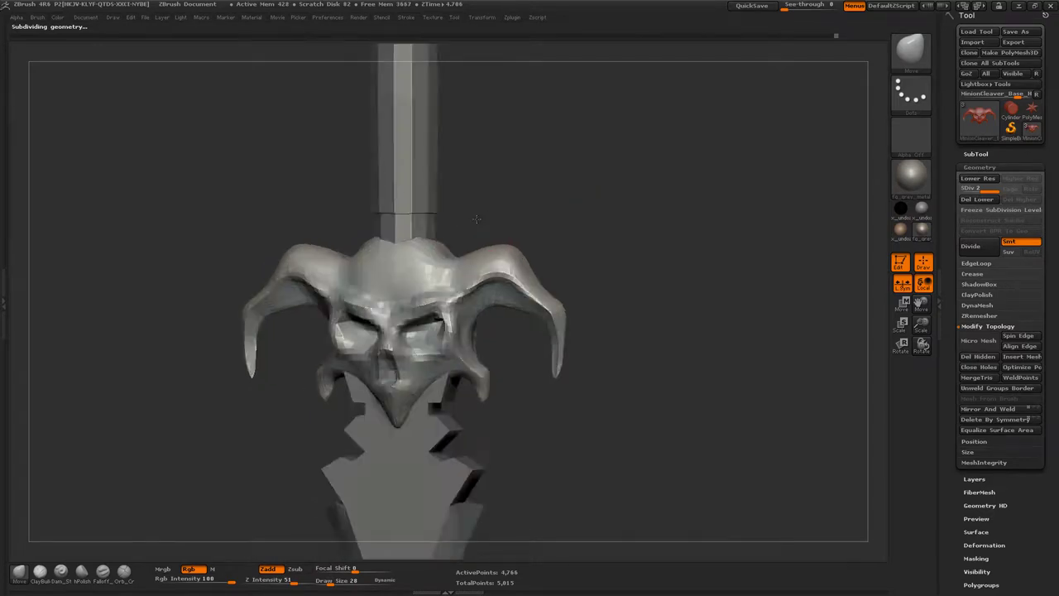
- Switch back to the Move brush and reframe the skull in a straight front view
{"action": "type", "text": "bds"}
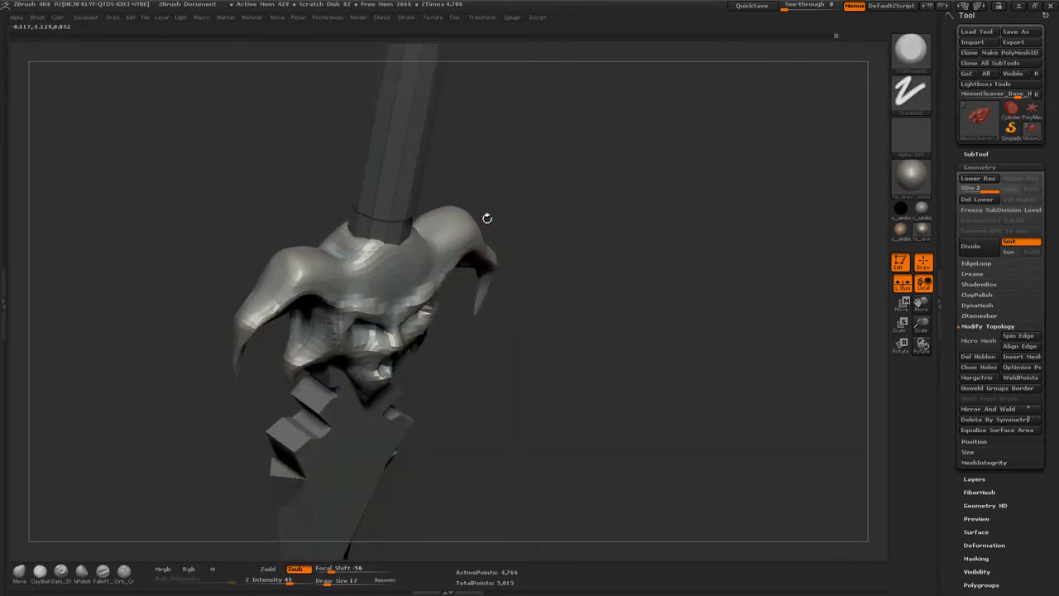
{"action": "left_click_drag", "start_coordinate": [485, 218], "coordinate": [489, 234], "text": "shift"}
{"action": "left_click_drag", "start_coordinate": [639, 290], "coordinate": [530, 354], "text": "alt"}
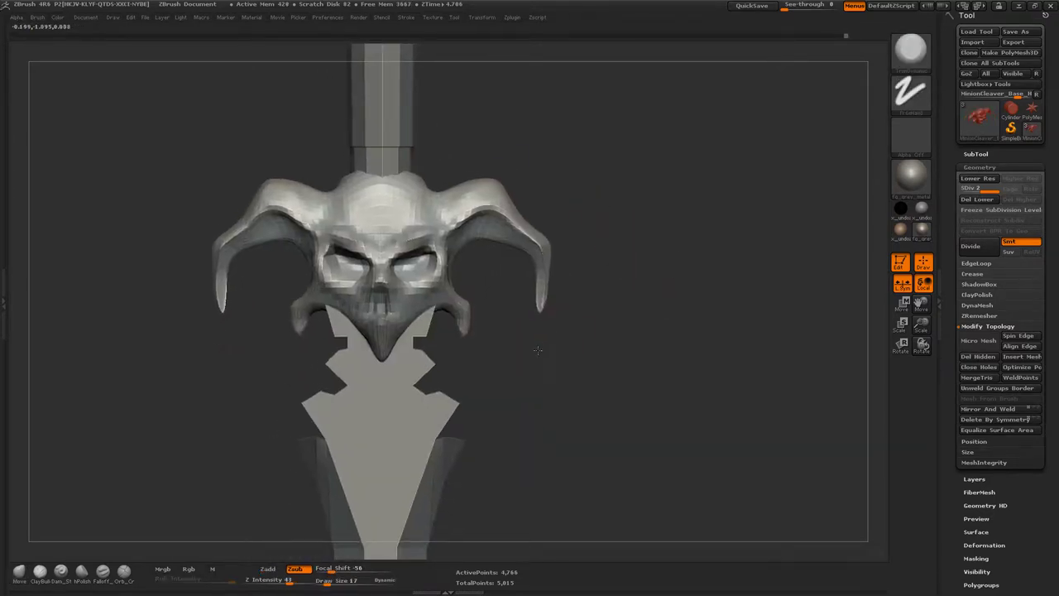
{"action": "key", "text": "b"}
{"action": "key", "text": "m"}
{"action": "key", "text": "v"}
{"action": "key", "text": "s"}
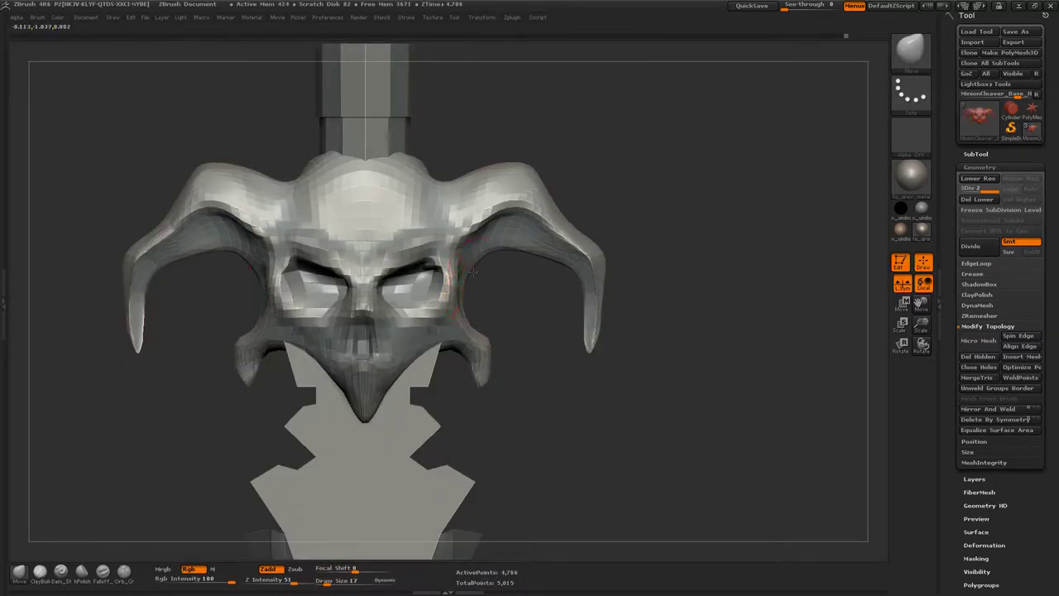
{"action": "key", "text": "s"}
{"action": "left_click_drag", "start_coordinate": [491, 304], "coordinate": [443, 304], "text": "alt"}
{"action": "type", "text": "b"}
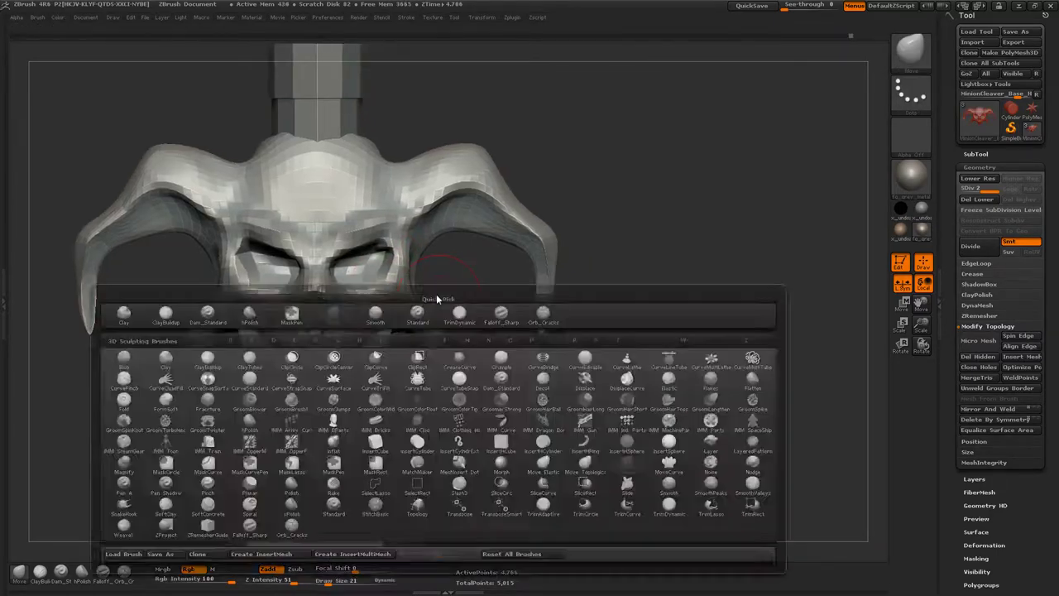
{"action": "type", "text": "cb"}
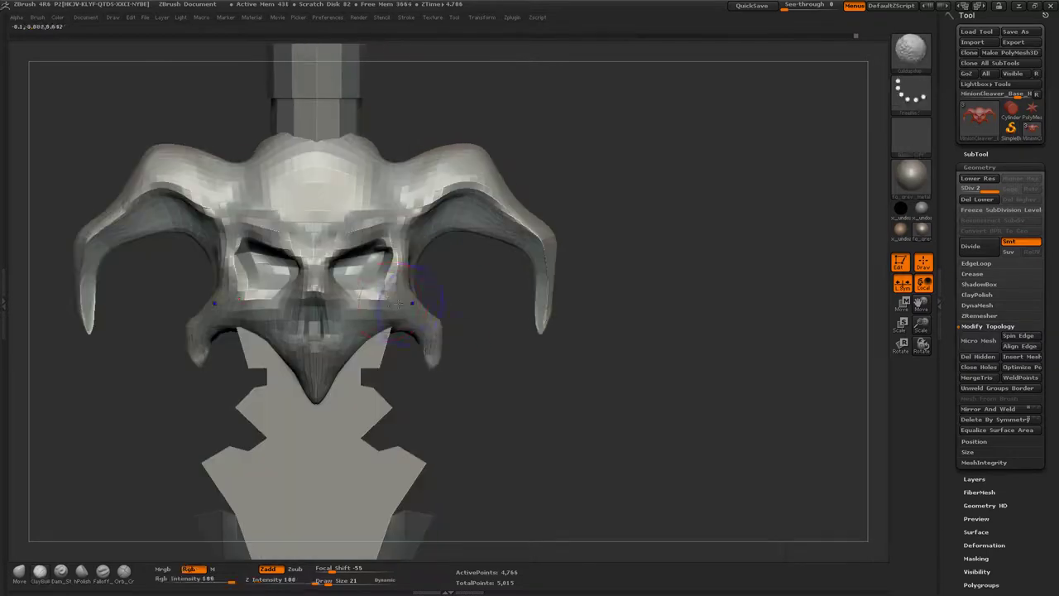
{"action": "type", "text": "bmv"}
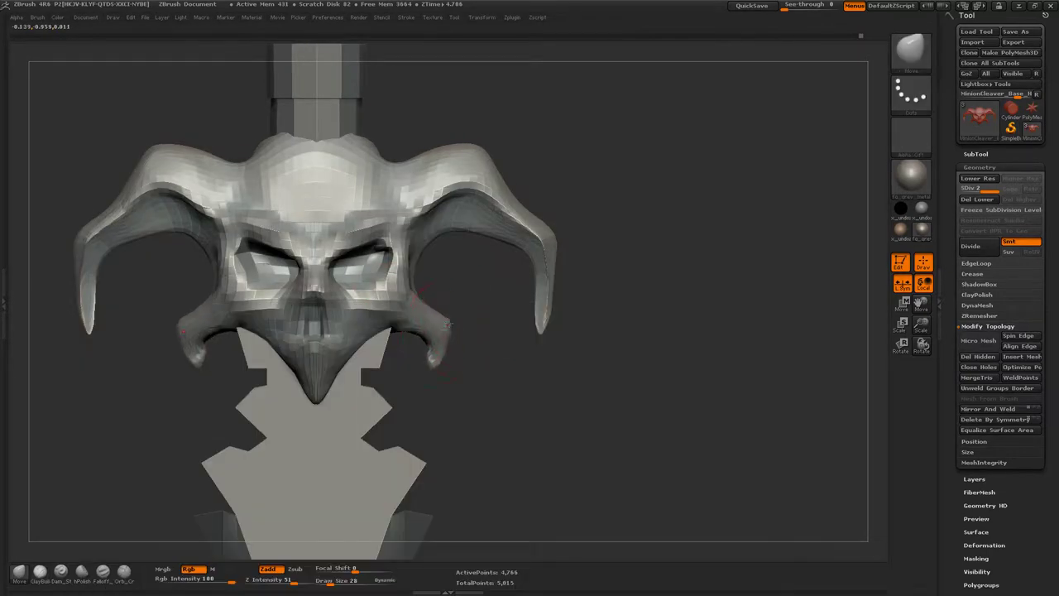
{"action": "type", "text": "bst"}
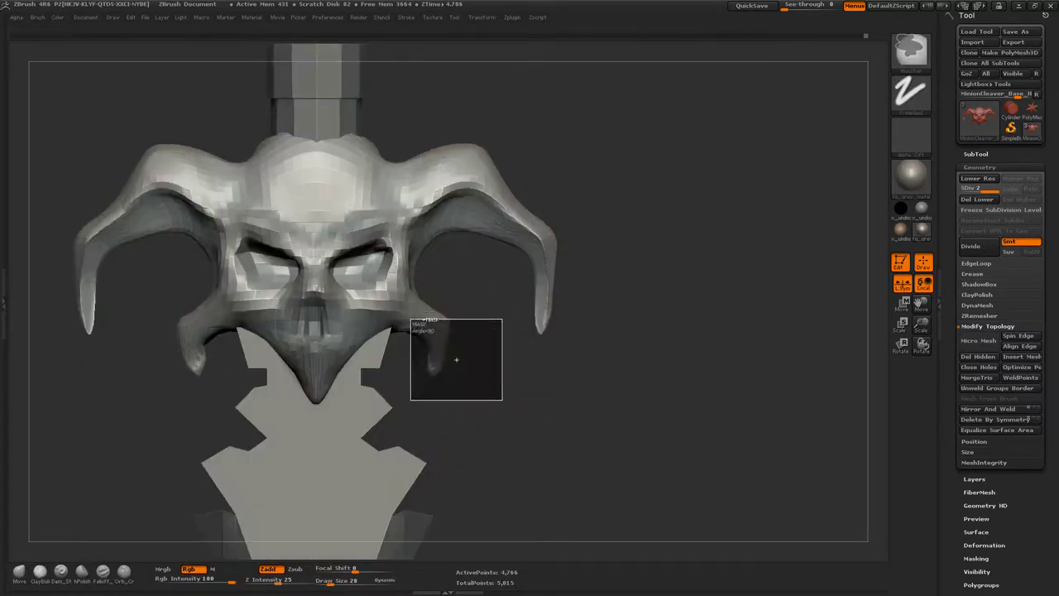
{"action": "type", "text": "bmv"}
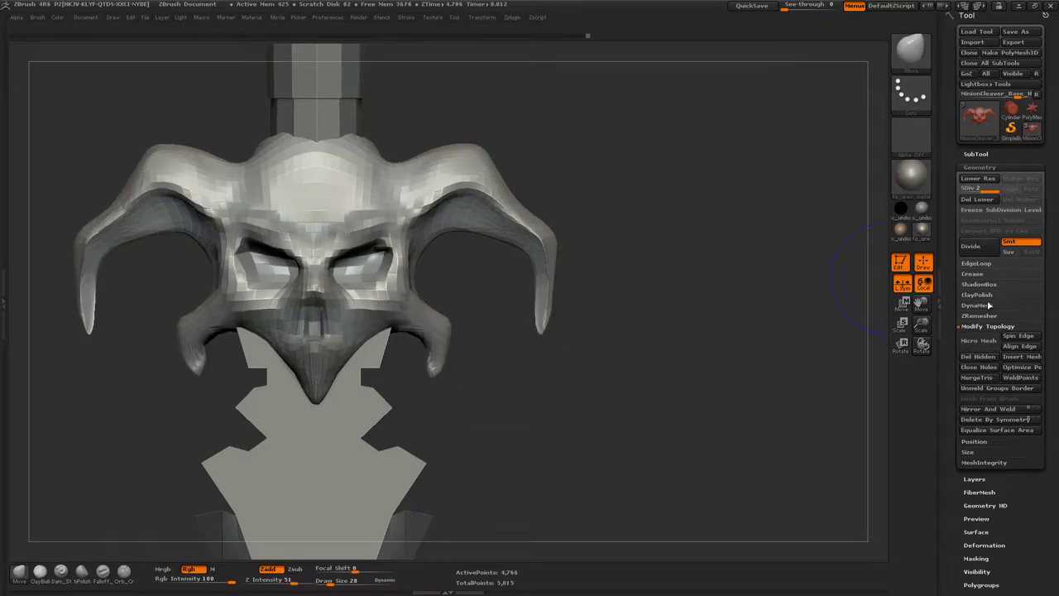
- DynaMesh the skull guard into even topology and subdivide it once
{"action": "left_click", "coordinate": [982, 305]}
{"action": "left_click_drag", "start_coordinate": [820, 319], "coordinate": [770, 348], "text": "ctrl"}
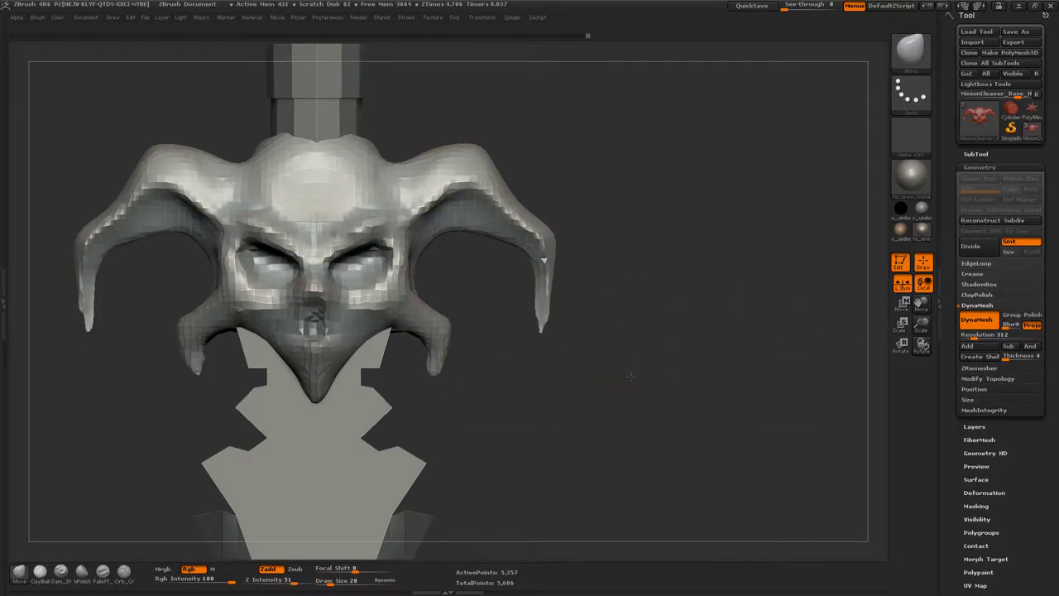
{"action": "left_click_drag", "start_coordinate": [631, 369], "coordinate": [422, 349]}
{"action": "key", "text": "ctrl+d"}
- Mask both horns, hide the rest of the skull, and pull the curled horn tip downward
{"action": "key", "text": "s"}
{"action": "left_click", "coordinate": [969, 283]}
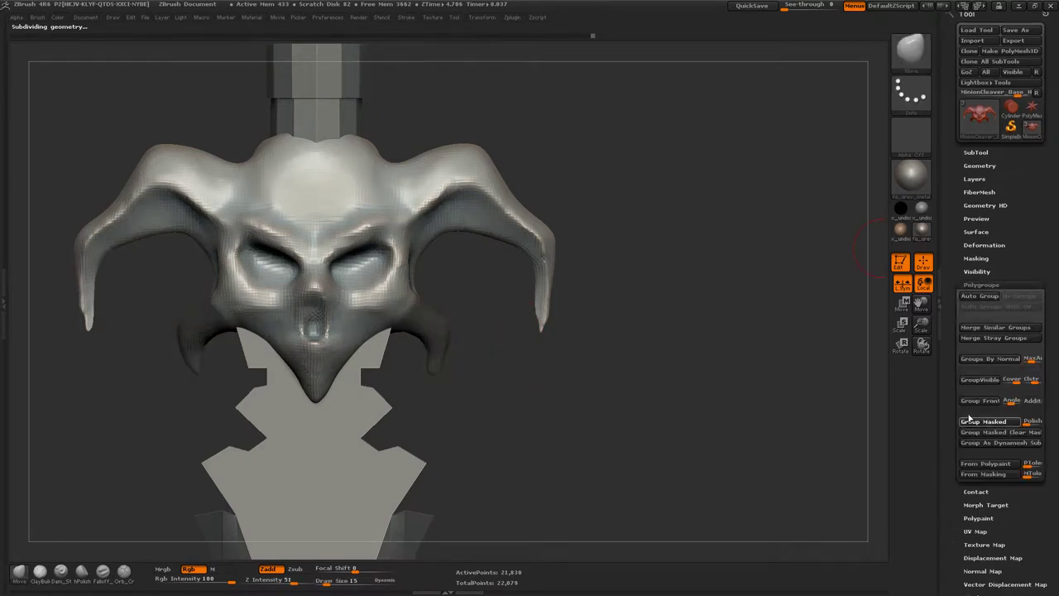
{"action": "mouse_move", "coordinate": [587, 309]}
{"action": "left_mouse_down", "text": "ctrl"}
{"action": "mouse_move", "coordinate": [485, 161]}
{"action": "mouse_move", "coordinate": [611, 309]}
{"action": "mouse_move", "coordinate": [651, 268]}
{"action": "mouse_move", "coordinate": [503, 356]}
{"action": "mouse_move", "coordinate": [411, 357]}
{"action": "mouse_move", "coordinate": [370, 311]}
{"action": "mouse_move", "coordinate": [402, 378]}
{"action": "mouse_move", "coordinate": [417, 361]}
{"action": "left_mouse_up", "text": "ctrl"}
{"action": "left_click", "coordinate": [548, 357], "text": "ctrl+shift"}
{"action": "key", "text": "s"}
{"action": "left_click_drag", "start_coordinate": [420, 313], "coordinate": [410, 292]}
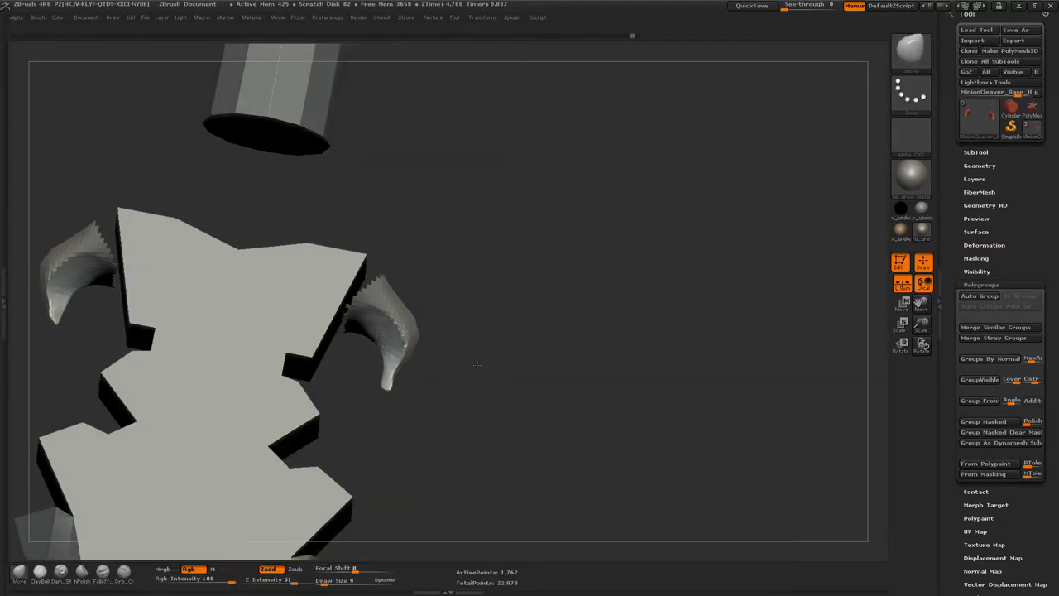
{"action": "left_click_drag", "start_coordinate": [384, 369], "coordinate": [376, 391]}
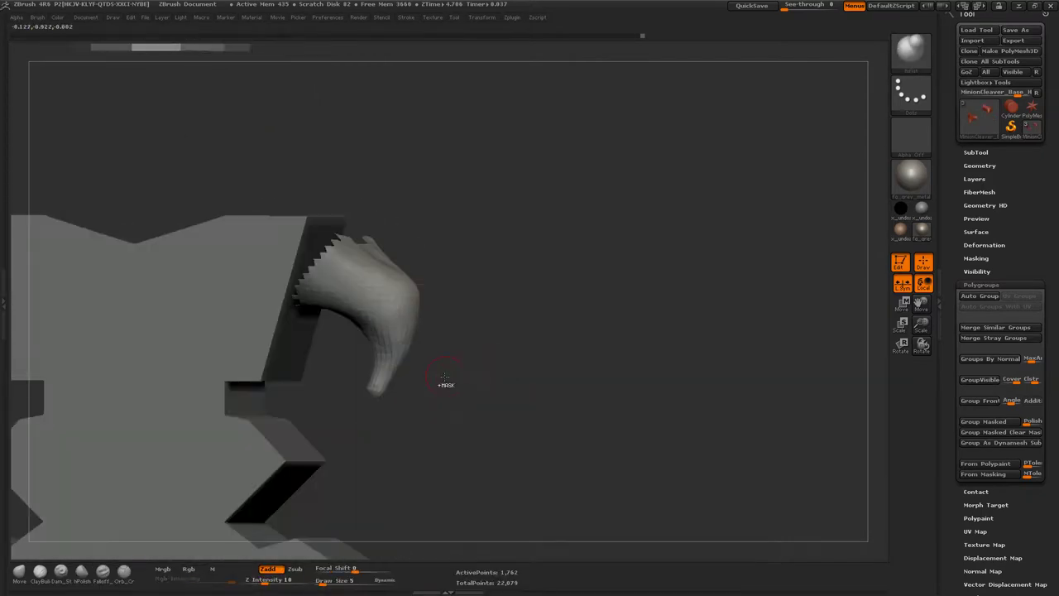
- Pick a shaping brush, inspect the horn tip, unhide the skull, set Draw Size 10, and frame the model
{"action": "key", "text": "b"}
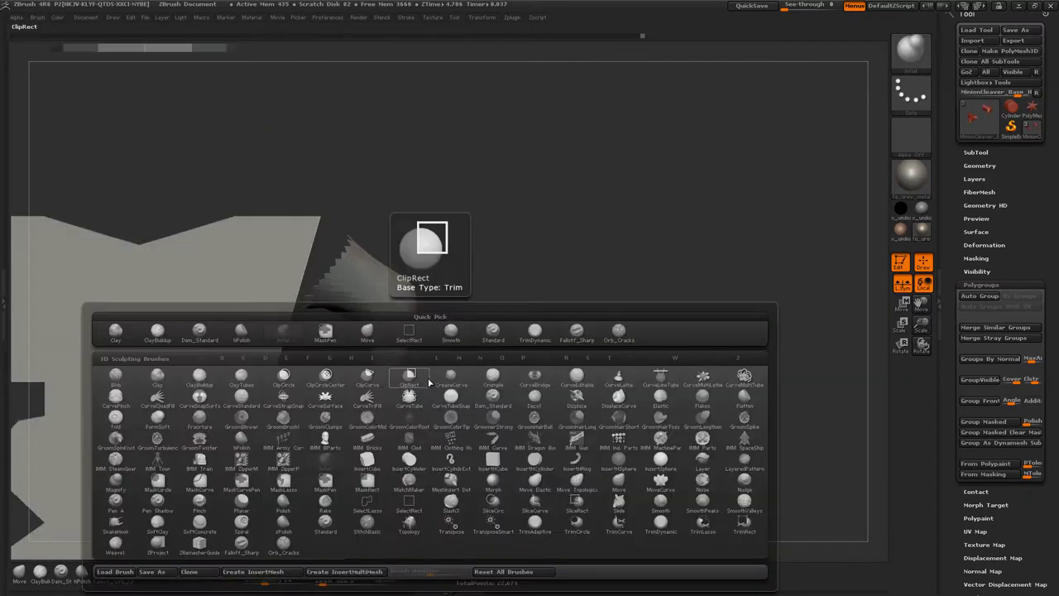
{"action": "left_click", "coordinate": [427, 381]}
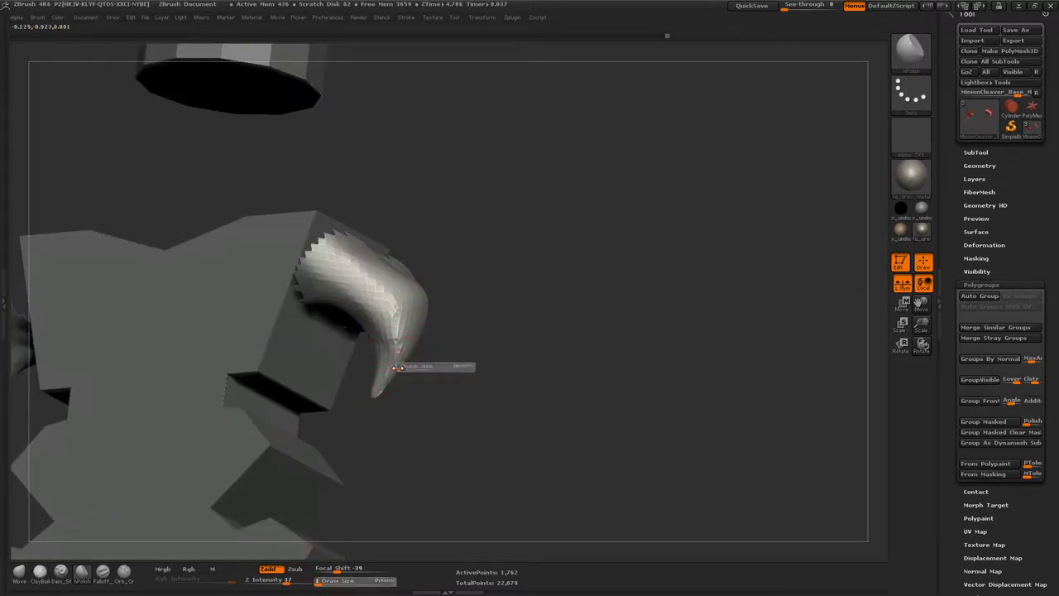
{"action": "left_click_drag", "start_coordinate": [398, 319], "coordinate": [380, 371]}
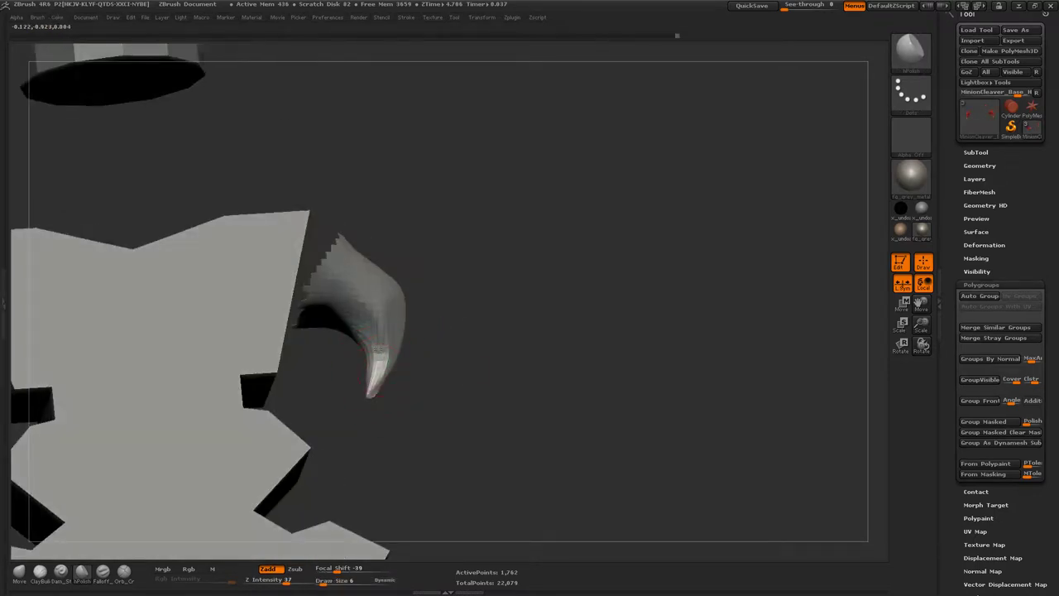
{"action": "mouse_move", "coordinate": [342, 308]}
{"action": "left_mouse_down"}
{"action": "mouse_move", "coordinate": [397, 300]}
{"action": "mouse_move", "coordinate": [447, 378]}
{"action": "mouse_move", "coordinate": [430, 317]}
{"action": "mouse_move", "coordinate": [339, 430]}
{"action": "mouse_move", "coordinate": [378, 438]}
{"action": "mouse_move", "coordinate": [364, 426]}
{"action": "left_mouse_up"}
{"action": "mouse_move", "coordinate": [354, 422]}
{"action": "left_mouse_down"}
{"action": "mouse_move", "coordinate": [356, 407]}
{"action": "mouse_move", "coordinate": [428, 383]}
{"action": "mouse_move", "coordinate": [314, 364]}
{"action": "left_mouse_up"}
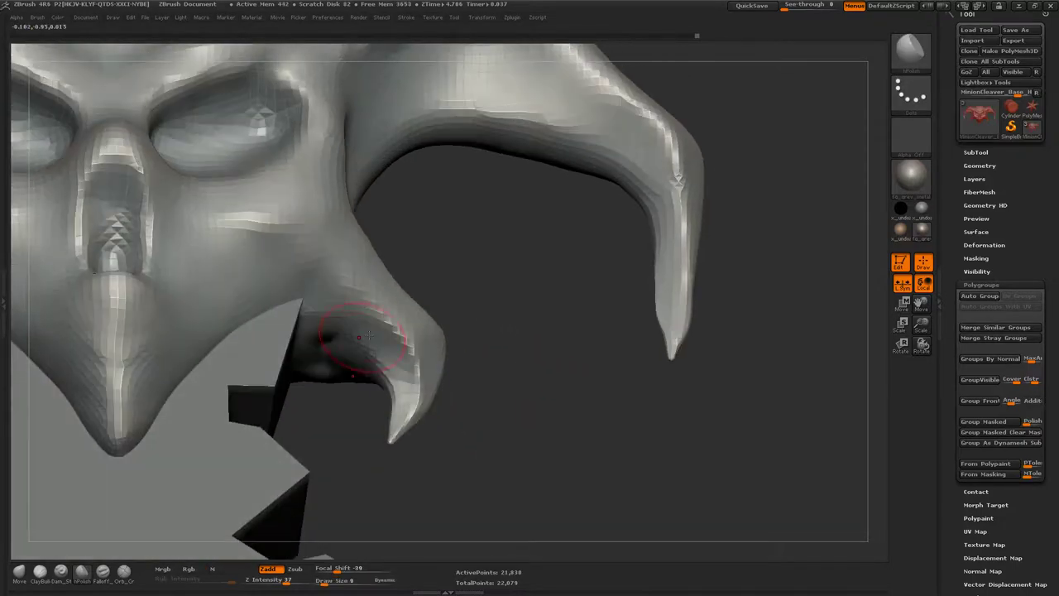
{"action": "key", "text": "s"}
{"action": "left_click_drag", "start_coordinate": [318, 317], "coordinate": [329, 303]}
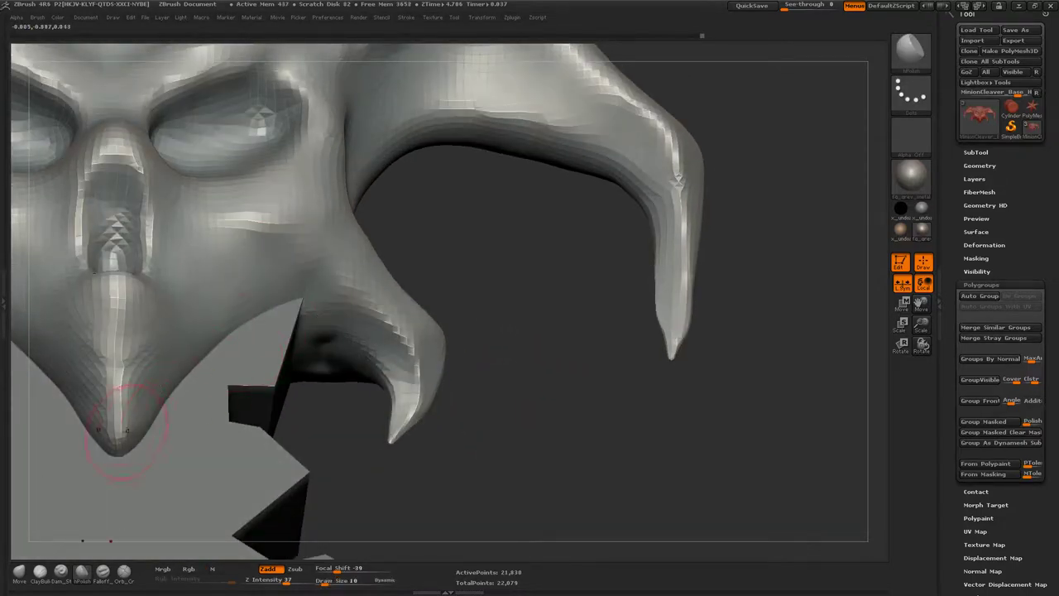
{"action": "mouse_move", "coordinate": [903, 343]}
{"action": "left_mouse_down"}
{"action": "mouse_move", "coordinate": [745, 372]}
{"action": "mouse_move", "coordinate": [267, 416]}
{"action": "left_mouse_up"}
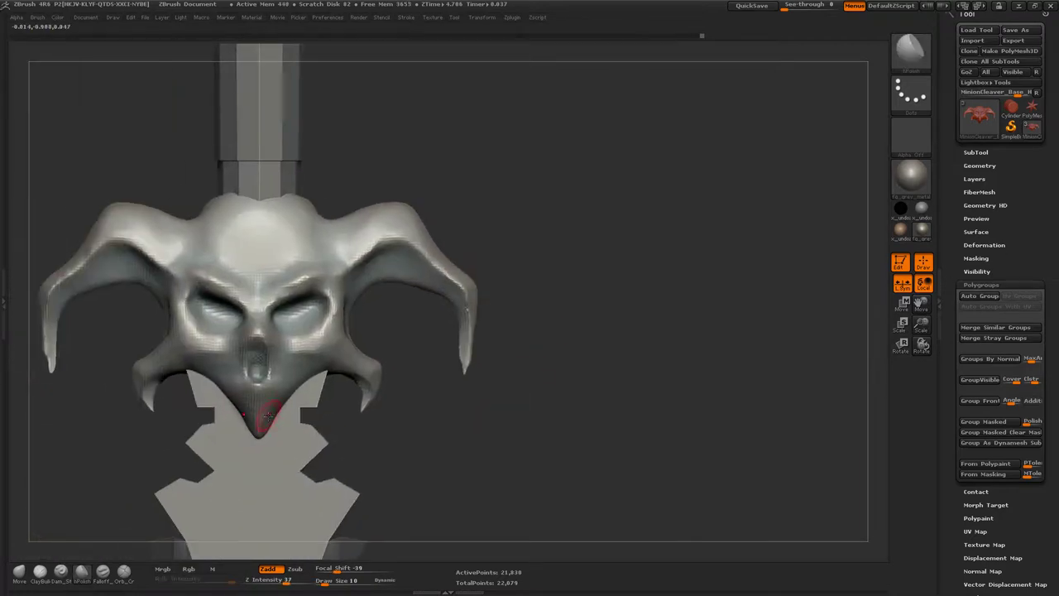
- Reconstruct a lower subdivision level for the skull, then divide it again with Ctrl+D
{"action": "left_click", "coordinate": [980, 165]}
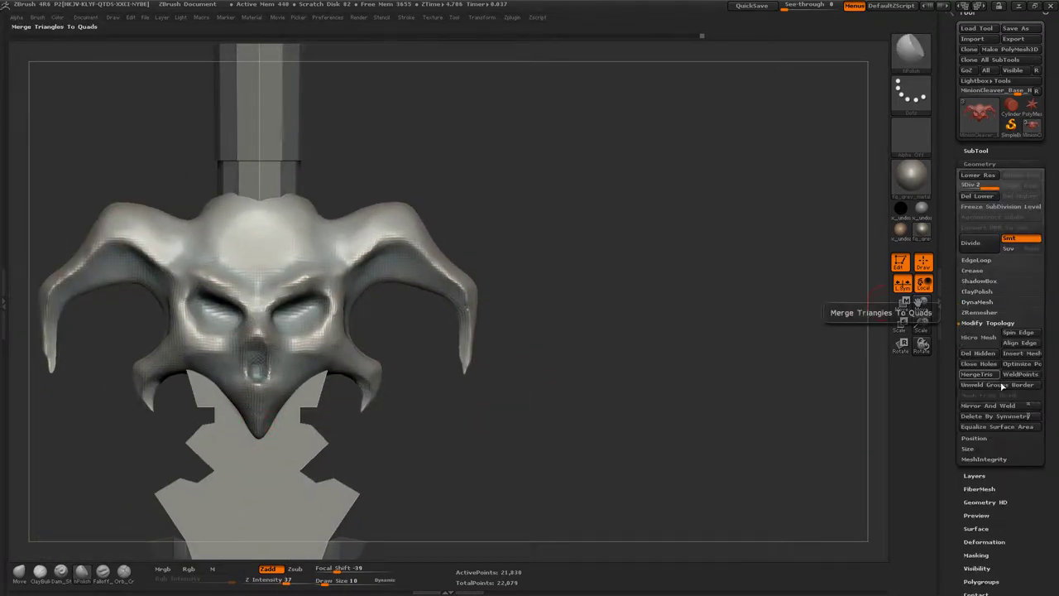
{"action": "left_click", "coordinate": [999, 216]}
{"action": "left_click", "coordinate": [1000, 216]}
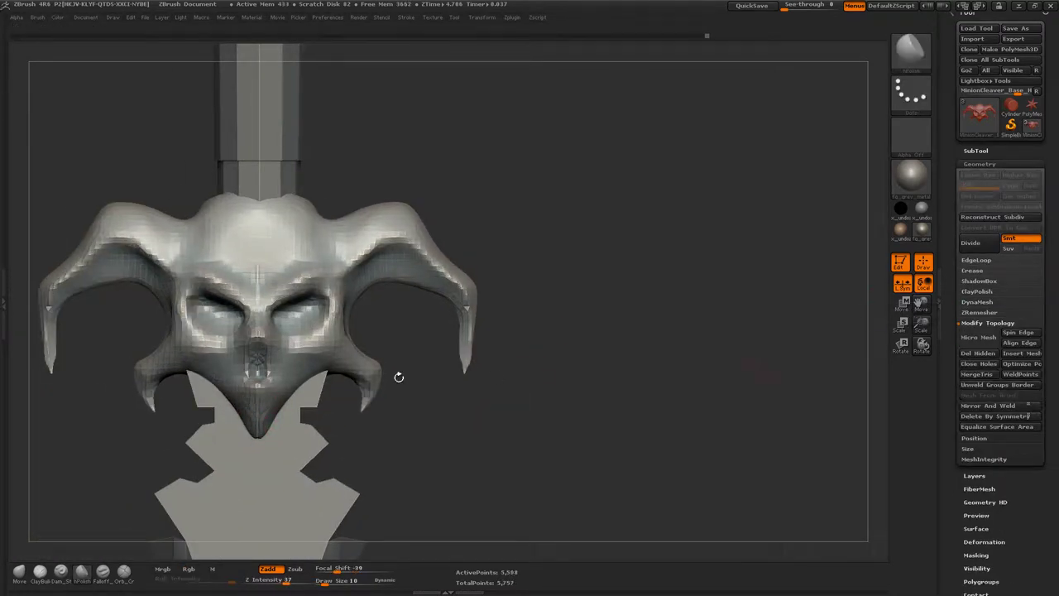
{"action": "key", "text": "ctrl+d"}
- Set brush size 15 and carve the brow ridges above both eye sockets from the front
{"action": "mouse_move", "coordinate": [259, 406]}
{"action": "left_mouse_down"}
{"action": "mouse_move", "coordinate": [497, 322]}
{"action": "mouse_move", "coordinate": [451, 315]}
{"action": "left_mouse_up"}
{"action": "left_click_drag", "start_coordinate": [358, 355], "coordinate": [438, 350]}
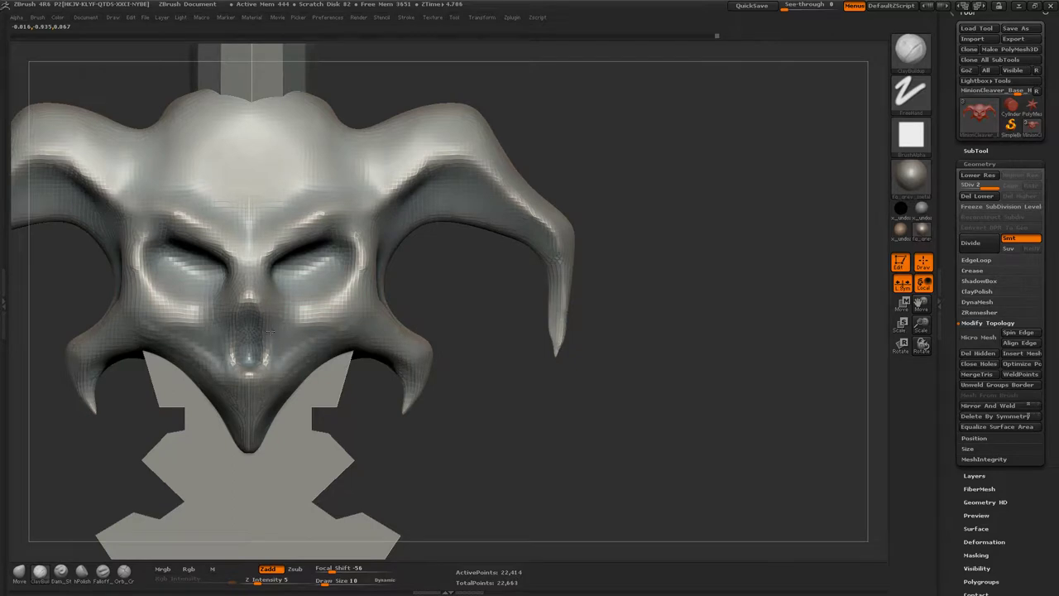
{"action": "type", "text": "s15"}
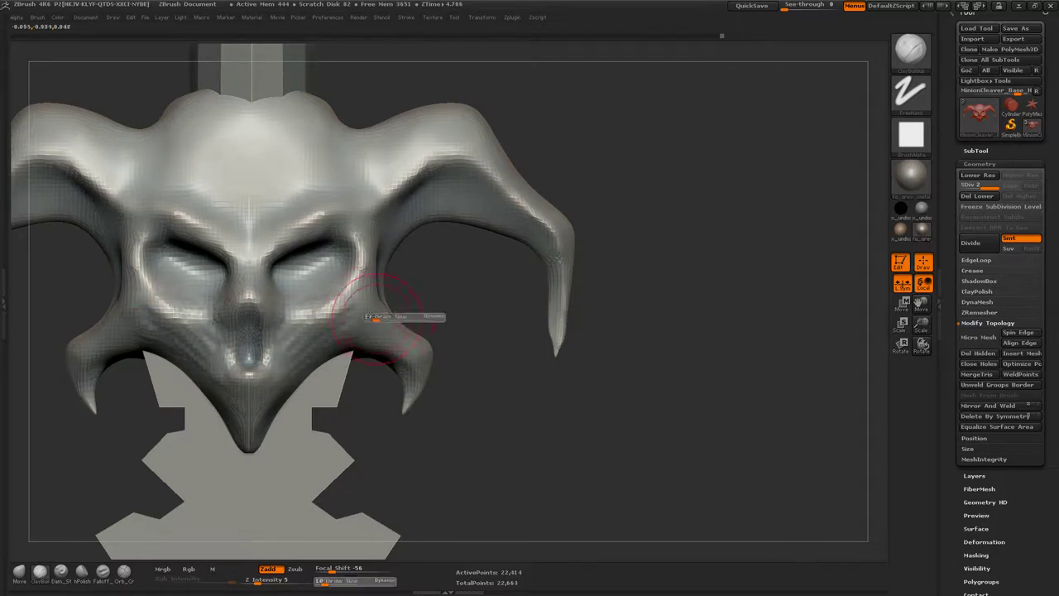
{"action": "key", "text": "Return"}
{"action": "mouse_move", "coordinate": [366, 293]}
{"action": "left_mouse_down"}
{"action": "mouse_move", "coordinate": [389, 182]}
{"action": "mouse_move", "coordinate": [248, 260]}
{"action": "mouse_move", "coordinate": [294, 219]}
{"action": "left_mouse_up"}
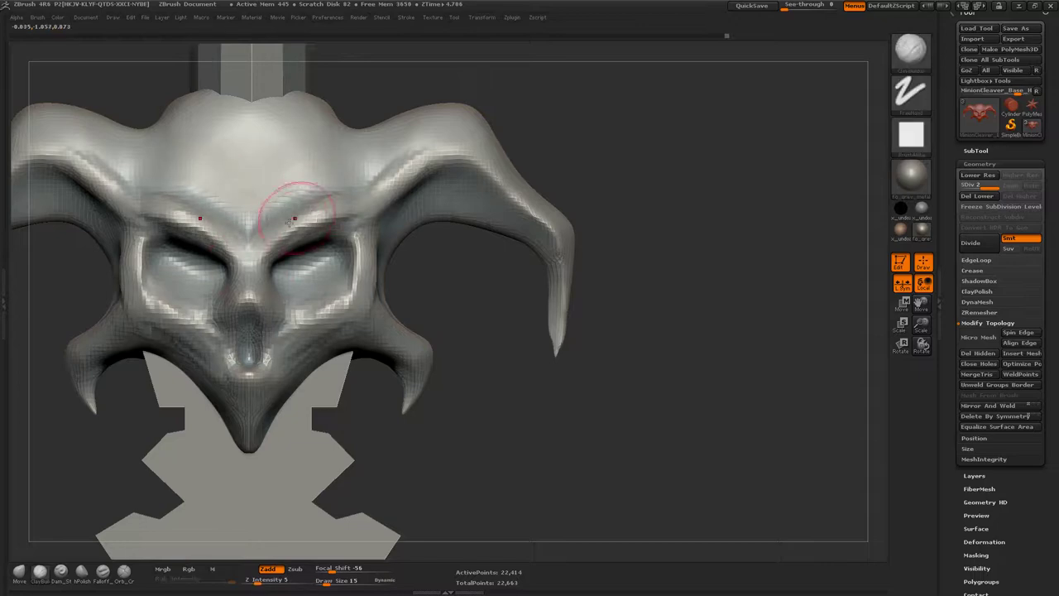
{"action": "key", "text": "b"}
{"action": "left_click", "coordinate": [251, 259]}
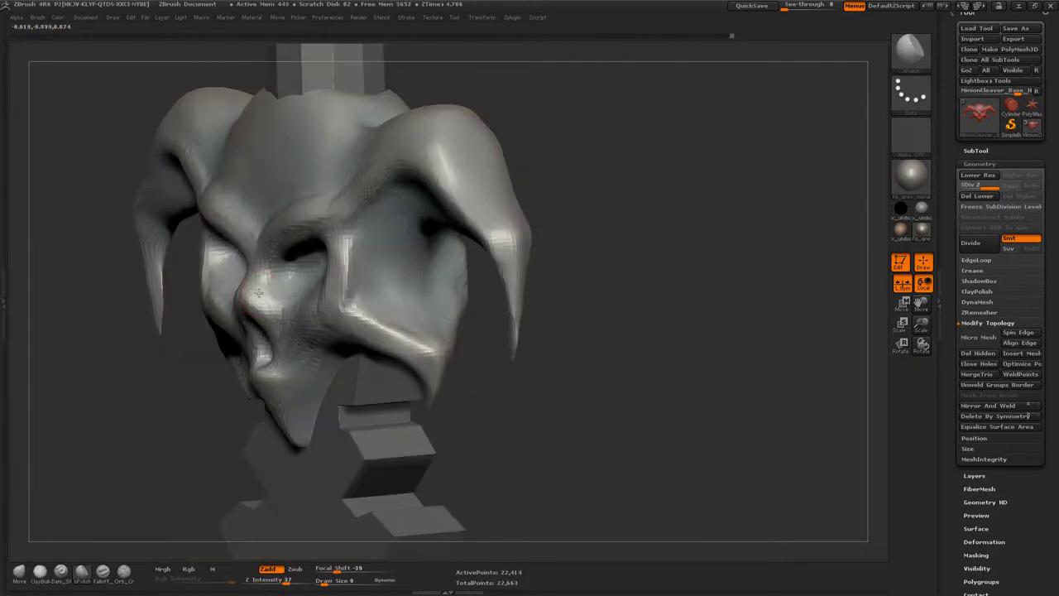
{"action": "mouse_move", "coordinate": [205, 279]}
{"action": "left_mouse_down"}
{"action": "mouse_move", "coordinate": [298, 294]}
{"action": "mouse_move", "coordinate": [365, 286]}
{"action": "left_mouse_up"}
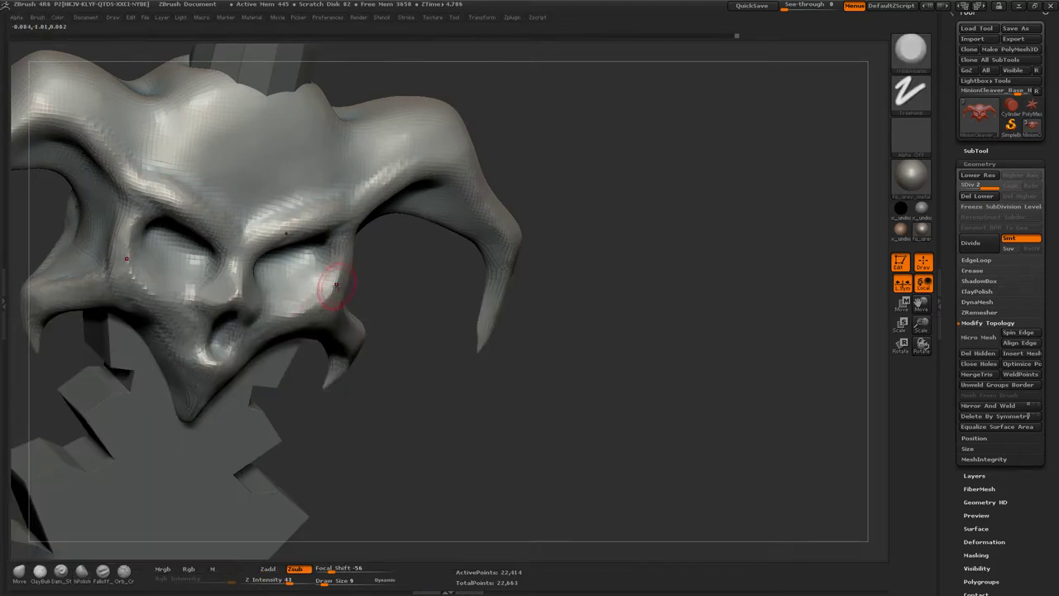
{"action": "key", "text": "b"}
{"action": "left_click", "coordinate": [331, 289]}
{"action": "left_click_drag", "start_coordinate": [372, 298], "coordinate": [412, 320], "text": "shift"}
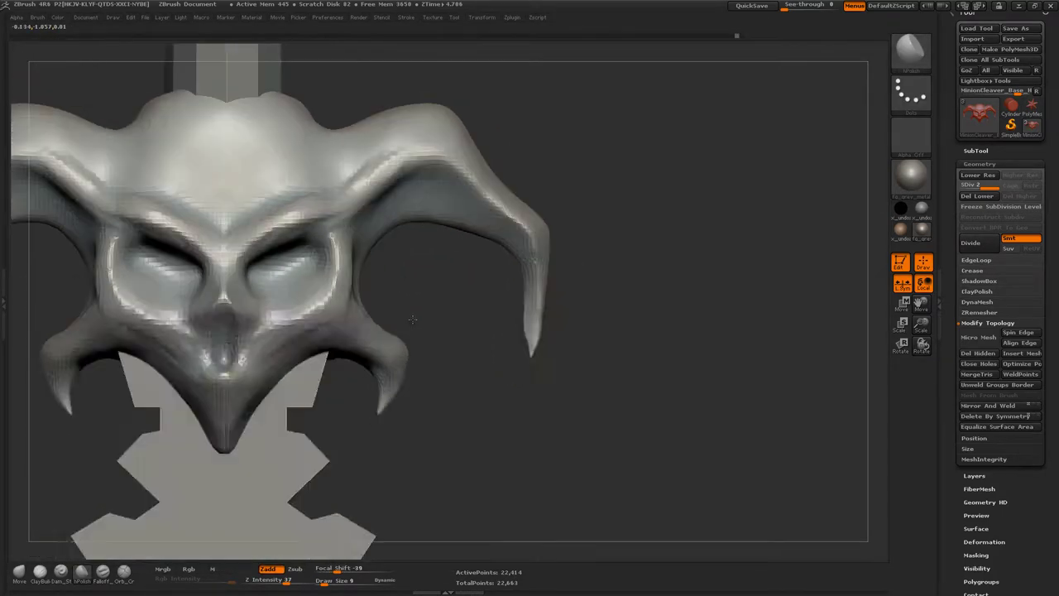
- Deepen the eye sockets and shape the brow region with the Standard brush
{"action": "left_click_drag", "start_coordinate": [331, 296], "coordinate": [265, 318]}
{"action": "left_click_drag", "start_coordinate": [257, 274], "coordinate": [245, 302]}
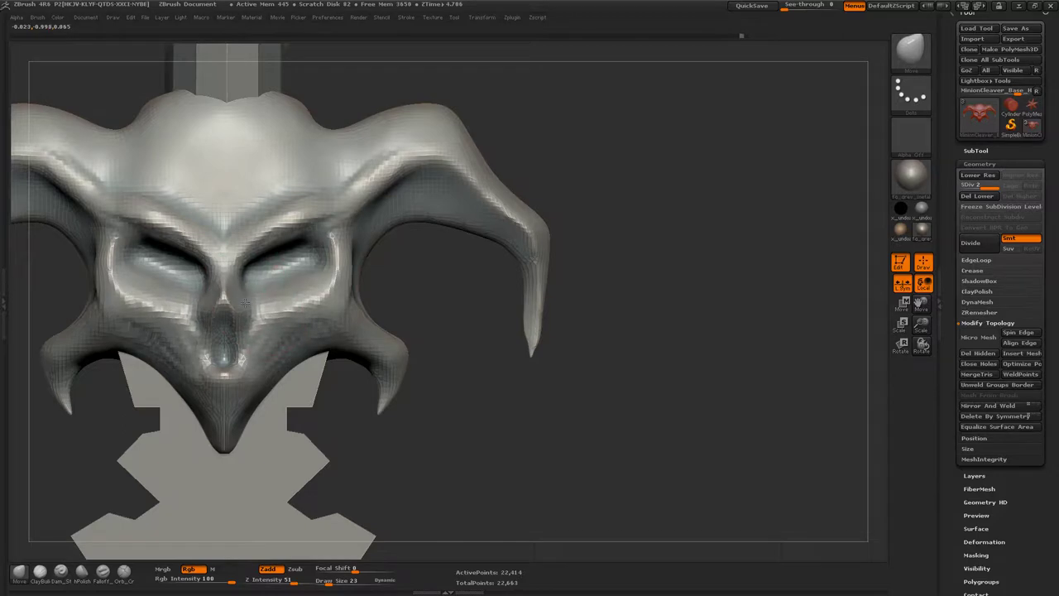
{"action": "left_click_drag", "start_coordinate": [328, 284], "coordinate": [248, 302]}
{"action": "mouse_move", "coordinate": [215, 248]}
{"action": "left_mouse_down"}
{"action": "mouse_move", "coordinate": [149, 274]}
{"action": "mouse_move", "coordinate": [257, 234]}
{"action": "left_mouse_up"}
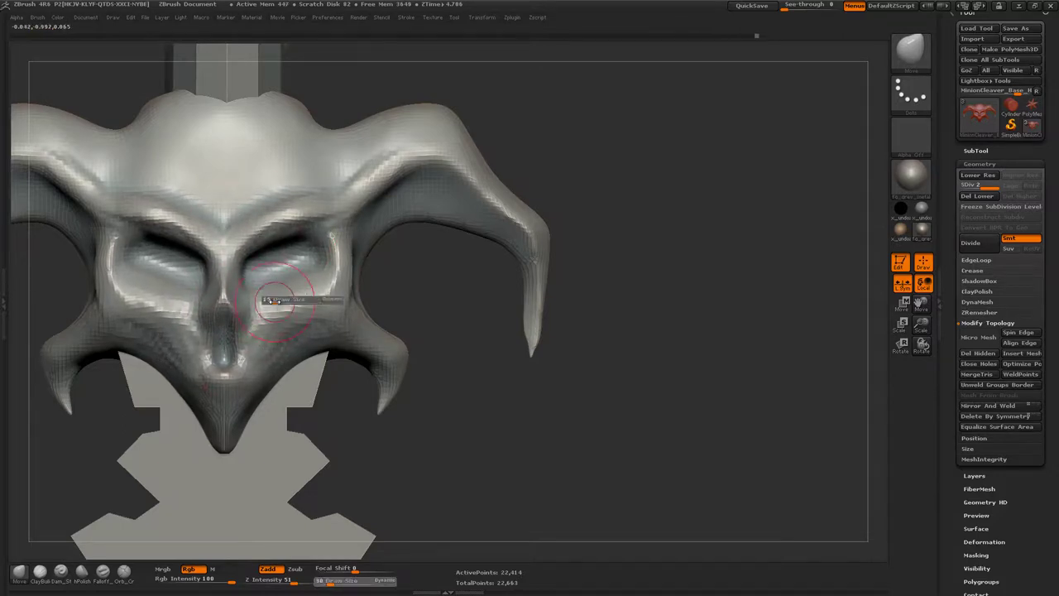
- Build up clay around both eye sockets with ClayBuildup at size 9
{"action": "key", "text": "b"}
{"action": "key", "text": "c"}
{"action": "key", "text": "b"}
{"action": "left_click_drag", "start_coordinate": [596, 331], "coordinate": [256, 302]}
{"action": "key", "text": "bracketright"}
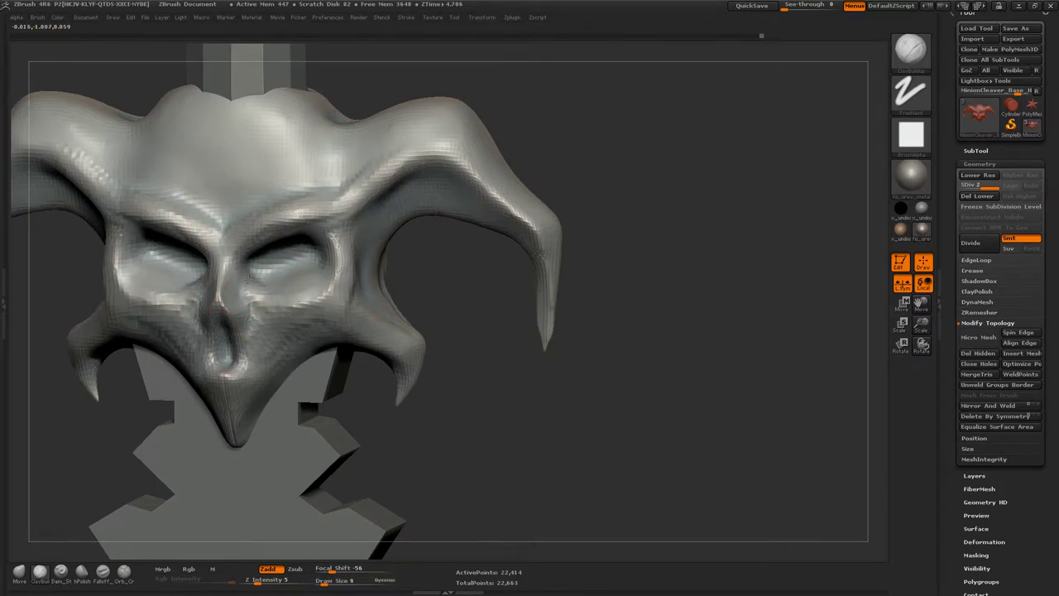
{"action": "left_click_drag", "start_coordinate": [275, 269], "coordinate": [272, 291]}
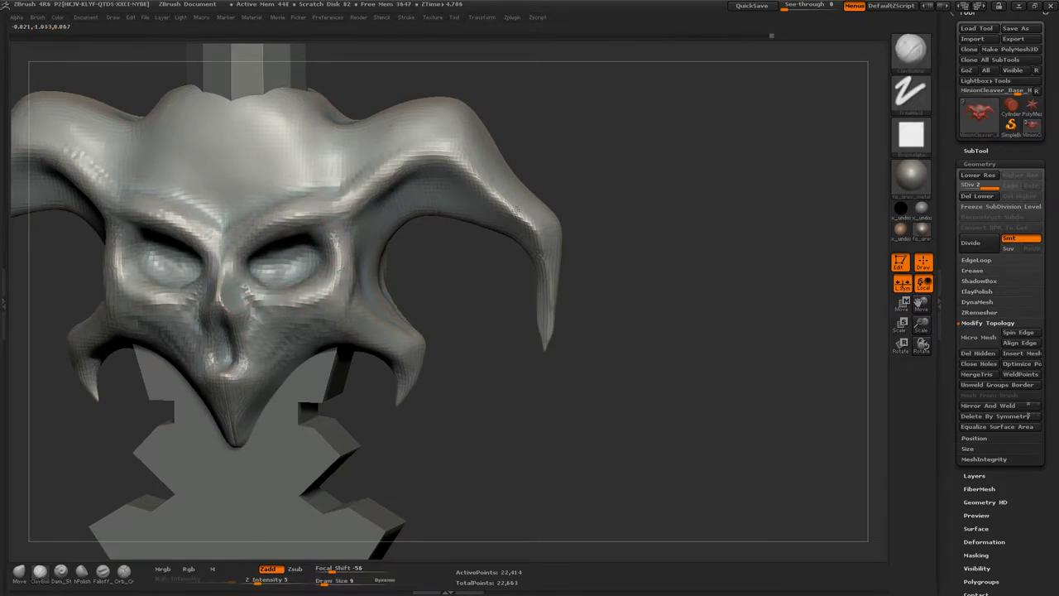
{"action": "mouse_move", "coordinate": [517, 211]}
{"action": "left_mouse_down"}
{"action": "mouse_move", "coordinate": [483, 253]}
{"action": "mouse_move", "coordinate": [166, 409]}
{"action": "left_mouse_up"}
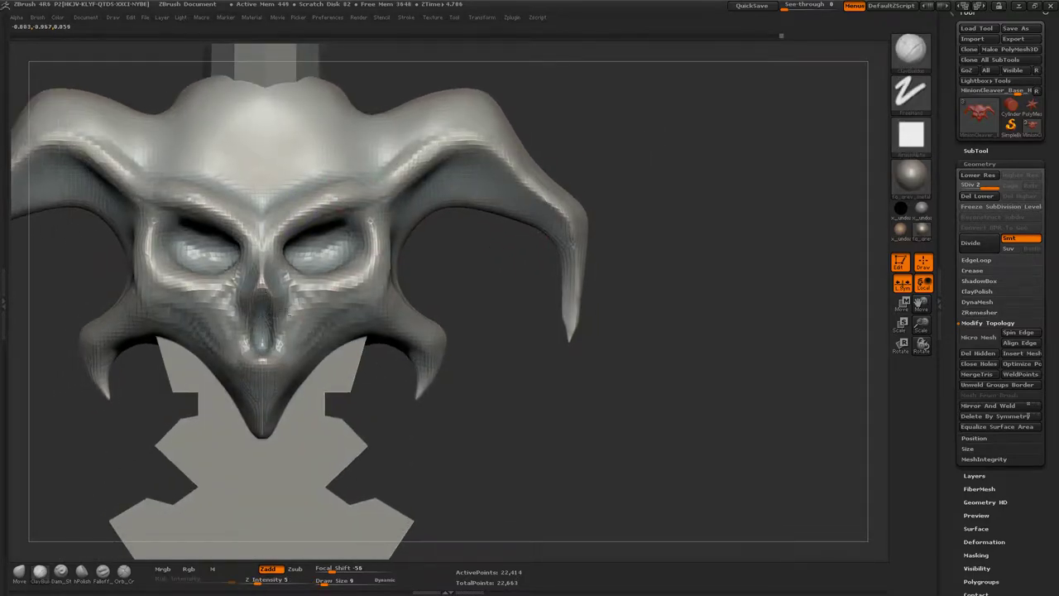
- Reshape the nose area symmetrically with the Move brush at size 14
{"action": "key", "text": "b"}
{"action": "key", "text": "m"}
{"action": "key", "text": "v"}
{"action": "left_click_drag", "start_coordinate": [467, 284], "coordinate": [269, 323], "text": "alt"}
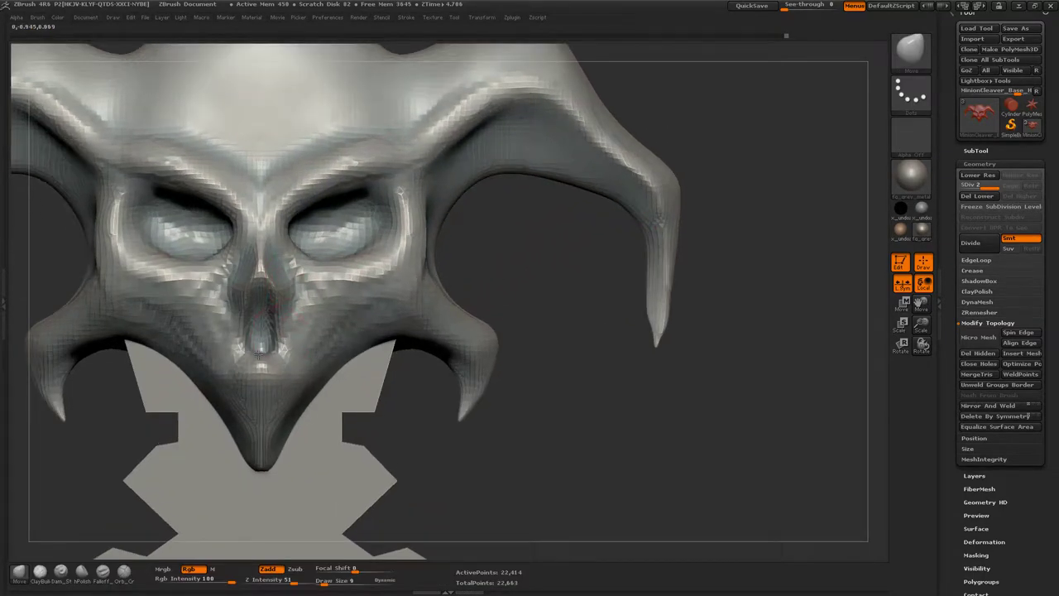
{"action": "key", "text": "s"}
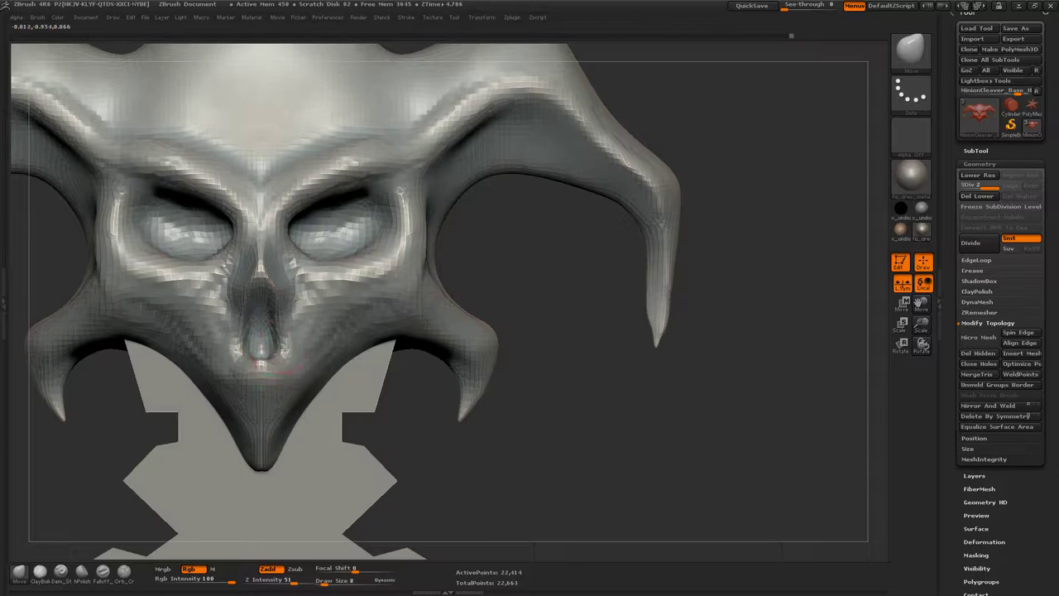
{"action": "key", "text": "bracketright"}
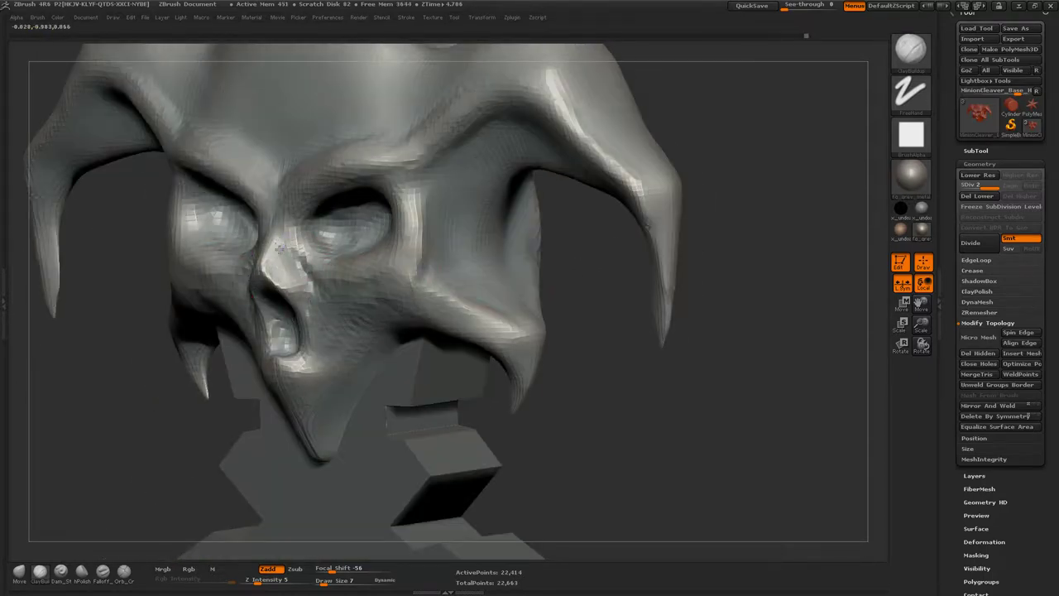
{"action": "left_click_drag", "start_coordinate": [378, 283], "coordinate": [510, 201], "text": "shift"}
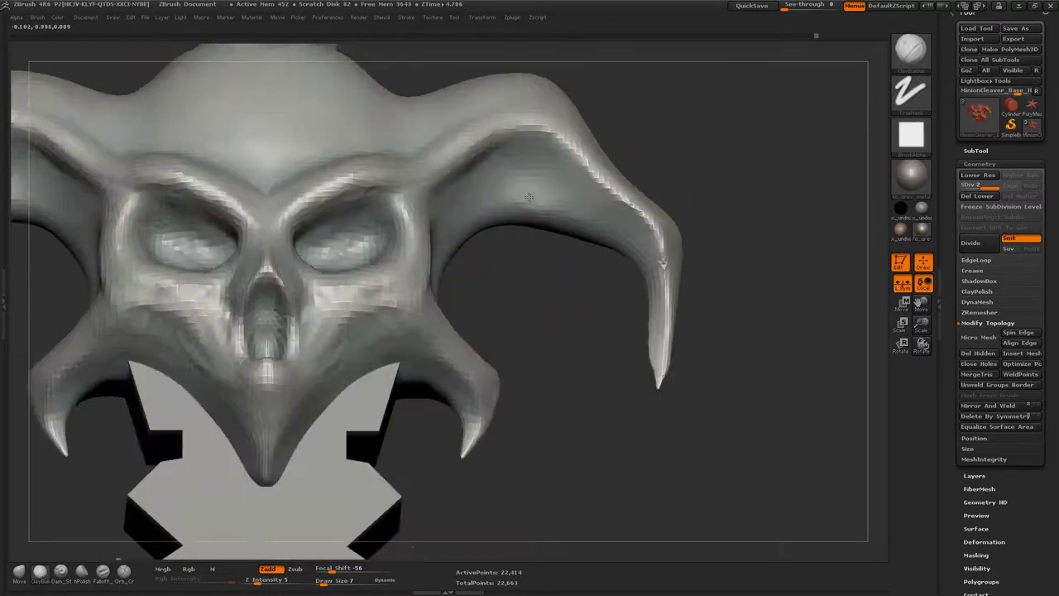
{"action": "left_click_drag", "start_coordinate": [267, 295], "coordinate": [259, 356]}
{"action": "left_click_drag", "start_coordinate": [537, 306], "coordinate": [355, 303], "text": "shift"}
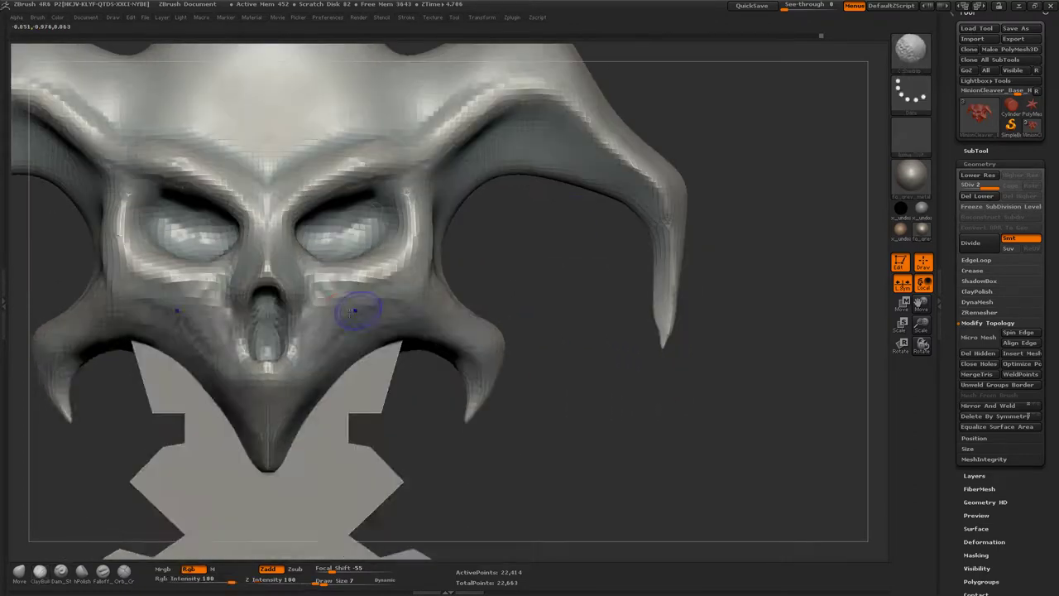
{"action": "key", "text": "b"}
{"action": "key", "text": "m"}
{"action": "key", "text": "v"}
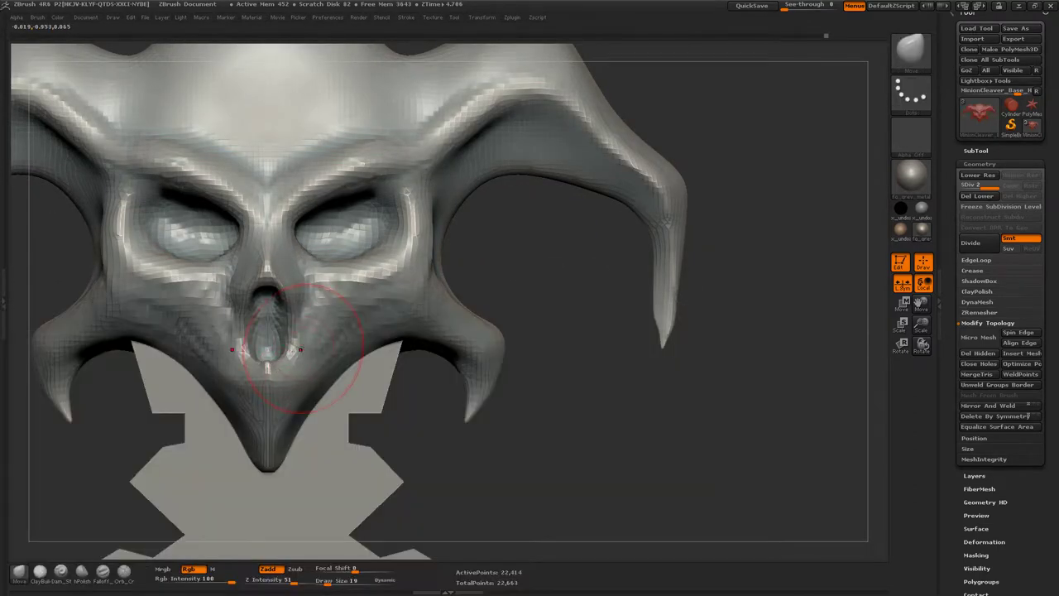
{"action": "key", "text": "minus"}
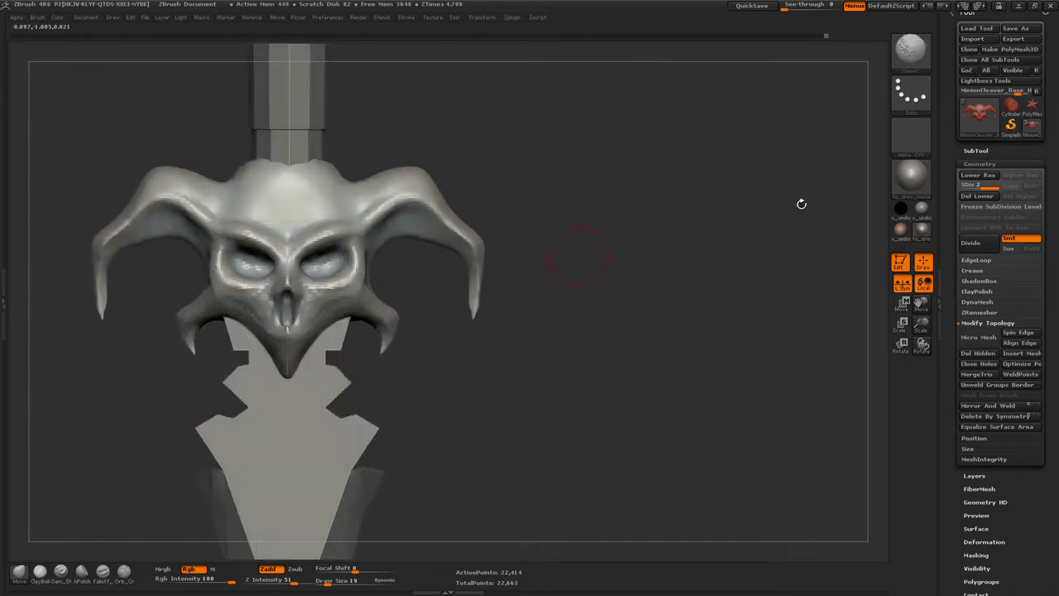
- Insert a sphere subtool, move it onto the skull, and scale it down to eye size
{"action": "left_click", "coordinate": [976, 151]}
{"action": "left_click", "coordinate": [1013, 396]}
{"action": "left_click", "coordinate": [717, 402]}
{"action": "key", "text": "minus"}
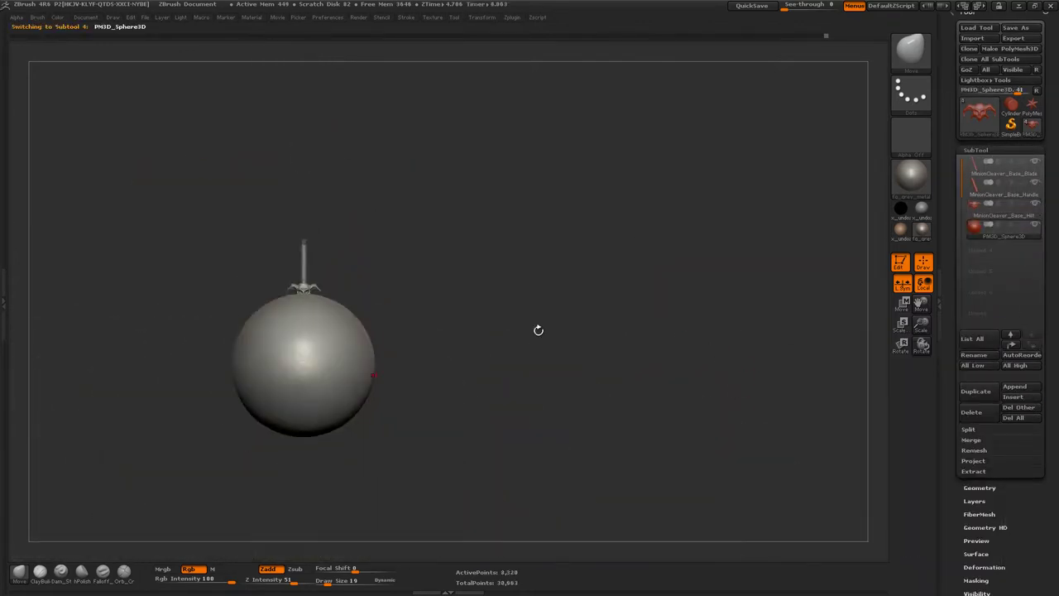
{"action": "key", "text": "e"}
{"action": "mouse_move", "coordinate": [307, 331]}
{"action": "left_mouse_down"}
{"action": "mouse_move", "coordinate": [710, 279]}
{"action": "mouse_move", "coordinate": [466, 320]}
{"action": "left_mouse_up"}
{"action": "mouse_move", "coordinate": [406, 354]}
{"action": "left_mouse_down"}
{"action": "mouse_move", "coordinate": [431, 338]}
{"action": "mouse_move", "coordinate": [342, 217]}
{"action": "left_mouse_up"}
{"action": "left_click_drag", "start_coordinate": [427, 314], "coordinate": [428, 246], "text": "alt"}
{"action": "key", "text": "e"}
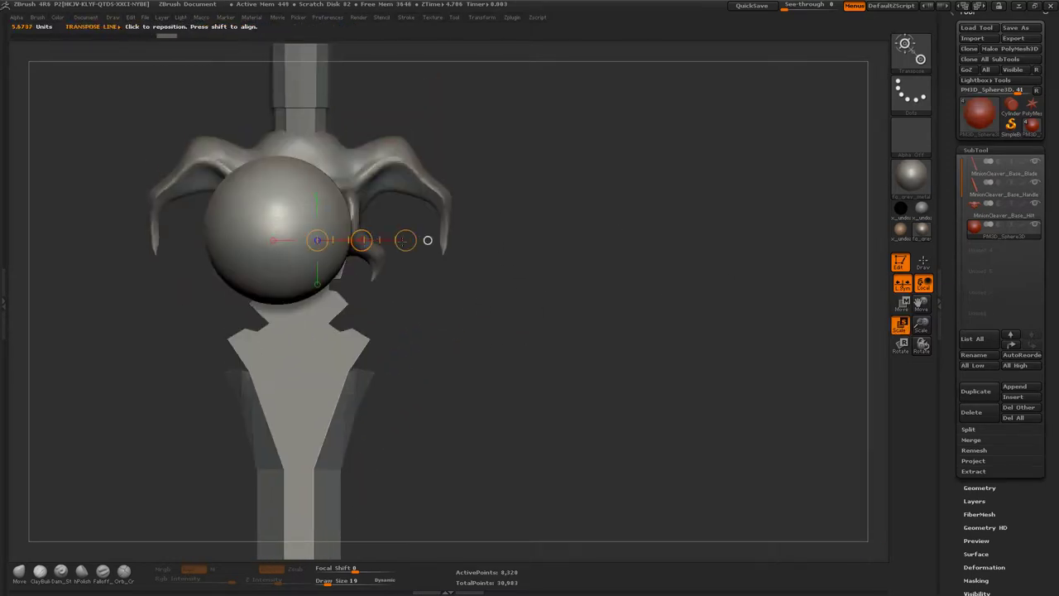
{"action": "left_click_drag", "start_coordinate": [317, 240], "coordinate": [364, 240]}
{"action": "key", "text": "w"}
- Move the sphere into the skull's right eye socket
{"action": "left_click_drag", "start_coordinate": [629, 248], "coordinate": [461, 312], "text": "alt"}
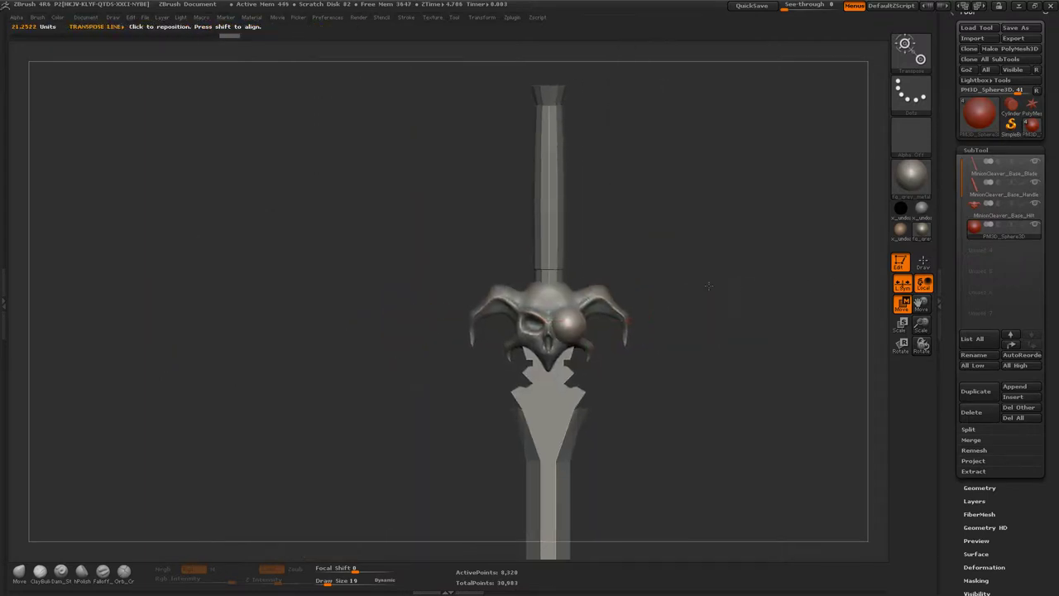
{"action": "left_click_drag", "start_coordinate": [708, 285], "coordinate": [708, 207], "text": "alt"}
{"action": "mouse_move", "coordinate": [461, 260]}
{"action": "left_mouse_down"}
{"action": "mouse_move", "coordinate": [538, 260]}
{"action": "mouse_move", "coordinate": [466, 307]}
{"action": "left_mouse_up"}
{"action": "left_click_drag", "start_coordinate": [840, 331], "coordinate": [840, 304], "text": "alt"}
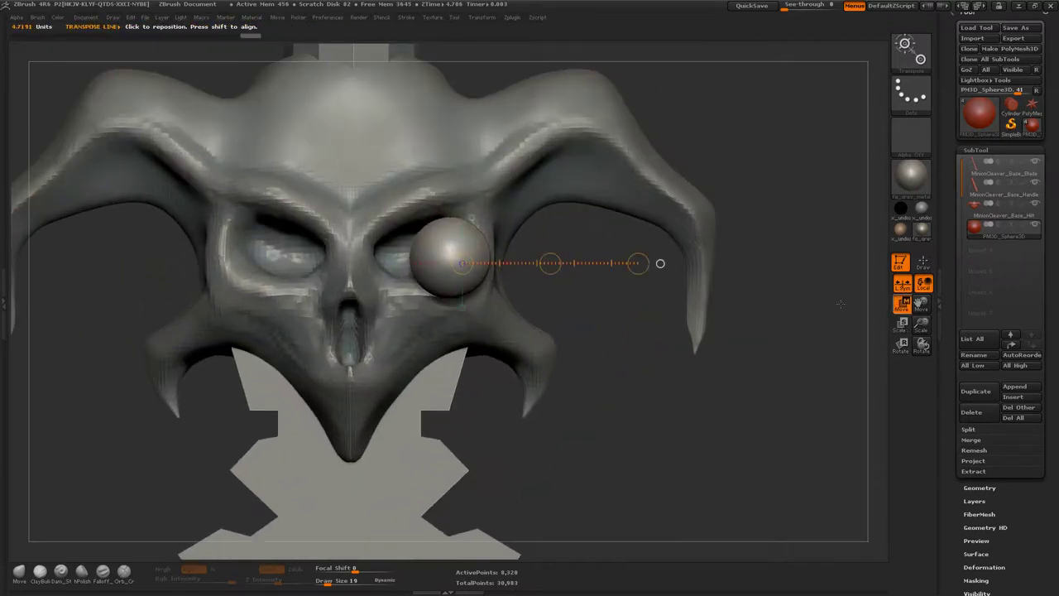
{"action": "left_click_drag", "start_coordinate": [550, 263], "coordinate": [540, 263]}
{"action": "left_click_drag", "start_coordinate": [840, 304], "coordinate": [629, 304], "text": "shift"}
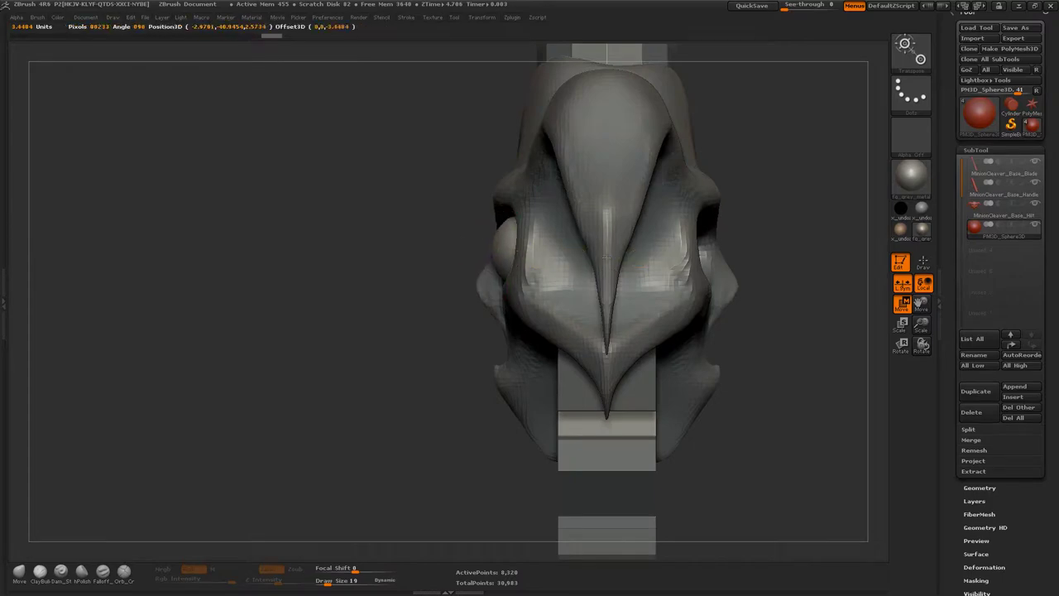
- Make the skull the active subtool and set brush size 15 in a close front view
{"action": "left_click", "coordinate": [579, 248], "text": "alt"}
{"action": "left_click_drag", "start_coordinate": [508, 253], "coordinate": [662, 254]}
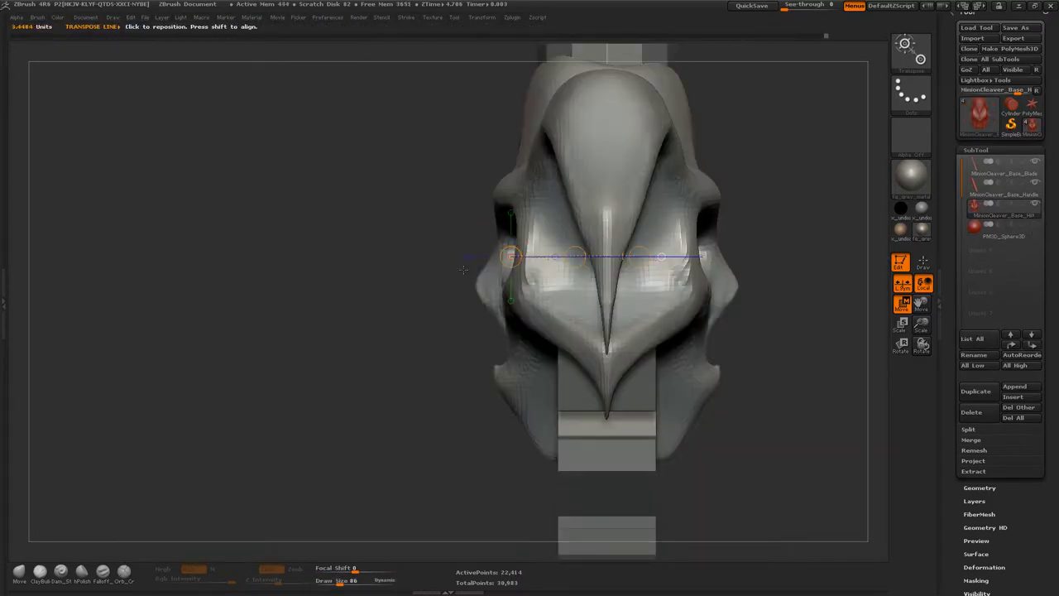
{"action": "key", "text": "q"}
{"action": "mouse_move", "coordinate": [463, 269]}
{"action": "left_mouse_down"}
{"action": "mouse_move", "coordinate": [448, 289]}
{"action": "mouse_move", "coordinate": [553, 277]}
{"action": "mouse_move", "coordinate": [361, 345]}
{"action": "left_mouse_up"}
{"action": "key", "text": "s"}
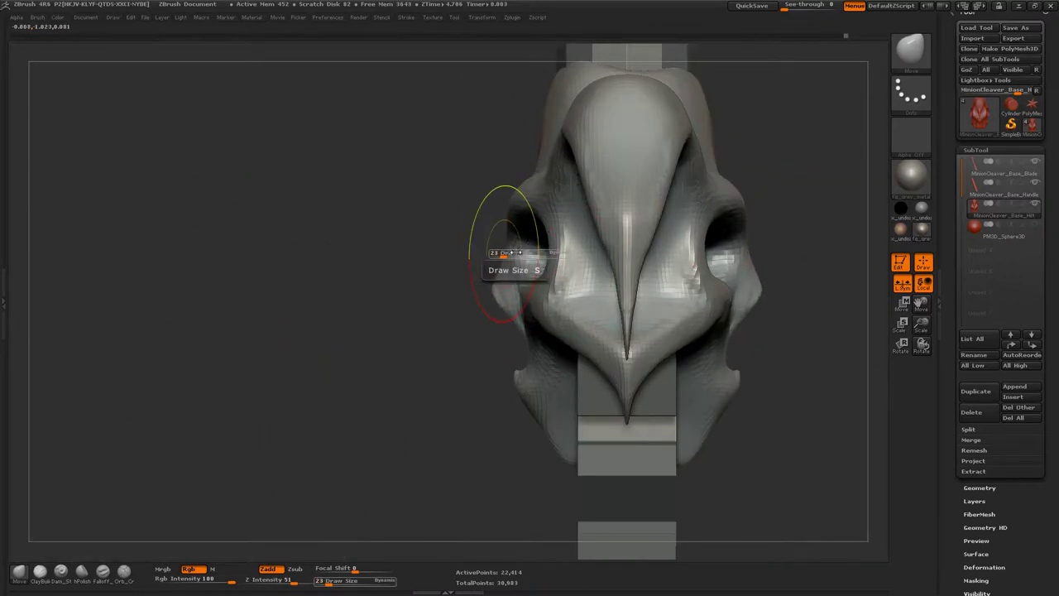
{"action": "left_click_drag", "start_coordinate": [513, 253], "coordinate": [507, 252]}
{"action": "left_click_drag", "start_coordinate": [464, 348], "coordinate": [626, 259]}
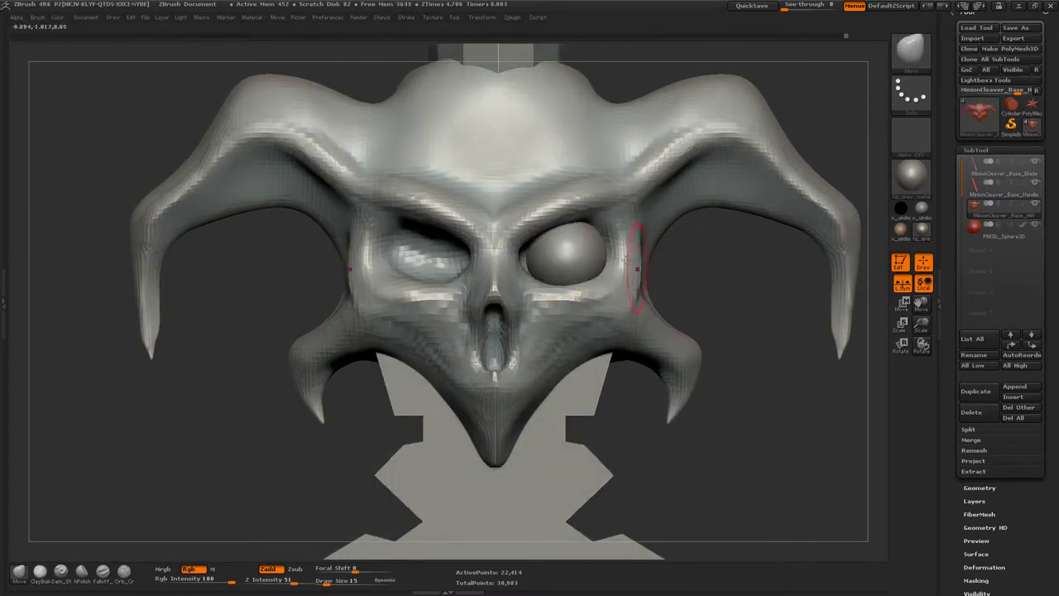
- Select the eye sphere and stretch it wider to the right with Transpose
{"action": "key", "text": "w"}
{"action": "left_click", "coordinate": [604, 240], "text": "alt"}
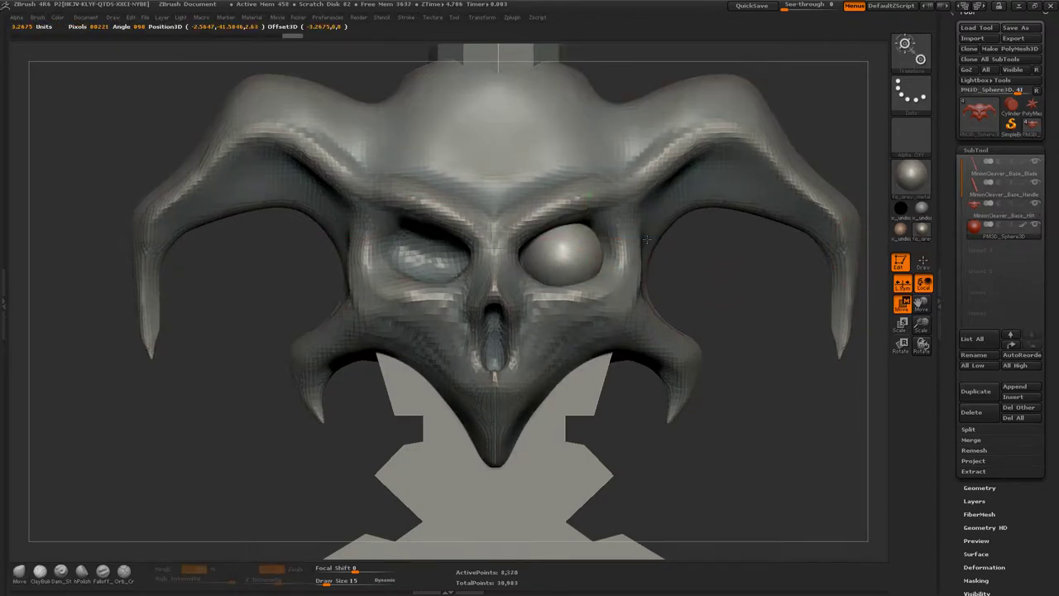
{"action": "left_click_drag", "start_coordinate": [609, 236], "coordinate": [733, 236]}
{"action": "mouse_move", "coordinate": [639, 237]}
{"action": "left_mouse_down"}
{"action": "mouse_move", "coordinate": [658, 230]}
{"action": "mouse_move", "coordinate": [663, 348]}
{"action": "mouse_move", "coordinate": [761, 354]}
{"action": "left_mouse_up"}
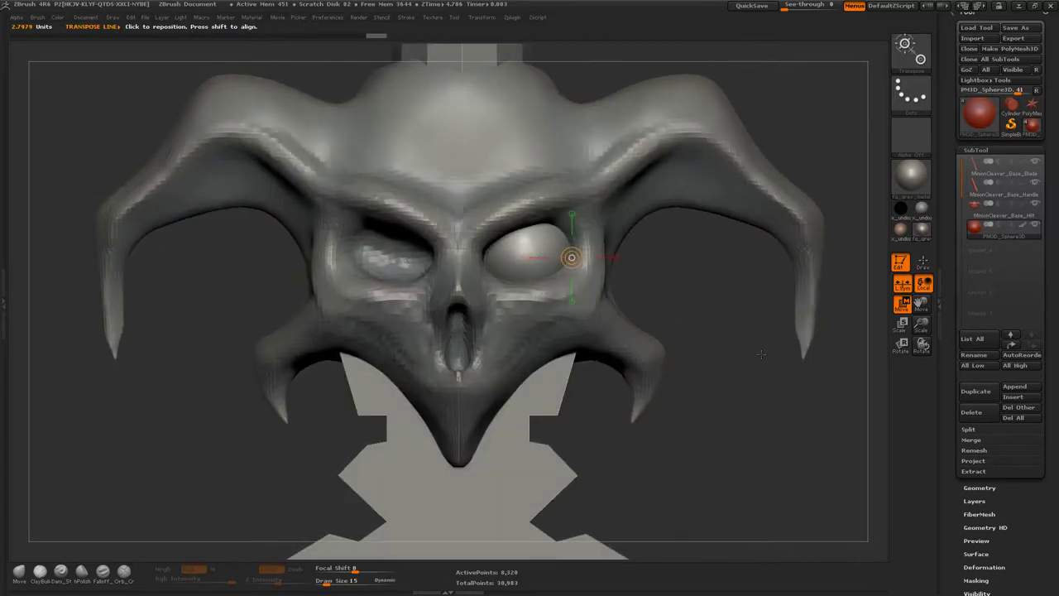
- Subdivide the eyeball mesh once with Ctrl+D
{"action": "key", "text": "q"}
{"action": "left_click", "coordinate": [980, 488]}
{"action": "key", "text": "ctrl+d"}
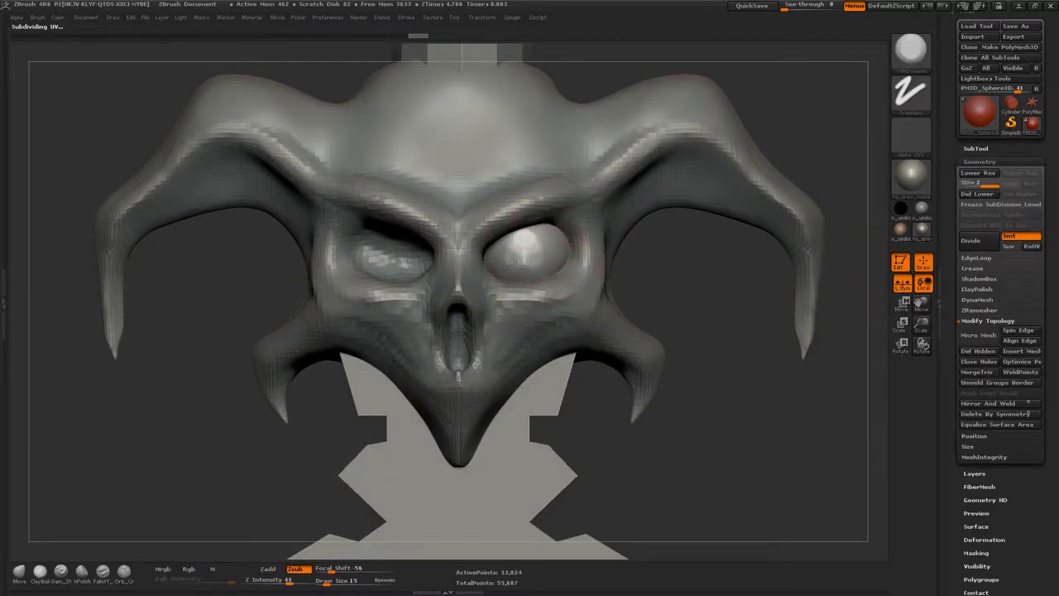
{"action": "key", "text": "f"}
{"action": "left_click_drag", "start_coordinate": [668, 201], "coordinate": [740, 225], "text": "alt"}
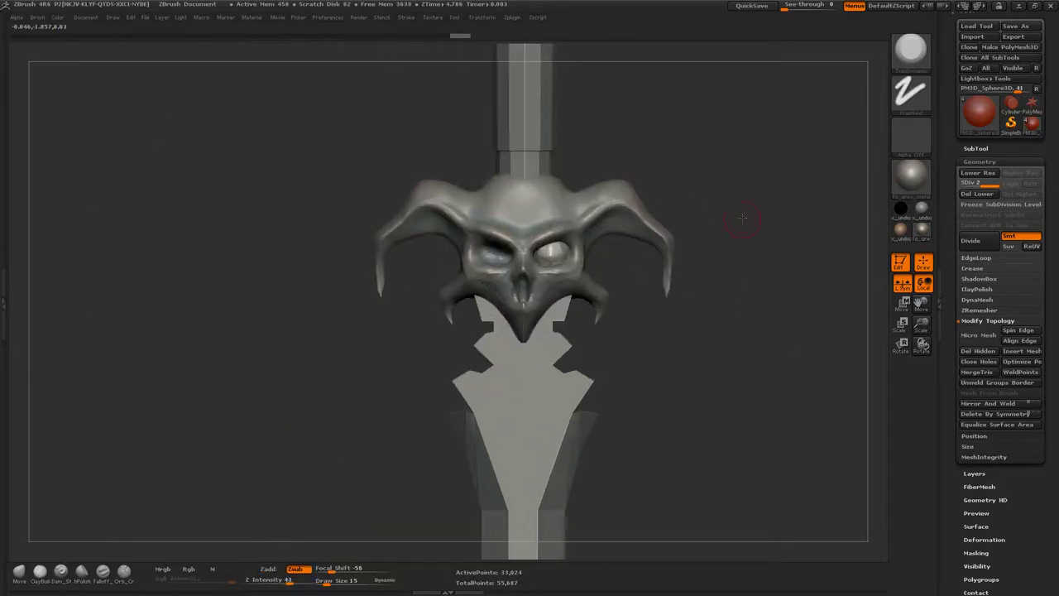
- Select the skull hilt and carve stronger brow ridges above both eyes with the Standard brush
{"action": "key", "text": "b"}
{"action": "key", "text": "s"}
{"action": "key", "text": "t"}
{"action": "left_click", "coordinate": [634, 222], "text": "alt"}
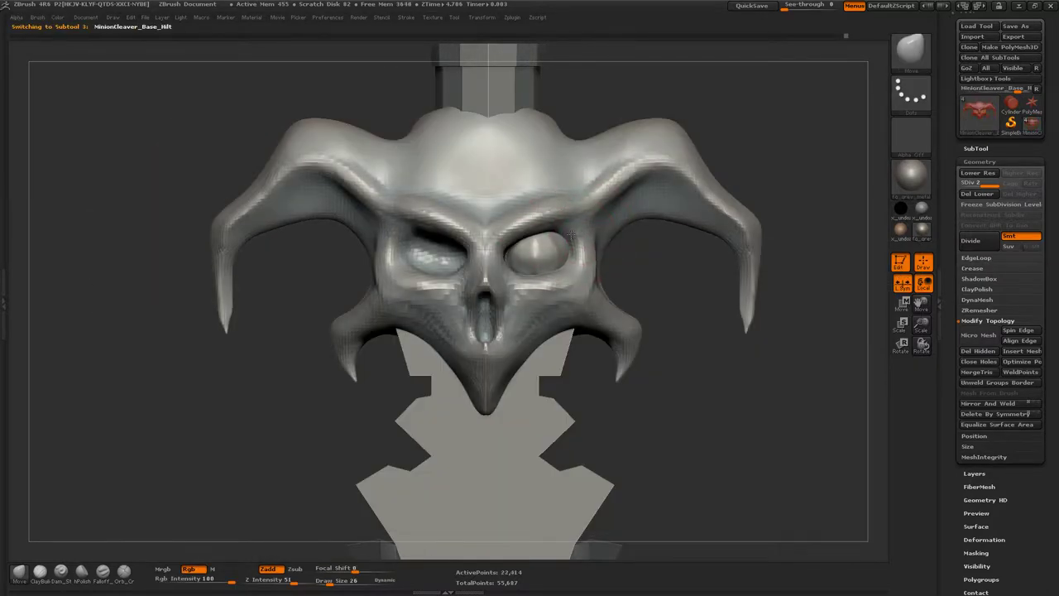
{"action": "key", "text": "b"}
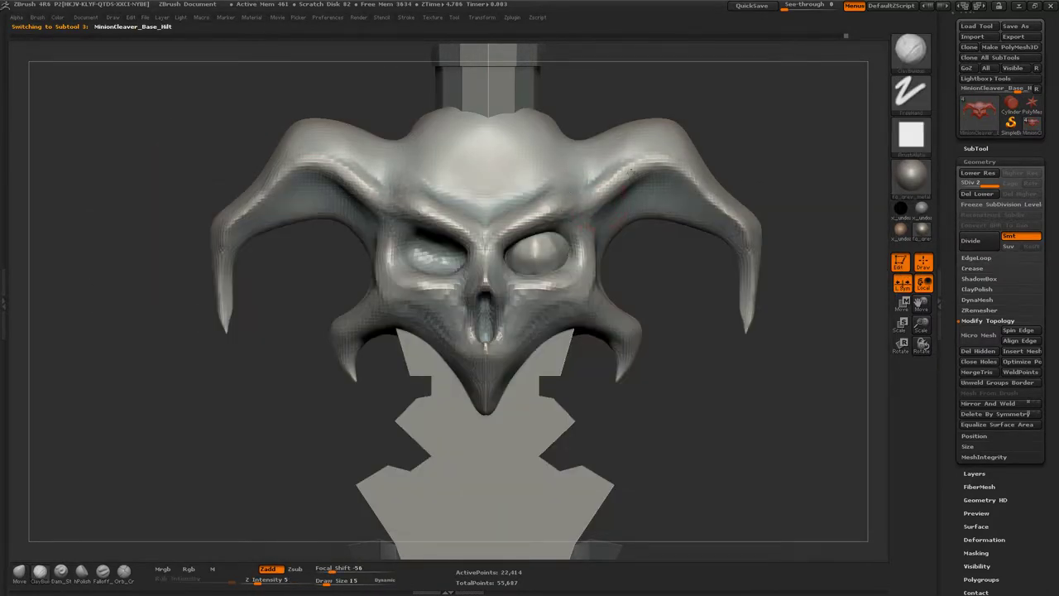
{"action": "key", "text": "b"}
{"action": "key", "text": "s"}
{"action": "key", "text": "t"}
{"action": "left_click_drag", "start_coordinate": [558, 189], "coordinate": [579, 216]}
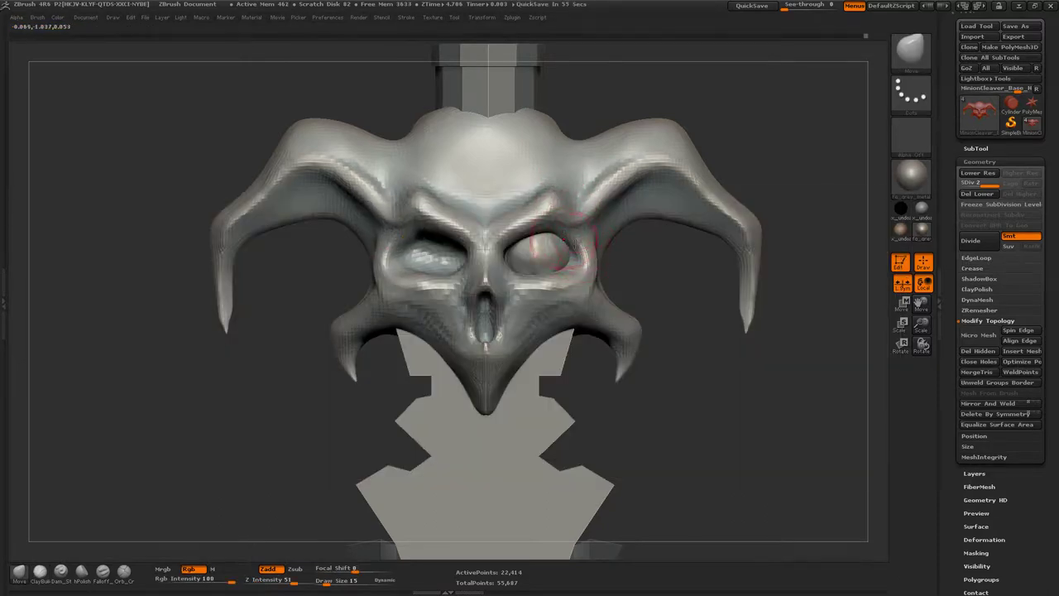
- Select the eyeball and shift it within its socket using Transpose move
{"action": "left_click_drag", "start_coordinate": [643, 283], "coordinate": [596, 249], "text": "alt"}
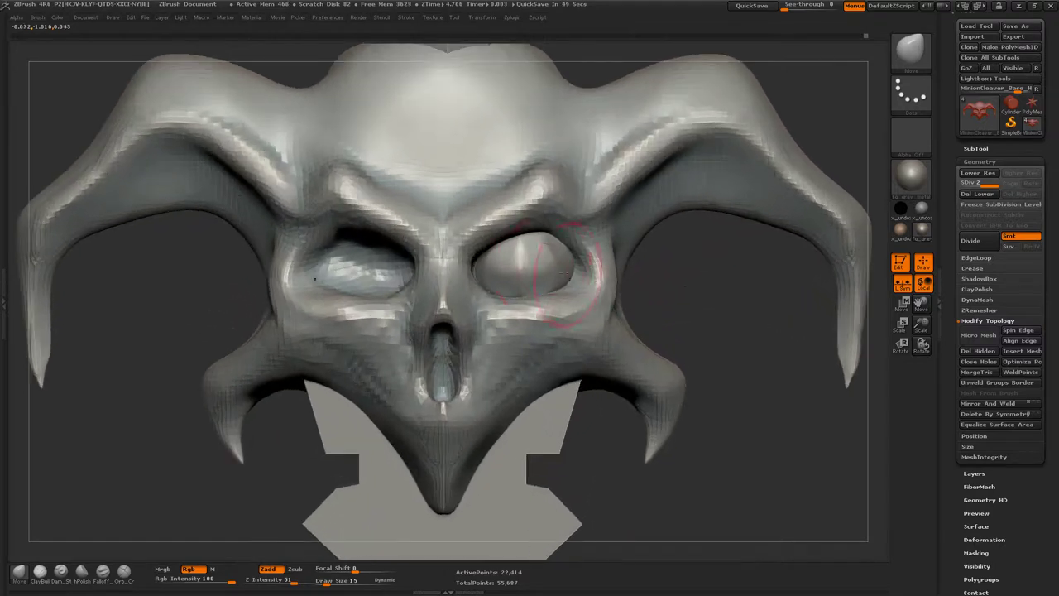
{"action": "left_click", "coordinate": [576, 257], "text": "alt"}
{"action": "key", "text": "w"}
{"action": "left_click_drag", "start_coordinate": [514, 258], "coordinate": [641, 257]}
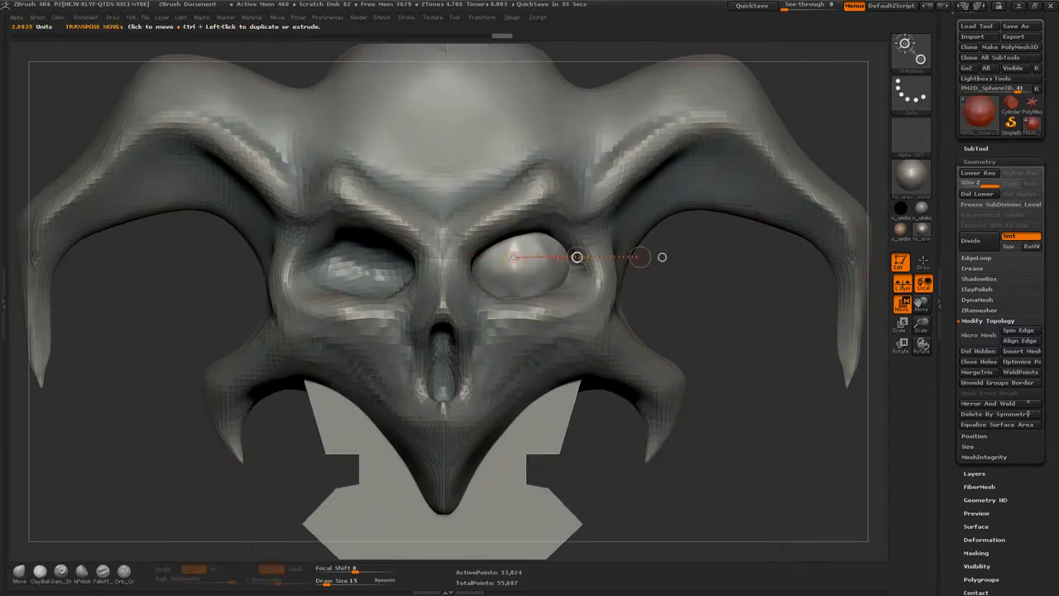
- Mirror the eyeball across the skull with Transpose Master into one merged subtool, then select the skull hilt
{"action": "key", "text": "f"}
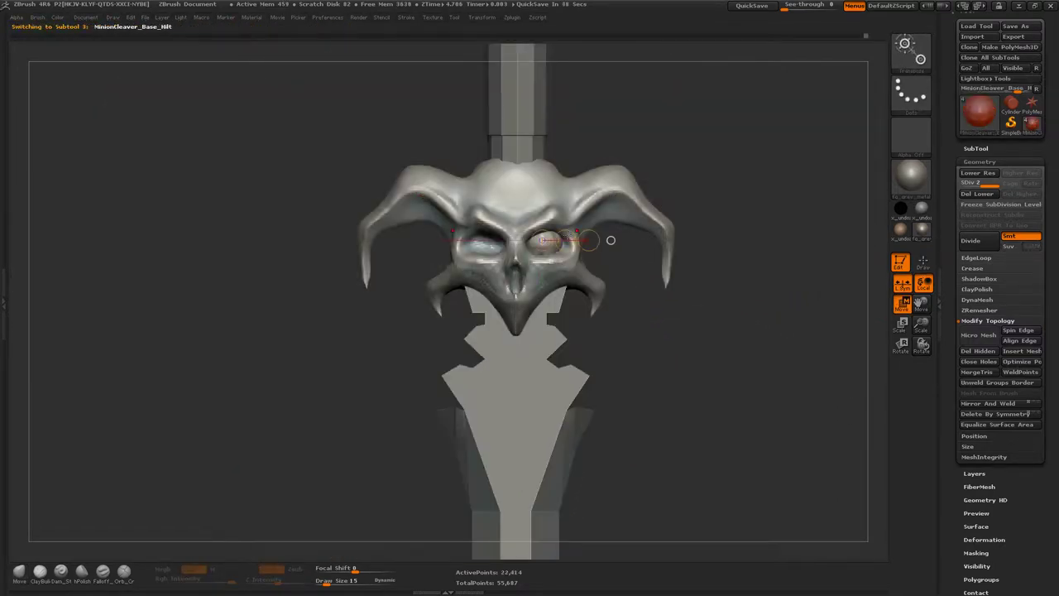
{"action": "left_click", "coordinate": [481, 17]}
{"action": "left_click", "coordinate": [515, 18]}
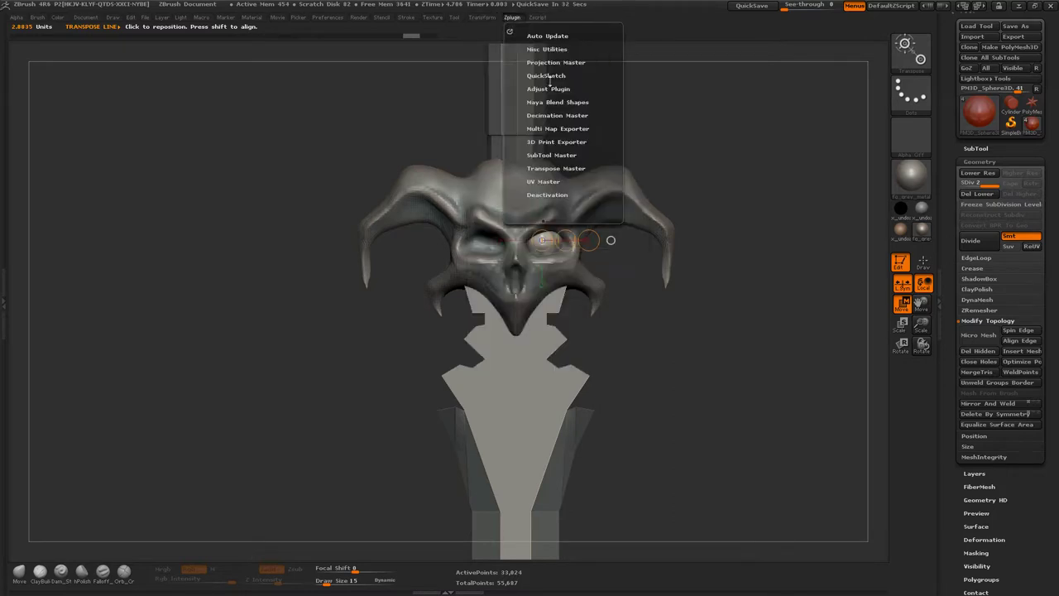
{"action": "left_click", "coordinate": [564, 166]}
{"action": "left_click", "coordinate": [579, 124]}
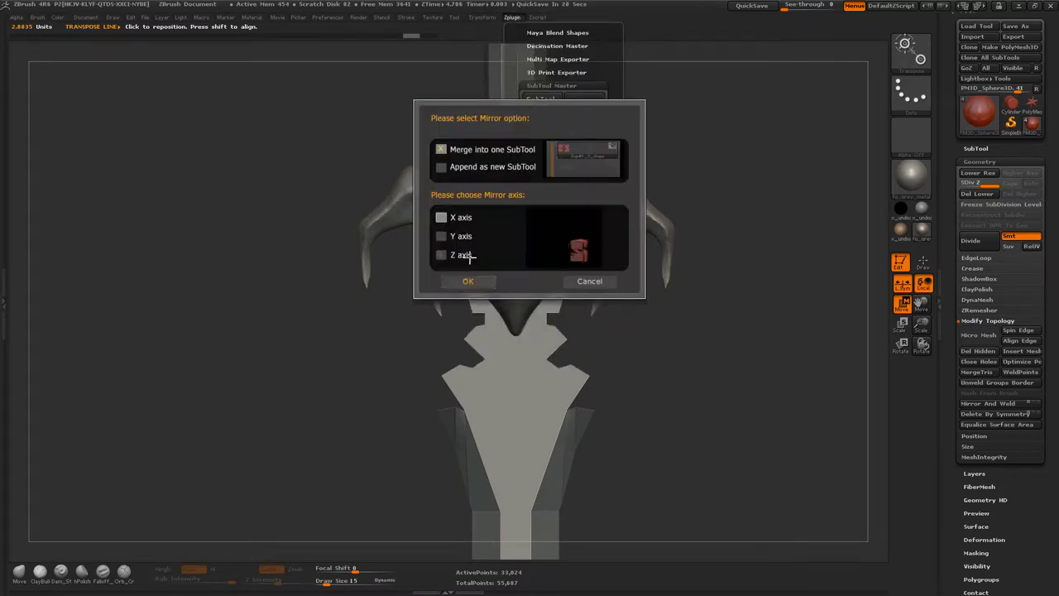
{"action": "left_click", "coordinate": [467, 282]}
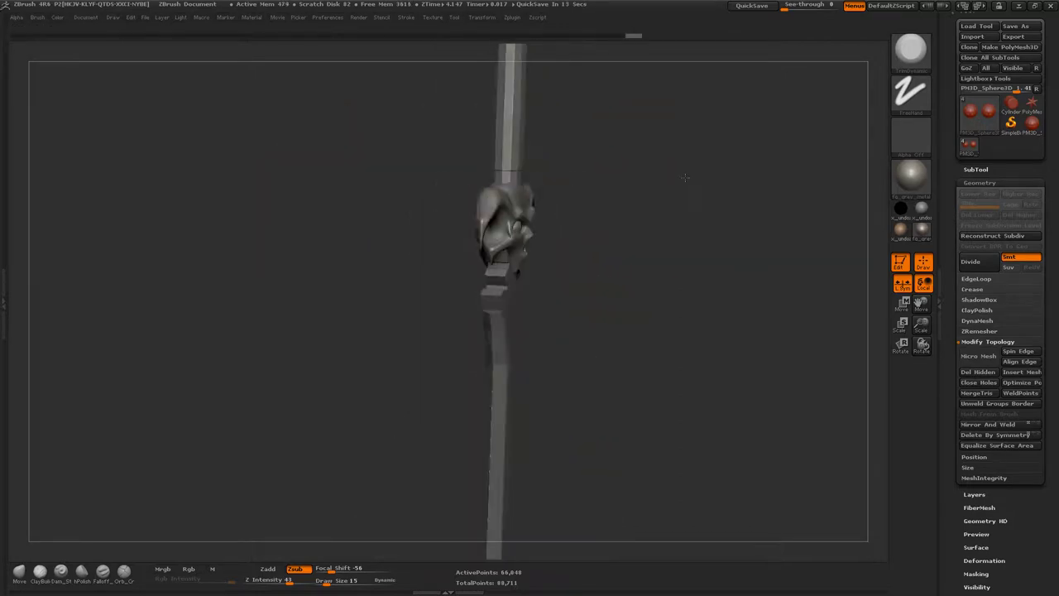
{"action": "left_click", "coordinate": [526, 280], "text": "alt"}
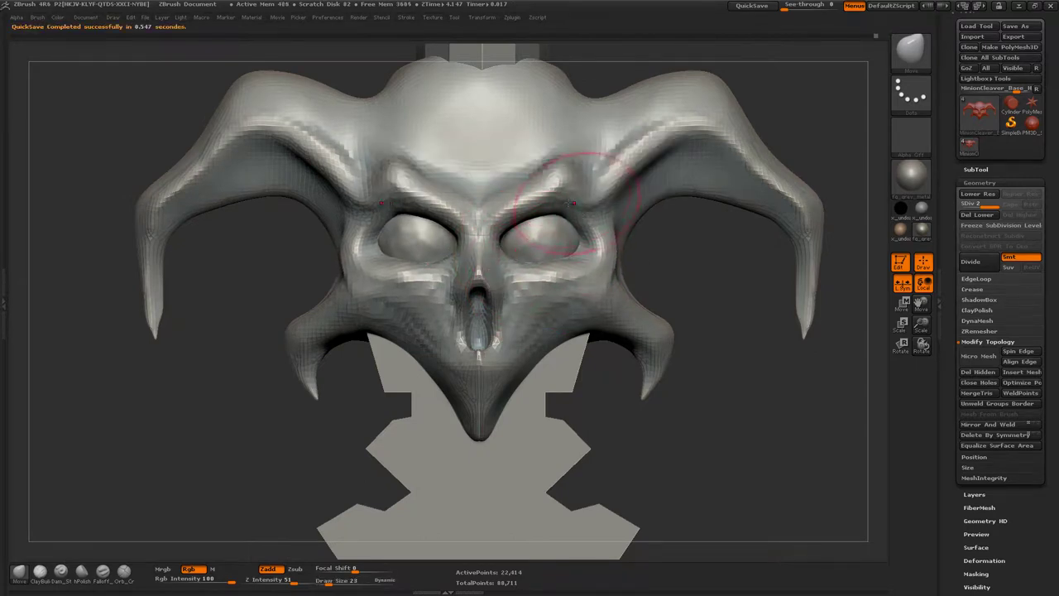
- Reshape the eye sockets, brows and cheeks with a smaller brush and smooth the area around the eyes
{"action": "left_click_drag", "start_coordinate": [538, 267], "coordinate": [550, 198]}
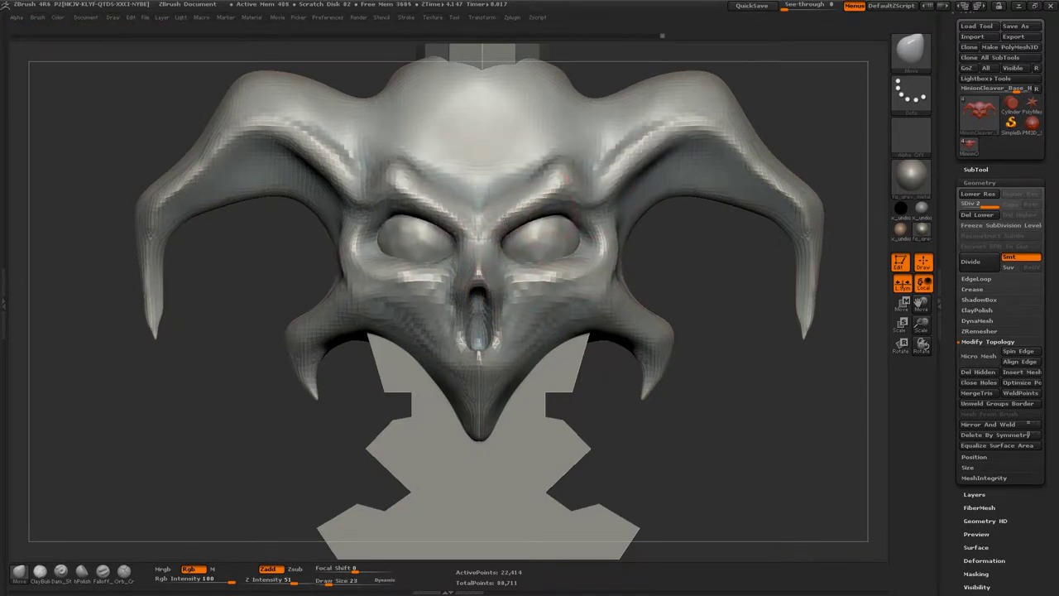
{"action": "key", "text": "bracketleft"}
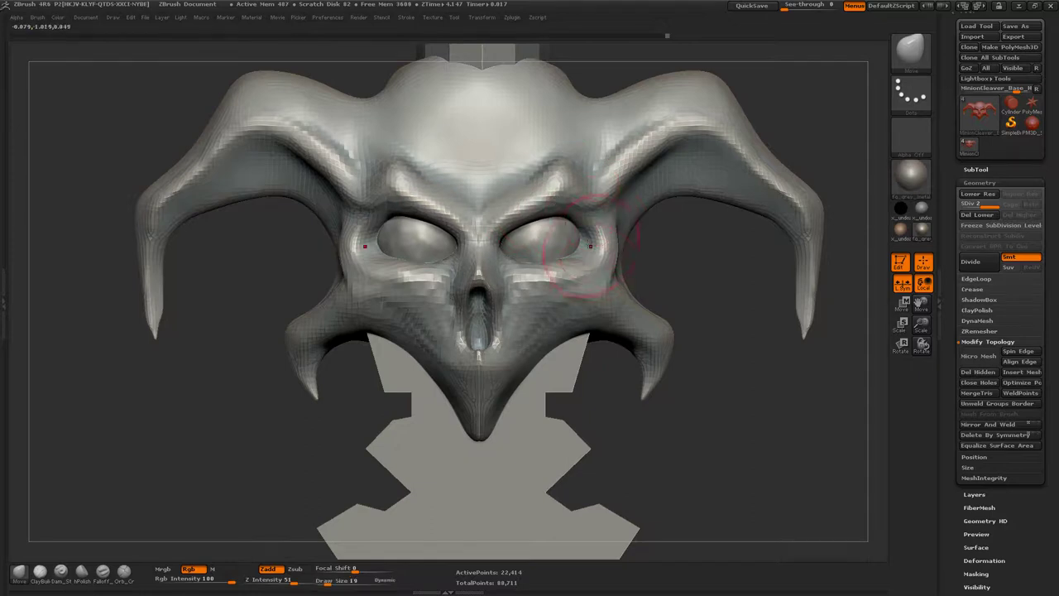
{"action": "left_click_drag", "start_coordinate": [590, 268], "coordinate": [551, 198]}
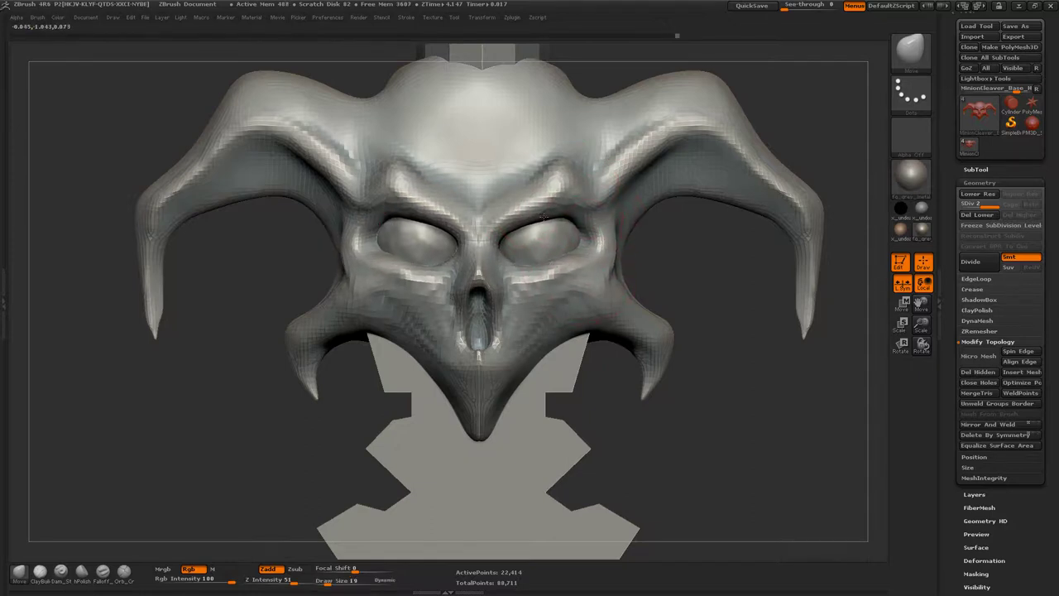
{"action": "mouse_move", "coordinate": [632, 267]}
{"action": "left_mouse_down"}
{"action": "mouse_move", "coordinate": [418, 339]}
{"action": "mouse_move", "coordinate": [439, 347]}
{"action": "mouse_move", "coordinate": [457, 333]}
{"action": "mouse_move", "coordinate": [428, 358]}
{"action": "left_mouse_up"}
{"action": "key", "text": "f"}
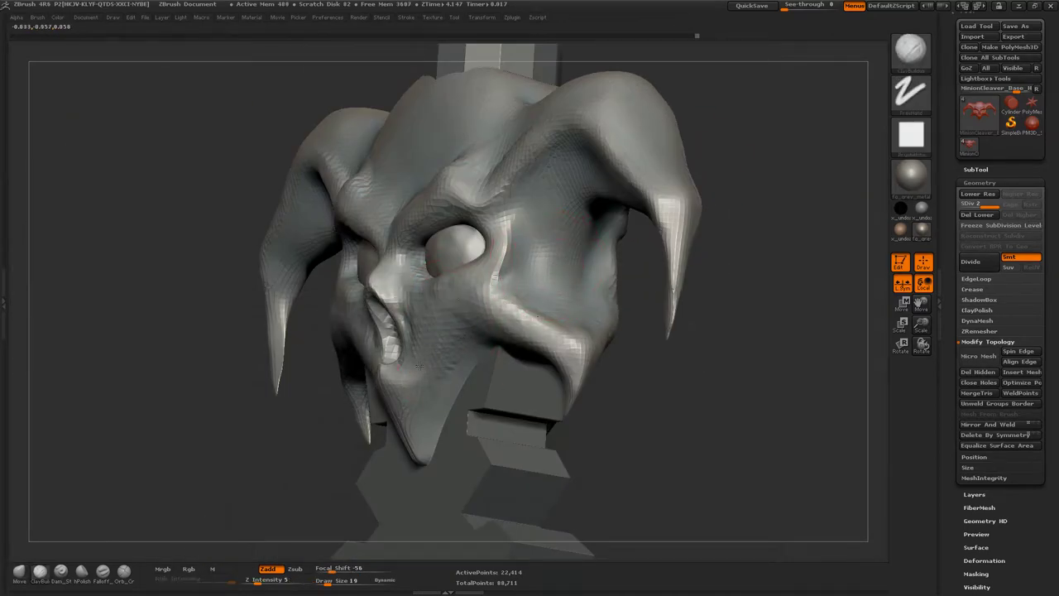
{"action": "left_click_drag", "start_coordinate": [522, 224], "coordinate": [514, 282]}
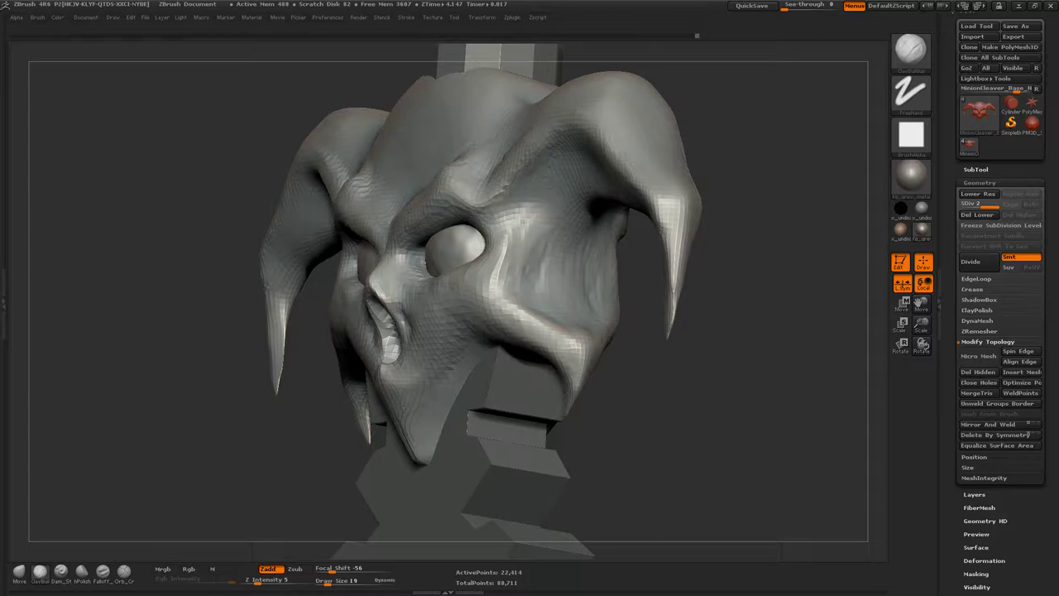
- Switch between the Move and ClayTubes brushes while viewing the skull guard from the front, top and three-quarter angles
{"action": "left_click_drag", "start_coordinate": [388, 265], "coordinate": [561, 298], "text": "shift"}
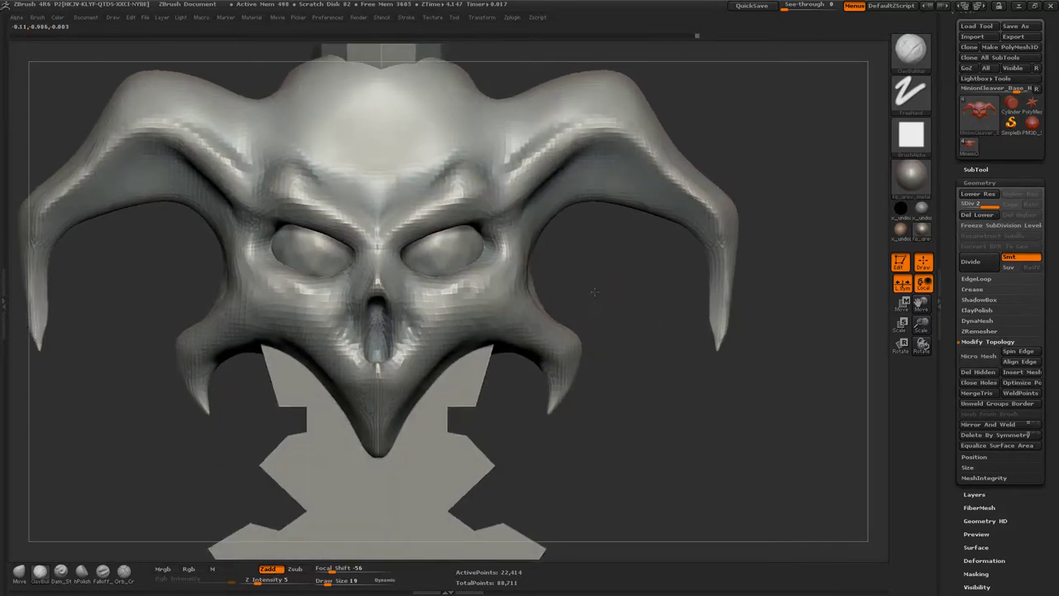
{"action": "key", "text": "f"}
{"action": "left_click_drag", "start_coordinate": [546, 250], "coordinate": [585, 277], "text": "alt"}
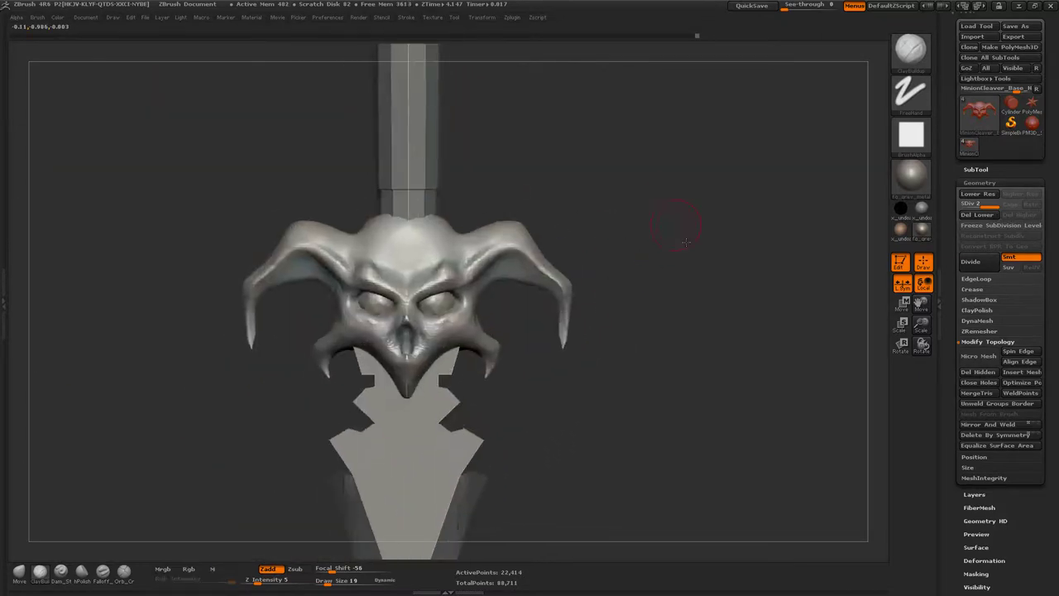
{"action": "key", "text": "b"}
{"action": "key", "text": "m"}
{"action": "key", "text": "v"}
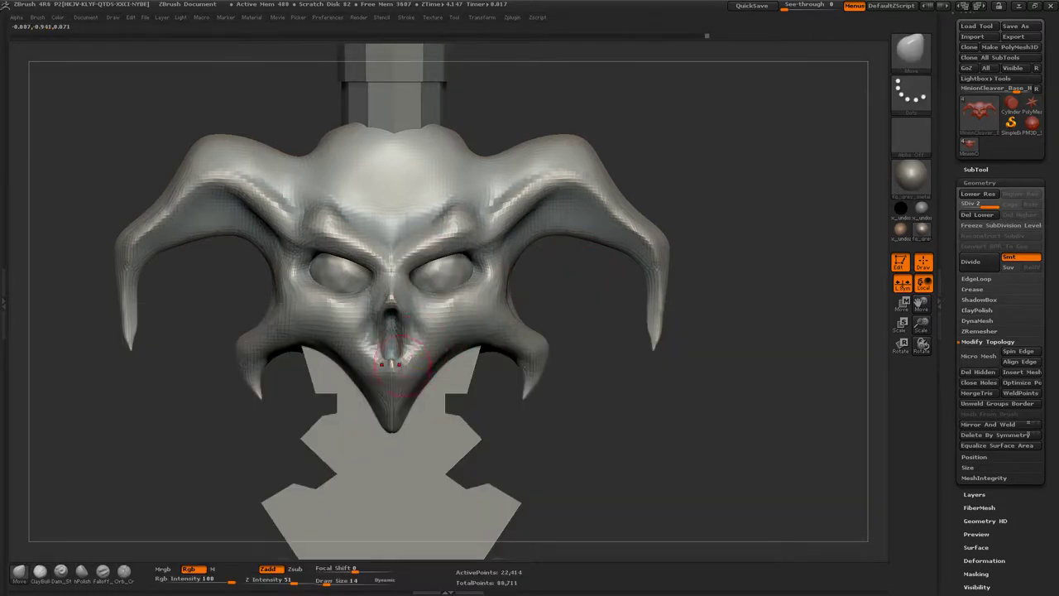
{"action": "mouse_move", "coordinate": [391, 335]}
{"action": "left_mouse_down"}
{"action": "mouse_move", "coordinate": [382, 243]}
{"action": "mouse_move", "coordinate": [440, 380]}
{"action": "mouse_move", "coordinate": [406, 364]}
{"action": "left_mouse_up"}
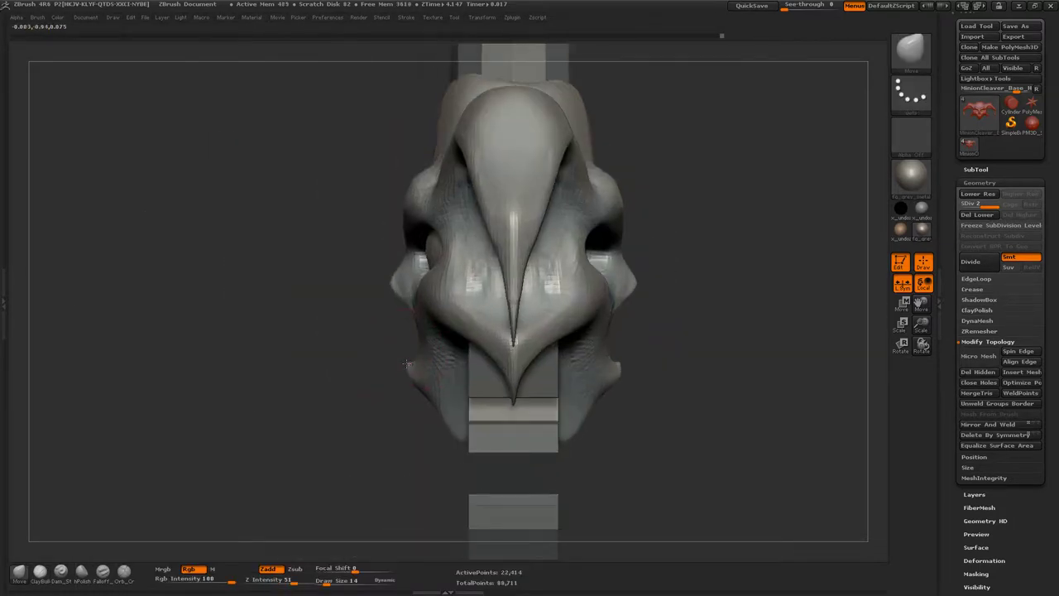
{"action": "key", "text": "b"}
{"action": "key", "text": "c"}
{"action": "key", "text": "t"}
{"action": "left_click_drag", "start_coordinate": [383, 324], "coordinate": [422, 329]}
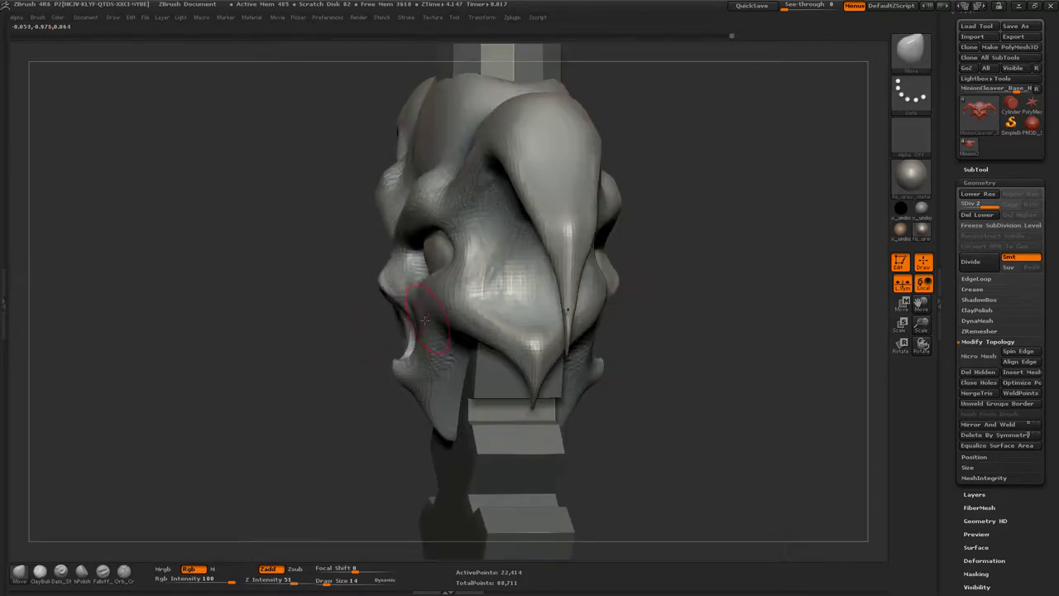
{"action": "mouse_move", "coordinate": [389, 364]}
{"action": "left_mouse_down"}
{"action": "mouse_move", "coordinate": [355, 348]}
{"action": "mouse_move", "coordinate": [379, 346]}
{"action": "left_mouse_up"}
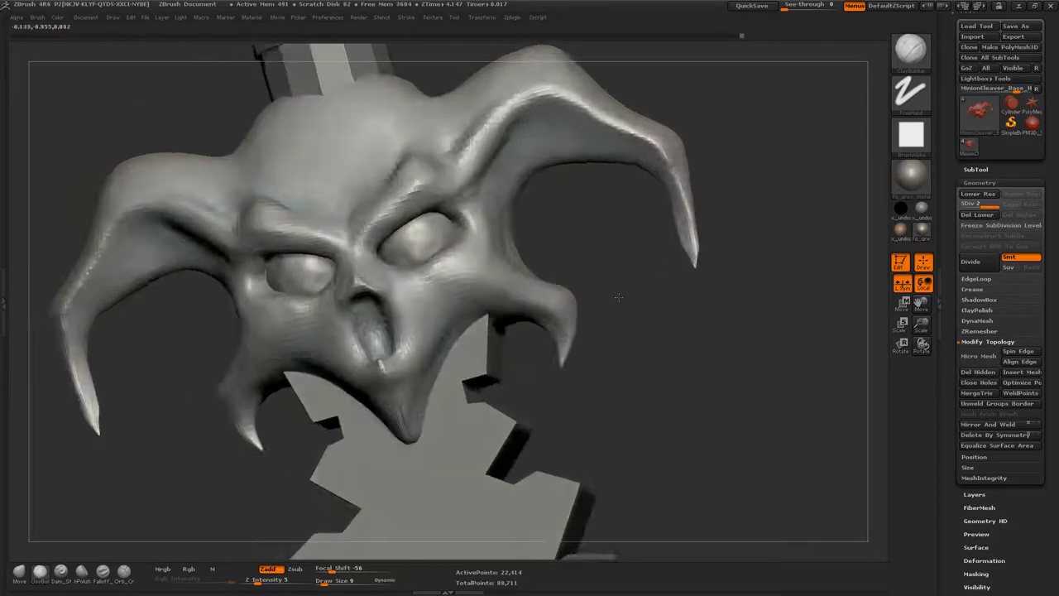
- Subdivide the skull hilt to SDiv 3, reaching 89,658 active points
{"action": "key", "text": "f"}
{"action": "mouse_move", "coordinate": [566, 315]}
{"action": "left_mouse_down", "text": "alt"}
{"action": "mouse_move", "coordinate": [631, 274]}
{"action": "mouse_move", "coordinate": [388, 357]}
{"action": "left_mouse_up", "text": "alt"}
{"action": "key", "text": "b"}
{"action": "key", "text": "d"}
{"action": "key", "text": "s"}
{"action": "key", "text": "ctrl+d"}
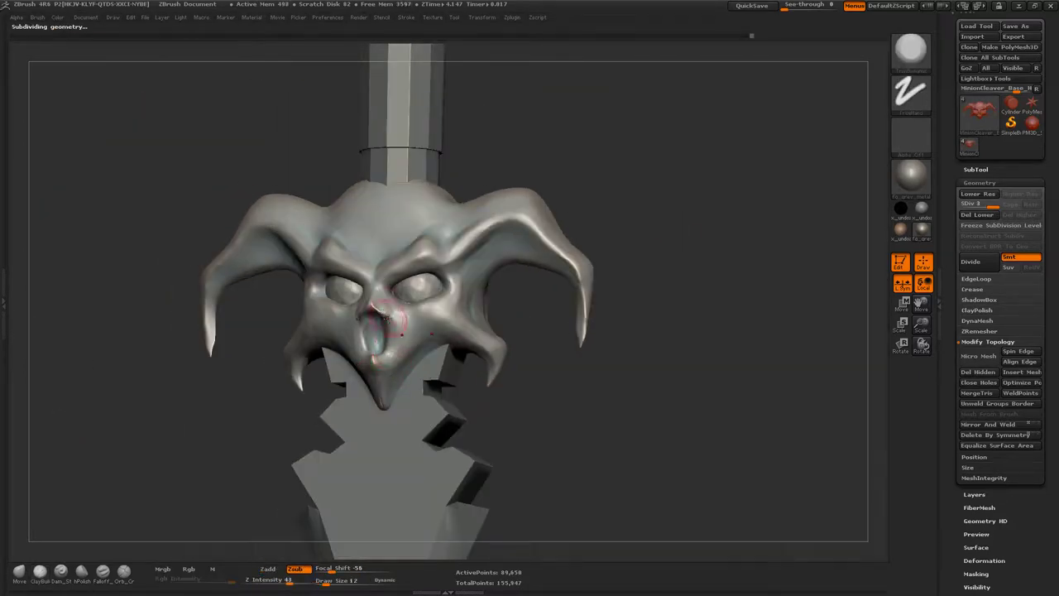
- Orbit around the skull and horns, then snap it to a straight front view
{"action": "left_click_drag", "start_coordinate": [629, 273], "coordinate": [629, 318]}
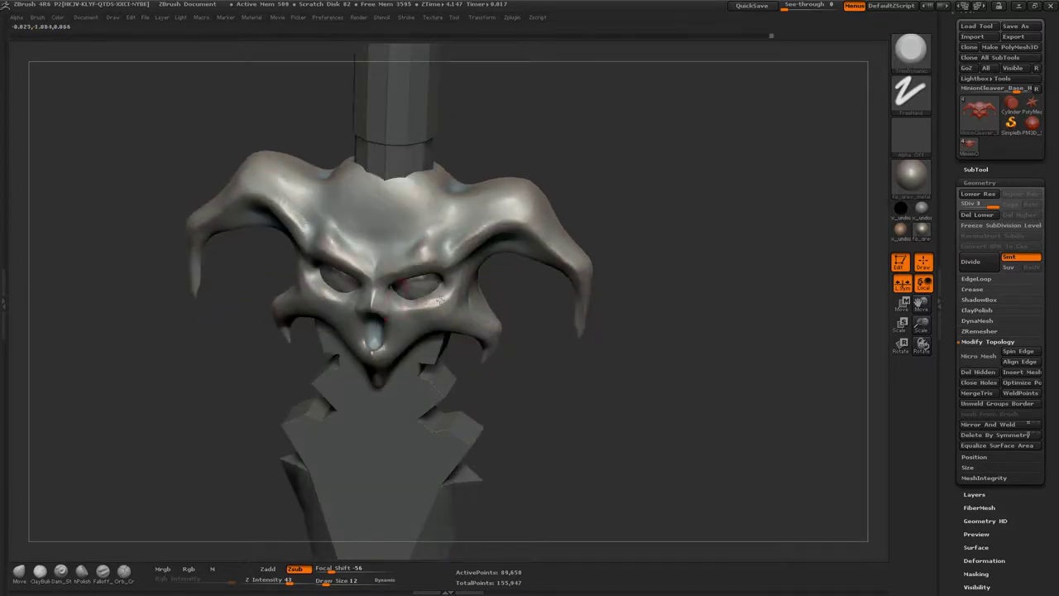
{"action": "left_click_drag", "start_coordinate": [395, 301], "coordinate": [438, 326]}
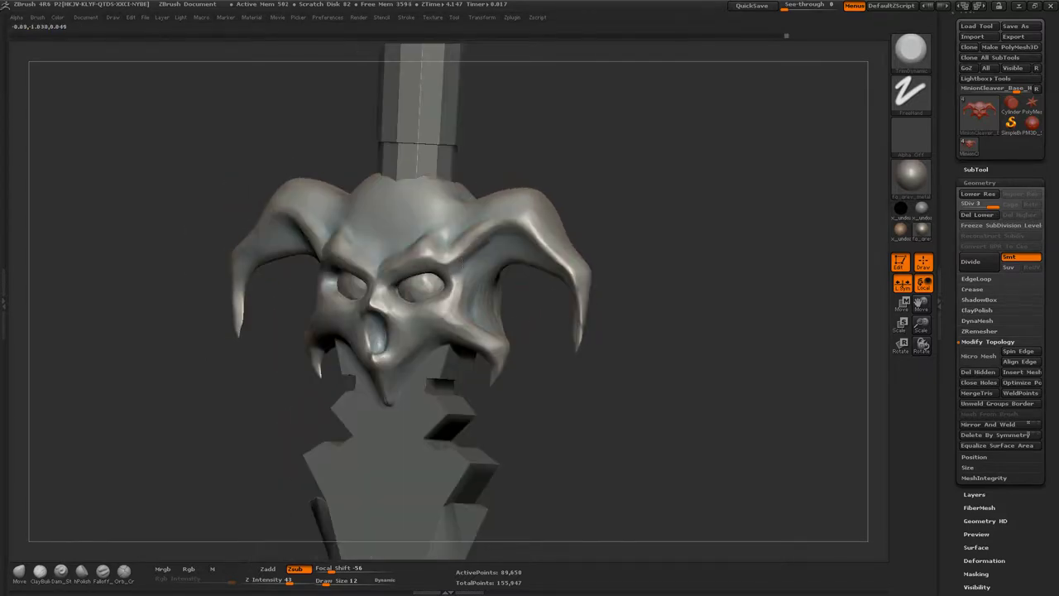
{"action": "left_click_drag", "start_coordinate": [548, 311], "coordinate": [368, 346]}
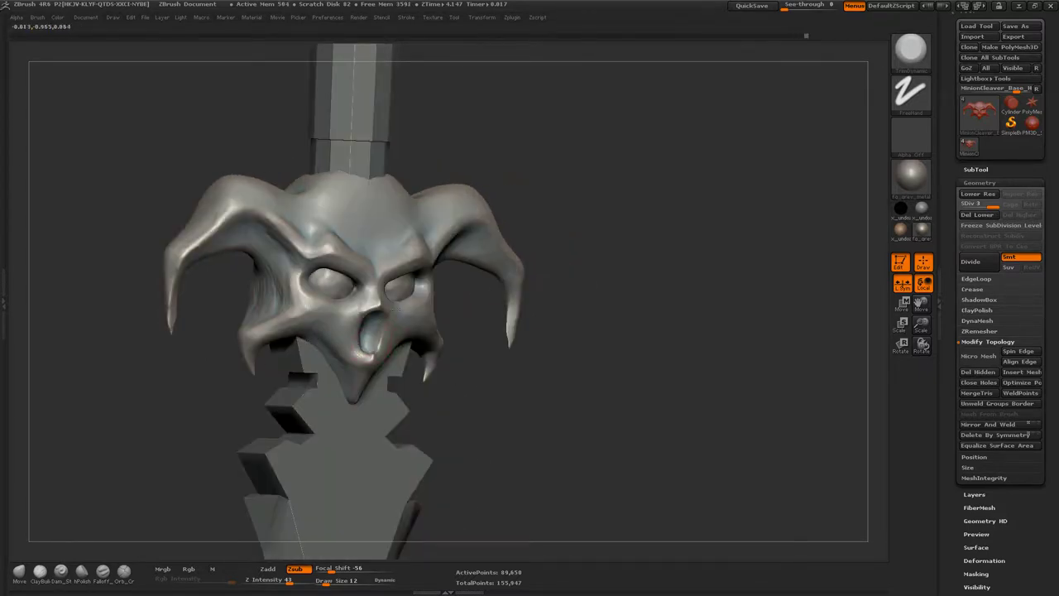
{"action": "left_click_drag", "start_coordinate": [442, 412], "coordinate": [481, 374]}
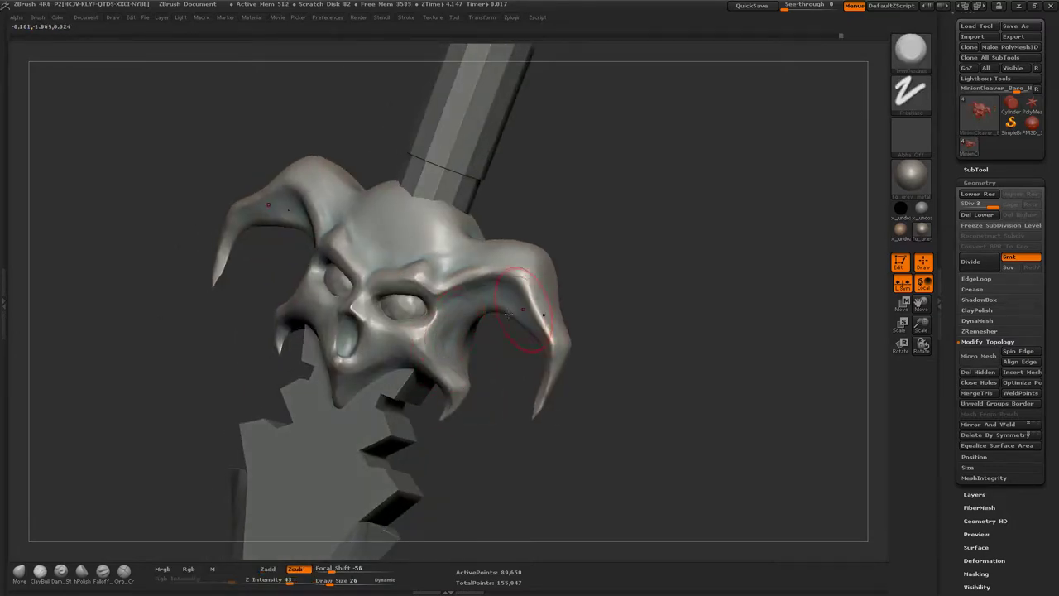
{"action": "left_click_drag", "start_coordinate": [523, 310], "coordinate": [450, 282]}
{"action": "left_click_drag", "start_coordinate": [584, 277], "coordinate": [580, 281], "text": "shift"}
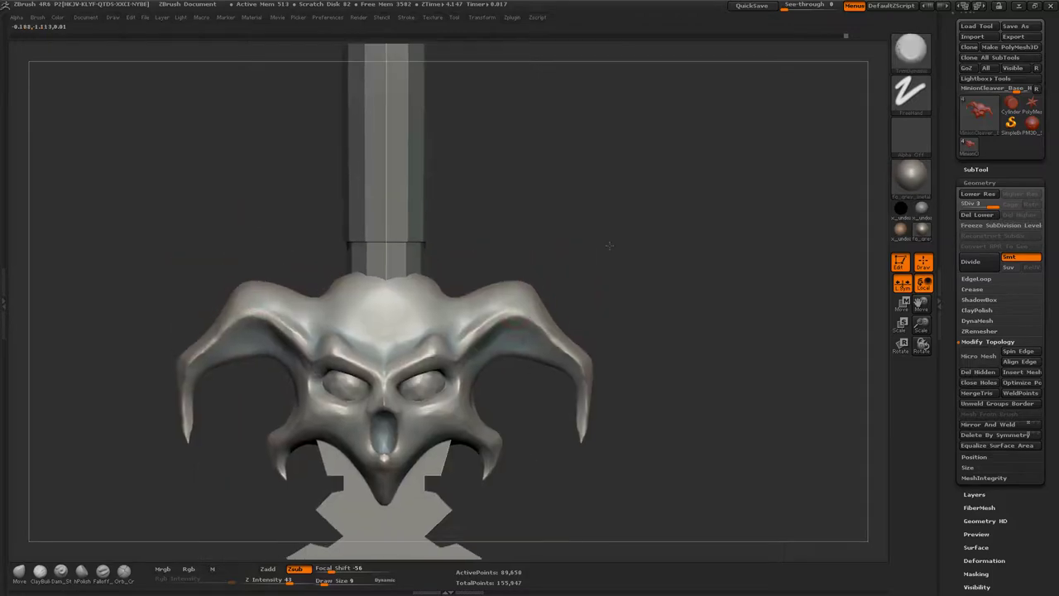
- Pick a new sculpting brush and return the skull hilt to SDiv 3 with 89,650 points
{"action": "key", "text": "b"}
{"action": "left_click", "coordinate": [399, 361]}
{"action": "key", "text": "shift+d"}
{"action": "key", "text": "d"}
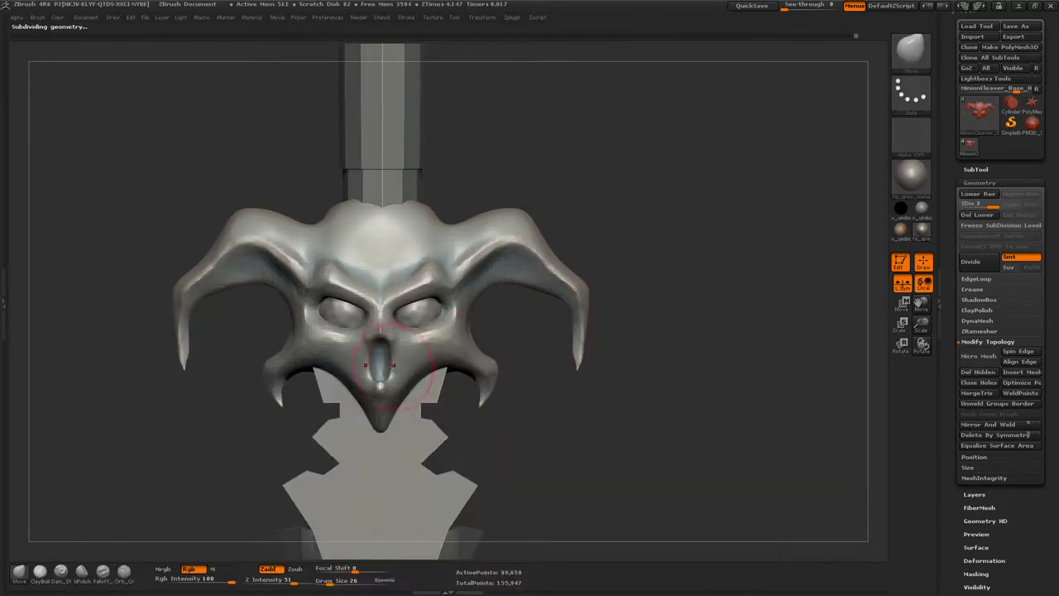
{"action": "left_click_drag", "start_coordinate": [396, 358], "coordinate": [421, 404], "text": "shift"}
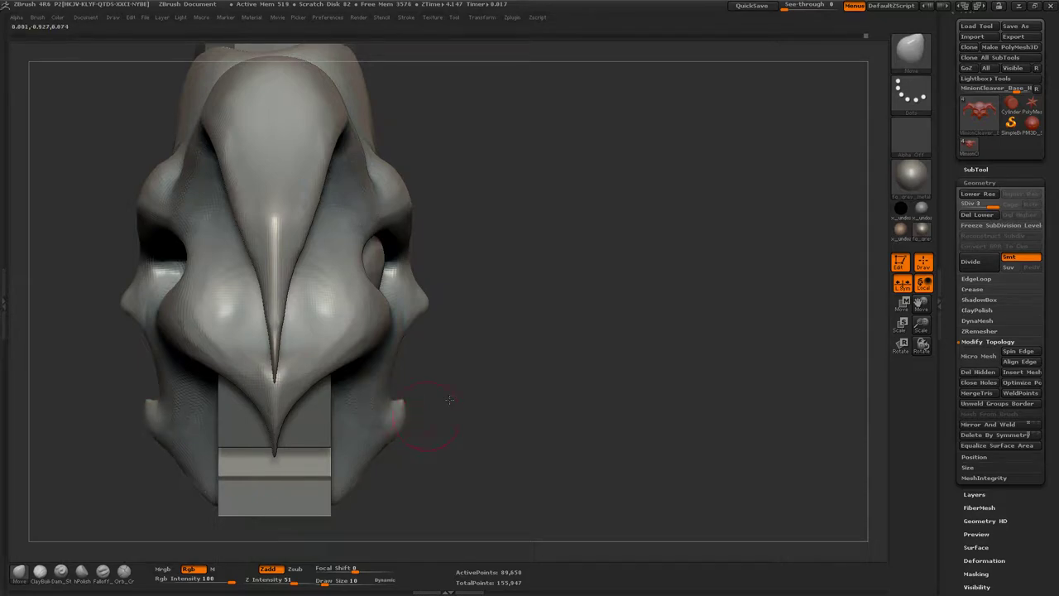
{"action": "left_click_drag", "start_coordinate": [450, 400], "coordinate": [407, 399], "text": "shift"}
- Enable Lazy Mouse and carve a groove down the centre of the skull's nose
{"action": "key", "text": "b"}
{"action": "left_click", "coordinate": [406, 17]}
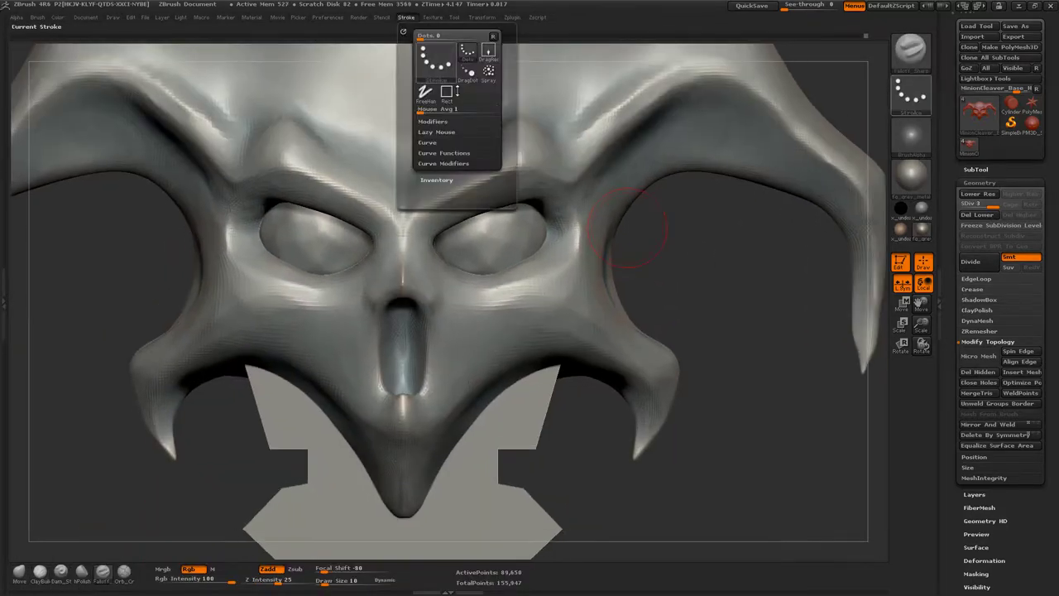
{"action": "left_click", "coordinate": [436, 132]}
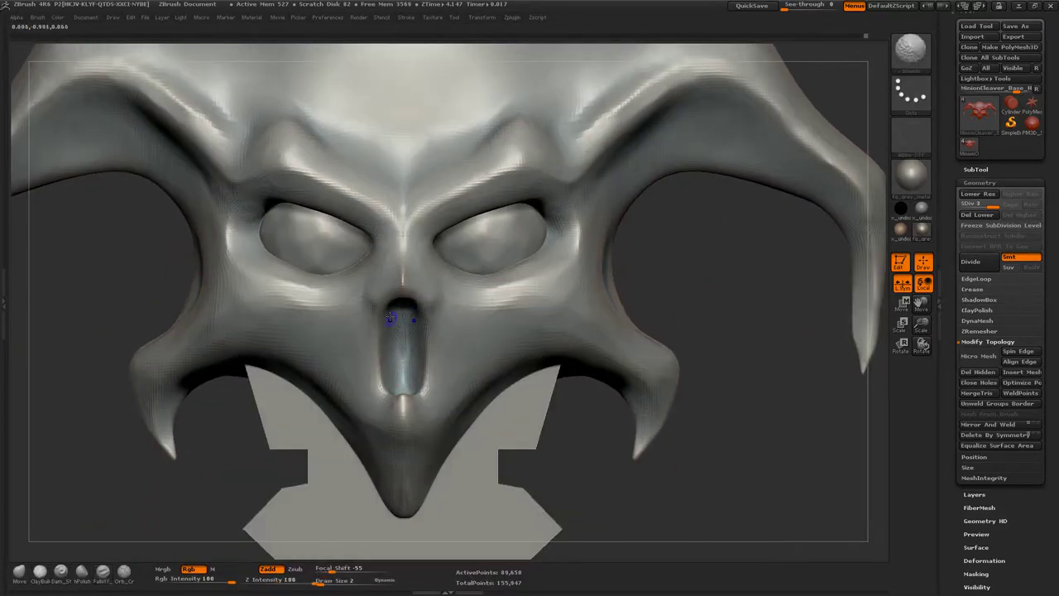
{"action": "left_click_drag", "start_coordinate": [390, 317], "coordinate": [404, 337]}
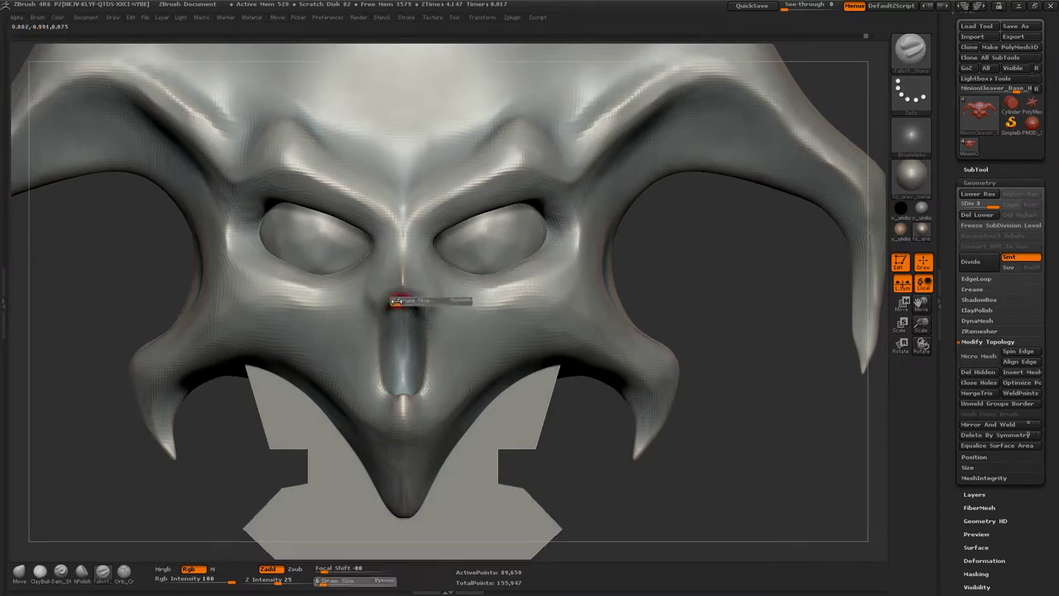
{"action": "left_click_drag", "start_coordinate": [402, 300], "coordinate": [402, 340]}
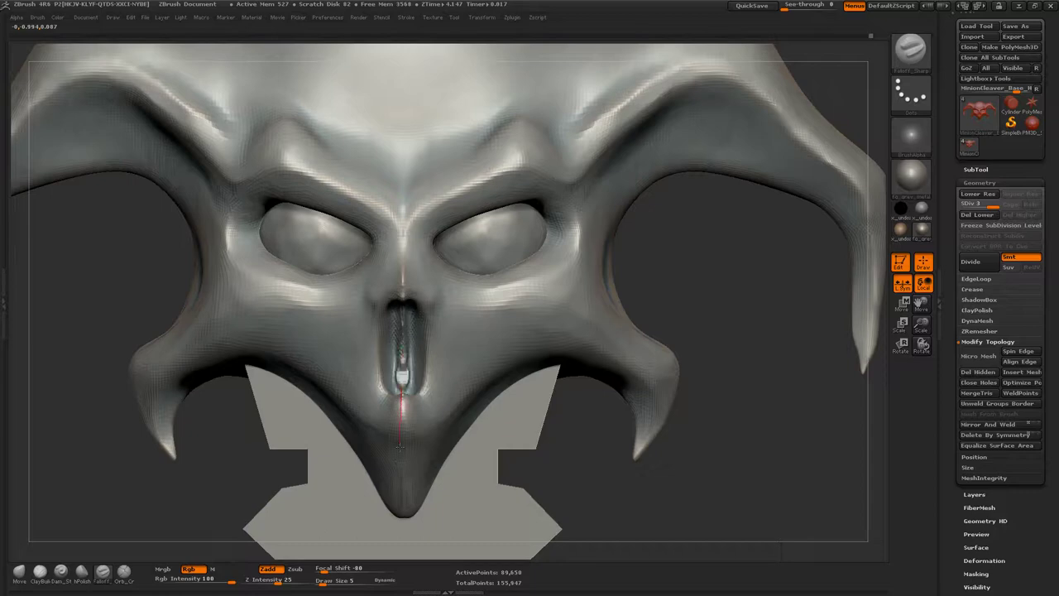
{"action": "key", "text": "shift"}
- Smooth the nose groove with the brush at size 14, checking it from several angles
{"action": "left_click_drag", "start_coordinate": [679, 282], "coordinate": [401, 391]}
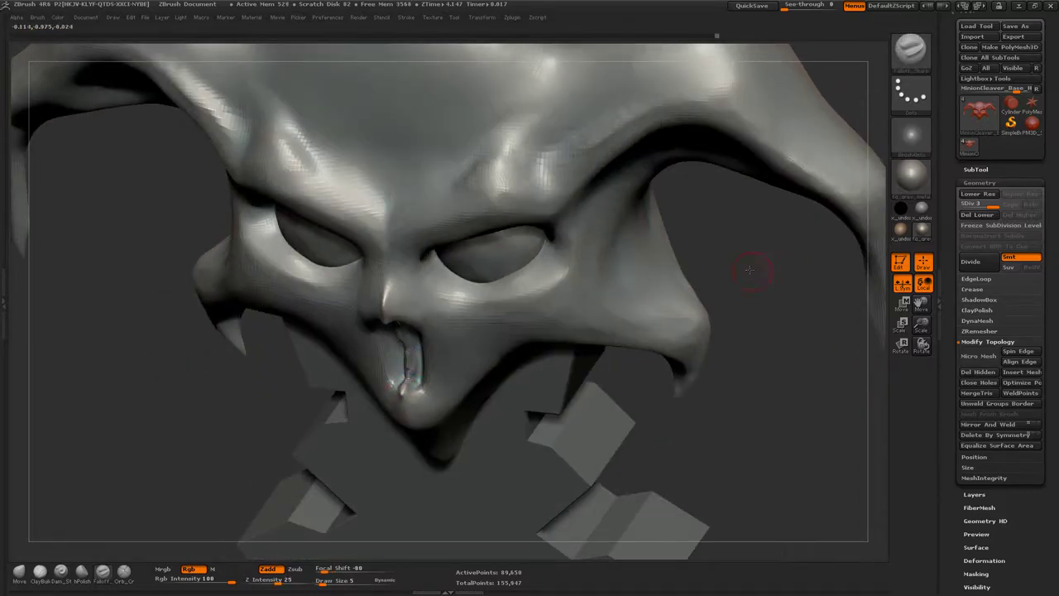
{"action": "mouse_move", "coordinate": [749, 269]}
{"action": "left_mouse_down"}
{"action": "mouse_move", "coordinate": [532, 277]}
{"action": "mouse_move", "coordinate": [402, 313]}
{"action": "left_mouse_up"}
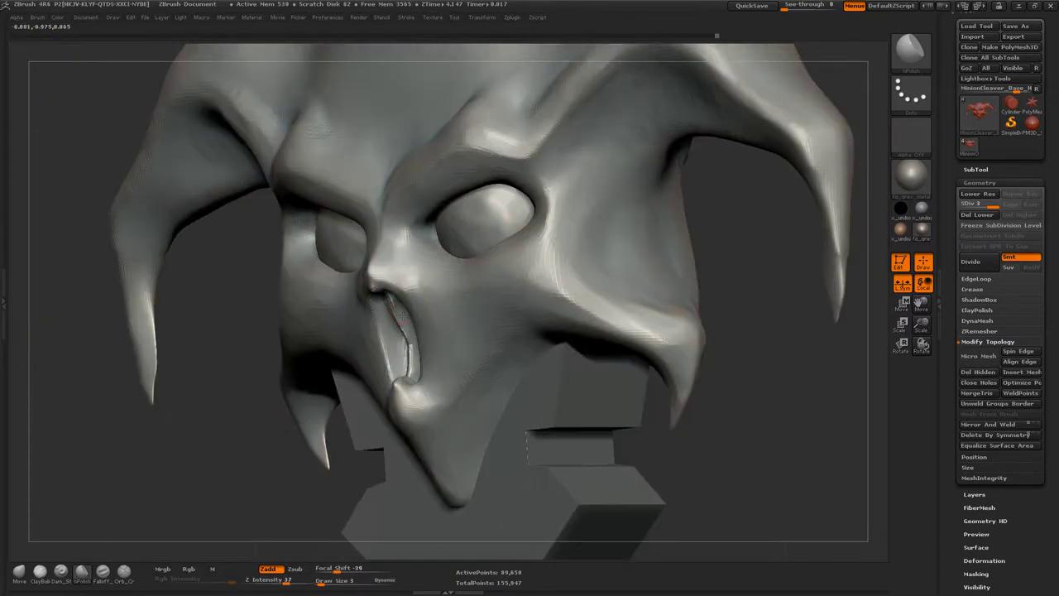
{"action": "key", "text": "s"}
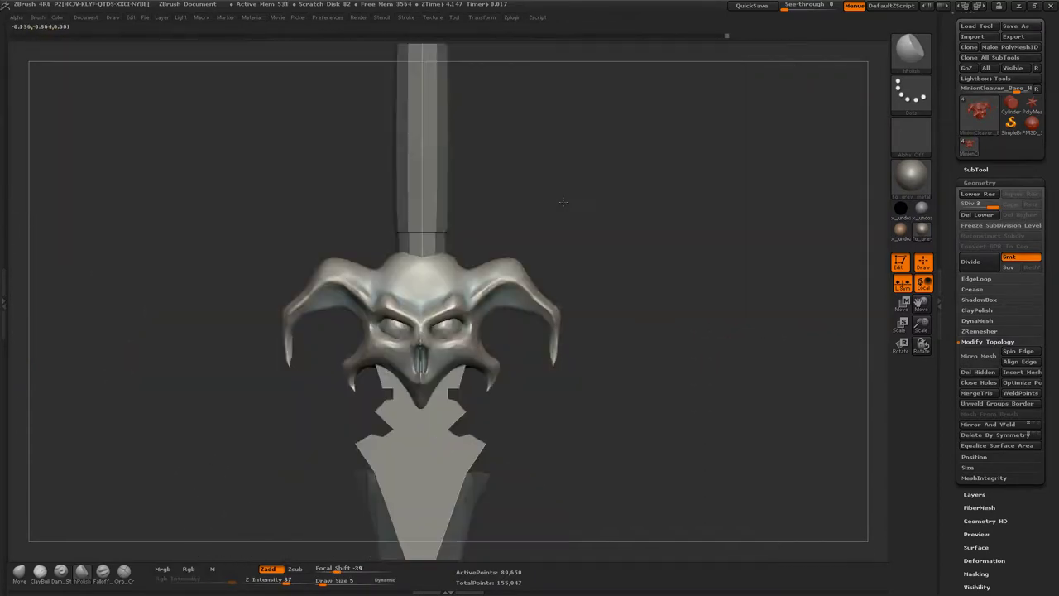
{"action": "key", "text": "b"}
{"action": "key", "text": "Escape"}
{"action": "key", "text": "s"}
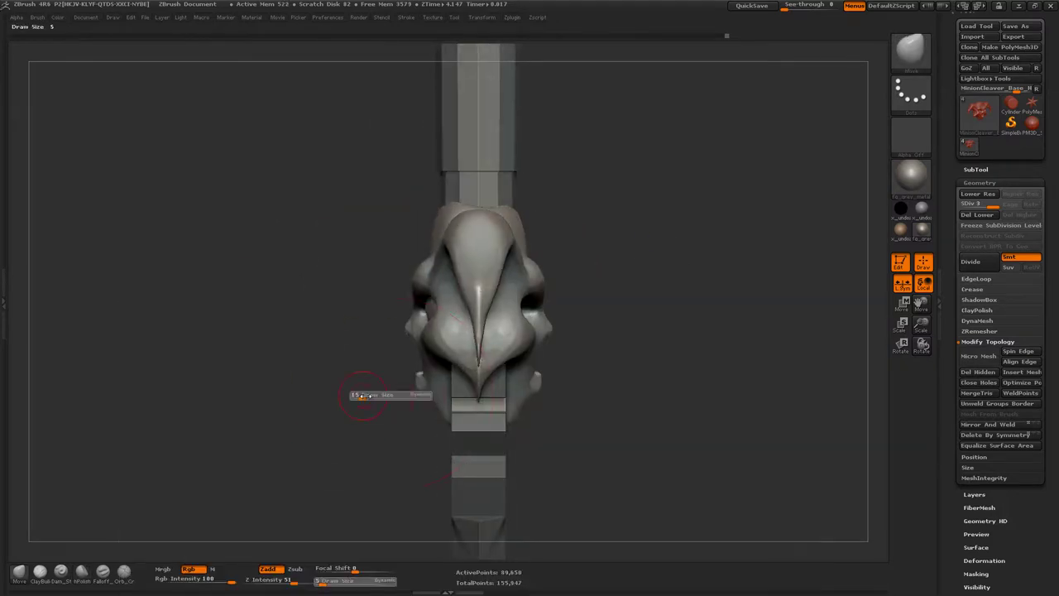
{"action": "key", "text": "ctrl+d"}
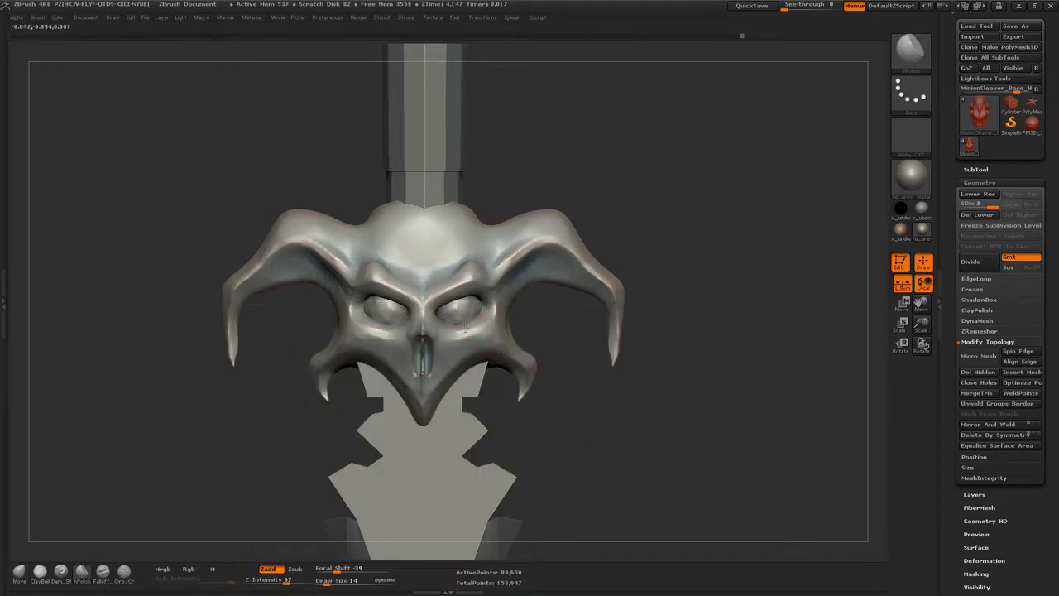
{"action": "left_click_drag", "start_coordinate": [546, 315], "coordinate": [417, 298]}
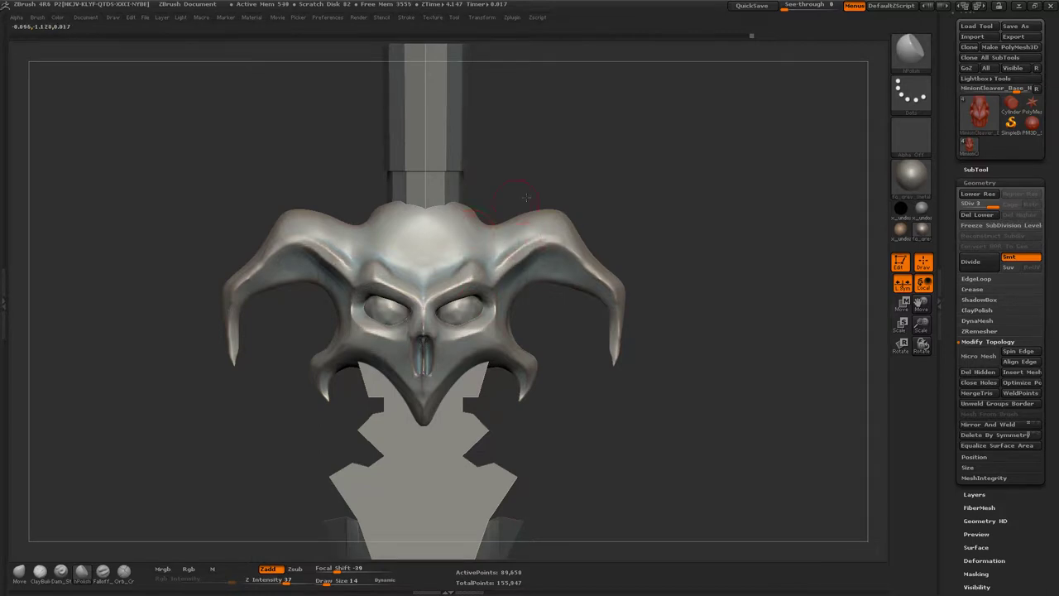
{"action": "left_click_drag", "start_coordinate": [526, 197], "coordinate": [617, 180]}
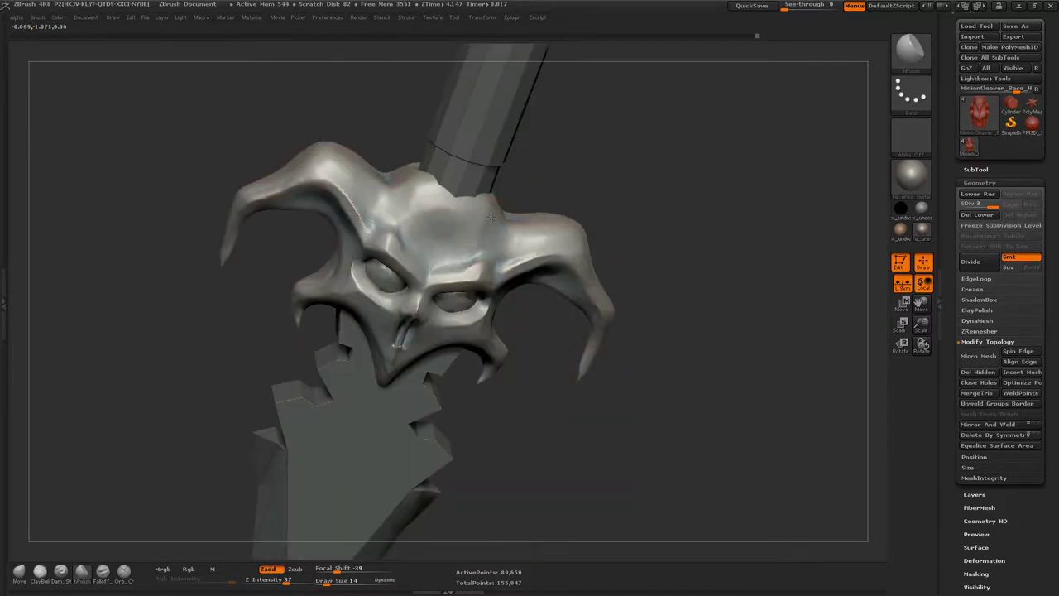
{"action": "mouse_move", "coordinate": [491, 216]}
{"action": "left_mouse_down"}
{"action": "mouse_move", "coordinate": [629, 329]}
{"action": "mouse_move", "coordinate": [624, 311]}
{"action": "mouse_move", "coordinate": [600, 298]}
{"action": "mouse_move", "coordinate": [544, 310]}
{"action": "mouse_move", "coordinate": [596, 298]}
{"action": "mouse_move", "coordinate": [674, 307]}
{"action": "mouse_move", "coordinate": [769, 338]}
{"action": "mouse_move", "coordinate": [779, 331]}
{"action": "left_mouse_up"}
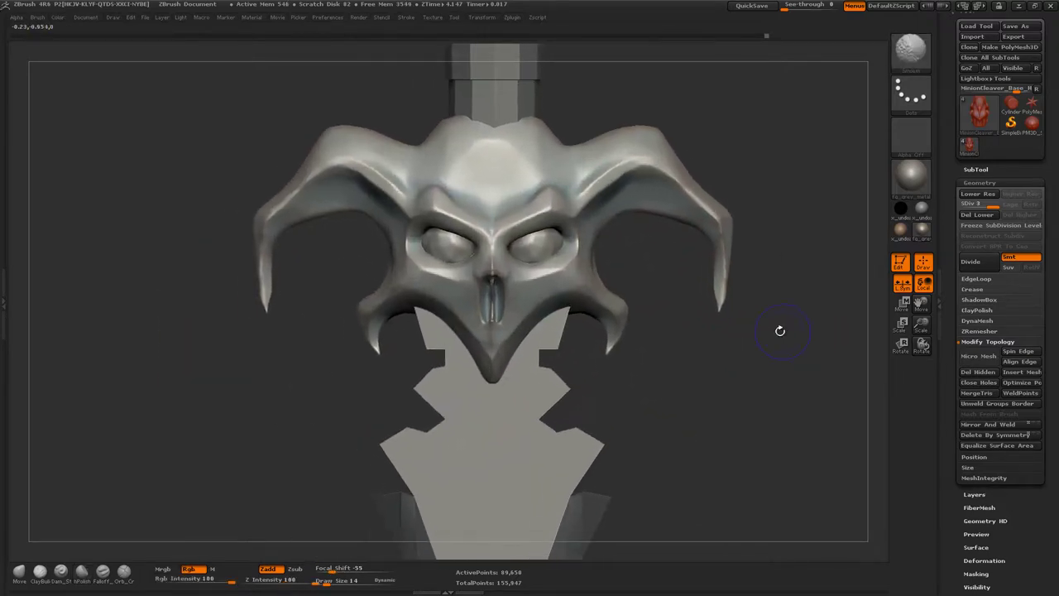
- At SDiv 2, use the Move brush to pull the beak's lower right side down and outward
{"action": "key", "text": "shift+d"}
{"action": "key", "text": "b"}
{"action": "key", "text": "m"}
{"action": "key", "text": "v"}
{"action": "left_click_drag", "start_coordinate": [643, 256], "coordinate": [674, 268], "text": "alt"}
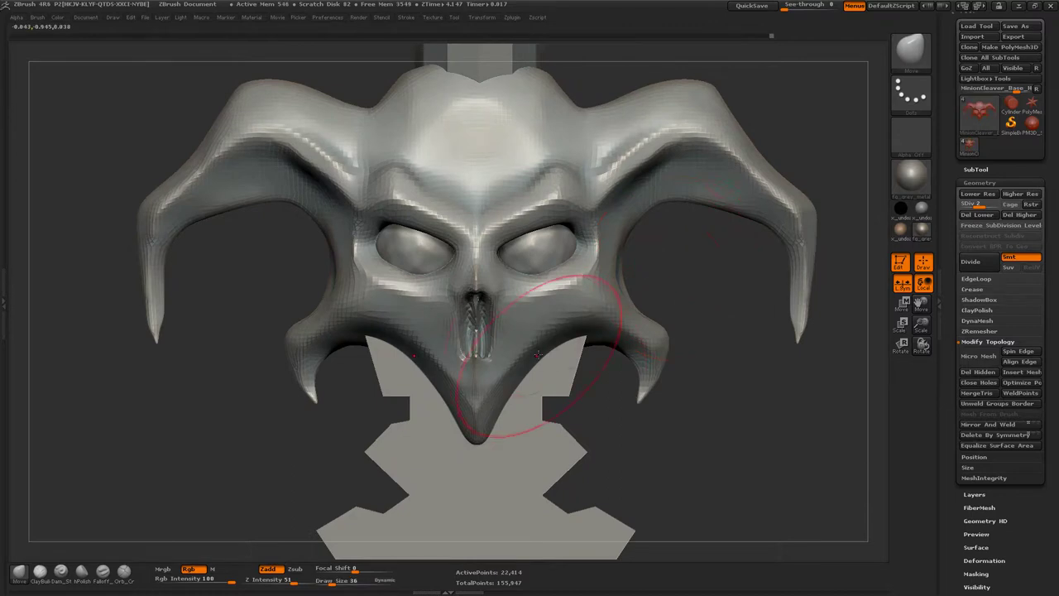
{"action": "left_click_drag", "start_coordinate": [538, 354], "coordinate": [521, 402]}
{"action": "mouse_move", "coordinate": [557, 339]}
{"action": "left_mouse_down"}
{"action": "mouse_move", "coordinate": [580, 290]}
{"action": "mouse_move", "coordinate": [651, 264]}
{"action": "left_mouse_up"}
- Set the brush size to 54, inspect the whole skull and staff, and return to SDiv 3
{"action": "key", "text": "s"}
{"action": "key", "text": "s"}
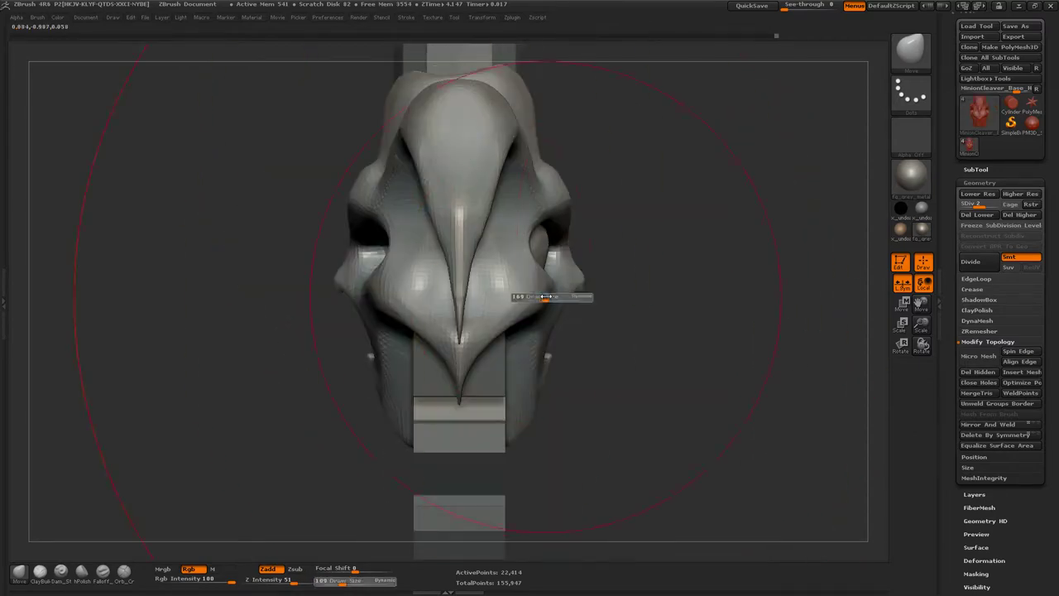
{"action": "mouse_move", "coordinate": [546, 295]}
{"action": "left_mouse_down"}
{"action": "mouse_move", "coordinate": [525, 295]}
{"action": "mouse_move", "coordinate": [671, 248]}
{"action": "left_mouse_up"}
{"action": "left_click_drag", "start_coordinate": [543, 155], "coordinate": [448, 213], "text": "shift"}
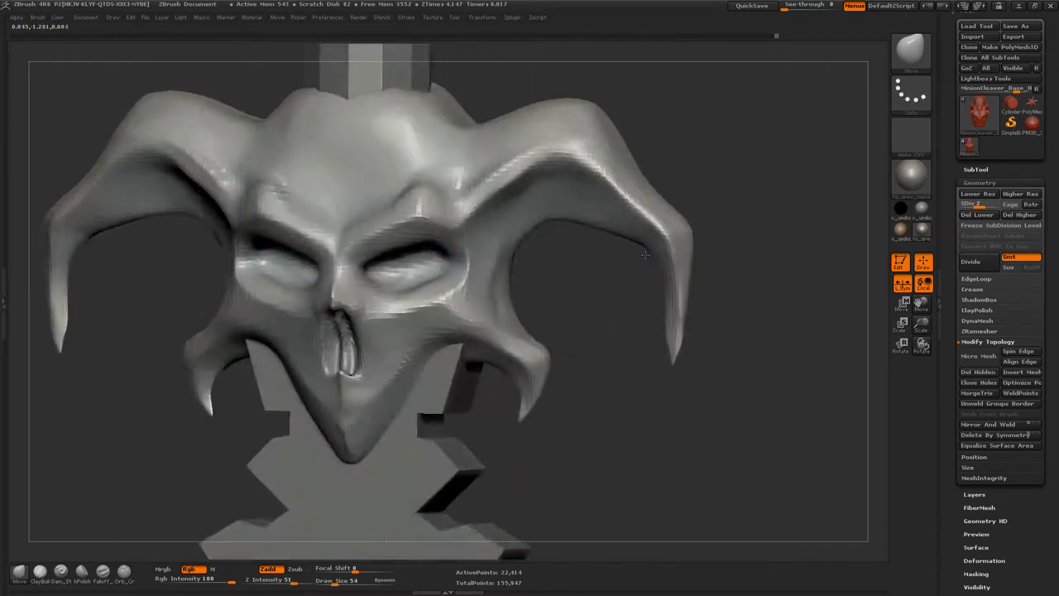
{"action": "mouse_move", "coordinate": [406, 221]}
{"action": "left_mouse_down"}
{"action": "mouse_move", "coordinate": [686, 180]}
{"action": "mouse_move", "coordinate": [586, 212]}
{"action": "mouse_move", "coordinate": [711, 235]}
{"action": "mouse_move", "coordinate": [513, 283]}
{"action": "mouse_move", "coordinate": [585, 236]}
{"action": "left_mouse_up"}
{"action": "key", "text": "d"}
- Switch from the DamStandard to the Standard brush and zoom in on the right horn tip
{"action": "key", "text": "b"}
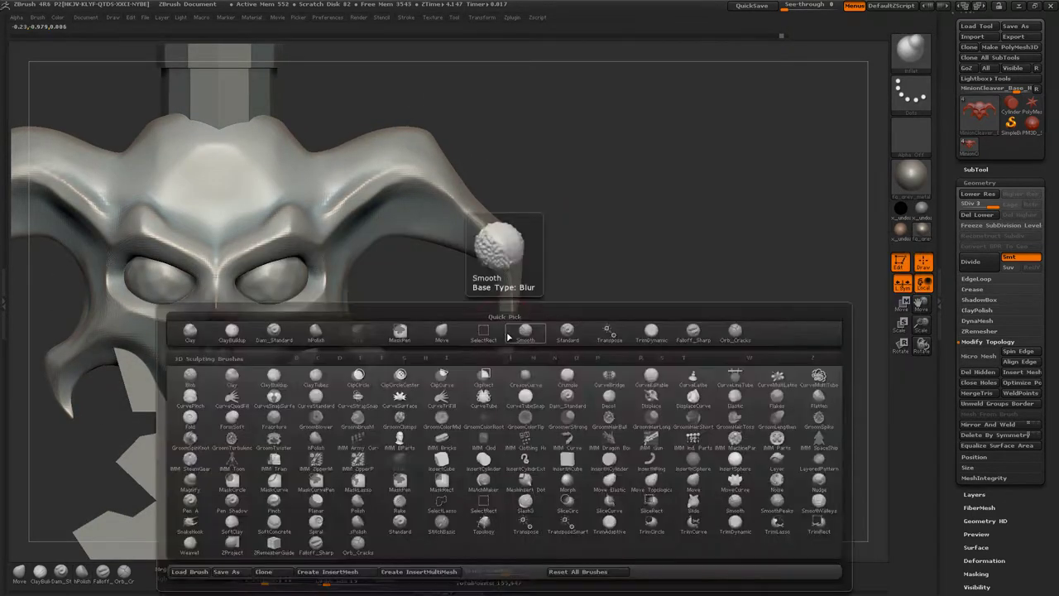
{"action": "key", "text": "d"}
{"action": "key", "text": "s"}
{"action": "mouse_move", "coordinate": [507, 327]}
{"action": "left_mouse_down"}
{"action": "mouse_move", "coordinate": [503, 354]}
{"action": "mouse_move", "coordinate": [598, 321]}
{"action": "mouse_move", "coordinate": [539, 309]}
{"action": "mouse_move", "coordinate": [565, 322]}
{"action": "mouse_move", "coordinate": [521, 331]}
{"action": "mouse_move", "coordinate": [514, 317]}
{"action": "left_mouse_up"}
{"action": "key", "text": "b"}
{"action": "key", "text": "s"}
{"action": "key", "text": "t"}
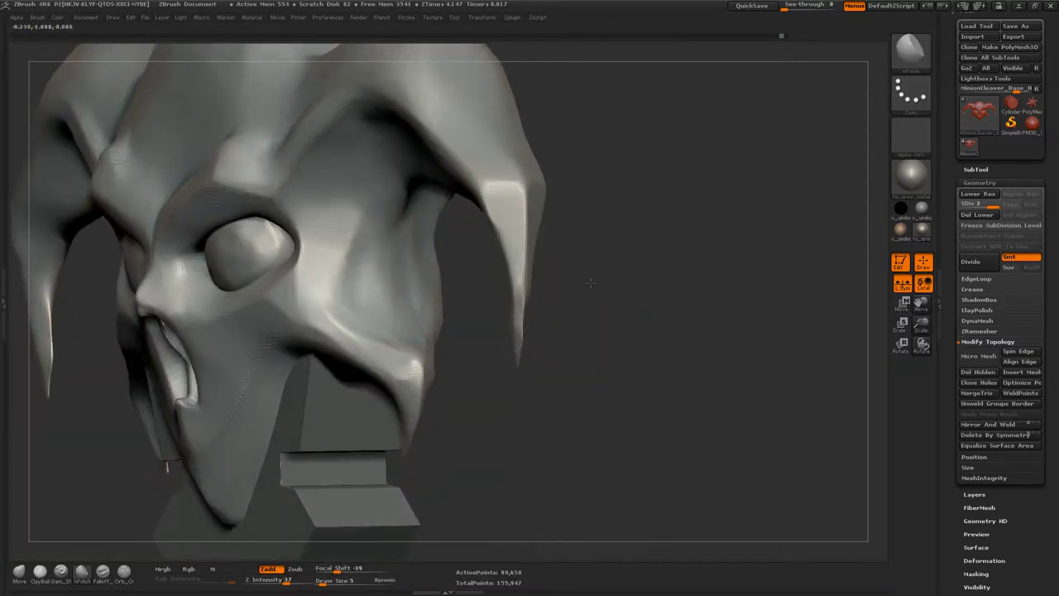
{"action": "mouse_move", "coordinate": [590, 283]}
{"action": "left_mouse_down"}
{"action": "mouse_move", "coordinate": [539, 303]}
{"action": "mouse_move", "coordinate": [510, 341]}
{"action": "mouse_move", "coordinate": [441, 303]}
{"action": "left_mouse_up"}
- Smooth the right horn tip at the highest subdivision level, viewing it from several angles
{"action": "key", "text": "shift+d"}
{"action": "key", "text": "shift+d"}
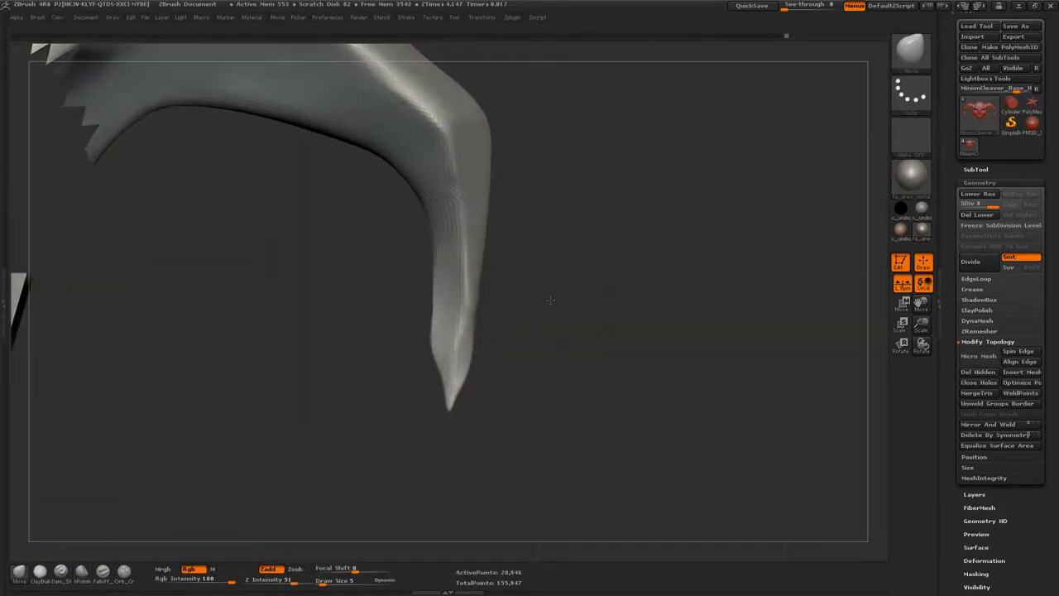
{"action": "key", "text": "d"}
{"action": "key", "text": "d"}
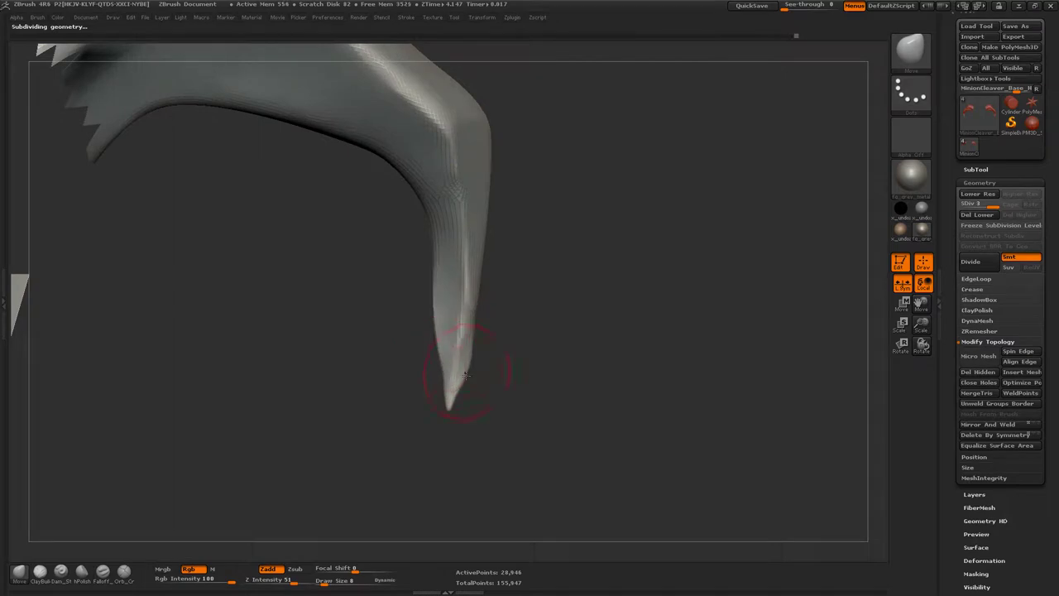
{"action": "key", "text": "shift"}
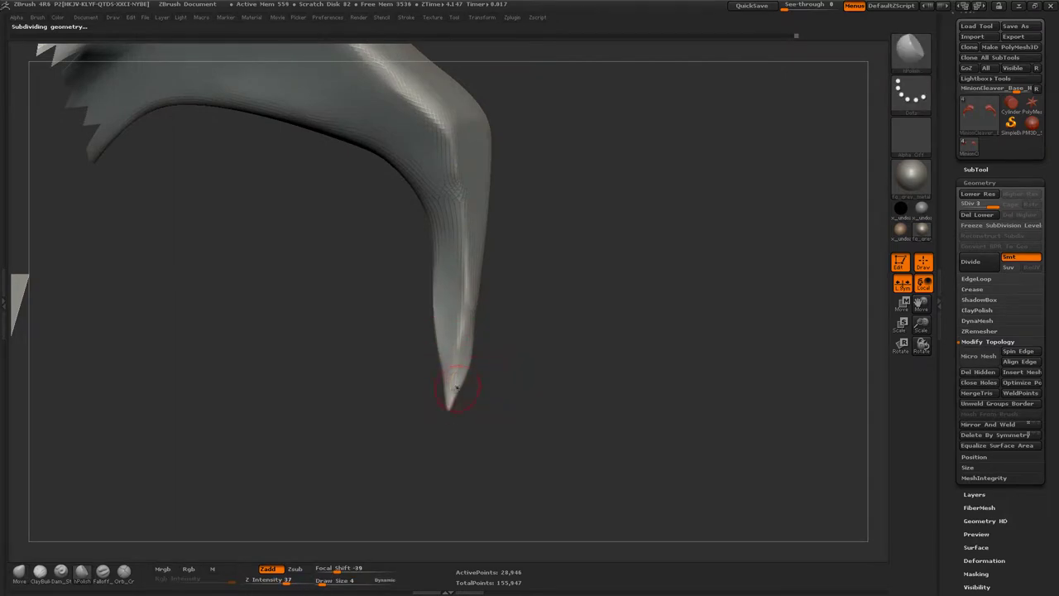
{"action": "left_click_drag", "start_coordinate": [515, 321], "coordinate": [485, 345]}
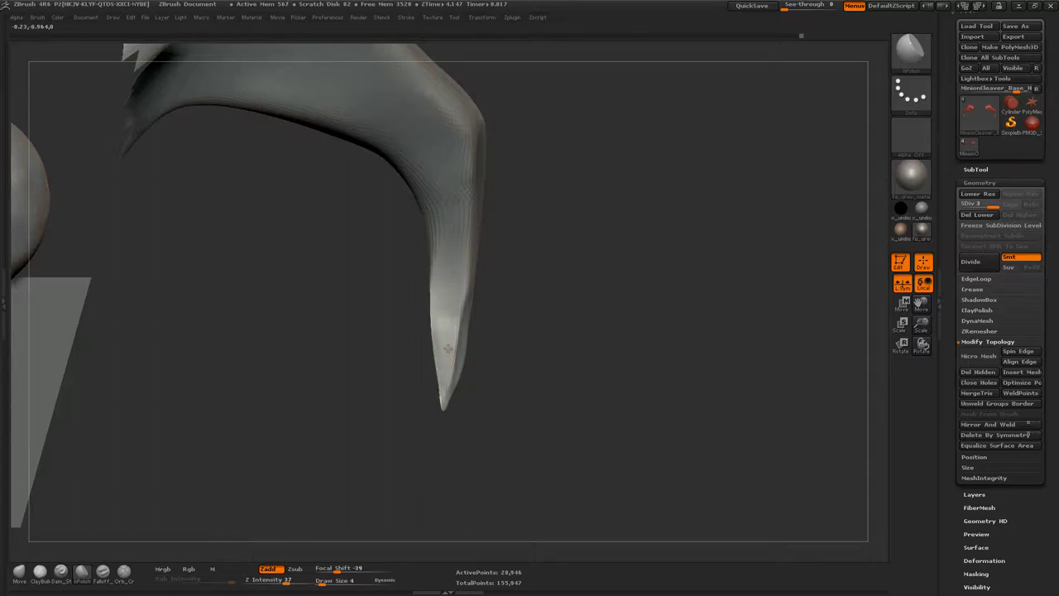
{"action": "mouse_move", "coordinate": [447, 348]}
{"action": "left_mouse_down"}
{"action": "mouse_move", "coordinate": [454, 376]}
{"action": "mouse_move", "coordinate": [464, 300]}
{"action": "mouse_move", "coordinate": [457, 396]}
{"action": "left_mouse_up"}
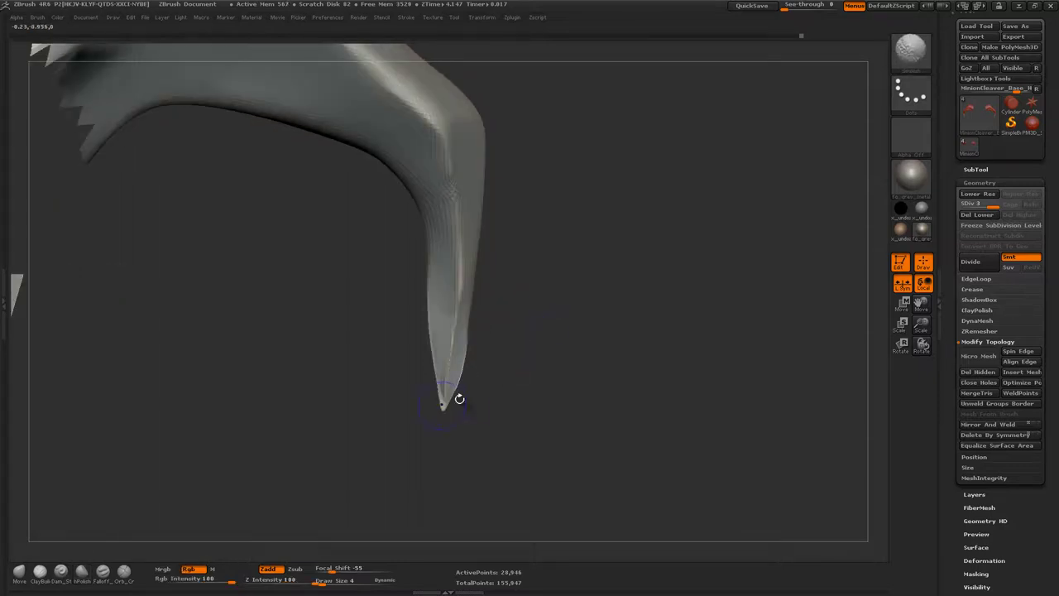
{"action": "key", "text": "f"}
{"action": "key", "text": "b"}
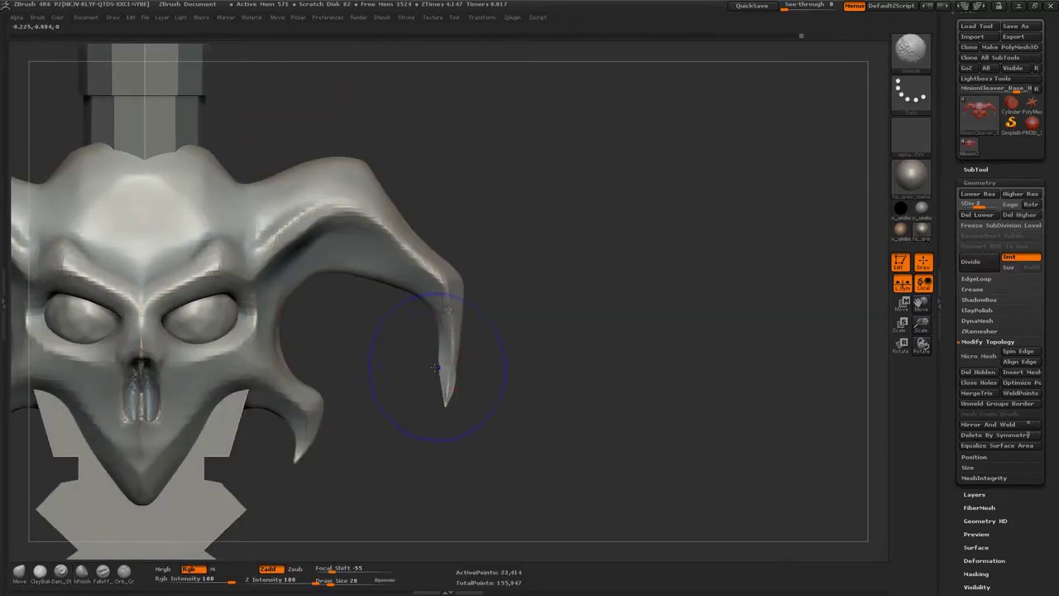
{"action": "key", "text": "b"}
{"action": "left_click", "coordinate": [443, 374]}
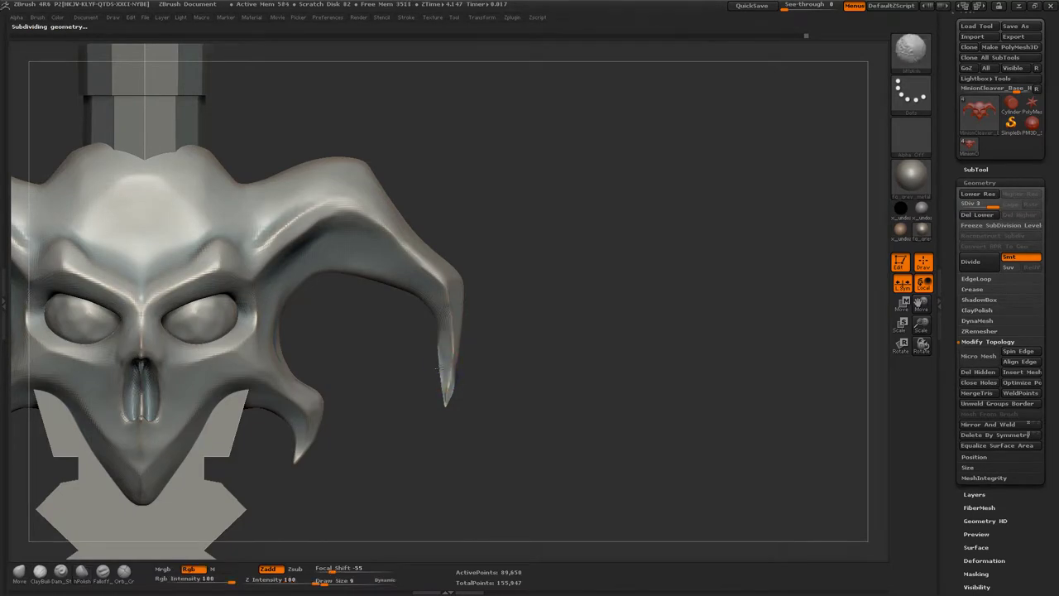
{"action": "left_click_drag", "start_coordinate": [436, 372], "coordinate": [551, 352], "text": "alt"}
- Shrink the brush to size 6, undo two stray strokes and refine the horn's tapered point
{"action": "key", "text": "b"}
{"action": "left_click", "coordinate": [436, 359]}
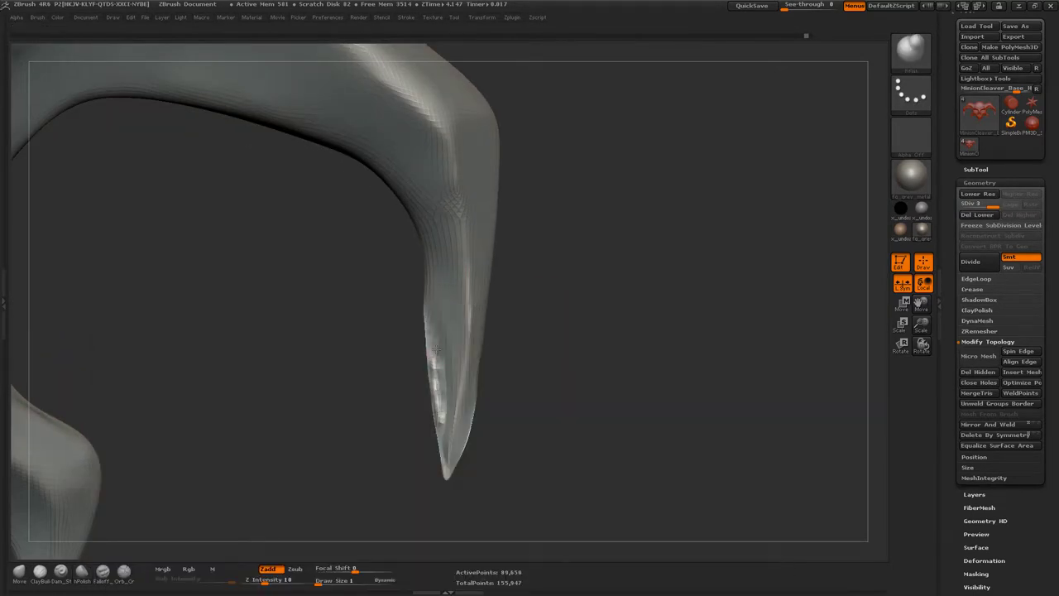
{"action": "left_click_drag", "start_coordinate": [432, 348], "coordinate": [436, 357]}
{"action": "key", "text": "s"}
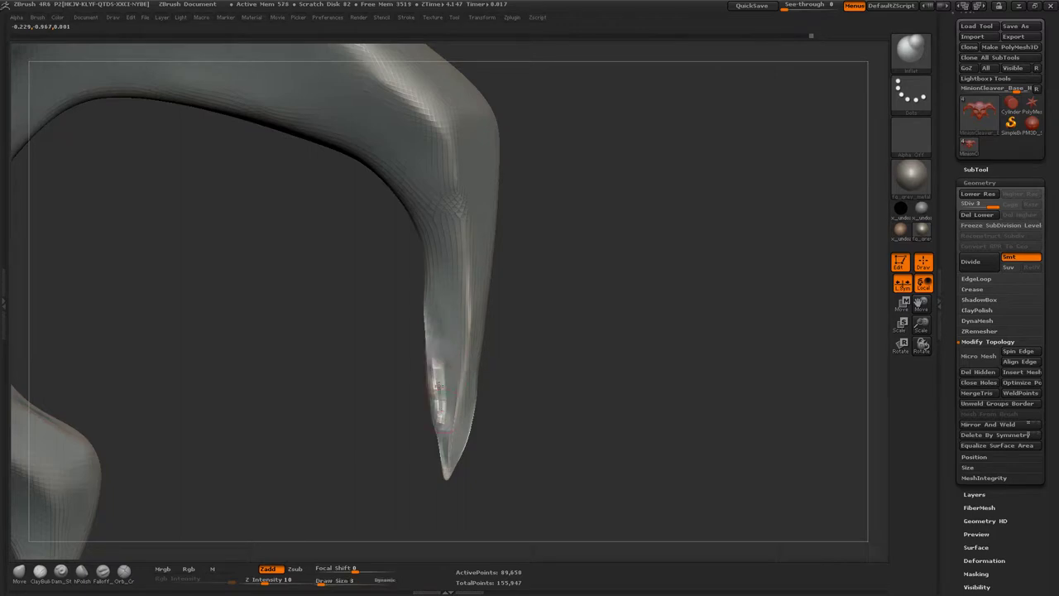
{"action": "key", "text": "ctrl+z"}
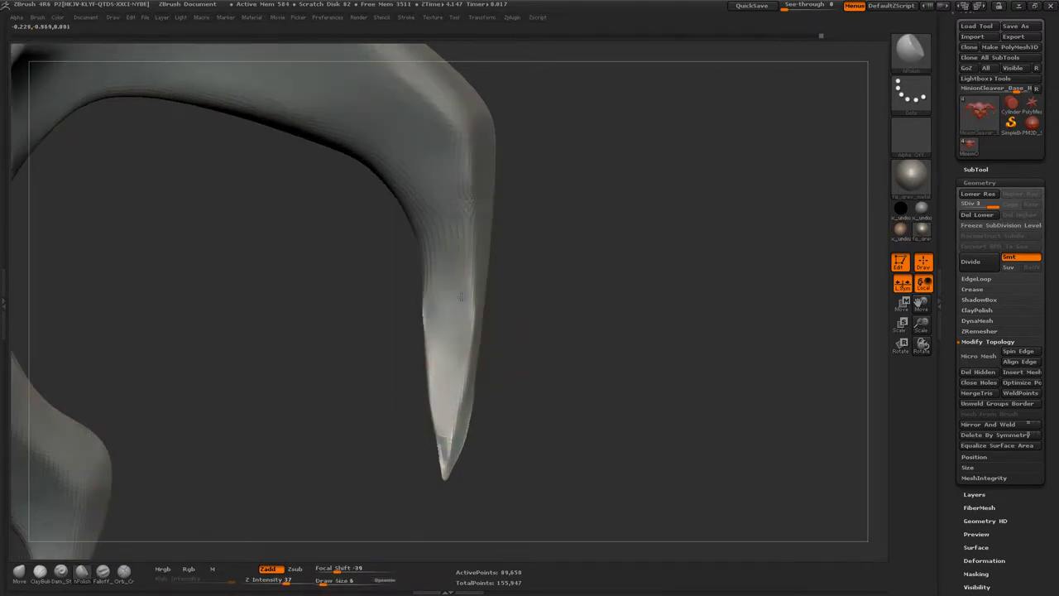
{"action": "key", "text": "ctrl+z"}
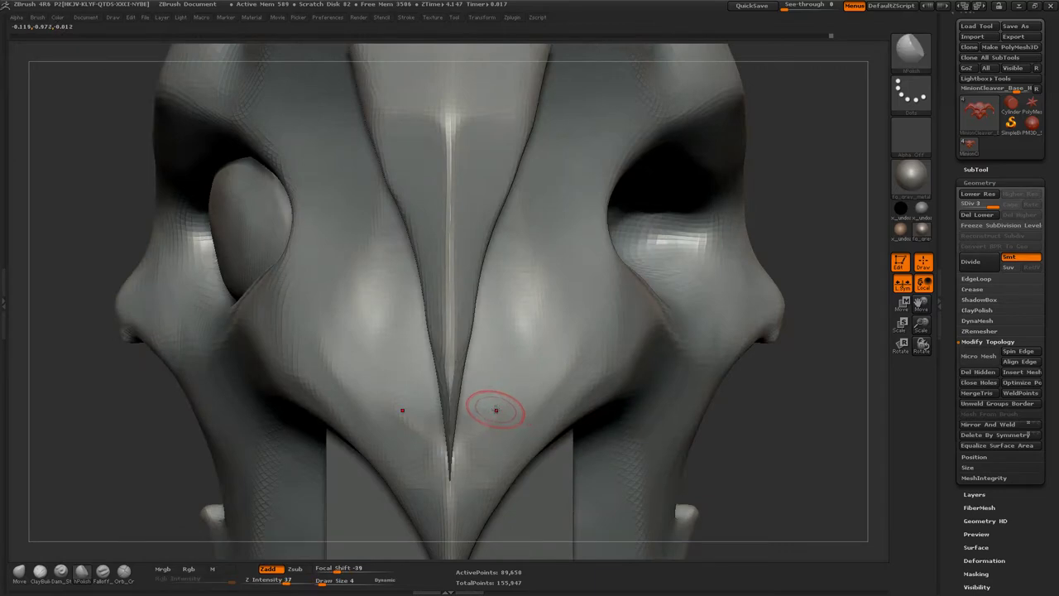
{"action": "mouse_move", "coordinate": [492, 406]}
{"action": "left_mouse_down"}
{"action": "mouse_move", "coordinate": [456, 450]}
{"action": "mouse_move", "coordinate": [581, 390]}
{"action": "left_mouse_up"}
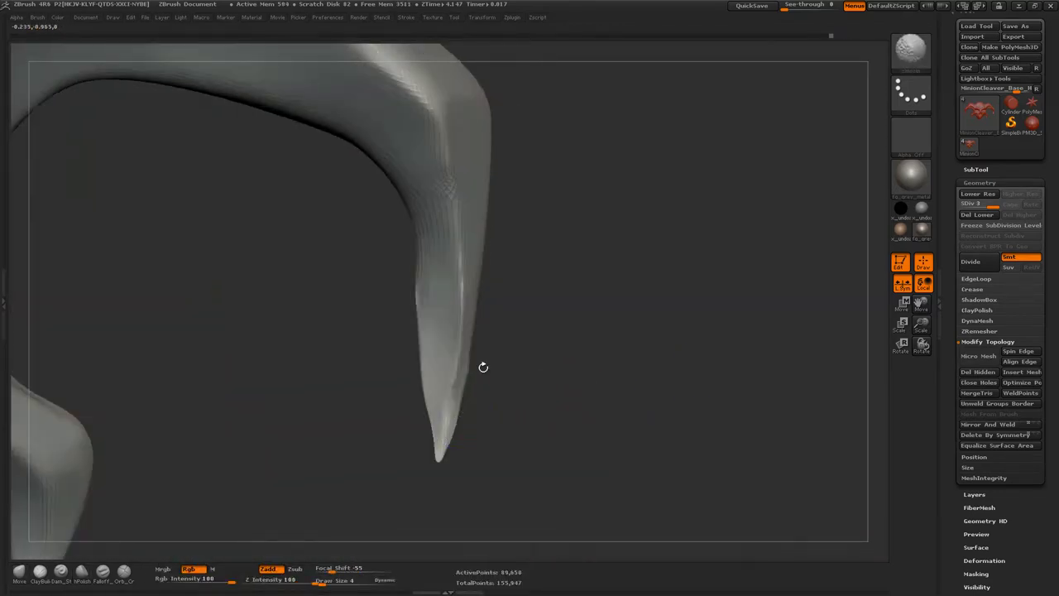
{"action": "left_click_drag", "start_coordinate": [429, 447], "coordinate": [554, 286]}
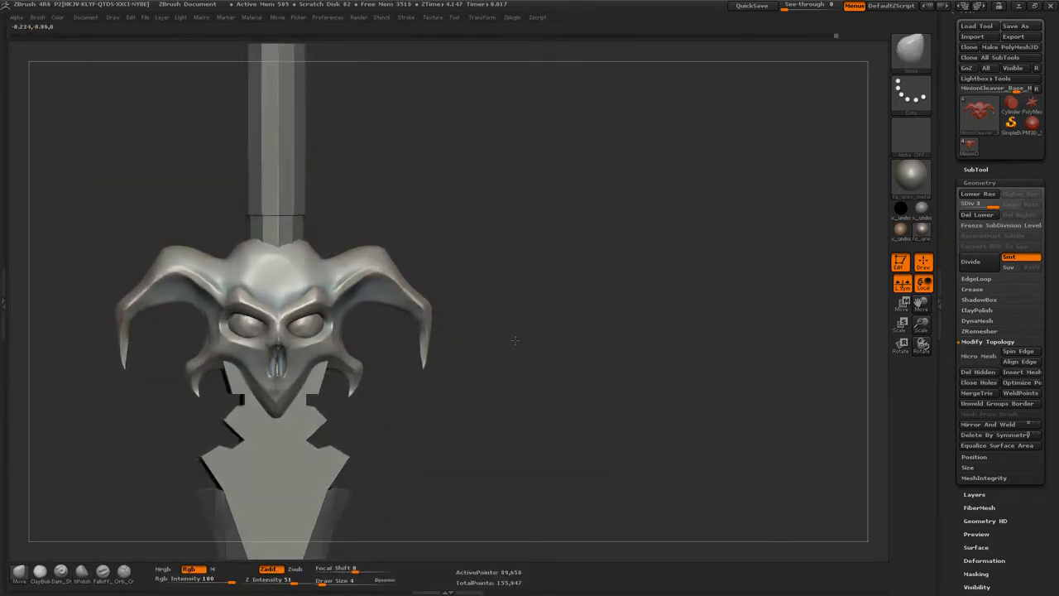
- Carve crease ridges across the forehead, along the horn's upper edge and down the skull top
{"action": "left_click", "coordinate": [102, 571]}
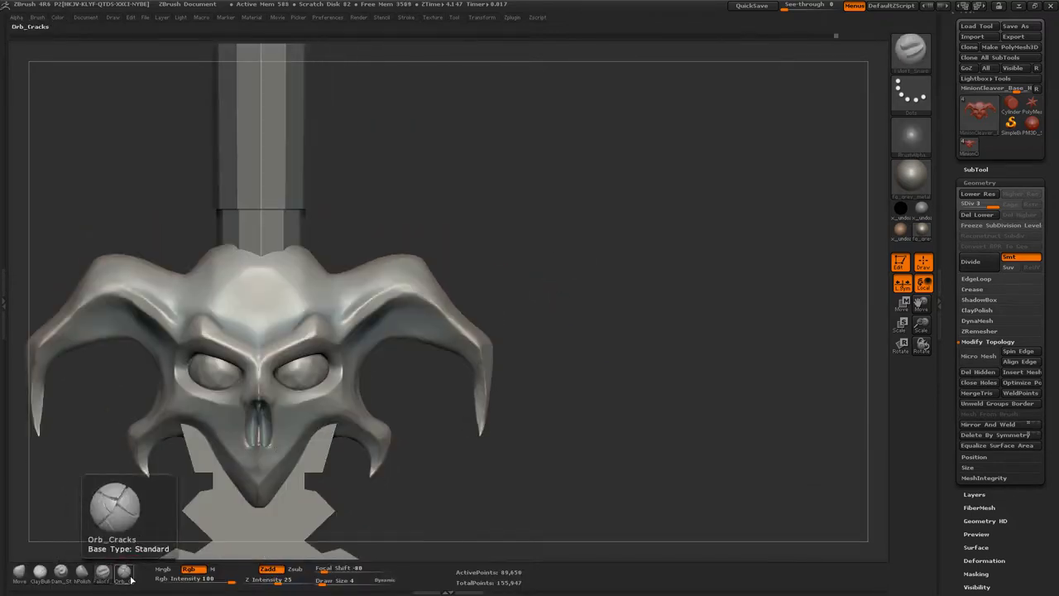
{"action": "mouse_move", "coordinate": [629, 463]}
{"action": "left_mouse_down"}
{"action": "mouse_move", "coordinate": [716, 235]}
{"action": "mouse_move", "coordinate": [662, 314]}
{"action": "left_mouse_up"}
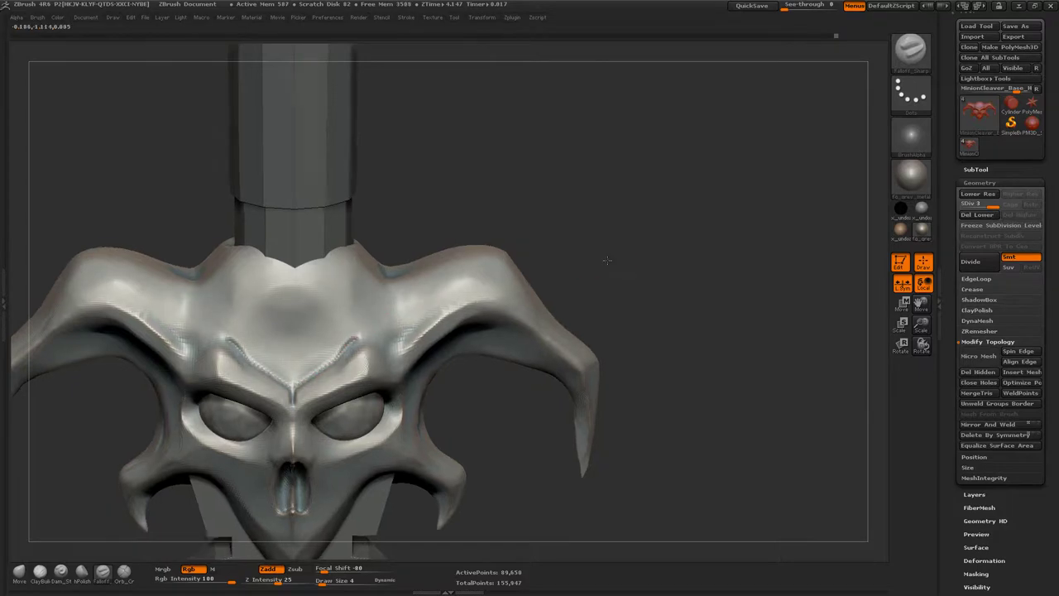
{"action": "mouse_move", "coordinate": [375, 329]}
{"action": "left_mouse_down"}
{"action": "mouse_move", "coordinate": [331, 347]}
{"action": "mouse_move", "coordinate": [281, 392]}
{"action": "left_mouse_up"}
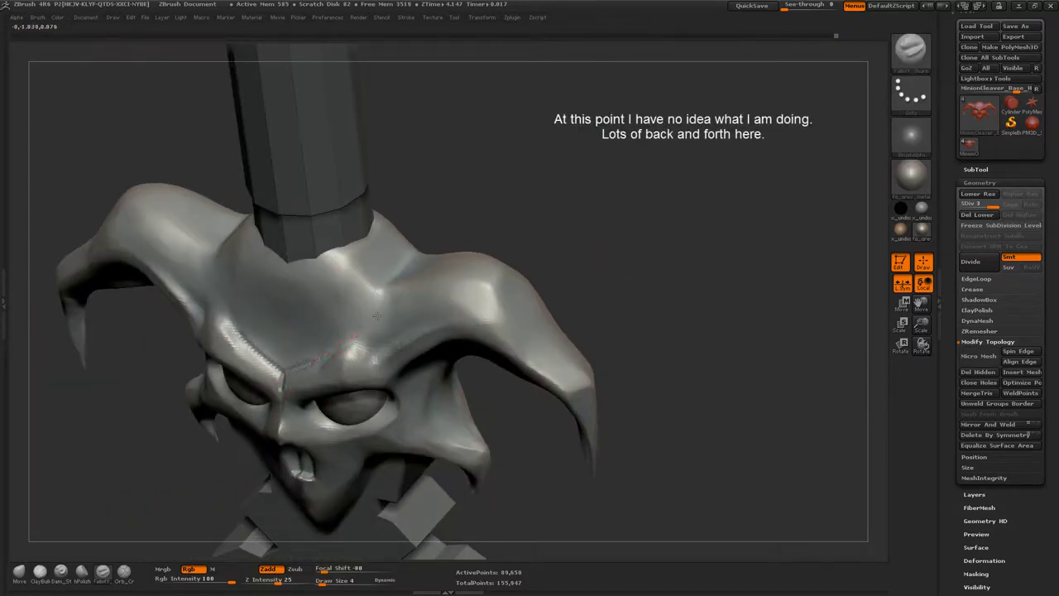
{"action": "mouse_move", "coordinate": [450, 309]}
{"action": "left_mouse_down"}
{"action": "mouse_move", "coordinate": [638, 279]}
{"action": "mouse_move", "coordinate": [404, 349]}
{"action": "left_mouse_up"}
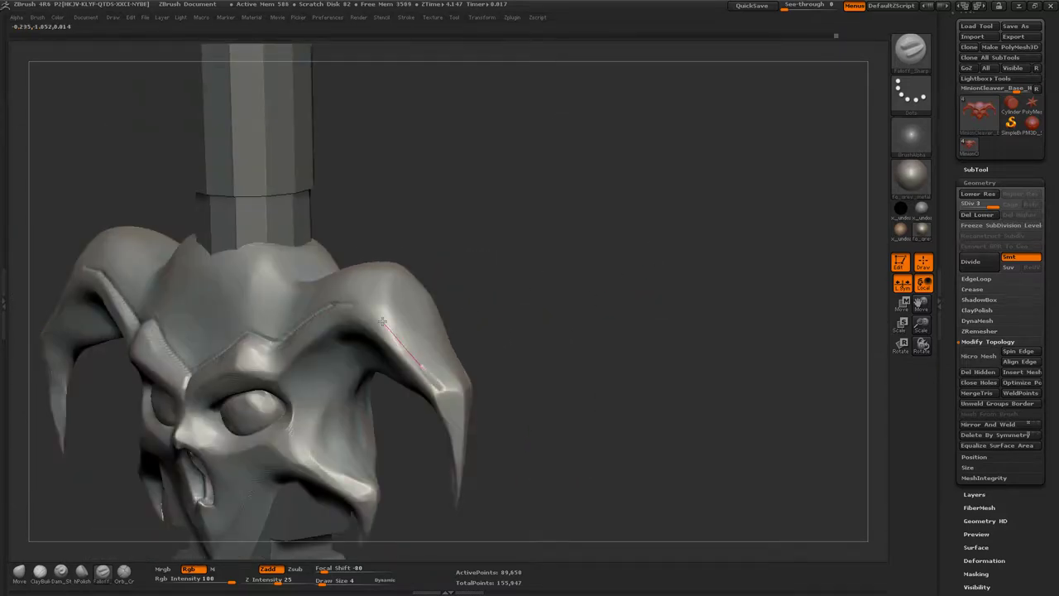
{"action": "mouse_move", "coordinate": [381, 279]}
{"action": "left_mouse_down"}
{"action": "mouse_move", "coordinate": [445, 307]}
{"action": "mouse_move", "coordinate": [417, 336]}
{"action": "mouse_move", "coordinate": [378, 284]}
{"action": "left_mouse_up"}
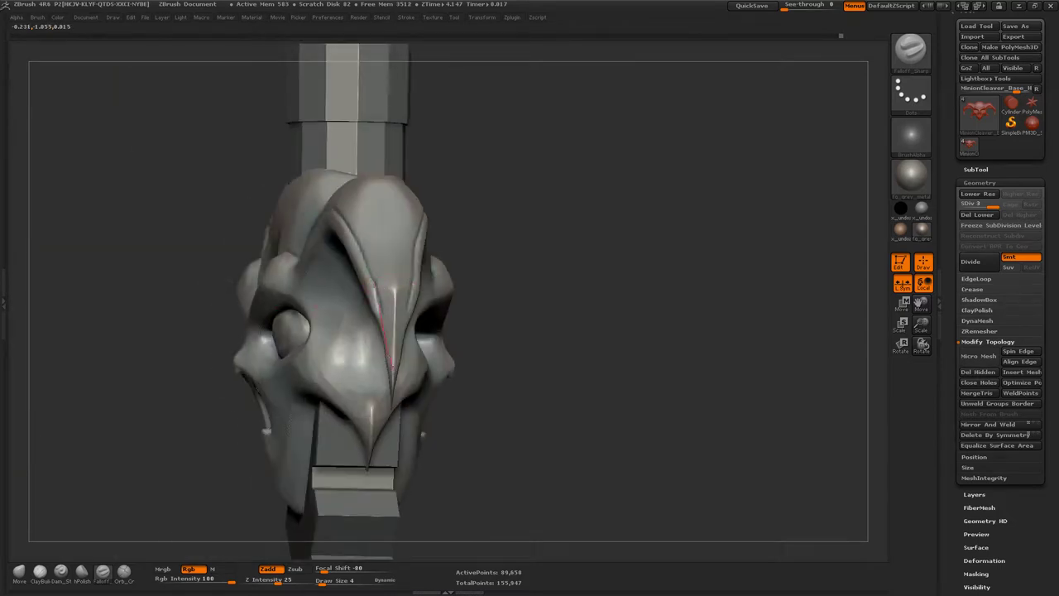
{"action": "mouse_move", "coordinate": [426, 405]}
{"action": "left_mouse_down"}
{"action": "mouse_move", "coordinate": [430, 260]}
{"action": "mouse_move", "coordinate": [535, 243]}
{"action": "mouse_move", "coordinate": [204, 385]}
{"action": "left_mouse_up"}
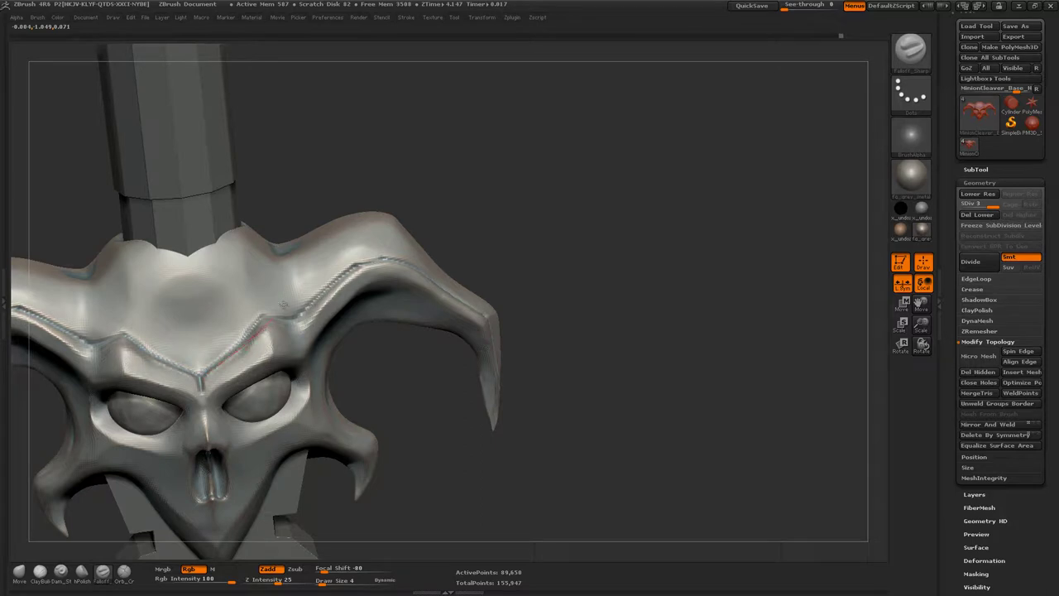
- Switch to the hPolish brush, cycling subdivision levels while turning the skull to face front
{"action": "left_click_drag", "start_coordinate": [473, 231], "coordinate": [252, 331]}
{"action": "mouse_move", "coordinate": [325, 332]}
{"action": "left_mouse_down"}
{"action": "mouse_move", "coordinate": [276, 331]}
{"action": "mouse_move", "coordinate": [537, 279]}
{"action": "mouse_move", "coordinate": [620, 201]}
{"action": "left_mouse_up"}
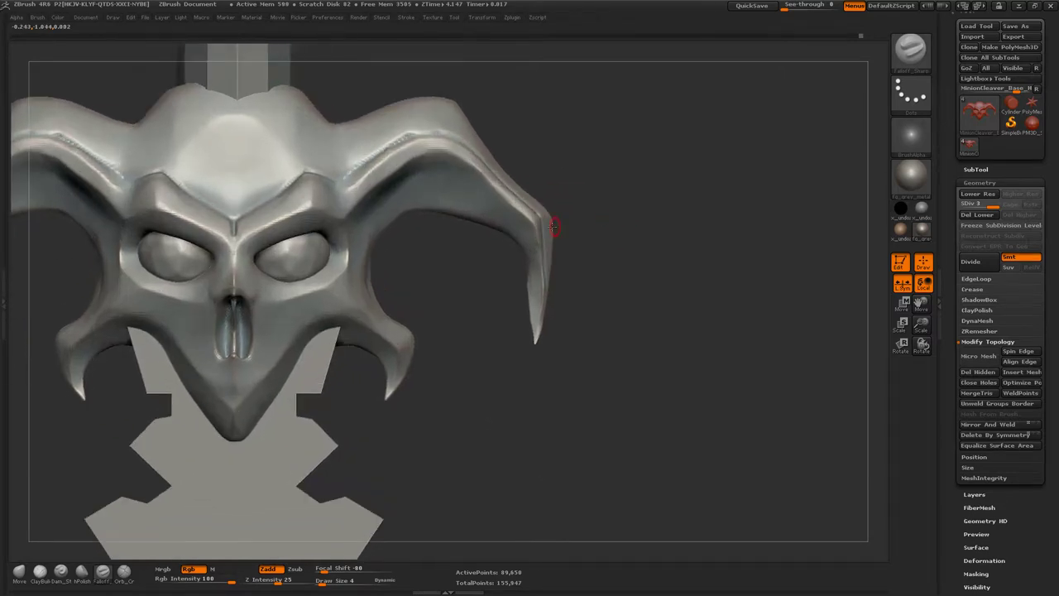
{"action": "key", "text": "shift+d"}
{"action": "mouse_move", "coordinate": [413, 284]}
{"action": "left_mouse_down"}
{"action": "mouse_move", "coordinate": [254, 289]}
{"action": "mouse_move", "coordinate": [433, 276]}
{"action": "mouse_move", "coordinate": [304, 307]}
{"action": "left_mouse_up"}
{"action": "key", "text": "d"}
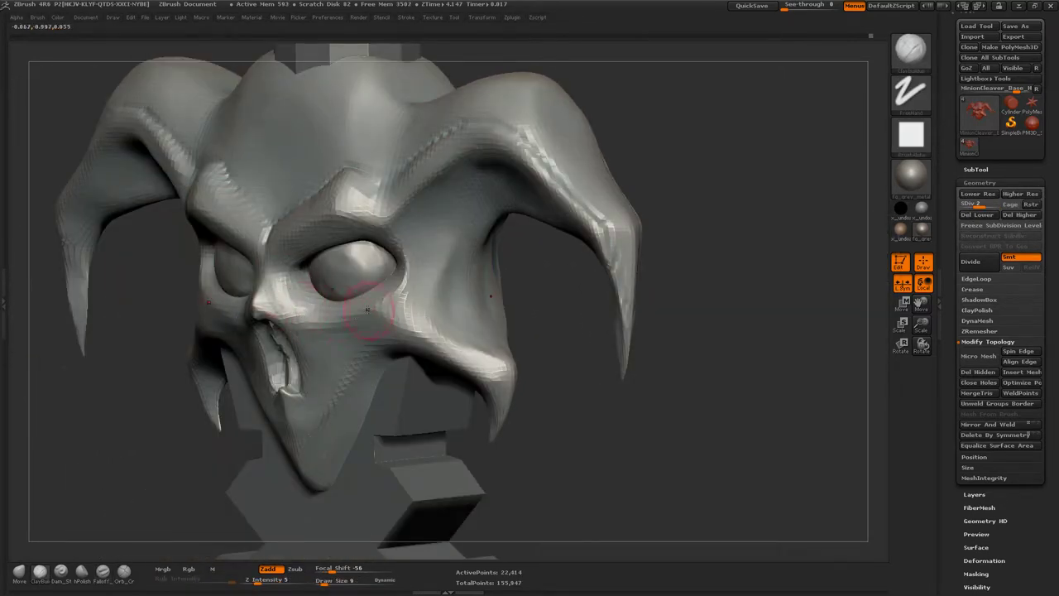
{"action": "left_click_drag", "start_coordinate": [279, 294], "coordinate": [286, 305]}
{"action": "key", "text": "d"}
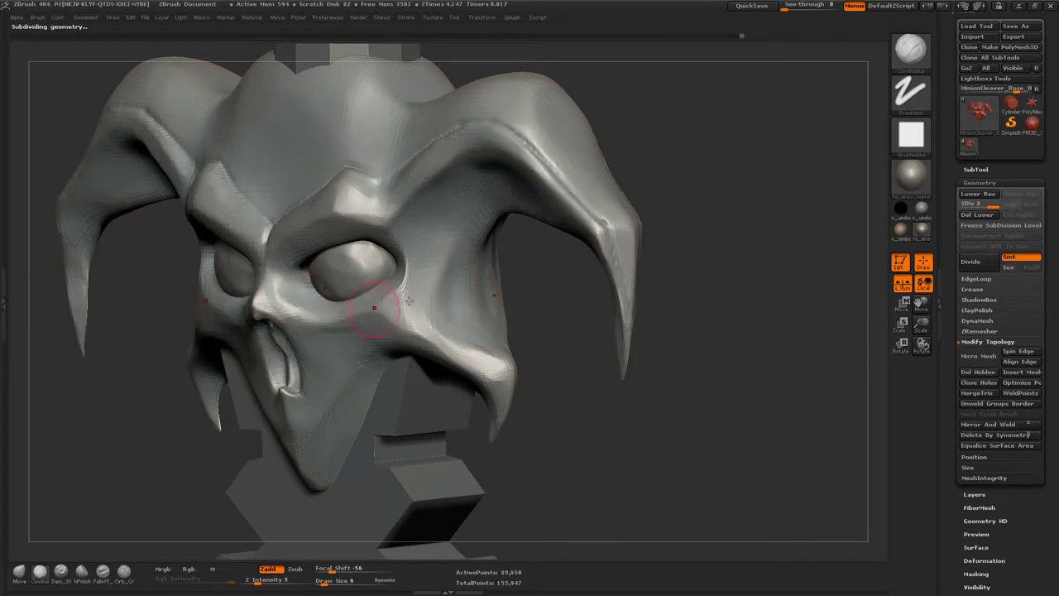
{"action": "key", "text": "b"}
{"action": "key", "text": "h"}
{"action": "key", "text": "p"}
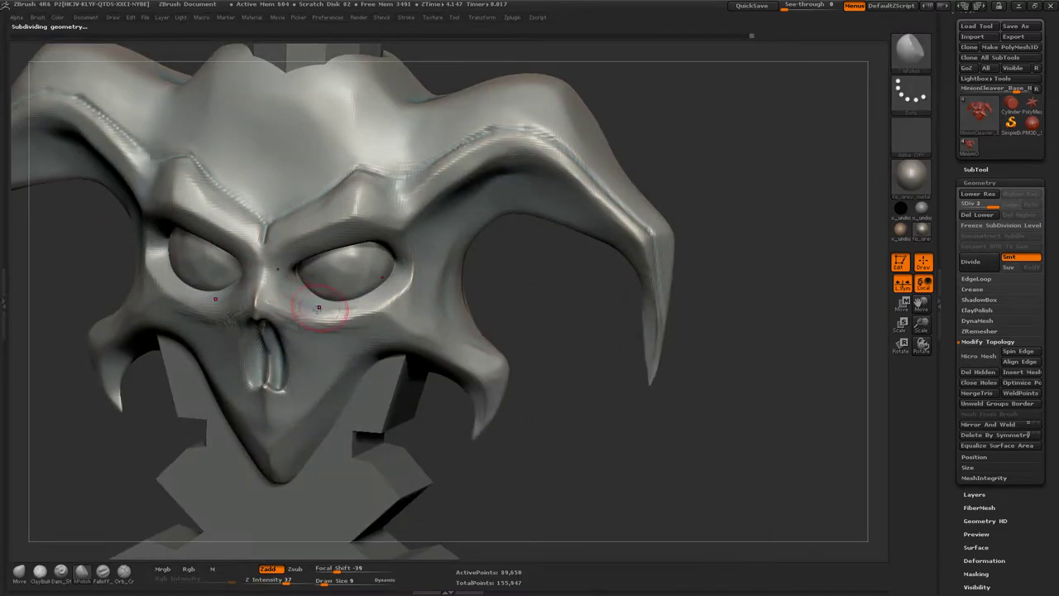
{"action": "left_click_drag", "start_coordinate": [352, 321], "coordinate": [511, 223]}
- Try the Standard and ClayBuildup brushes across subdivision levels, then reframe the hilt at an angle
{"action": "key", "text": "shift+d"}
{"action": "key", "text": "shift+d"}
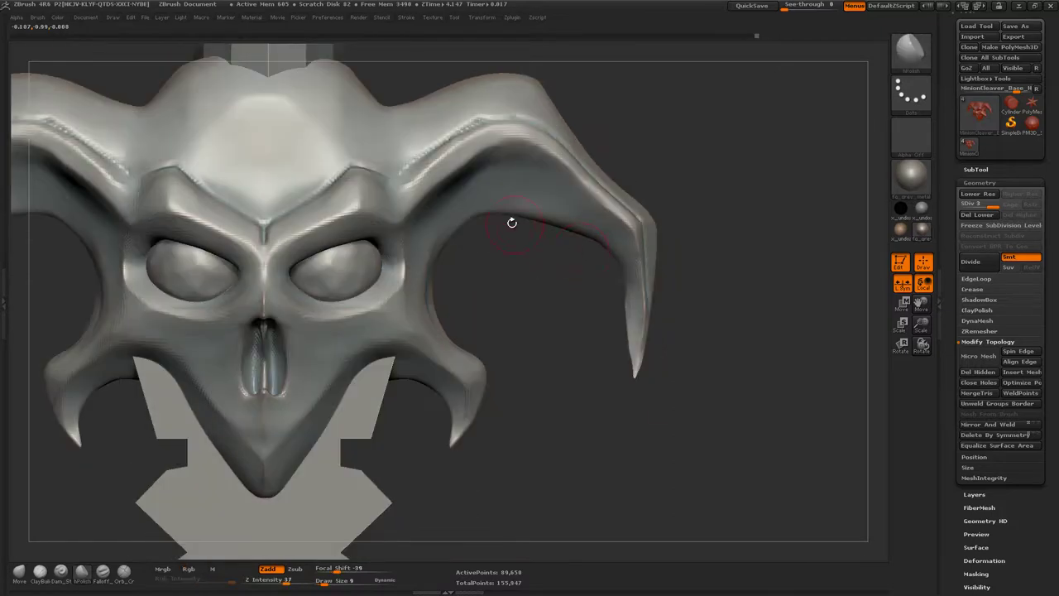
{"action": "key", "text": "b"}
{"action": "key", "text": "s"}
{"action": "key", "text": "t"}
{"action": "left_click_drag", "start_coordinate": [308, 276], "coordinate": [298, 287]}
{"action": "key", "text": "d"}
{"action": "key", "text": "b"}
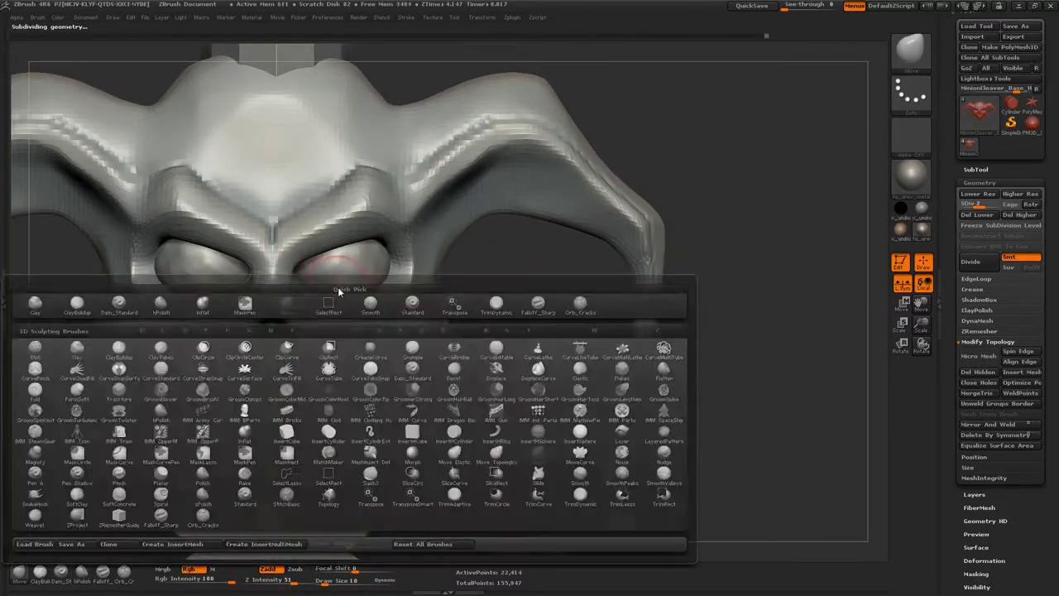
{"action": "key", "text": "c"}
{"action": "key", "text": "b"}
{"action": "key", "text": "d"}
{"action": "key", "text": "f"}
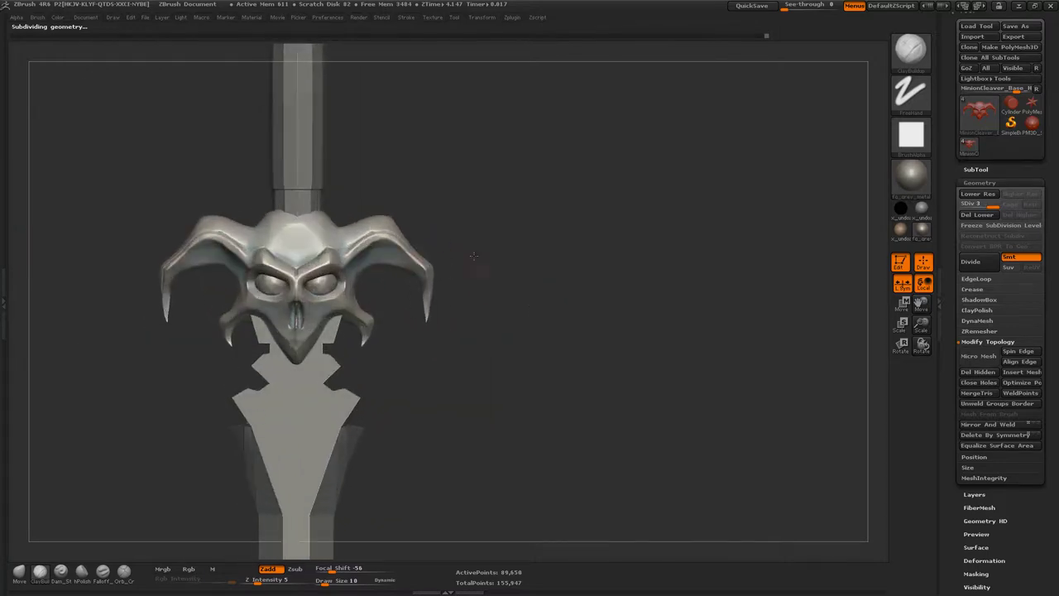
{"action": "left_click_drag", "start_coordinate": [544, 307], "coordinate": [468, 235], "text": "alt"}
{"action": "mouse_move", "coordinate": [459, 287]}
{"action": "left_mouse_down", "text": "alt"}
{"action": "mouse_move", "coordinate": [529, 306]}
{"action": "mouse_move", "coordinate": [541, 281]}
{"action": "mouse_move", "coordinate": [508, 229]}
{"action": "mouse_move", "coordinate": [123, 527]}
{"action": "left_mouse_up", "text": "alt"}
- Set the Move brush to size 12, mask a rectangle over the skull top, and return to SDiv 3
{"action": "left_click", "coordinate": [102, 571]}
{"action": "left_click_drag", "start_coordinate": [559, 310], "coordinate": [329, 315]}
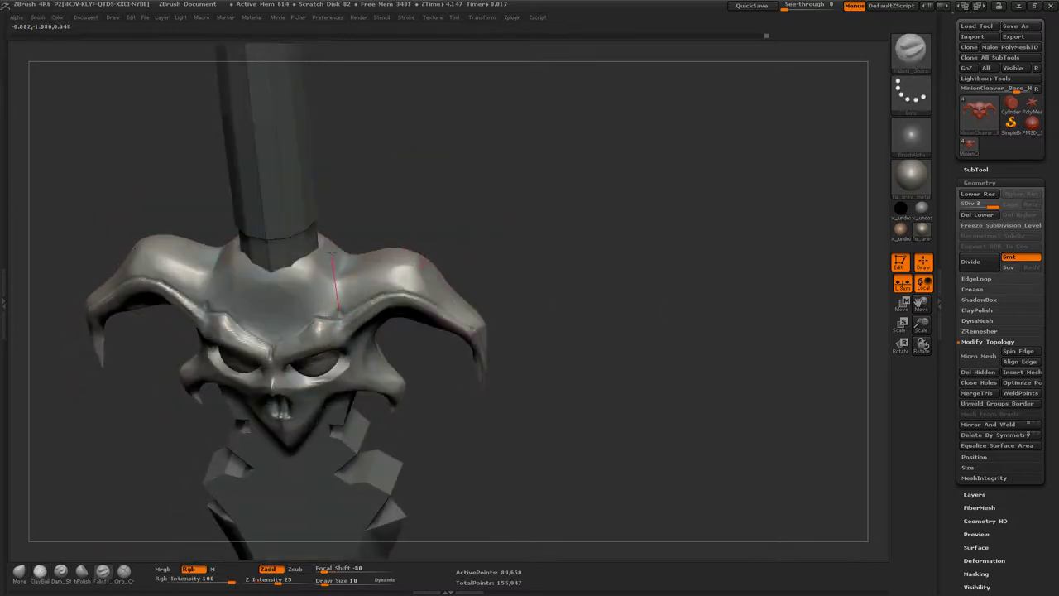
{"action": "mouse_move", "coordinate": [357, 216]}
{"action": "left_mouse_down", "text": "shift"}
{"action": "mouse_move", "coordinate": [444, 228]}
{"action": "mouse_move", "coordinate": [434, 205]}
{"action": "left_mouse_up", "text": "shift"}
{"action": "left_click_drag", "start_coordinate": [545, 303], "coordinate": [463, 256], "text": "alt"}
{"action": "key", "text": "shift+d"}
{"action": "key", "text": "b"}
{"action": "key", "text": "m"}
{"action": "key", "text": "v"}
{"action": "key", "text": "s"}
{"action": "left_click_drag", "start_coordinate": [289, 272], "coordinate": [274, 271]}
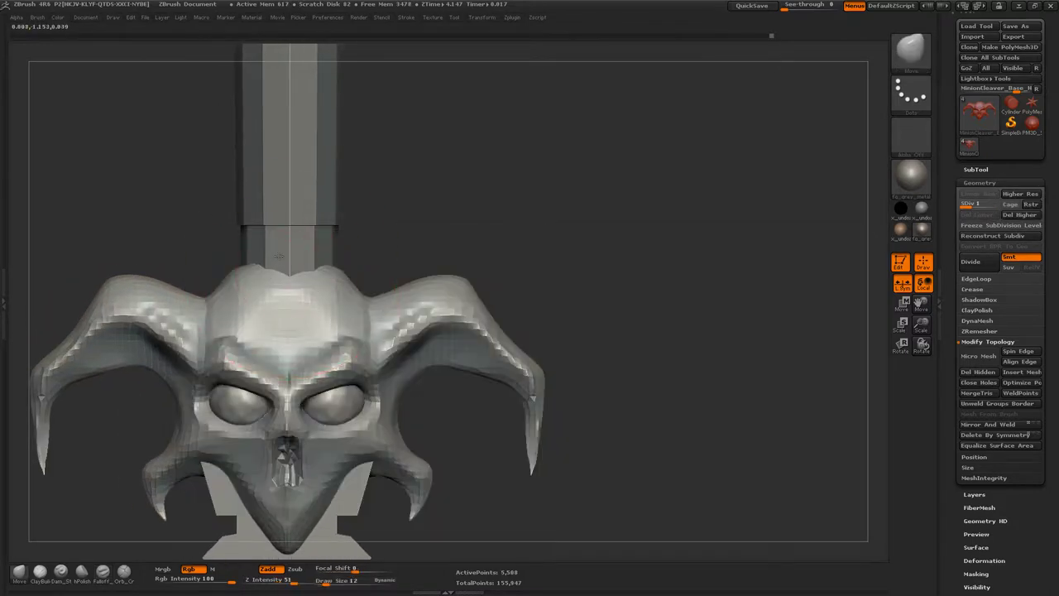
{"action": "left_click_drag", "start_coordinate": [389, 182], "coordinate": [225, 279], "text": "ctrl"}
{"action": "key", "text": "ctrl+d"}
- Mask the top of the skull and step up to the highest subdivision level
{"action": "left_click_drag", "start_coordinate": [389, 198], "coordinate": [210, 279], "text": "ctrl"}
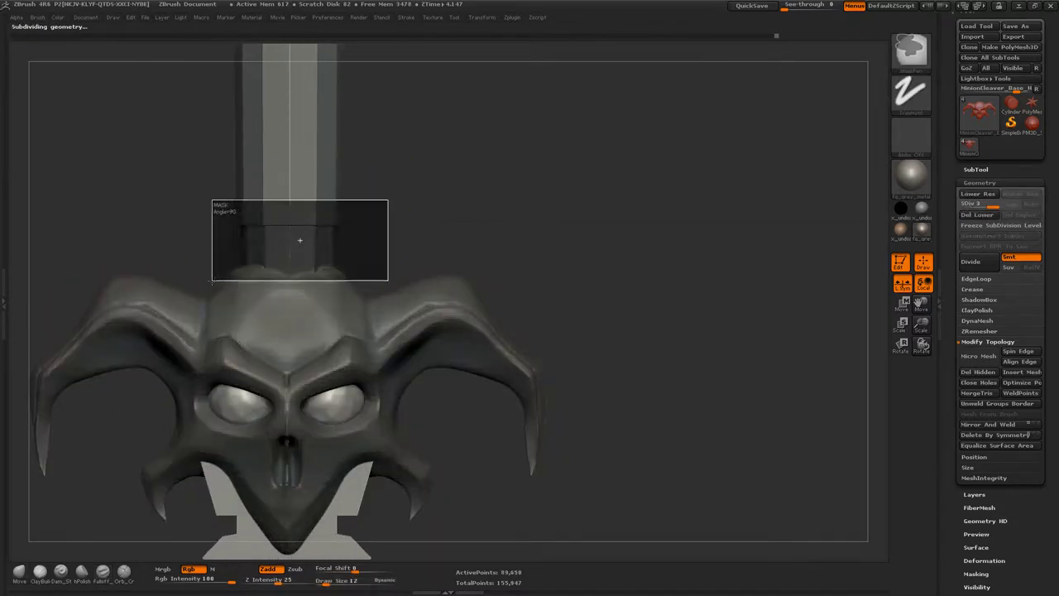
{"action": "key", "text": "ctrl+d"}
{"action": "mouse_move", "coordinate": [448, 187]}
{"action": "left_mouse_down", "text": "ctrl"}
{"action": "mouse_move", "coordinate": [225, 261]}
{"action": "mouse_move", "coordinate": [385, 246]}
{"action": "left_mouse_up", "text": "ctrl"}
- Solo the skull hilt subtool, turn it to face the forehead, and shrink the brush for fine engraving
{"action": "left_click", "coordinate": [984, 170]}
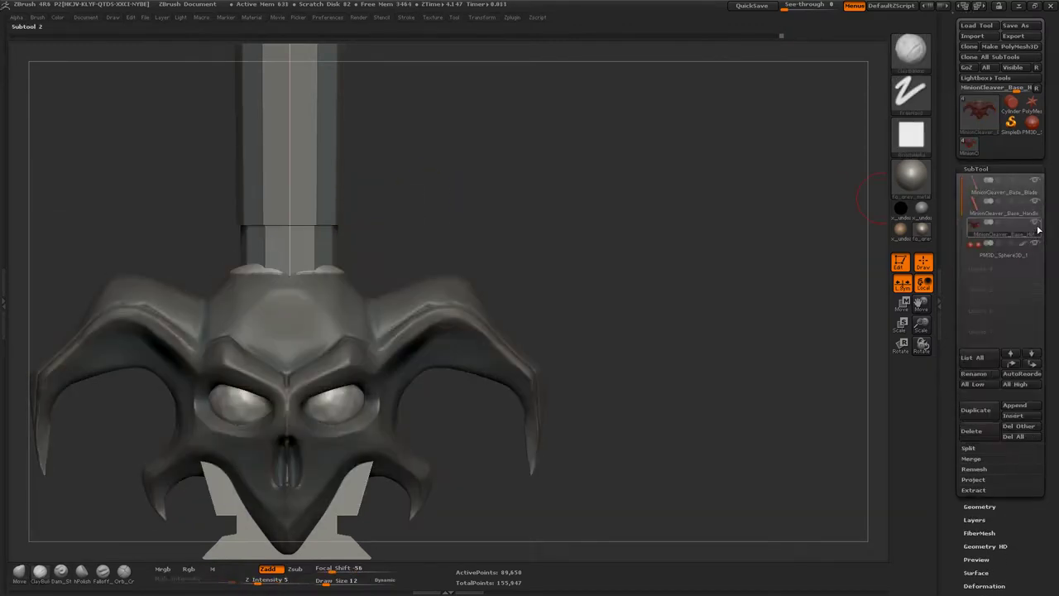
{"action": "left_click_drag", "start_coordinate": [628, 249], "coordinate": [263, 234]}
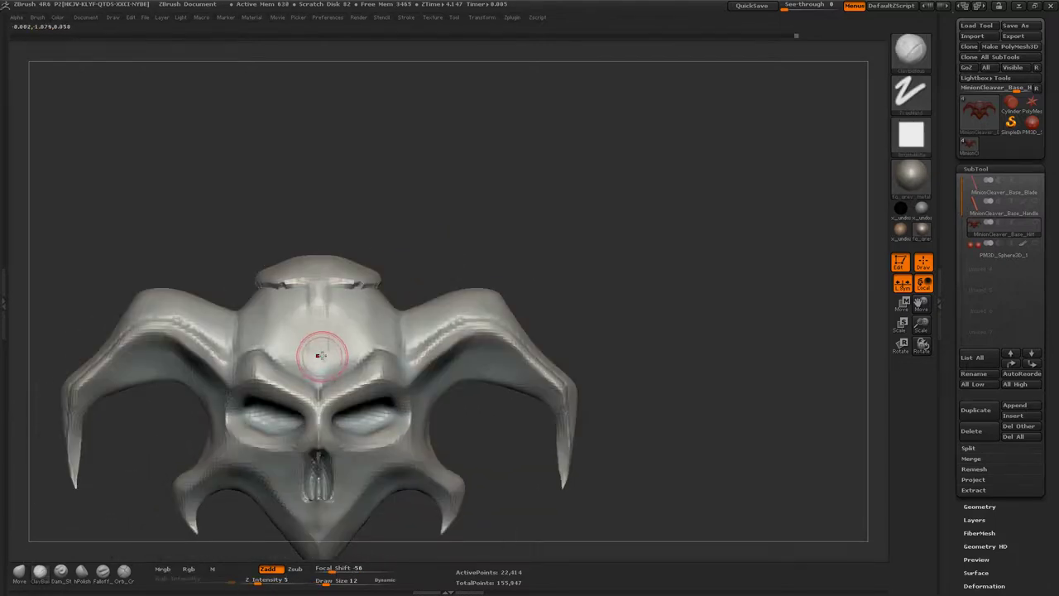
{"action": "key", "text": "bracketleft"}
{"action": "key", "text": "bracketleft"}
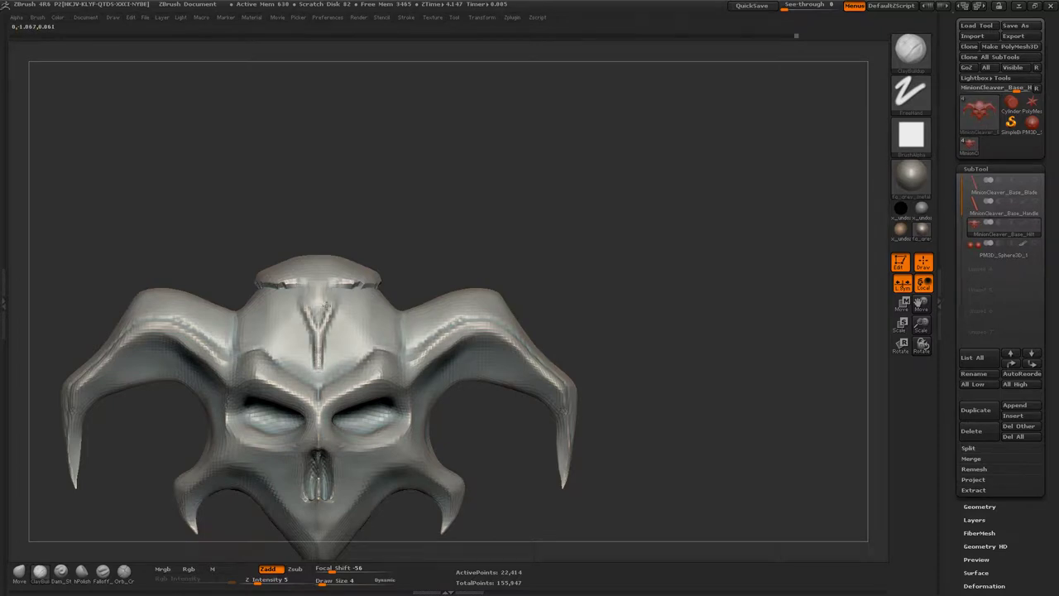
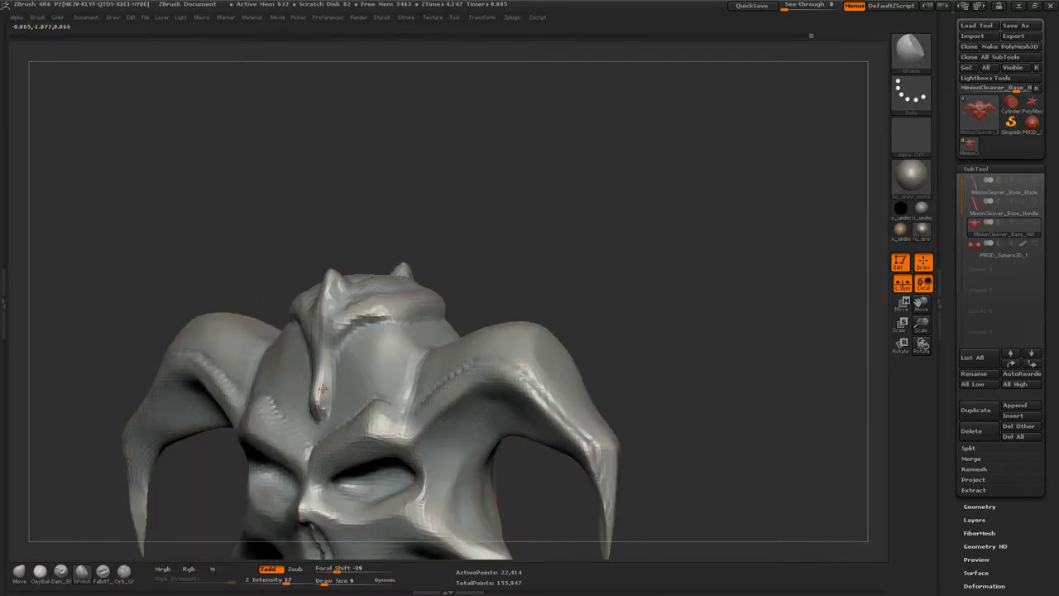
- Orbit in close on the spreading horns and mask the crest area of the skull
{"action": "left_click_drag", "start_coordinate": [381, 313], "coordinate": [335, 308]}
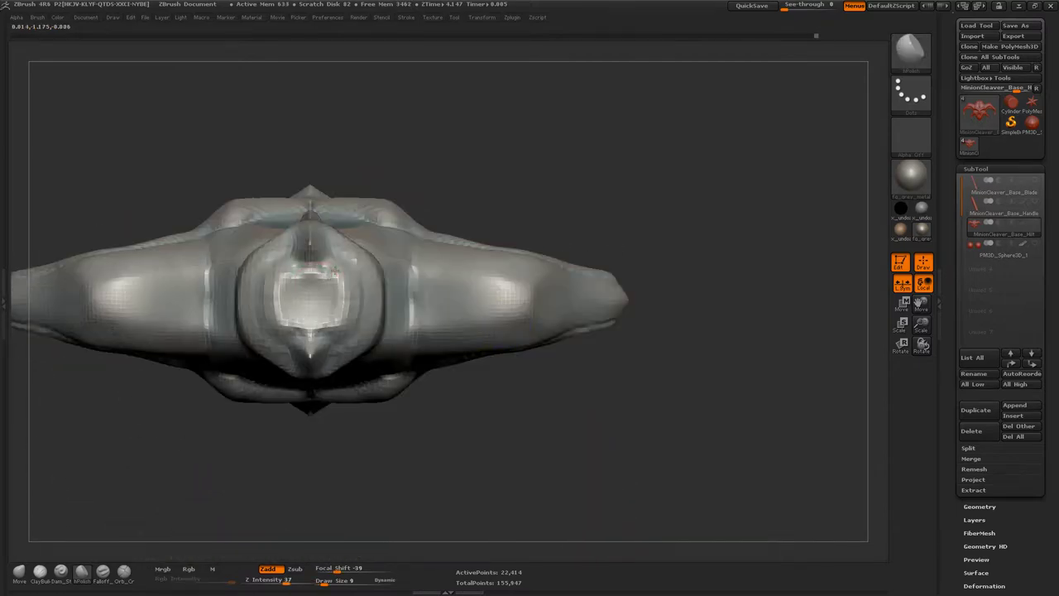
{"action": "mouse_move", "coordinate": [349, 282]}
{"action": "left_mouse_down"}
{"action": "mouse_move", "coordinate": [444, 237]}
{"action": "mouse_move", "coordinate": [450, 257]}
{"action": "left_mouse_up"}
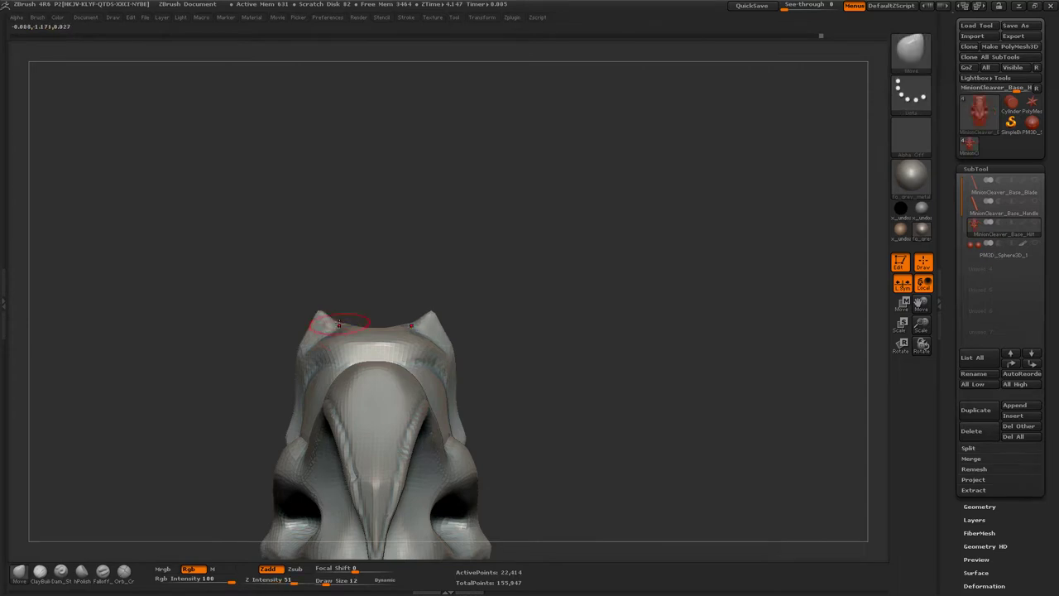
{"action": "mouse_move", "coordinate": [332, 326]}
{"action": "left_mouse_down"}
{"action": "mouse_move", "coordinate": [338, 346]}
{"action": "mouse_move", "coordinate": [362, 343]}
{"action": "mouse_move", "coordinate": [475, 276]}
{"action": "left_mouse_up"}
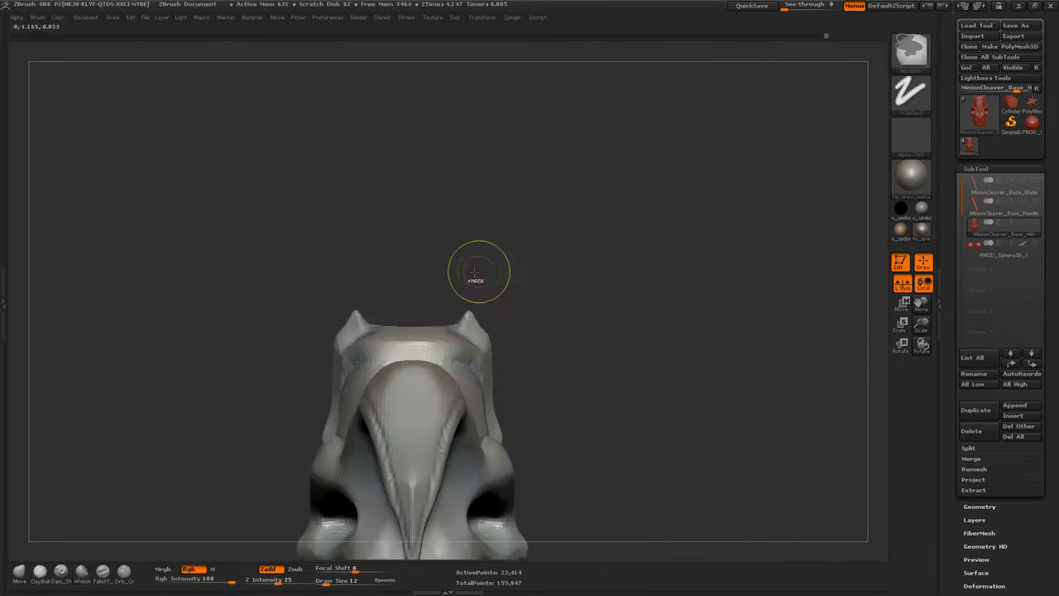
{"action": "key", "text": "b"}
{"action": "key", "text": "c"}
{"action": "key", "text": "b"}
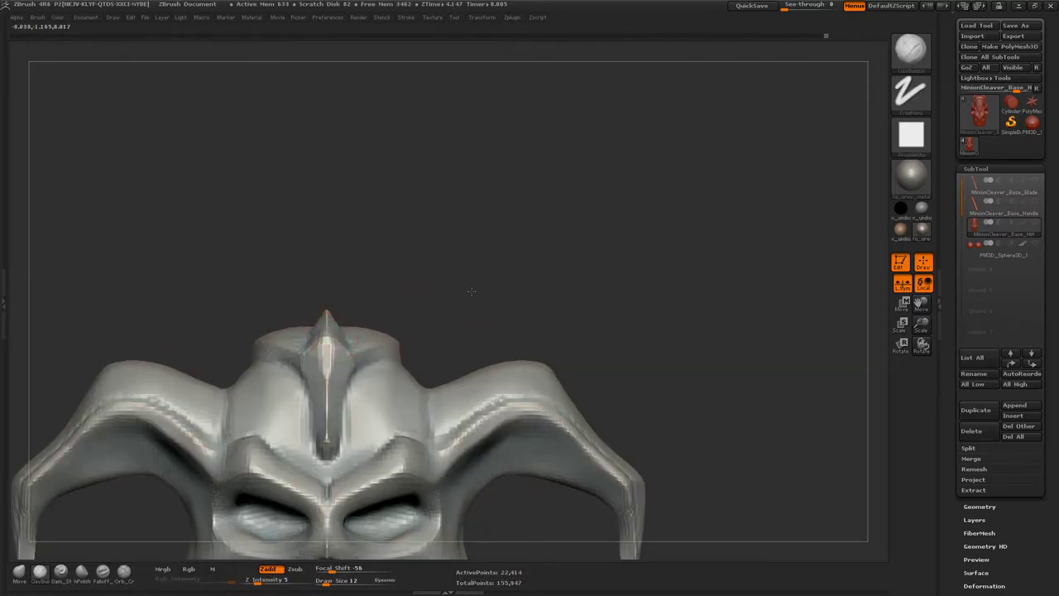
{"action": "left_click_drag", "start_coordinate": [544, 220], "coordinate": [213, 366], "text": "ctrl"}
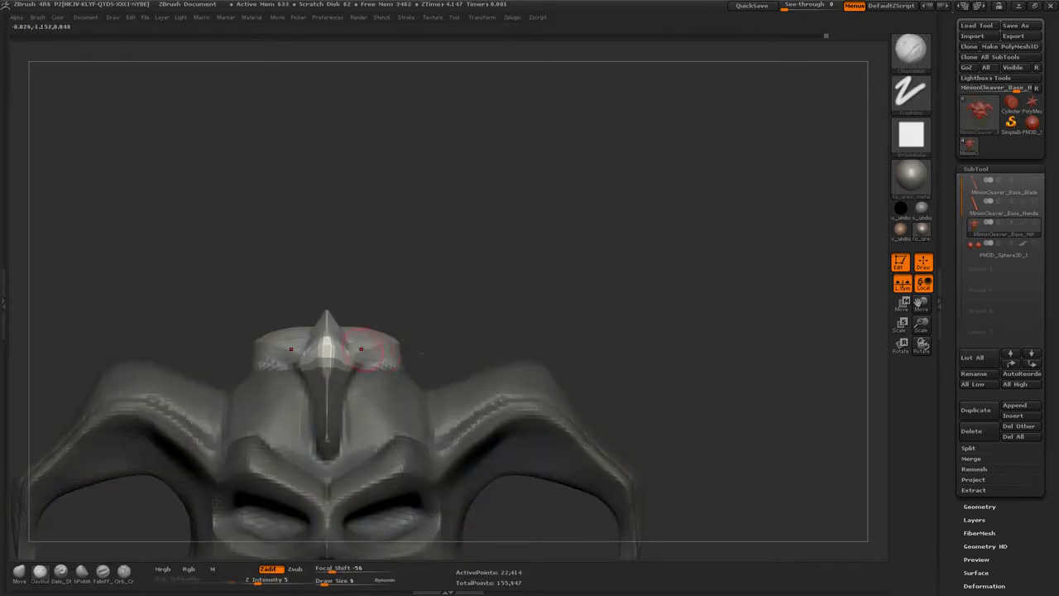
{"action": "mouse_move", "coordinate": [361, 349]}
{"action": "left_mouse_down"}
{"action": "mouse_move", "coordinate": [473, 319]}
{"action": "mouse_move", "coordinate": [390, 342]}
{"action": "mouse_move", "coordinate": [393, 389]}
{"action": "left_mouse_up"}
- Subdivide the skull crossguard one level to 89,650 points and frame the whole sword head
{"action": "key", "text": "b"}
{"action": "key", "text": "d"}
{"action": "key", "text": "s"}
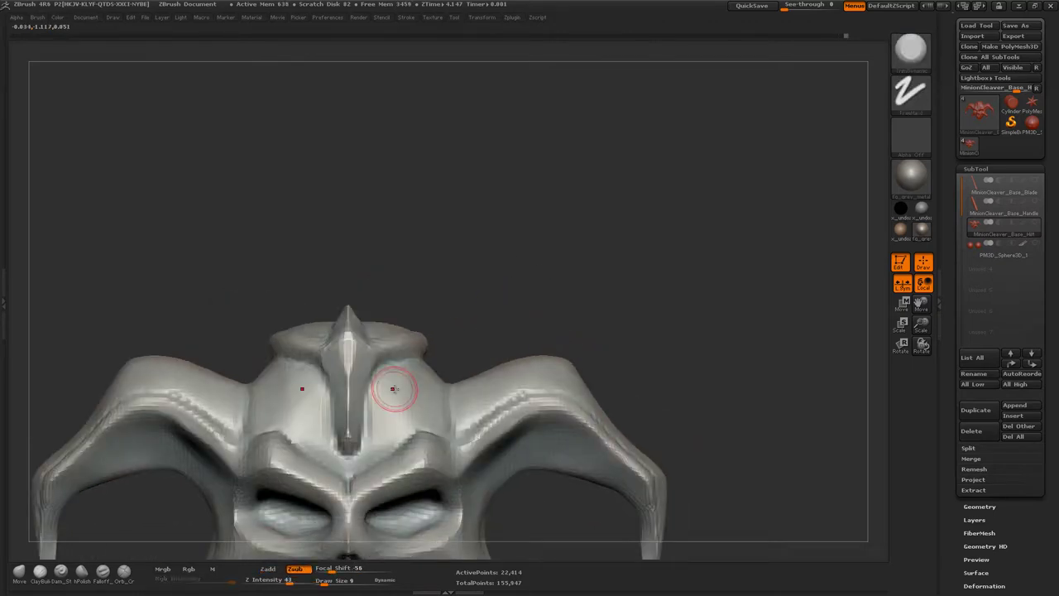
{"action": "key", "text": "b"}
{"action": "key", "text": "s"}
{"action": "key", "text": "t"}
{"action": "key", "text": "ctrl+d"}
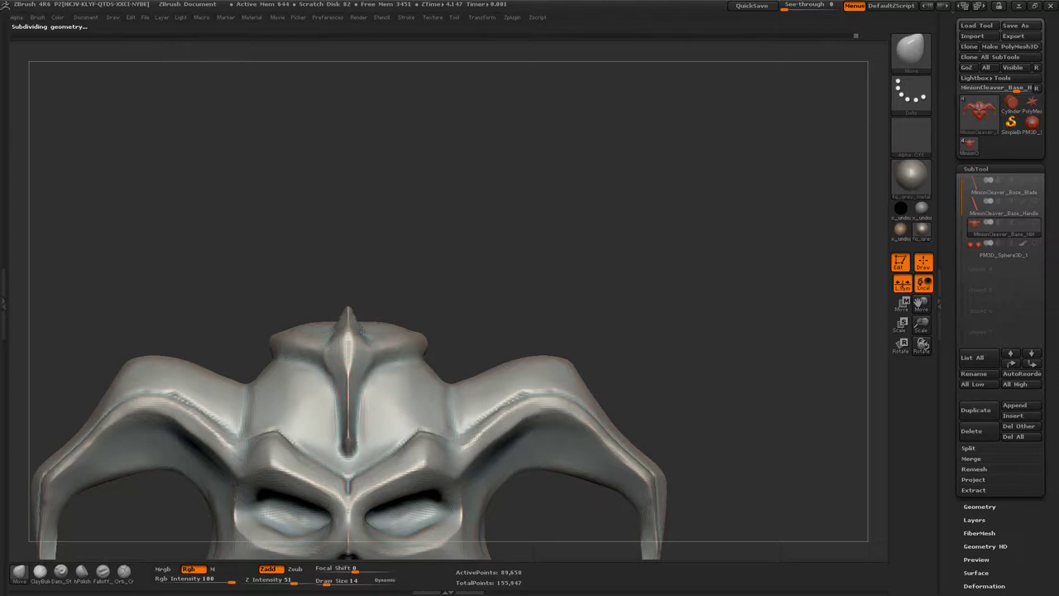
{"action": "mouse_move", "coordinate": [365, 337]}
{"action": "right_mouse_down"}
{"action": "mouse_move", "coordinate": [602, 323]}
{"action": "mouse_move", "coordinate": [549, 333]}
{"action": "mouse_move", "coordinate": [130, 531]}
{"action": "right_mouse_up"}
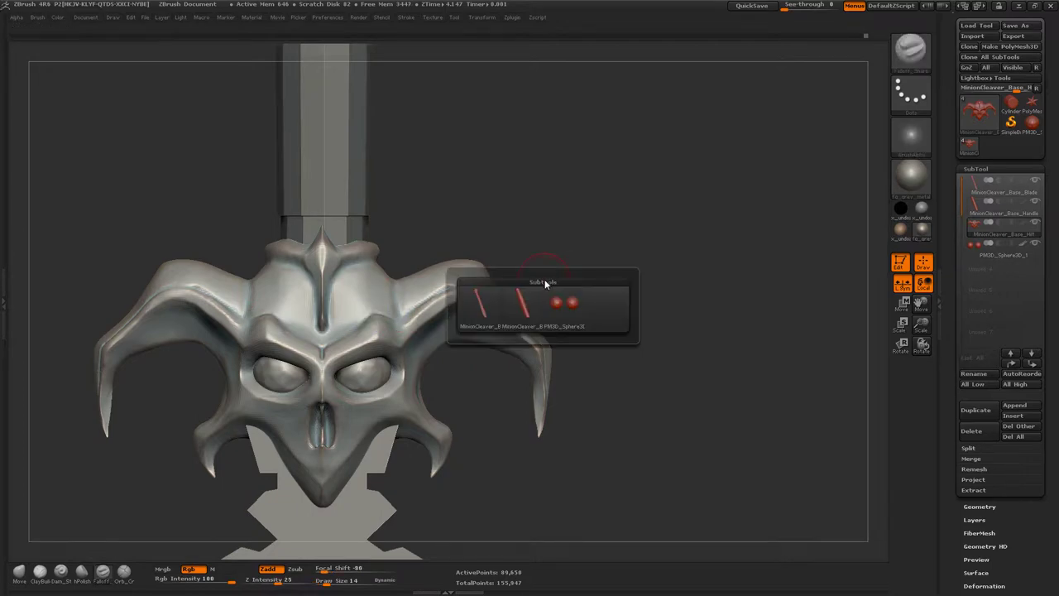
- Orbit the sword through top, front, close-up and side views to check the 22,414-point skull guard
{"action": "key", "text": "s"}
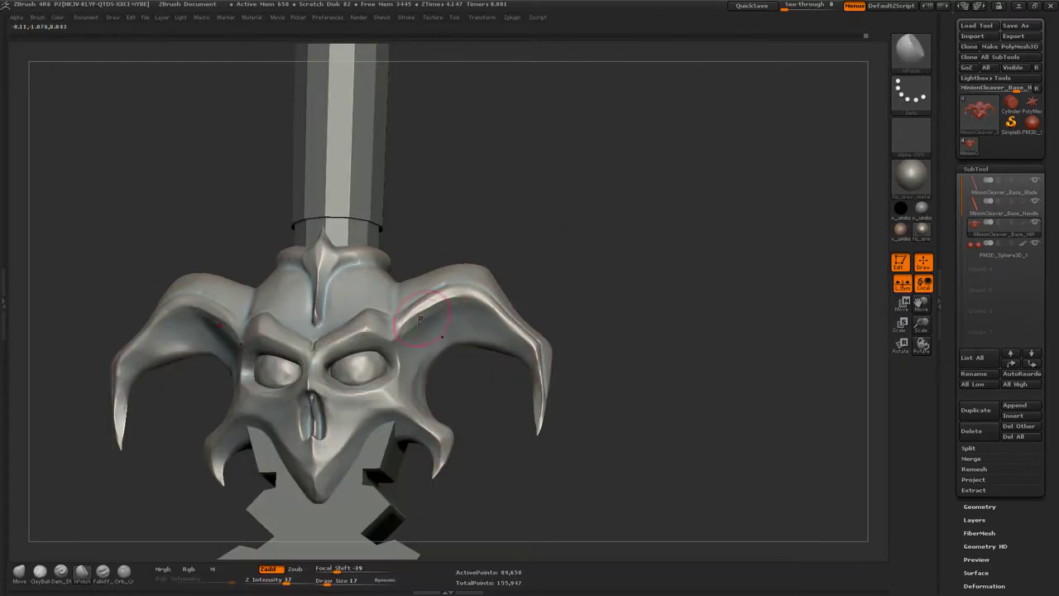
{"action": "mouse_move", "coordinate": [482, 308]}
{"action": "right_mouse_down"}
{"action": "mouse_move", "coordinate": [483, 343]}
{"action": "mouse_move", "coordinate": [500, 318]}
{"action": "right_mouse_up"}
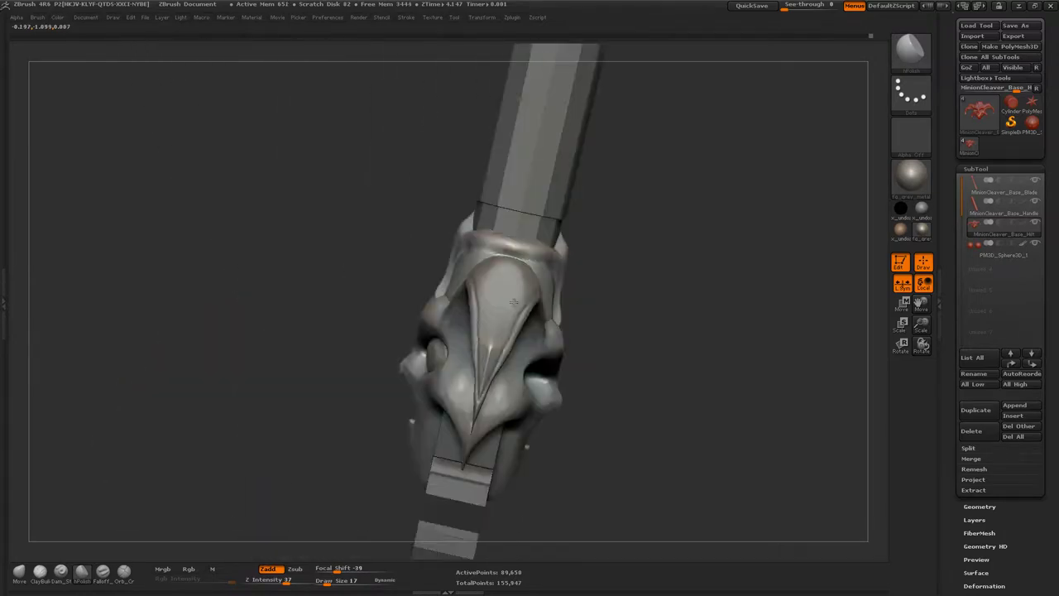
{"action": "right_click_drag", "start_coordinate": [499, 318], "coordinate": [329, 355]}
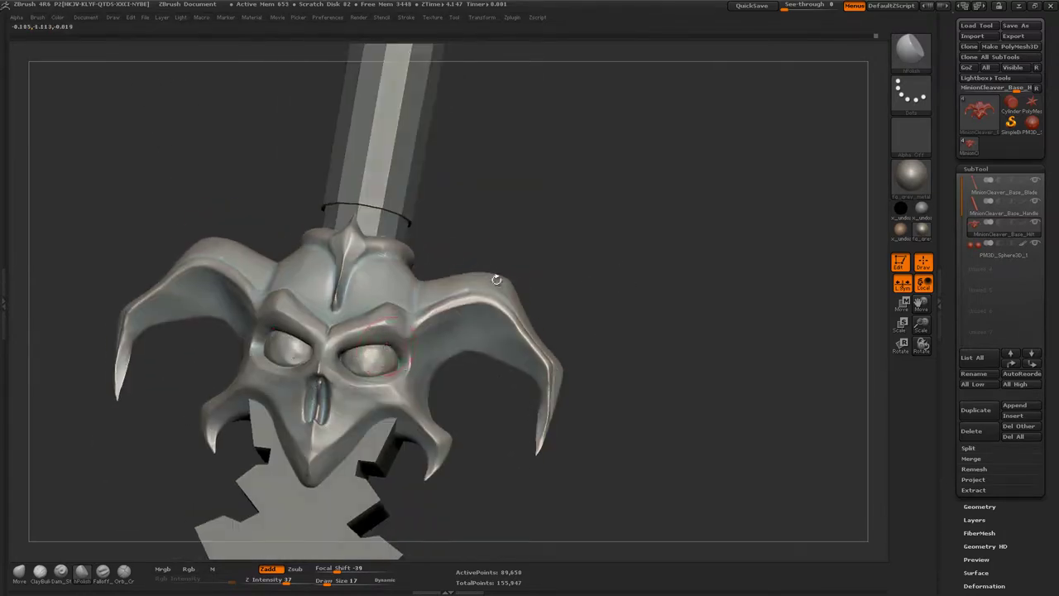
{"action": "key", "text": "["}
{"action": "right_click_drag", "start_coordinate": [403, 347], "coordinate": [339, 393], "text": "shift"}
{"action": "key", "text": "]"}
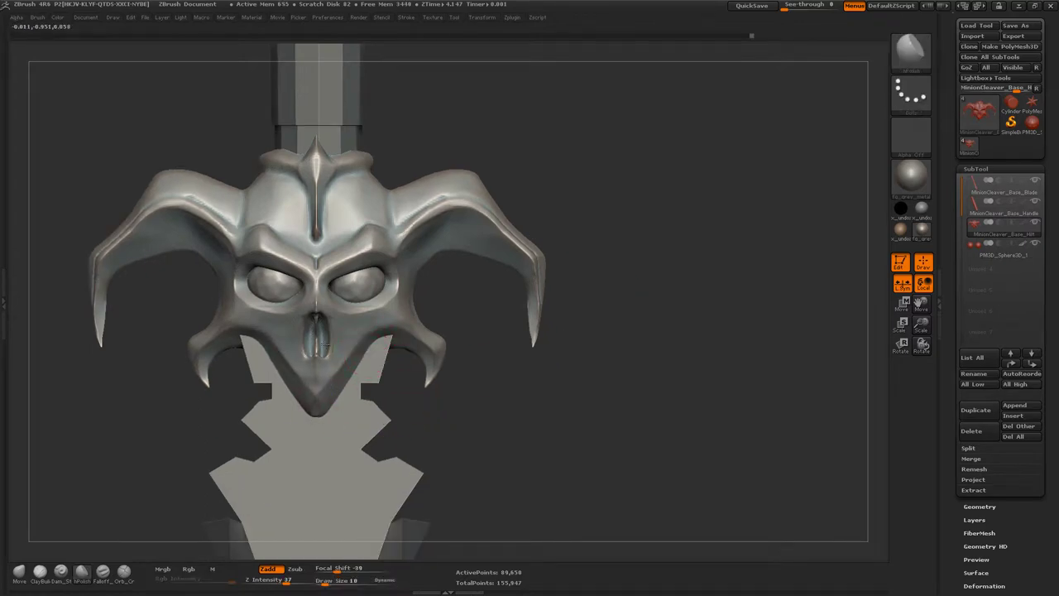
{"action": "right_click_drag", "start_coordinate": [323, 348], "coordinate": [316, 298]}
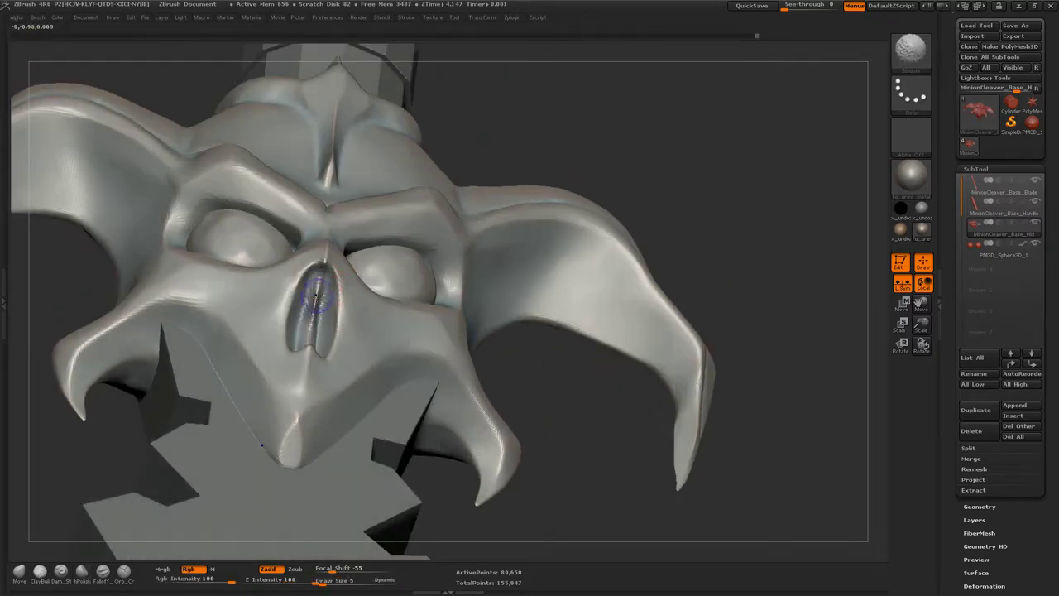
{"action": "right_click_drag", "start_coordinate": [512, 231], "coordinate": [317, 369]}
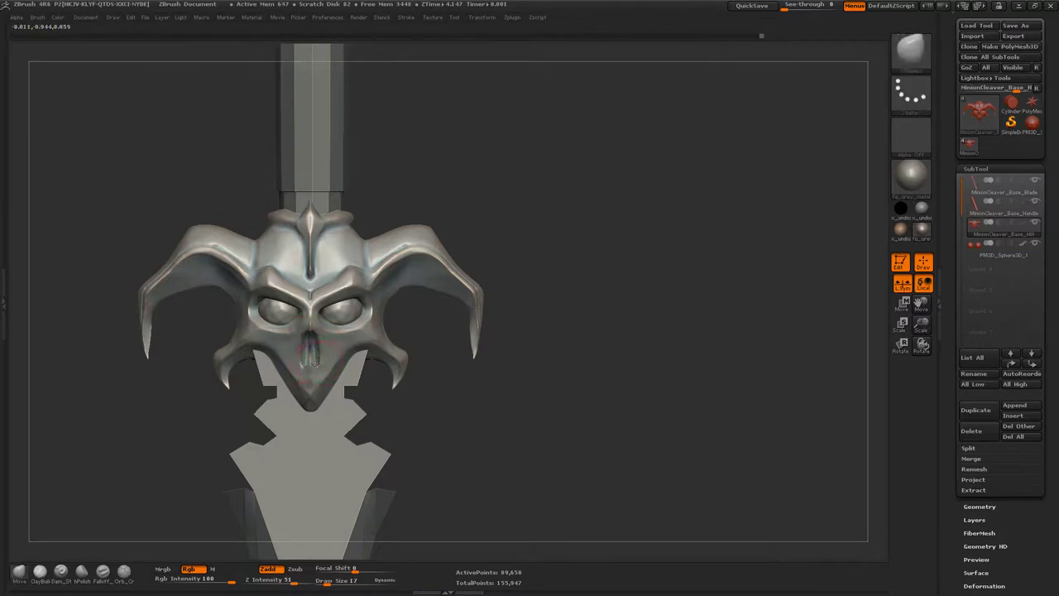
{"action": "right_click_drag", "start_coordinate": [319, 335], "coordinate": [513, 269]}
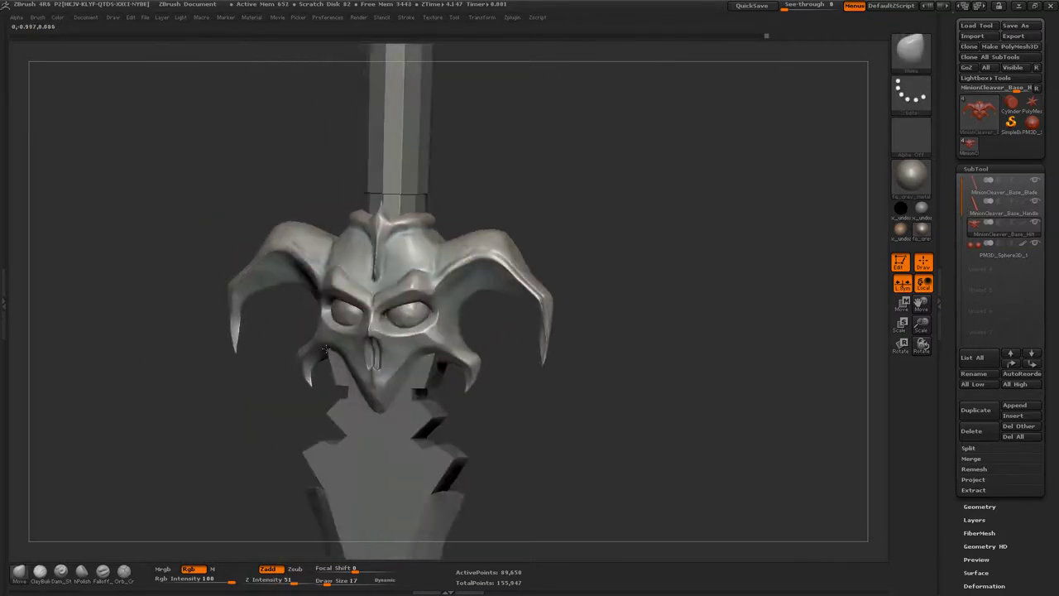
{"action": "mouse_move", "coordinate": [307, 329]}
{"action": "right_mouse_down"}
{"action": "mouse_move", "coordinate": [515, 287]}
{"action": "mouse_move", "coordinate": [326, 308]}
{"action": "mouse_move", "coordinate": [389, 296]}
{"action": "right_mouse_up"}
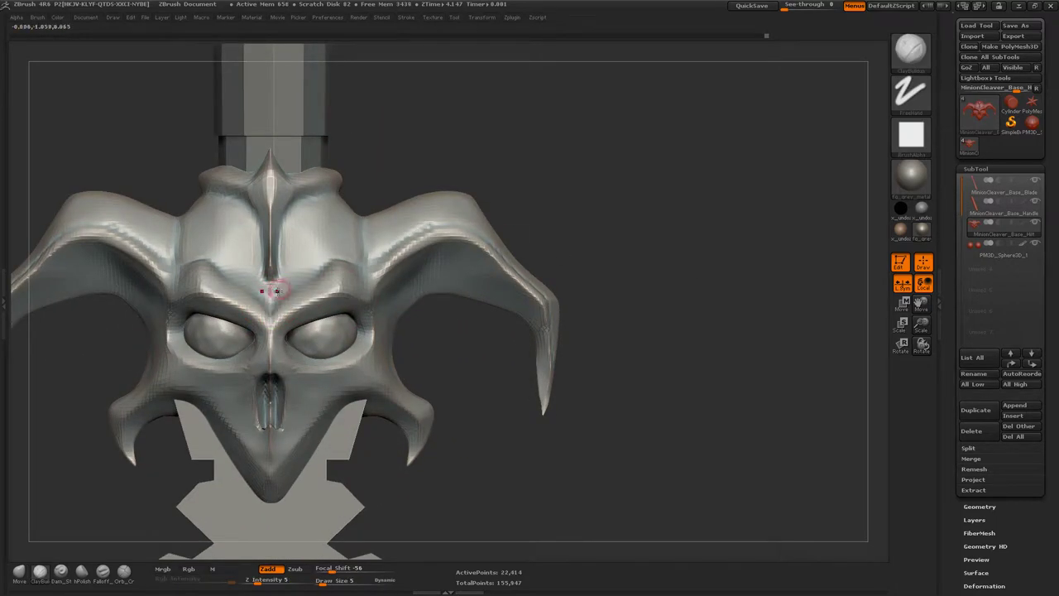
- Orbit around the skull crossguard to inspect it from three-quarter, below and side angles
{"action": "key", "text": "shift"}
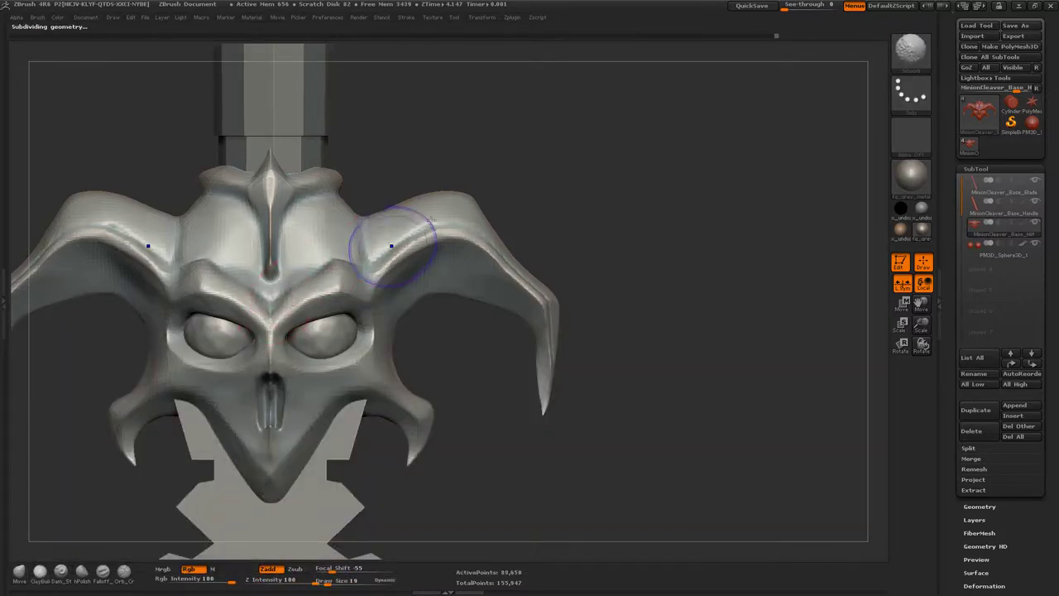
{"action": "right_click_drag", "start_coordinate": [376, 253], "coordinate": [438, 225]}
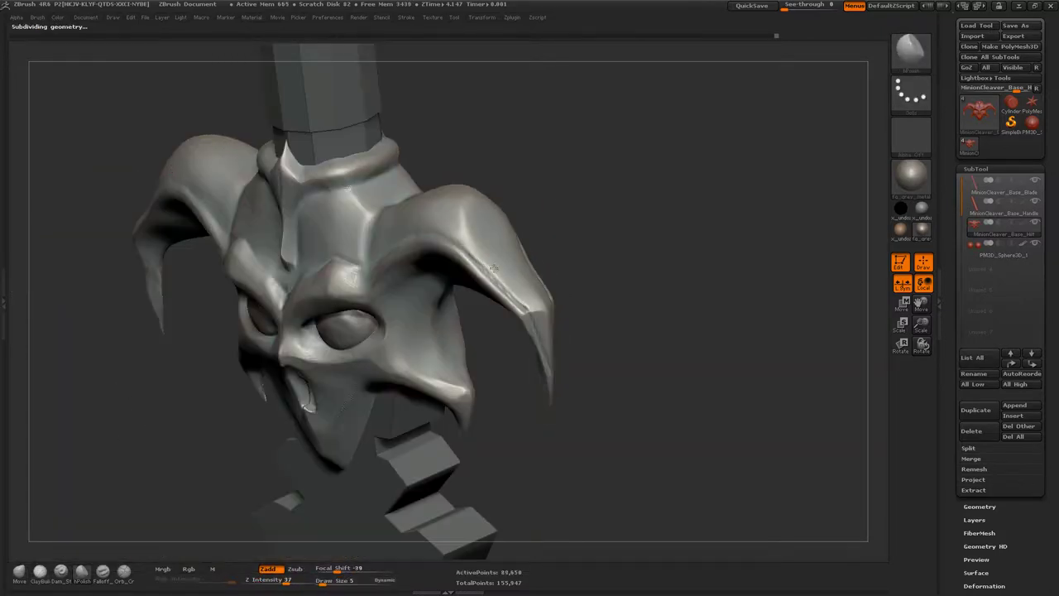
{"action": "right_click_drag", "start_coordinate": [499, 288], "coordinate": [467, 352]}
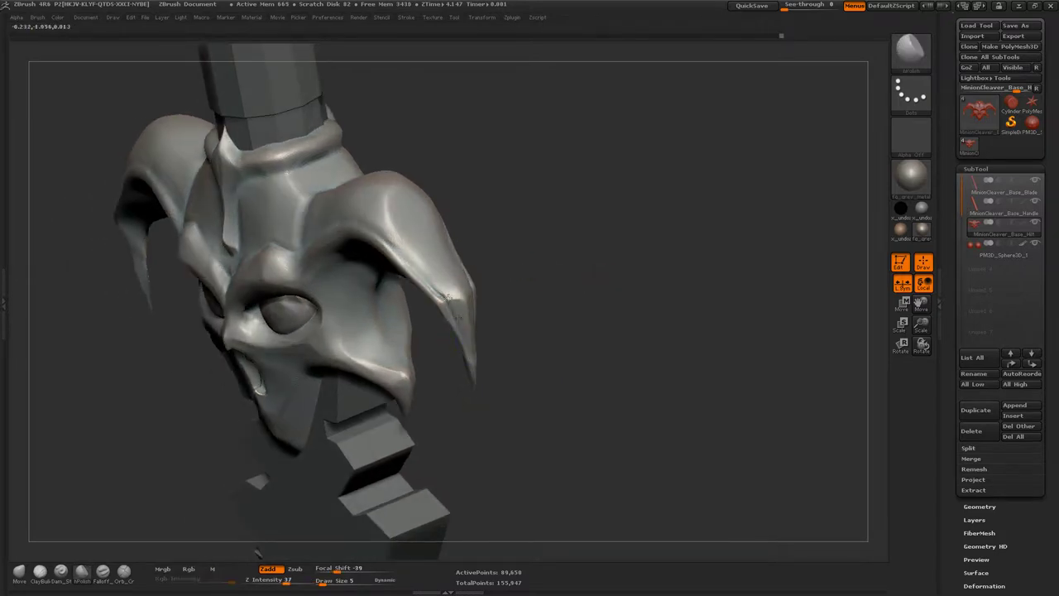
{"action": "mouse_move", "coordinate": [447, 296]}
{"action": "right_mouse_down", "text": "shift"}
{"action": "mouse_move", "coordinate": [450, 248]}
{"action": "mouse_move", "coordinate": [433, 284]}
{"action": "mouse_move", "coordinate": [569, 256]}
{"action": "mouse_move", "coordinate": [331, 258]}
{"action": "right_mouse_up", "text": "shift"}
{"action": "mouse_move", "coordinate": [428, 217]}
{"action": "right_mouse_down"}
{"action": "mouse_move", "coordinate": [494, 214]}
{"action": "mouse_move", "coordinate": [292, 278]}
{"action": "mouse_move", "coordinate": [261, 335]}
{"action": "mouse_move", "coordinate": [221, 368]}
{"action": "right_mouse_up"}
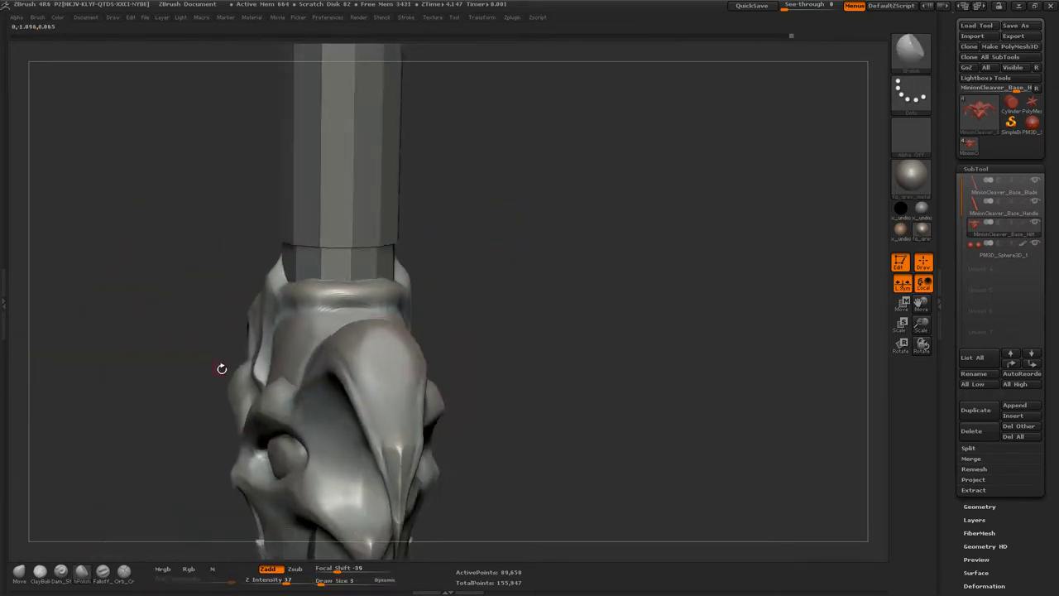
{"action": "mouse_move", "coordinate": [482, 299]}
{"action": "right_mouse_down"}
{"action": "mouse_move", "coordinate": [430, 314]}
{"action": "mouse_move", "coordinate": [249, 317]}
{"action": "mouse_move", "coordinate": [686, 227]}
{"action": "mouse_move", "coordinate": [438, 377]}
{"action": "right_mouse_up"}
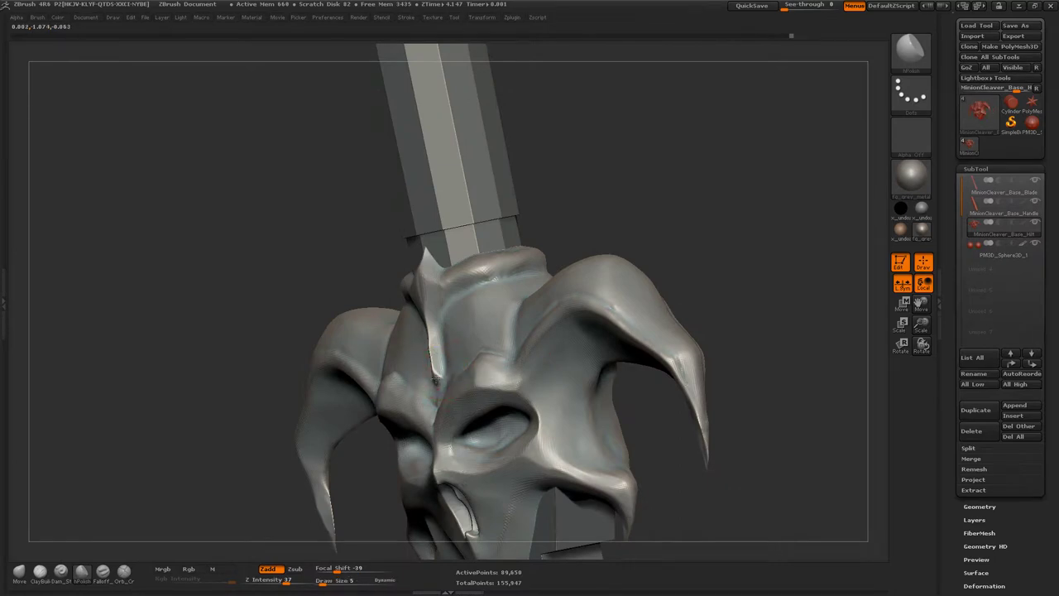
{"action": "right_click_drag", "start_coordinate": [109, 548], "coordinate": [445, 329], "text": "shift"}
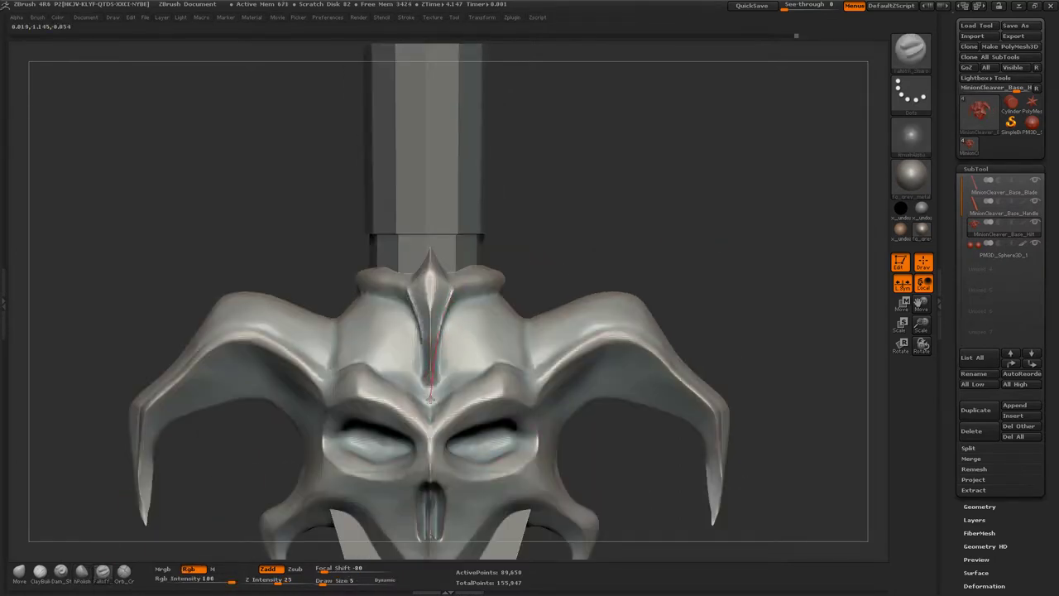
{"action": "right_click_drag", "start_coordinate": [418, 422], "coordinate": [387, 318]}
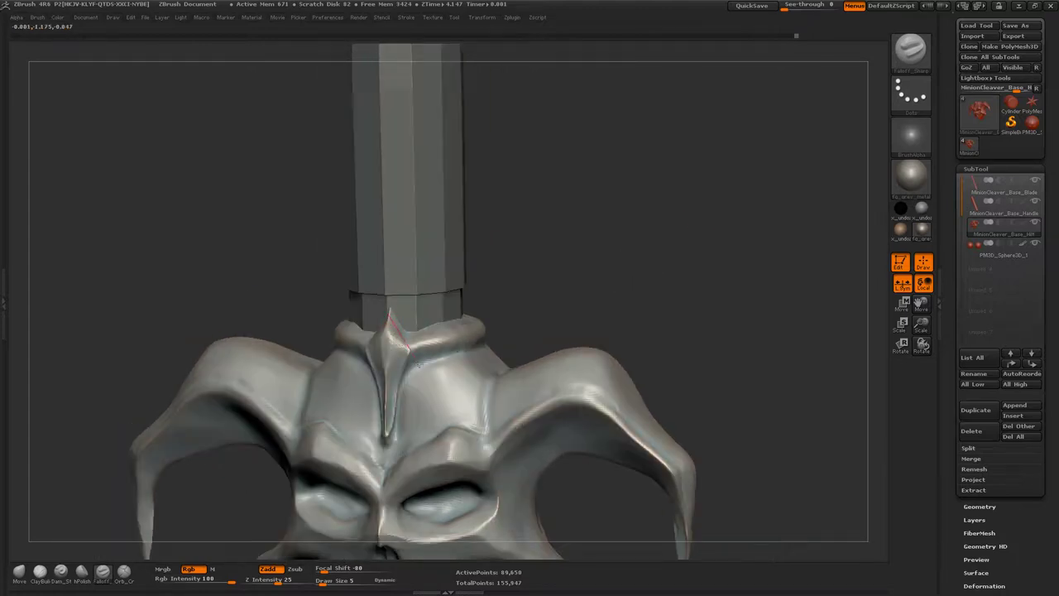
{"action": "right_click_drag", "start_coordinate": [428, 398], "coordinate": [388, 355]}
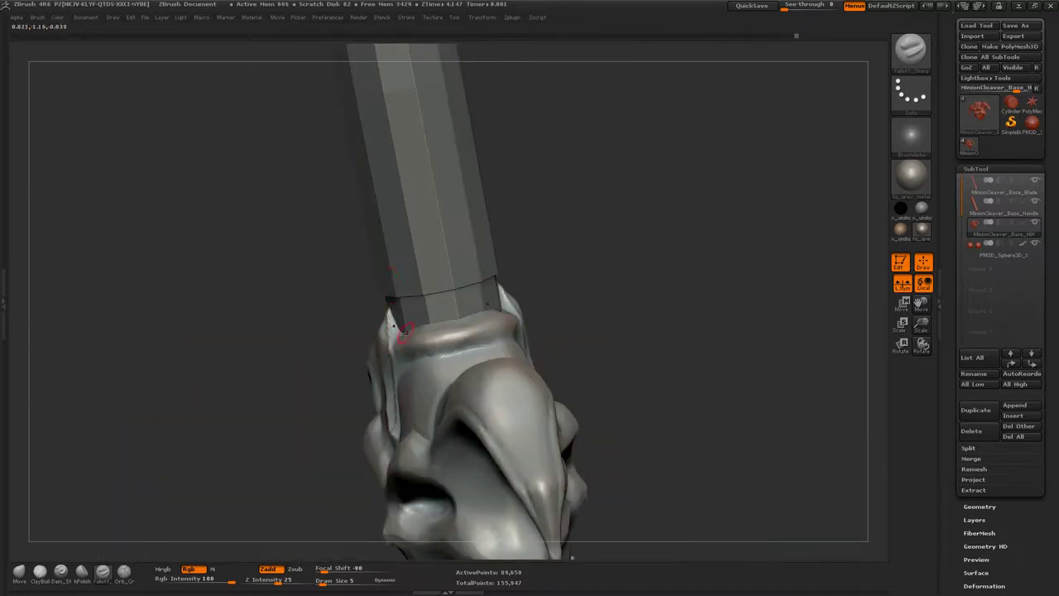
{"action": "right_click_drag", "start_coordinate": [375, 302], "coordinate": [547, 287], "text": "shift"}
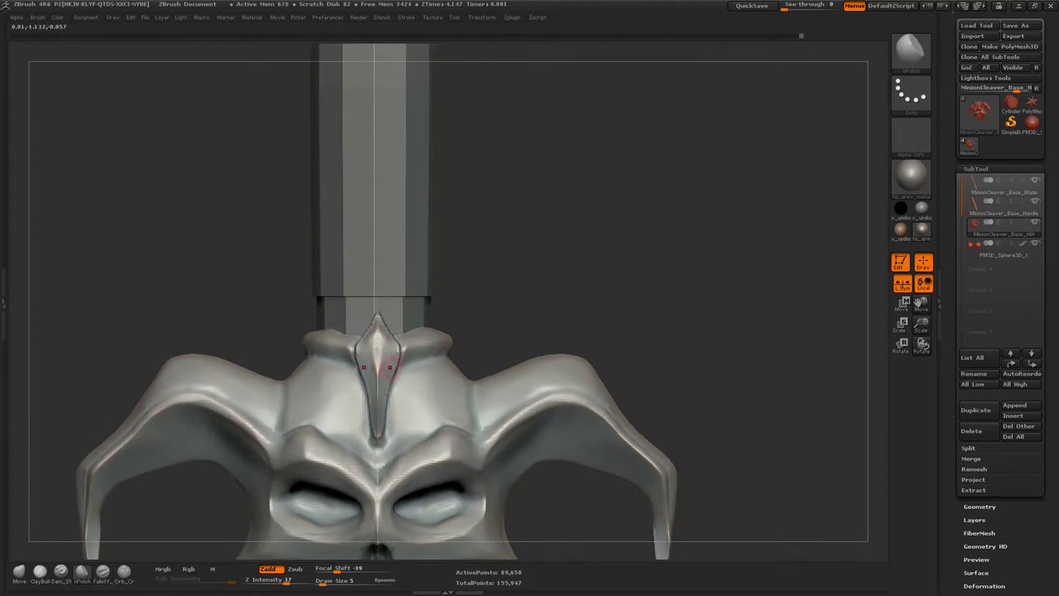
{"action": "right_click_drag", "start_coordinate": [386, 374], "coordinate": [574, 294]}
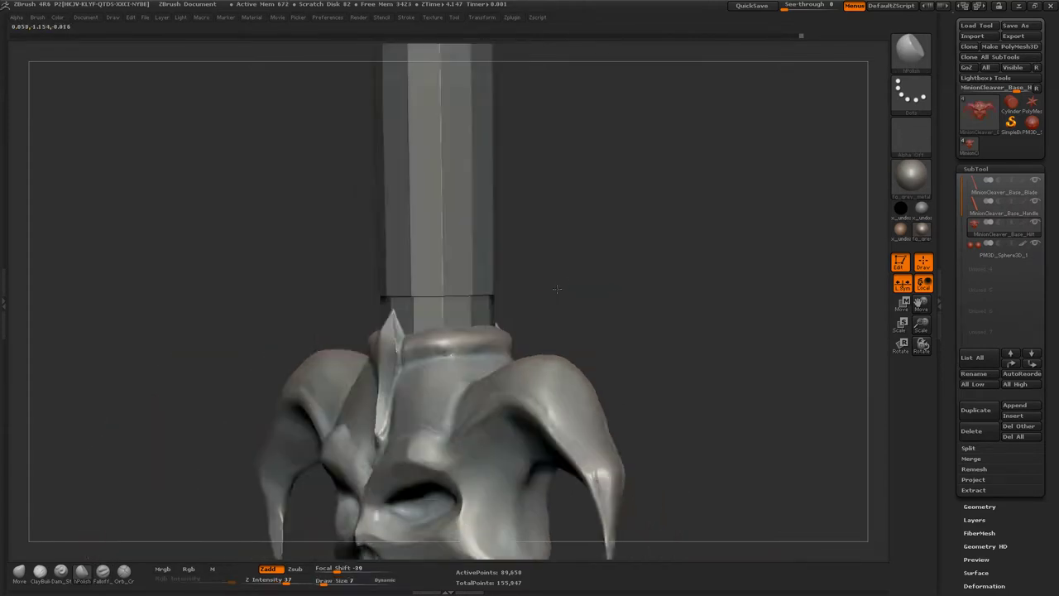
- Set the brush size to 19 and switch to Dam Standard to cut creases into the skull
{"action": "key", "text": "b"}
{"action": "left_click", "coordinate": [615, 293]}
{"action": "type", "text": "s19"}
{"action": "key", "text": "Return"}
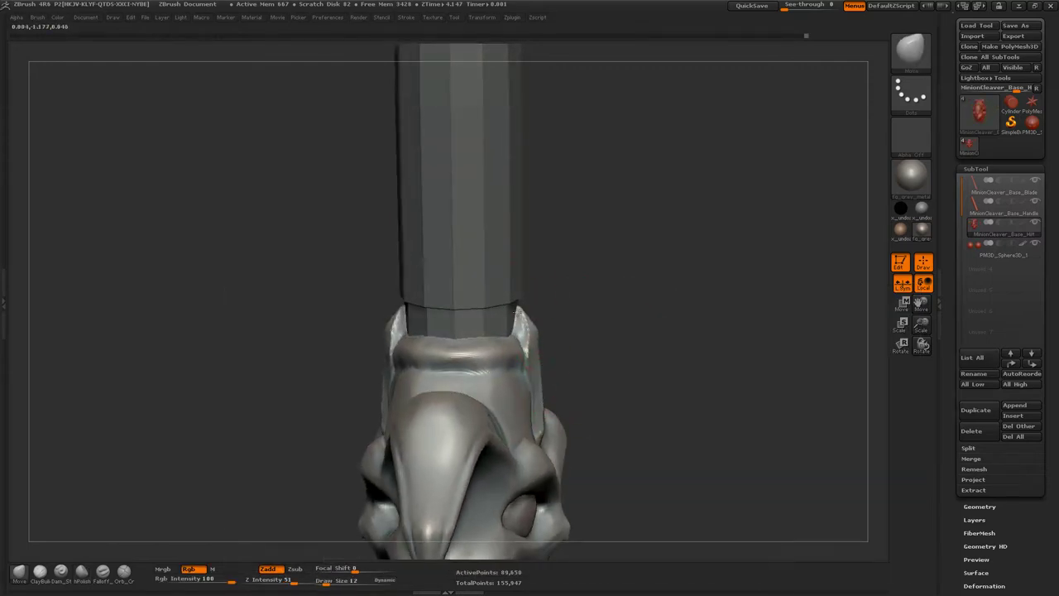
{"action": "mouse_move", "coordinate": [464, 414]}
{"action": "right_mouse_down"}
{"action": "mouse_move", "coordinate": [464, 331]}
{"action": "mouse_move", "coordinate": [434, 387]}
{"action": "right_mouse_up"}
{"action": "key", "text": "b"}
{"action": "key", "text": "d"}
{"action": "key", "text": "s"}
- Raise the brush intensity to 37 and shape the horns, ending with the guard facing front
{"action": "mouse_move", "coordinate": [561, 379]}
{"action": "right_mouse_down"}
{"action": "mouse_move", "coordinate": [431, 373]}
{"action": "mouse_move", "coordinate": [438, 361]}
{"action": "mouse_move", "coordinate": [612, 557]}
{"action": "right_mouse_up"}
{"action": "key", "text": "b"}
{"action": "key", "text": "m"}
{"action": "key", "text": "v"}
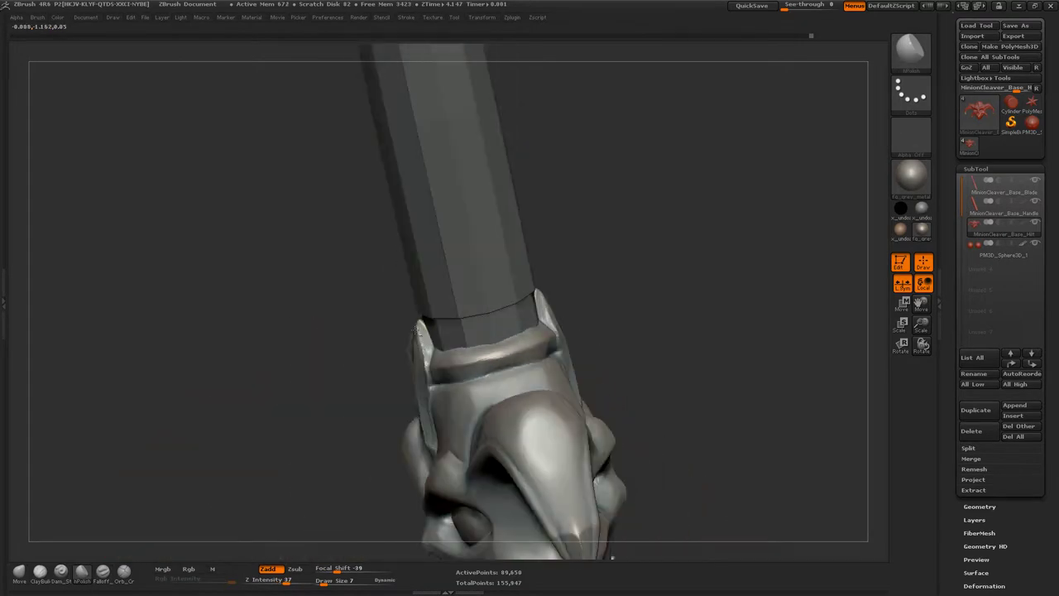
{"action": "mouse_move", "coordinate": [419, 331]}
{"action": "right_mouse_down"}
{"action": "mouse_move", "coordinate": [411, 456]}
{"action": "mouse_move", "coordinate": [476, 412]}
{"action": "mouse_move", "coordinate": [421, 390]}
{"action": "mouse_move", "coordinate": [461, 355]}
{"action": "mouse_move", "coordinate": [480, 364]}
{"action": "mouse_move", "coordinate": [634, 332]}
{"action": "mouse_move", "coordinate": [510, 331]}
{"action": "mouse_move", "coordinate": [376, 391]}
{"action": "right_mouse_up"}
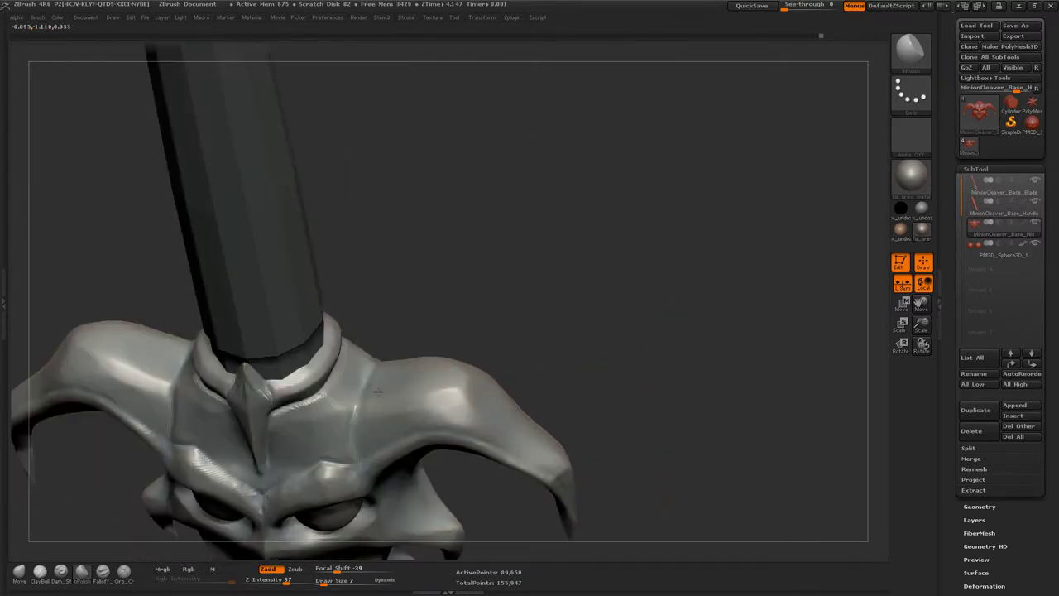
{"action": "mouse_move", "coordinate": [435, 371]}
{"action": "right_mouse_down", "text": "shift"}
{"action": "mouse_move", "coordinate": [336, 359]}
{"action": "mouse_move", "coordinate": [502, 272]}
{"action": "mouse_move", "coordinate": [464, 364]}
{"action": "right_mouse_up", "text": "shift"}
- Save the tool as MinionCleaver_Sculpt_01.ztl in a new 'Sculpt' folder inside Minion Cleaver
{"action": "left_click", "coordinate": [1015, 25]}
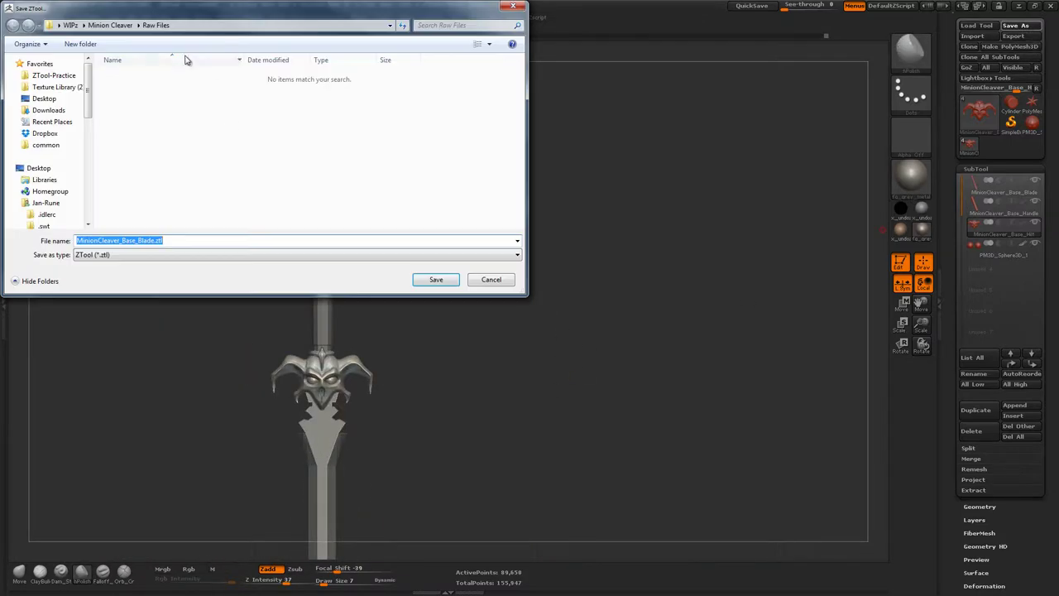
{"action": "left_click", "coordinate": [110, 24]}
{"action": "left_click", "coordinate": [81, 43]}
{"action": "type", "text": "Sculpt"}
{"action": "key", "text": "Return"}
{"action": "key", "text": "Return"}
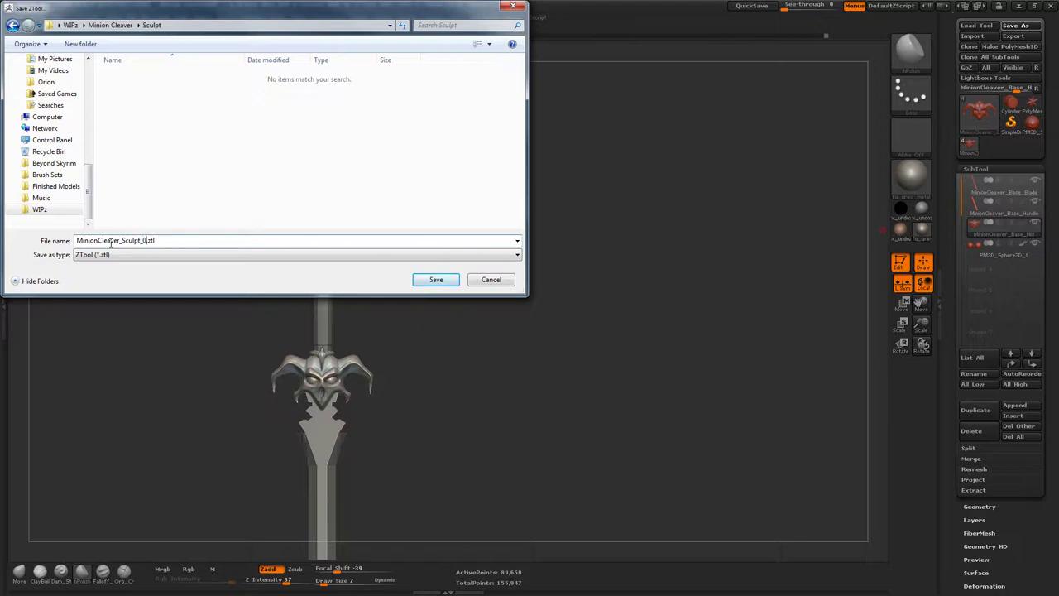
{"action": "type", "text": "1"}
{"action": "key", "text": "Return"}
{"action": "key", "text": "b"}
{"action": "key", "text": "s"}
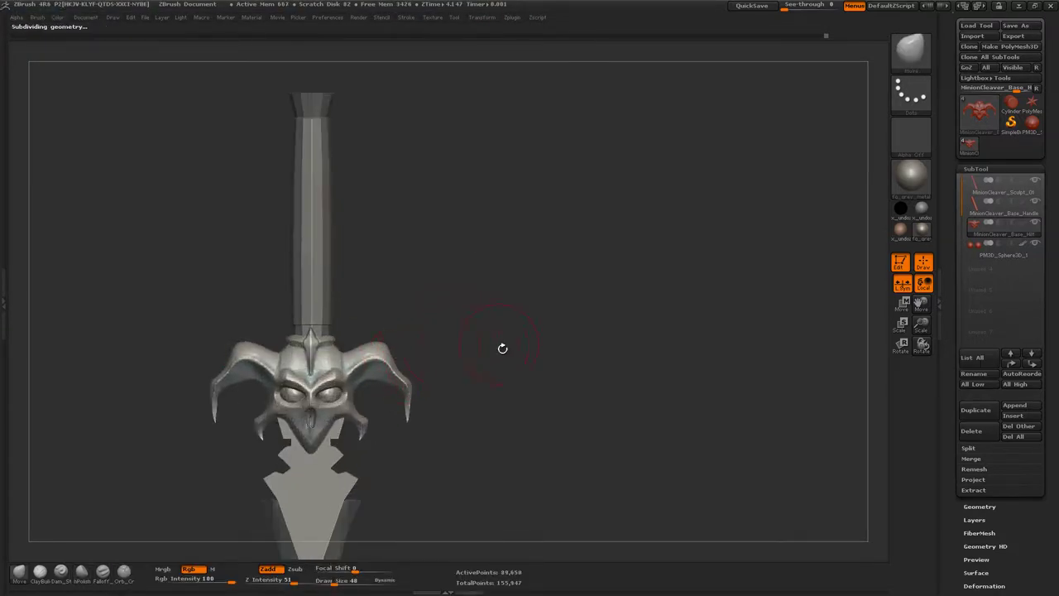
- Touch up the horns at a lower subdivision level with a size-7 brush, then return to the front view
{"action": "mouse_move", "coordinate": [502, 348]}
{"action": "right_mouse_down", "text": "alt"}
{"action": "mouse_move", "coordinate": [468, 379]}
{"action": "mouse_move", "coordinate": [397, 376]}
{"action": "right_mouse_up", "text": "alt"}
{"action": "mouse_move", "coordinate": [402, 329]}
{"action": "right_mouse_down", "text": "alt"}
{"action": "mouse_move", "coordinate": [490, 313]}
{"action": "mouse_move", "coordinate": [430, 332]}
{"action": "right_mouse_up", "text": "alt"}
{"action": "key", "text": "shift+d"}
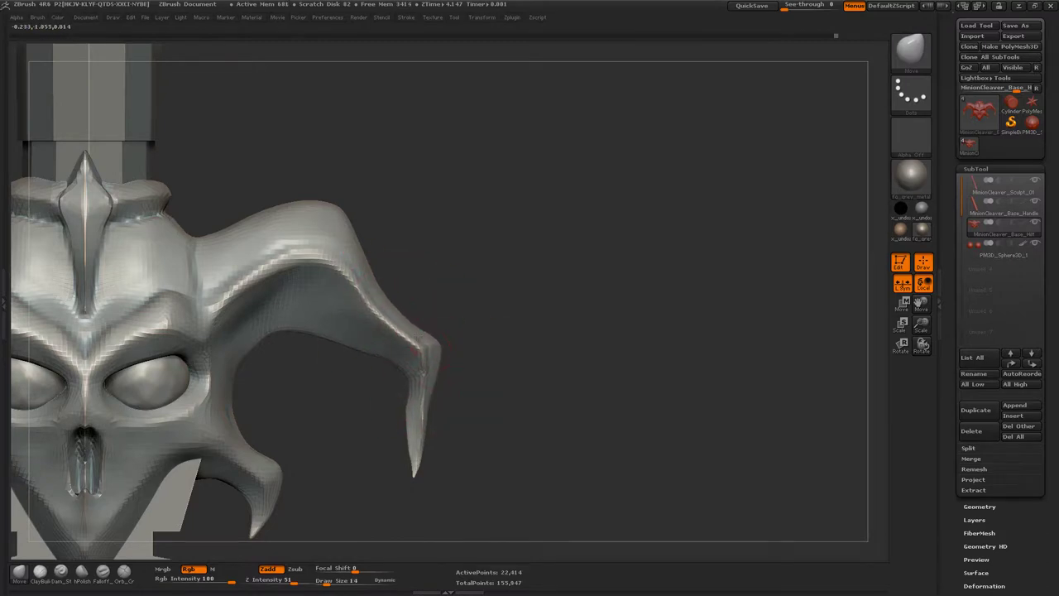
{"action": "key", "text": "d"}
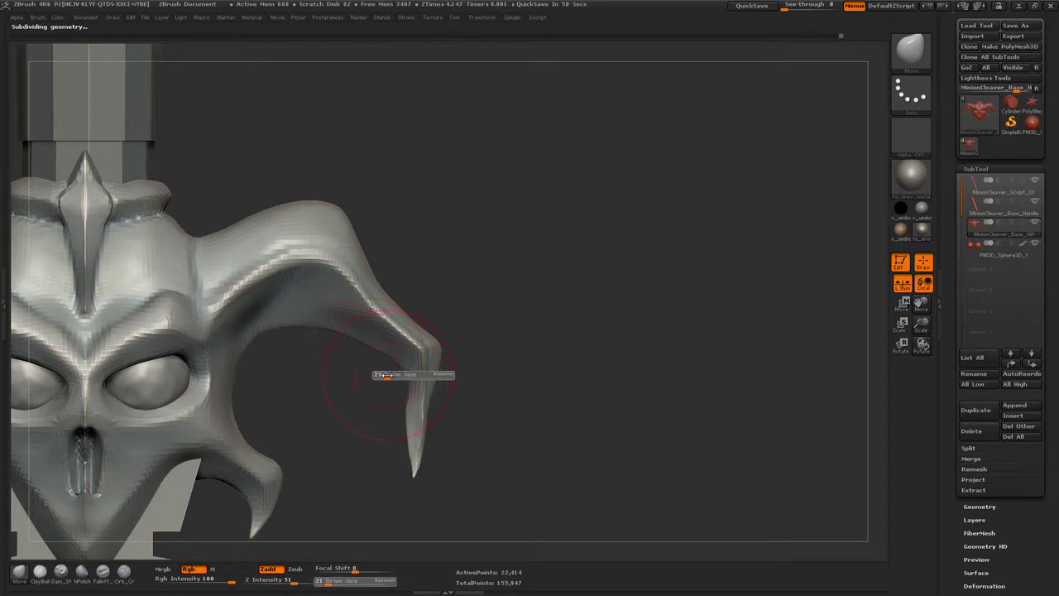
{"action": "left_click_drag", "start_coordinate": [385, 375], "coordinate": [380, 375]}
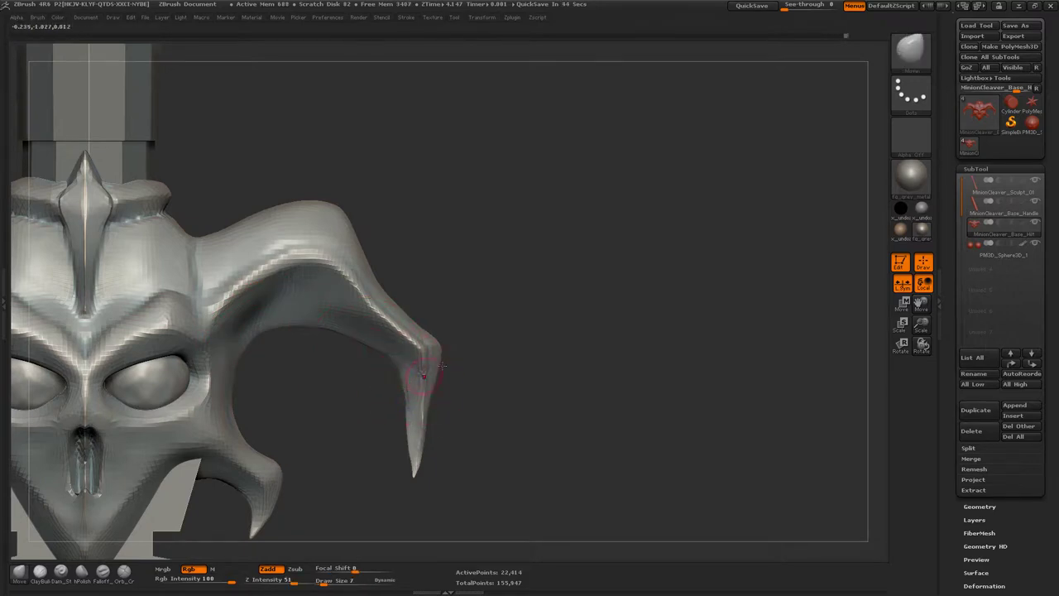
{"action": "key", "text": "d"}
{"action": "right_click_drag", "start_coordinate": [422, 374], "coordinate": [361, 403]}
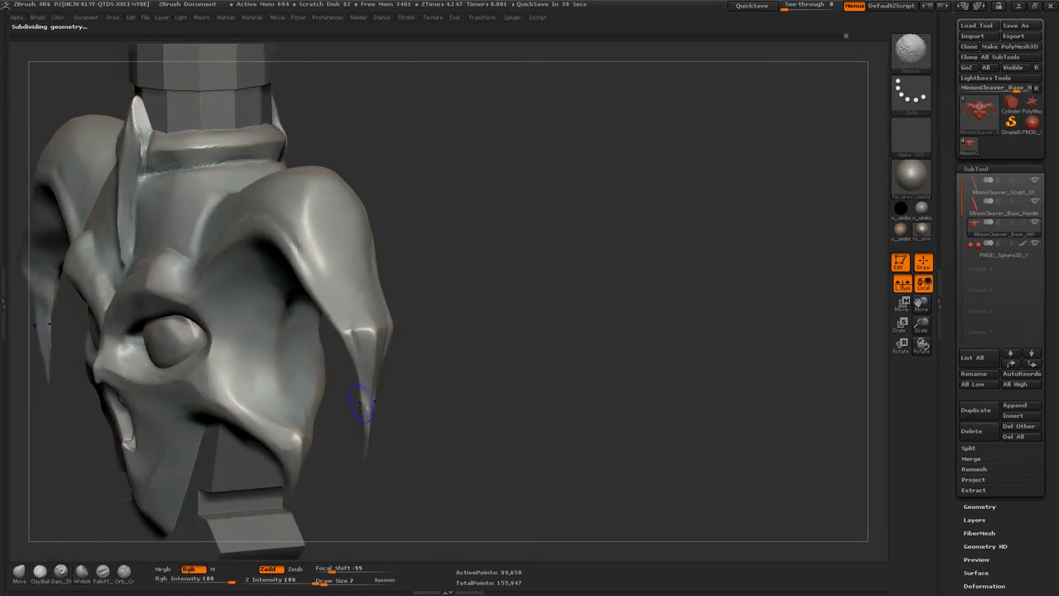
{"action": "right_click_drag", "start_coordinate": [415, 313], "coordinate": [338, 390]}
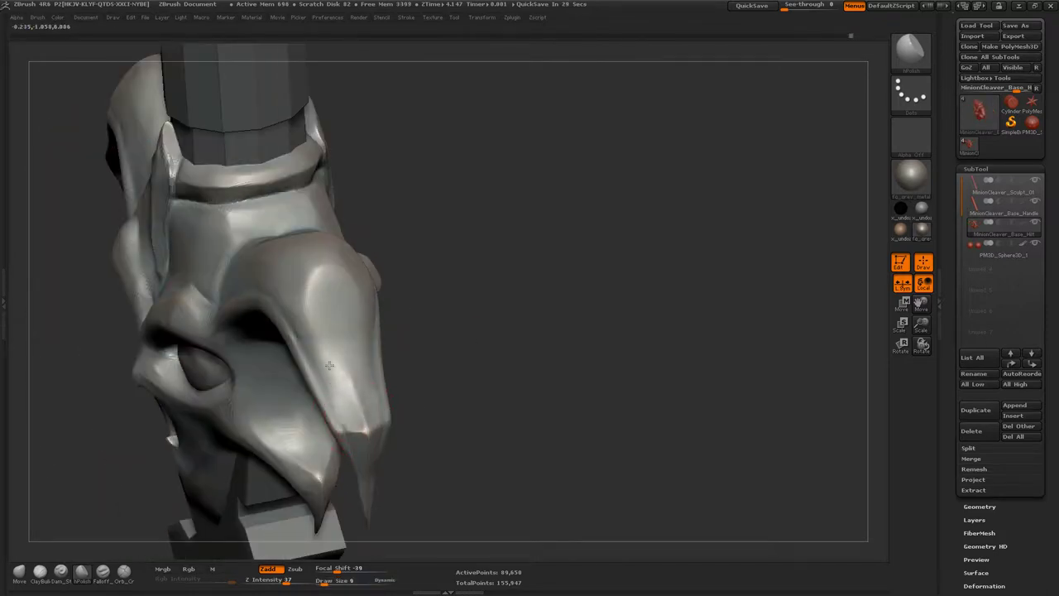
{"action": "right_click_drag", "start_coordinate": [330, 365], "coordinate": [329, 388], "text": "ctrl"}
{"action": "mouse_move", "coordinate": [336, 289]}
{"action": "right_mouse_down", "text": "ctrl"}
{"action": "mouse_move", "coordinate": [501, 359]}
{"action": "mouse_move", "coordinate": [475, 295]}
{"action": "mouse_move", "coordinate": [534, 299]}
{"action": "mouse_move", "coordinate": [579, 392]}
{"action": "mouse_move", "coordinate": [575, 362]}
{"action": "mouse_move", "coordinate": [610, 268]}
{"action": "mouse_move", "coordinate": [321, 281]}
{"action": "mouse_move", "coordinate": [389, 279]}
{"action": "mouse_move", "coordinate": [372, 281]}
{"action": "mouse_move", "coordinate": [353, 331]}
{"action": "mouse_move", "coordinate": [364, 315]}
{"action": "mouse_move", "coordinate": [272, 303]}
{"action": "mouse_move", "coordinate": [765, 140]}
{"action": "right_mouse_up", "text": "ctrl"}
{"action": "key", "text": "f"}
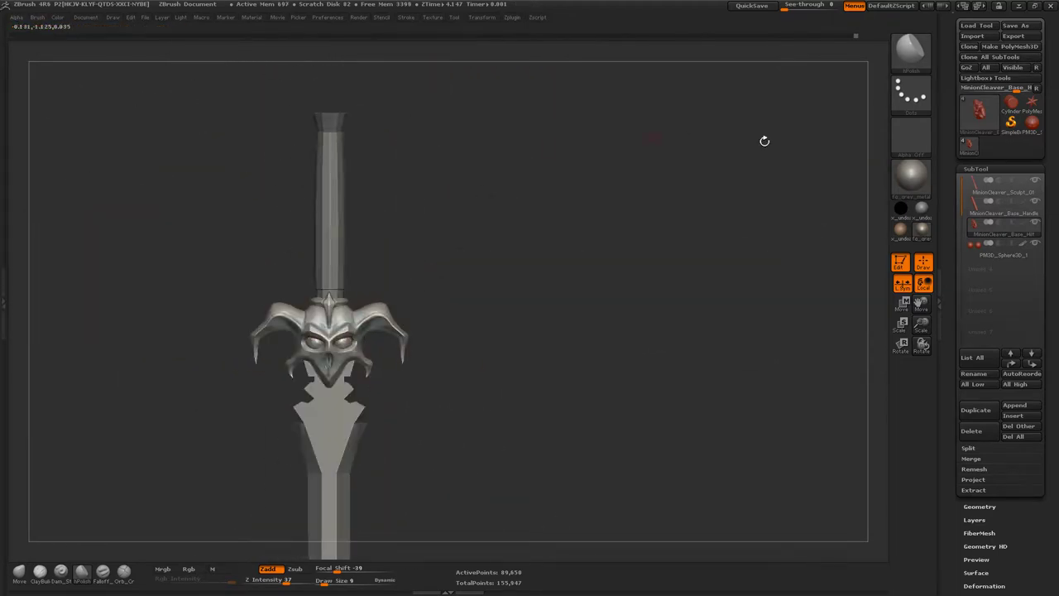
- Mirror the eye sphere subtool across X with SubTool Master, merged into one subtool
{"action": "left_click", "coordinate": [999, 256]}
{"action": "left_click", "coordinate": [512, 16]}
{"action": "left_click", "coordinate": [563, 195]}
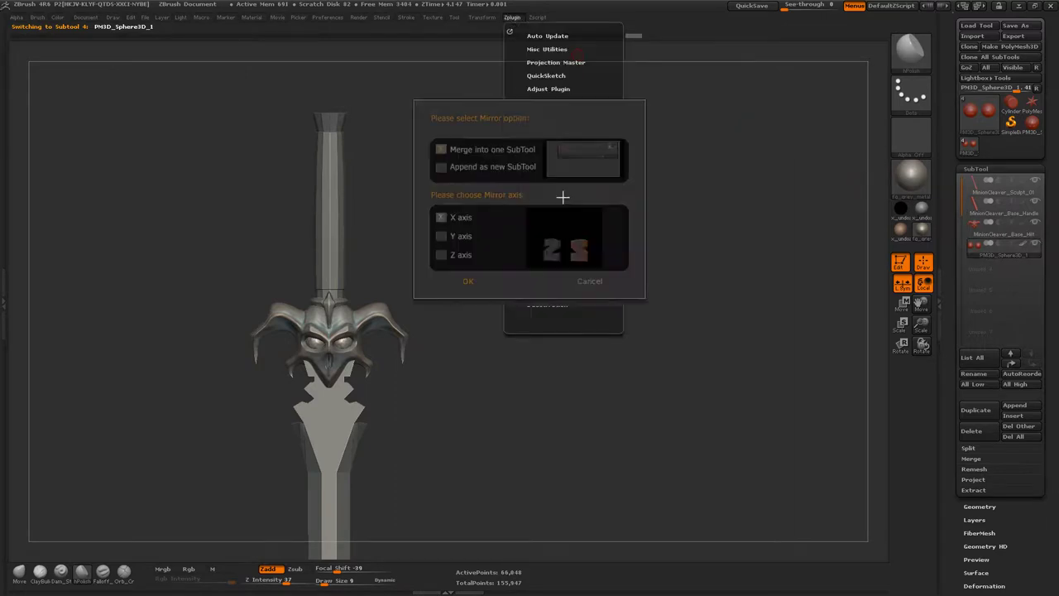
{"action": "left_click", "coordinate": [477, 284]}
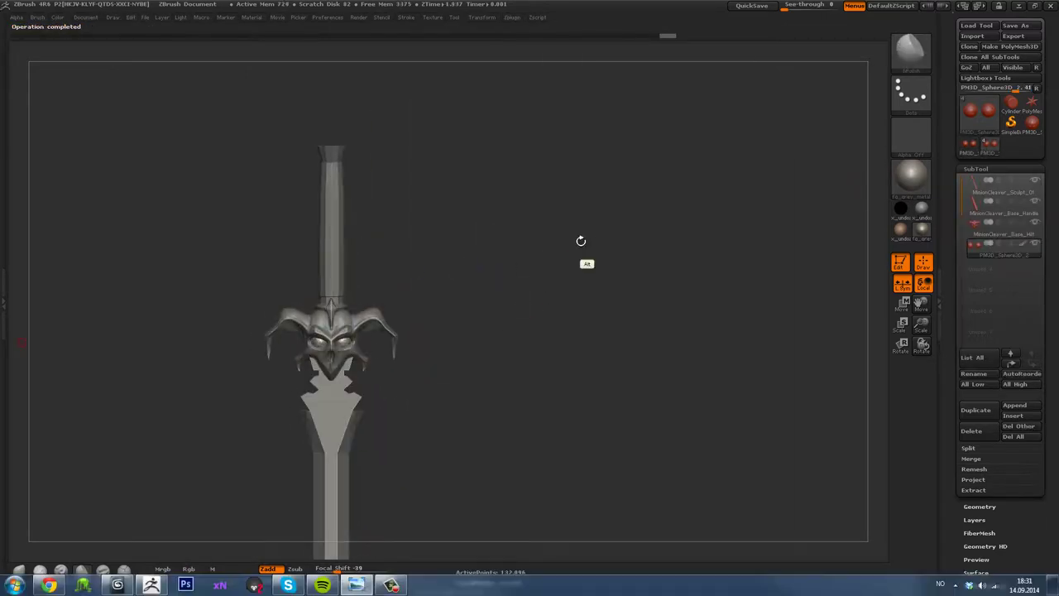
{"action": "left_click_drag", "start_coordinate": [497, 161], "coordinate": [267, 426], "text": "ctrl"}
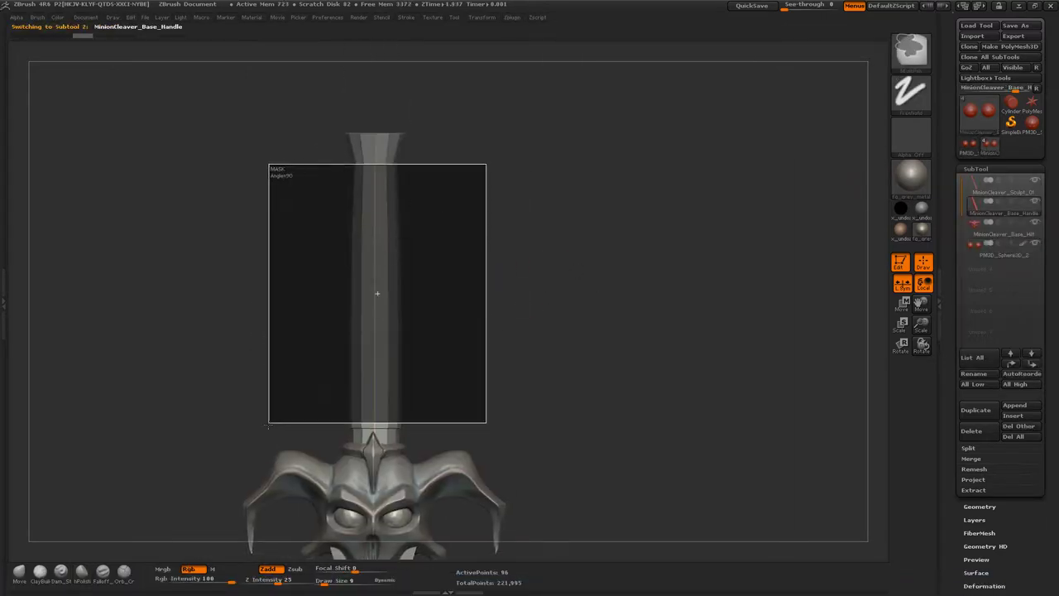
- DynaMesh the handle at resolution 400, mask the shaft, invert the mask and hide the top cap
{"action": "left_click", "coordinate": [979, 181]}
{"action": "left_click", "coordinate": [971, 259]}
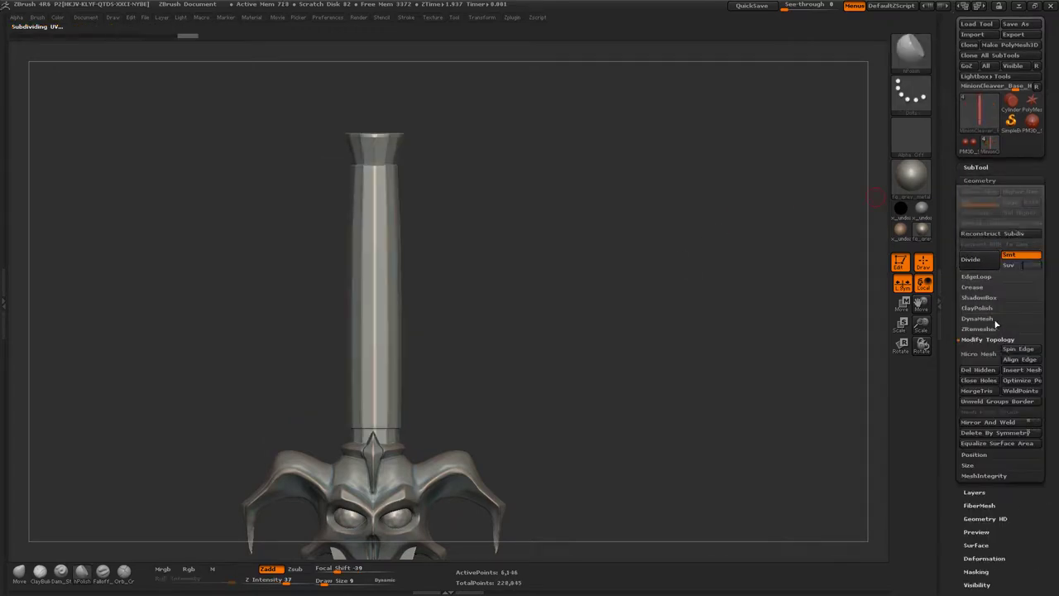
{"action": "left_click", "coordinate": [979, 319]}
{"action": "left_click", "coordinate": [977, 332]}
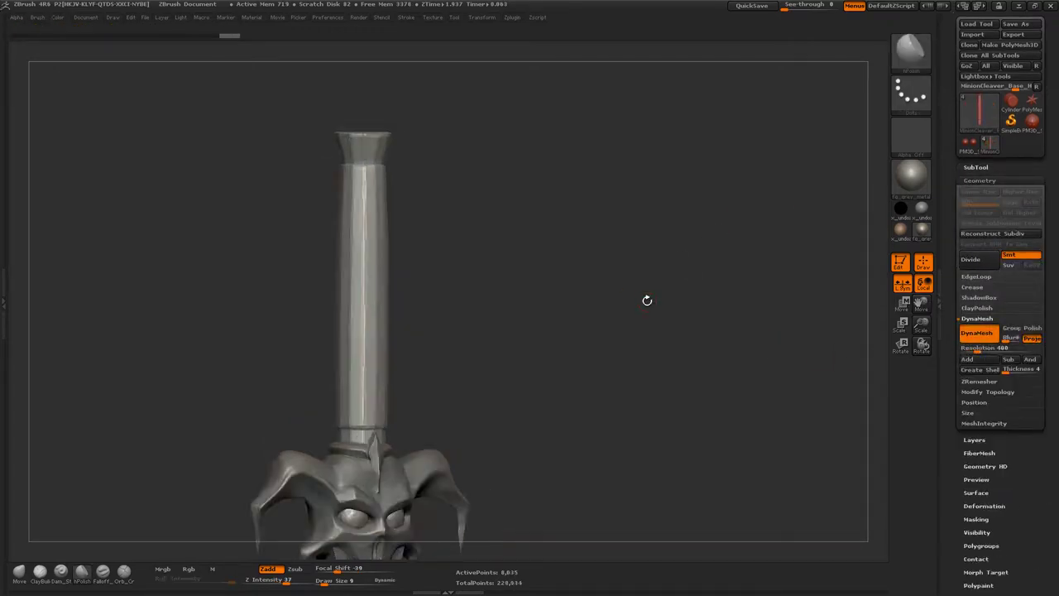
{"action": "left_click_drag", "start_coordinate": [497, 165], "coordinate": [276, 437], "text": "ctrl"}
{"action": "left_click", "coordinate": [981, 545]}
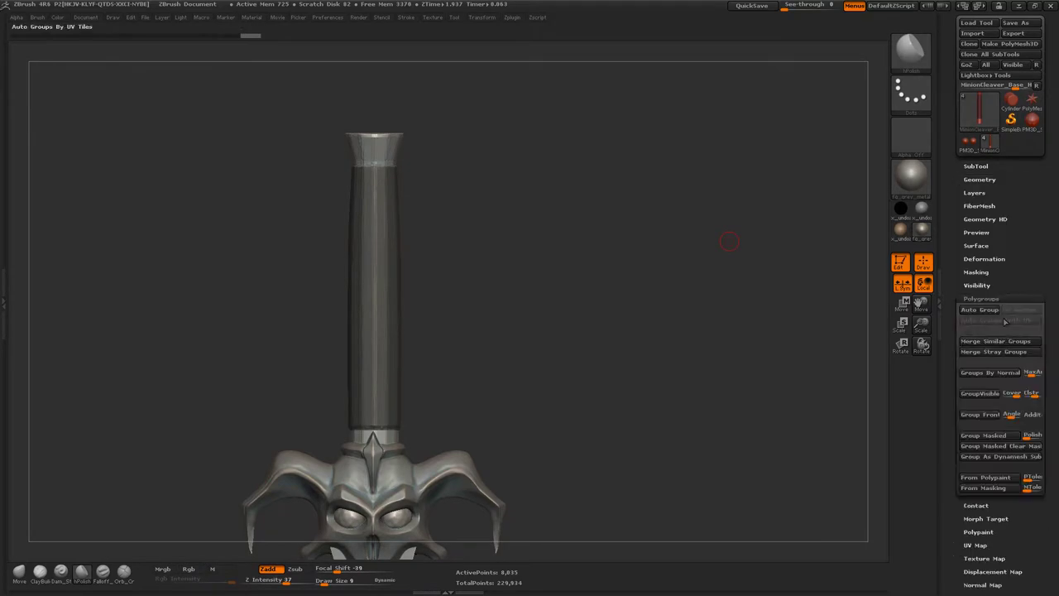
{"action": "left_click", "coordinate": [993, 348]}
{"action": "left_click", "coordinate": [981, 302]}
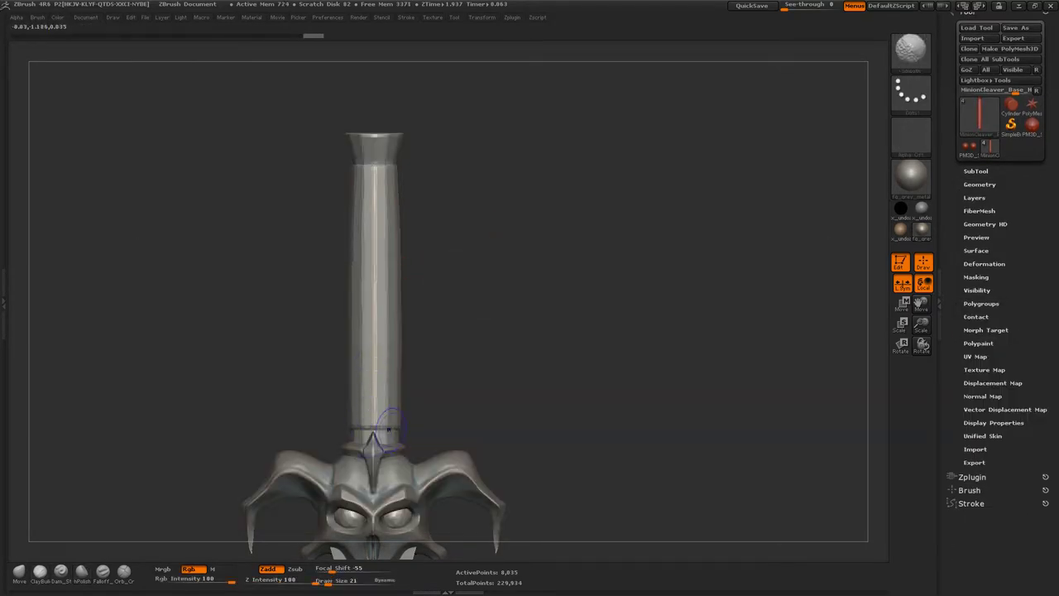
{"action": "left_click", "coordinate": [385, 307], "text": "ctrl+shift"}
{"action": "key", "text": "b"}
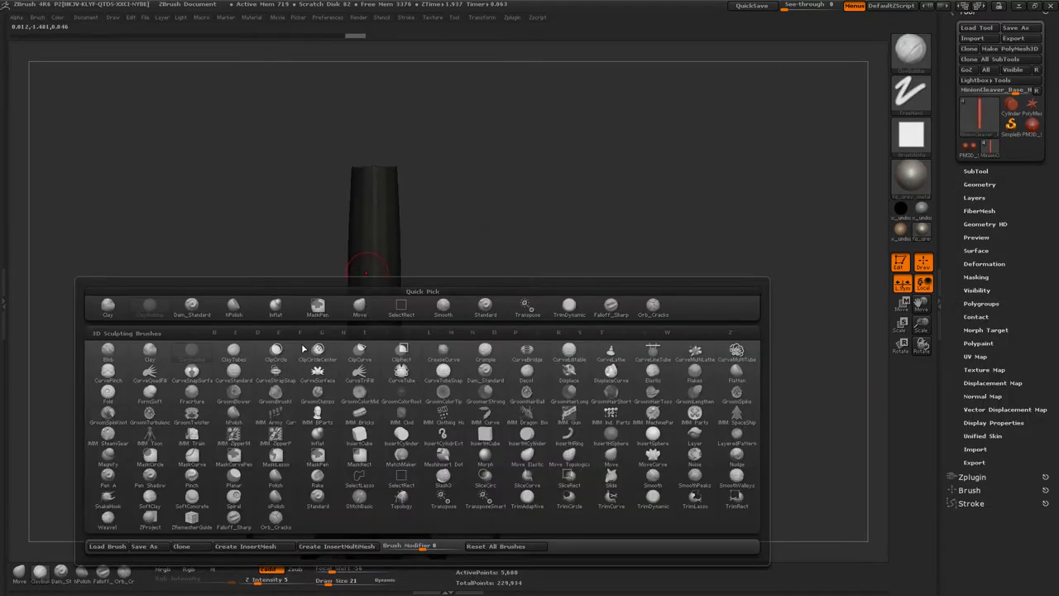
{"action": "left_click", "coordinate": [58, 17]}
- Show the top cap again, clear the handle's mask, and orbit to frame the grip
{"action": "left_click", "coordinate": [452, 273], "text": "ctrl"}
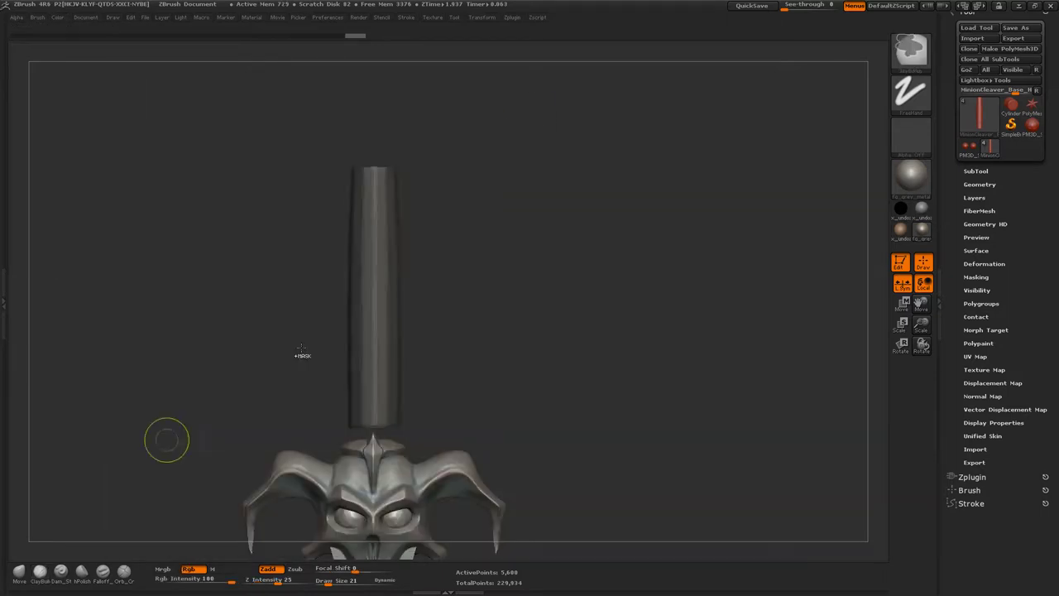
{"action": "left_click", "coordinate": [465, 279], "text": "ctrl+shift"}
{"action": "left_click_drag", "start_coordinate": [466, 279], "coordinate": [386, 267], "text": "ctrl+shift"}
{"action": "left_click", "coordinate": [437, 306], "text": "ctrl+shift"}
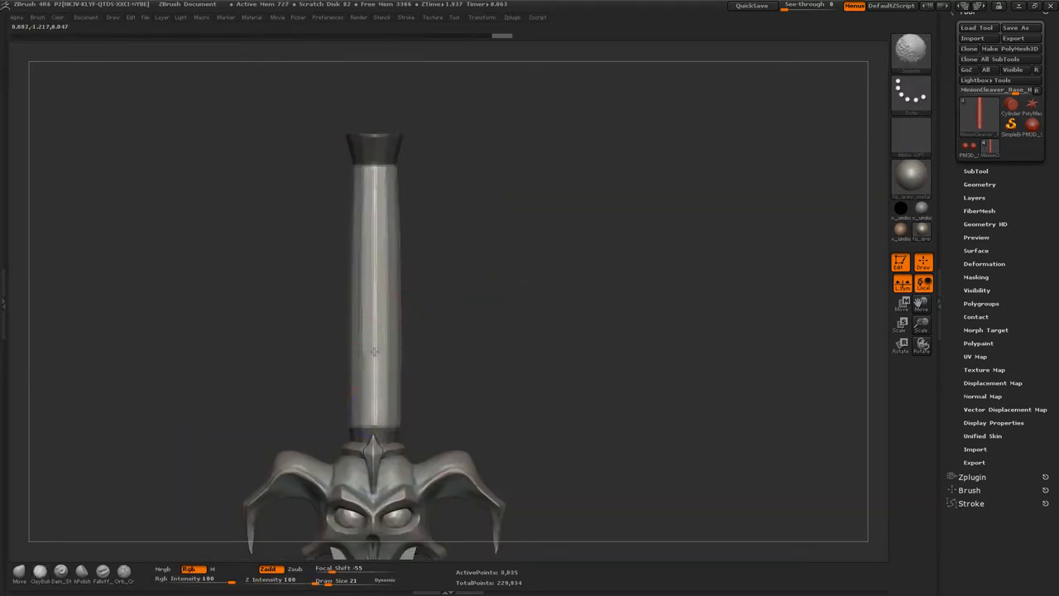
{"action": "left_click_drag", "start_coordinate": [374, 181], "coordinate": [356, 418]}
{"action": "left_click_drag", "start_coordinate": [418, 201], "coordinate": [451, 349]}
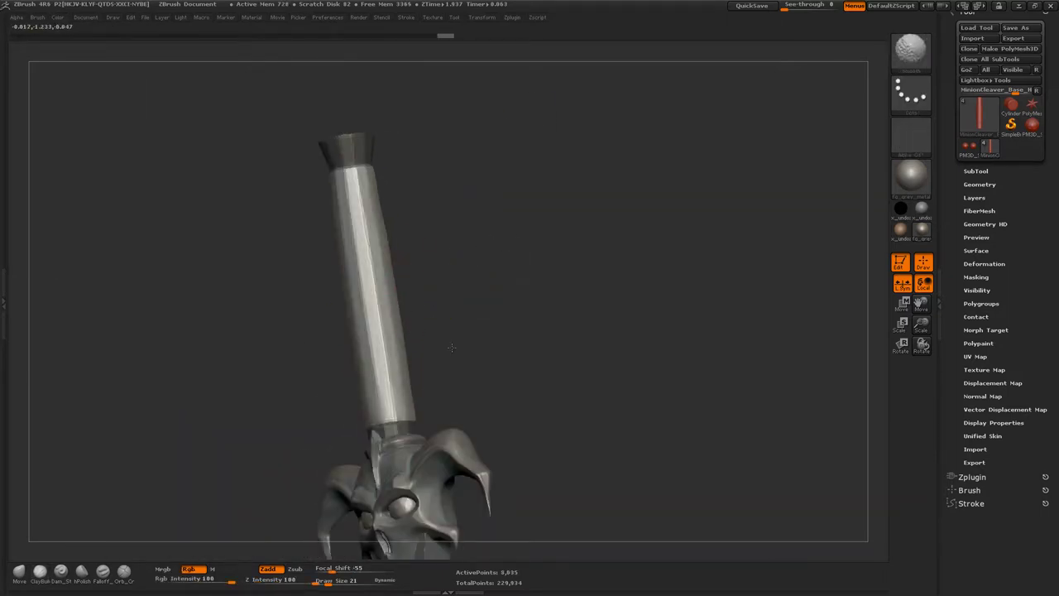
{"action": "mouse_move", "coordinate": [299, 245]}
{"action": "left_mouse_down"}
{"action": "mouse_move", "coordinate": [444, 300]}
{"action": "mouse_move", "coordinate": [445, 365]}
{"action": "mouse_move", "coordinate": [356, 417]}
{"action": "left_mouse_up"}
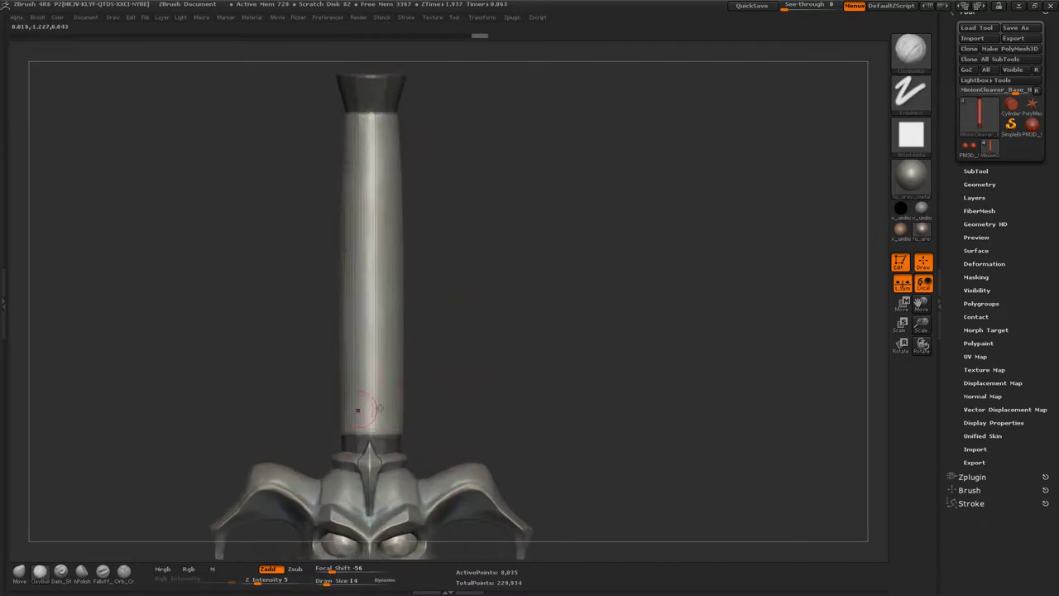
{"action": "mouse_move", "coordinate": [456, 395]}
{"action": "left_mouse_down"}
{"action": "mouse_move", "coordinate": [327, 427]}
{"action": "mouse_move", "coordinate": [406, 316]}
{"action": "mouse_move", "coordinate": [480, 260]}
{"action": "mouse_move", "coordinate": [298, 391]}
{"action": "left_mouse_up"}
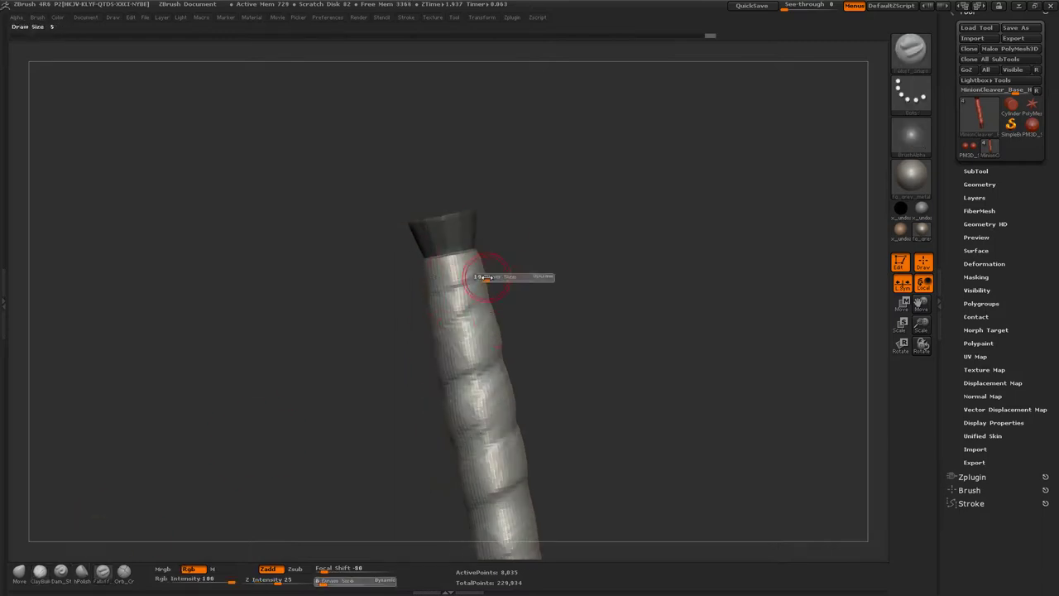
- Carve the spiral wrap grooves with a size-9 brush, smoothing them with hPolish
{"action": "mouse_move", "coordinate": [487, 278]}
{"action": "left_mouse_down"}
{"action": "mouse_move", "coordinate": [443, 320]}
{"action": "mouse_move", "coordinate": [413, 237]}
{"action": "mouse_move", "coordinate": [560, 300]}
{"action": "mouse_move", "coordinate": [438, 342]}
{"action": "mouse_move", "coordinate": [539, 357]}
{"action": "mouse_move", "coordinate": [319, 397]}
{"action": "mouse_move", "coordinate": [480, 331]}
{"action": "mouse_move", "coordinate": [284, 343]}
{"action": "mouse_move", "coordinate": [501, 313]}
{"action": "mouse_move", "coordinate": [300, 355]}
{"action": "mouse_move", "coordinate": [397, 331]}
{"action": "mouse_move", "coordinate": [239, 383]}
{"action": "mouse_move", "coordinate": [273, 373]}
{"action": "mouse_move", "coordinate": [232, 407]}
{"action": "mouse_move", "coordinate": [273, 384]}
{"action": "mouse_move", "coordinate": [338, 320]}
{"action": "mouse_move", "coordinate": [307, 348]}
{"action": "mouse_move", "coordinate": [426, 348]}
{"action": "left_mouse_up"}
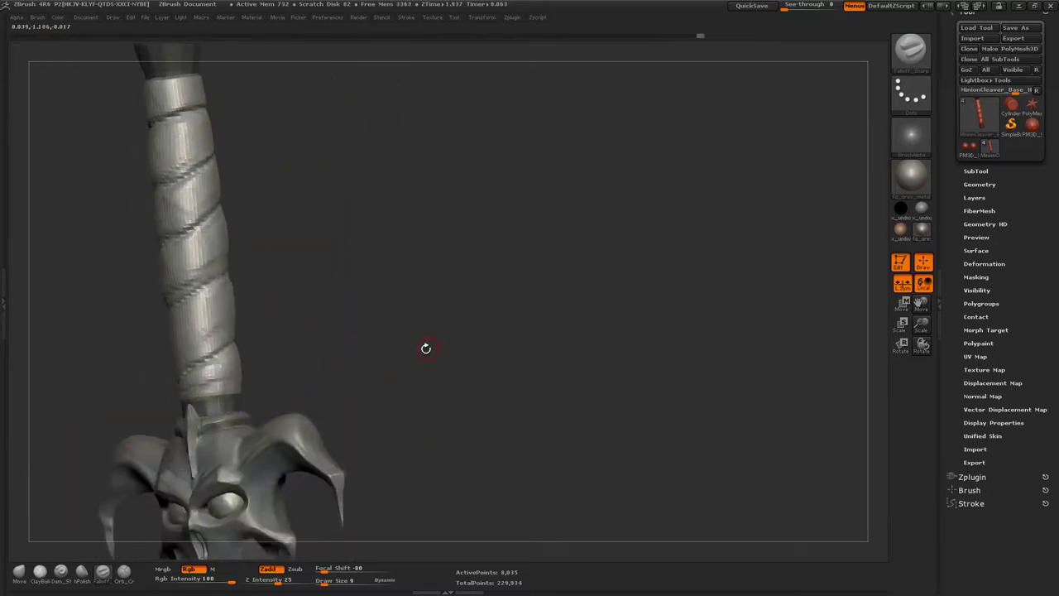
{"action": "key", "text": "b"}
{"action": "key", "text": "h"}
{"action": "key", "text": "p"}
{"action": "mouse_move", "coordinate": [207, 392]}
{"action": "left_mouse_down"}
{"action": "mouse_move", "coordinate": [331, 359]}
{"action": "mouse_move", "coordinate": [227, 403]}
{"action": "mouse_move", "coordinate": [336, 338]}
{"action": "mouse_move", "coordinate": [285, 334]}
{"action": "mouse_move", "coordinate": [357, 352]}
{"action": "mouse_move", "coordinate": [311, 343]}
{"action": "mouse_move", "coordinate": [323, 458]}
{"action": "left_mouse_up"}
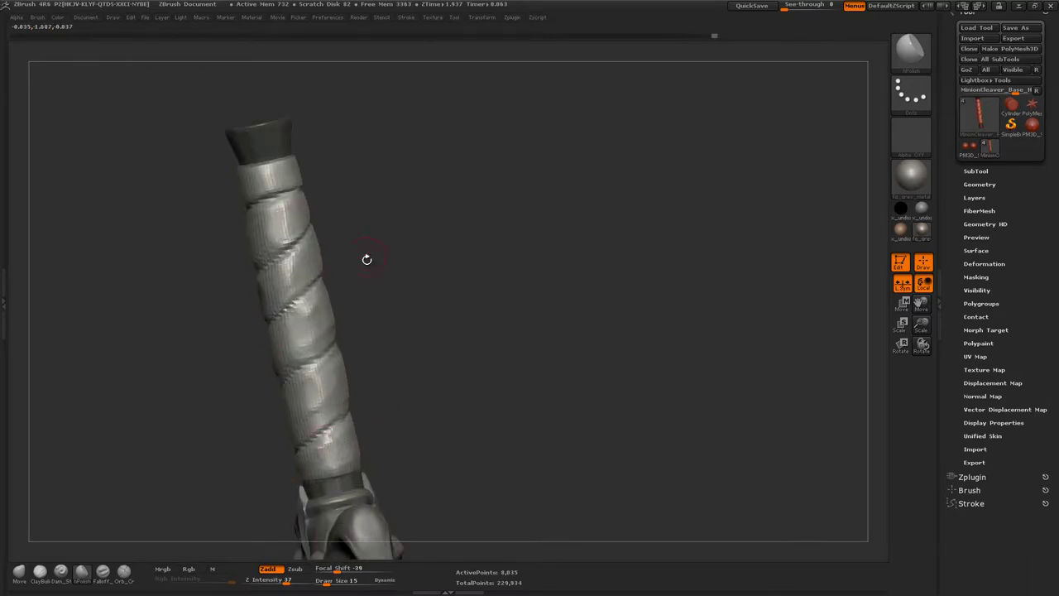
{"action": "left_click_drag", "start_coordinate": [366, 259], "coordinate": [229, 242]}
{"action": "mouse_move", "coordinate": [213, 203]}
{"action": "left_mouse_down"}
{"action": "mouse_move", "coordinate": [237, 319]}
{"action": "mouse_move", "coordinate": [256, 317]}
{"action": "mouse_move", "coordinate": [289, 232]}
{"action": "mouse_move", "coordinate": [334, 303]}
{"action": "left_mouse_up"}
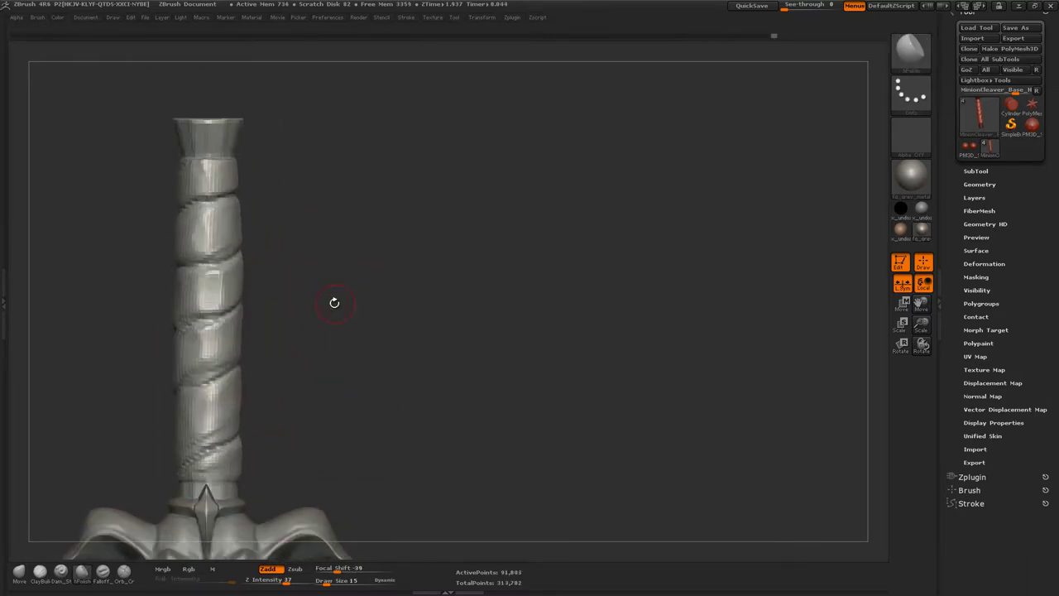
- Drop the grip to its lowest subdivision level and enlarge the brush to size 65
{"action": "left_click", "coordinate": [979, 183]}
{"action": "mouse_move", "coordinate": [408, 343]}
{"action": "left_mouse_down"}
{"action": "mouse_move", "coordinate": [186, 358]}
{"action": "mouse_move", "coordinate": [273, 314]}
{"action": "mouse_move", "coordinate": [240, 351]}
{"action": "mouse_move", "coordinate": [288, 323]}
{"action": "left_mouse_up"}
{"action": "key", "text": "shift+d"}
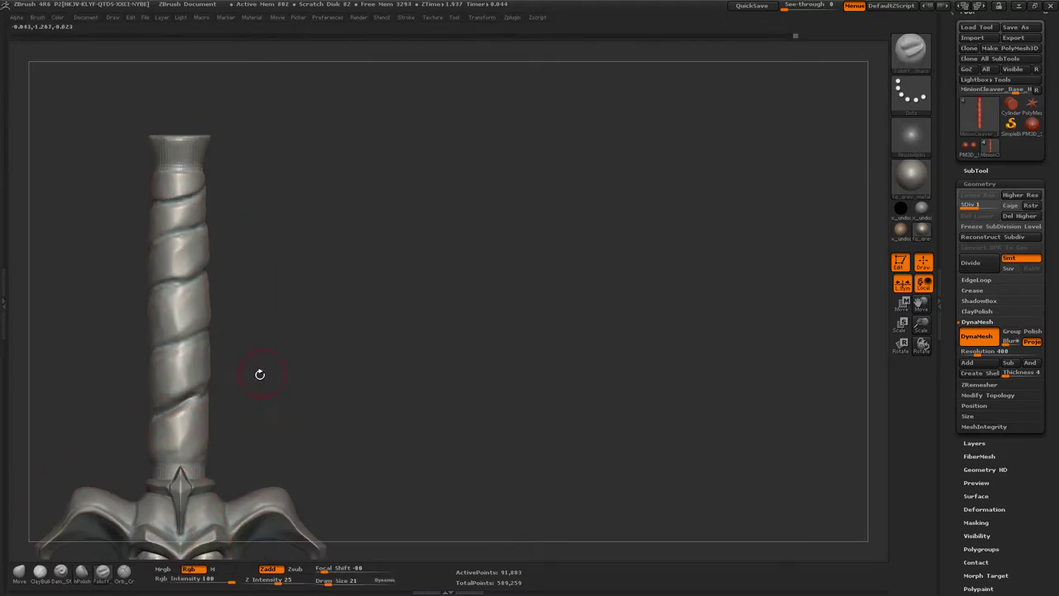
{"action": "mouse_move", "coordinate": [259, 374]}
{"action": "left_mouse_down"}
{"action": "mouse_move", "coordinate": [154, 421]}
{"action": "mouse_move", "coordinate": [212, 379]}
{"action": "left_mouse_up"}
{"action": "mouse_move", "coordinate": [258, 329]}
{"action": "left_mouse_down"}
{"action": "mouse_move", "coordinate": [243, 290]}
{"action": "mouse_move", "coordinate": [272, 326]}
{"action": "mouse_move", "coordinate": [258, 309]}
{"action": "mouse_move", "coordinate": [236, 364]}
{"action": "mouse_move", "coordinate": [272, 306]}
{"action": "mouse_move", "coordinate": [390, 235]}
{"action": "mouse_move", "coordinate": [257, 317]}
{"action": "mouse_move", "coordinate": [322, 289]}
{"action": "mouse_move", "coordinate": [253, 380]}
{"action": "left_mouse_up"}
{"action": "mouse_move", "coordinate": [311, 330]}
{"action": "left_mouse_down"}
{"action": "mouse_move", "coordinate": [350, 272]}
{"action": "mouse_move", "coordinate": [316, 298]}
{"action": "mouse_move", "coordinate": [416, 221]}
{"action": "left_mouse_up"}
{"action": "key", "text": "b"}
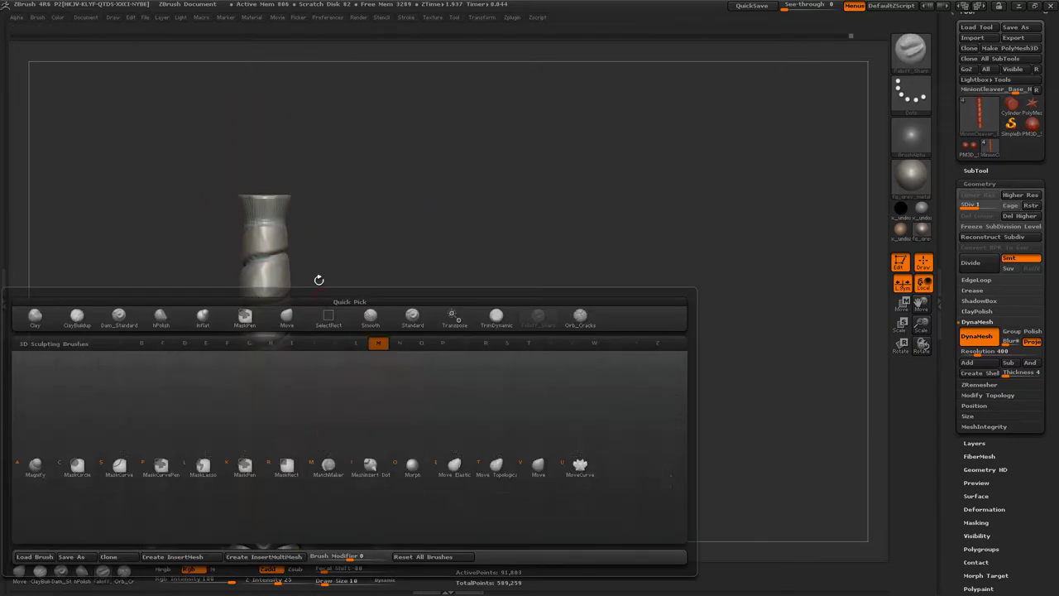
{"action": "key", "text": "Escape"}
{"action": "left_click_drag", "start_coordinate": [362, 262], "coordinate": [280, 264]}
- Sharpen the spiral grooves with Pinch at low Z Intensity and a sharp falloff
{"action": "key", "text": "b"}
{"action": "key", "text": "c"}
{"action": "key", "text": "b"}
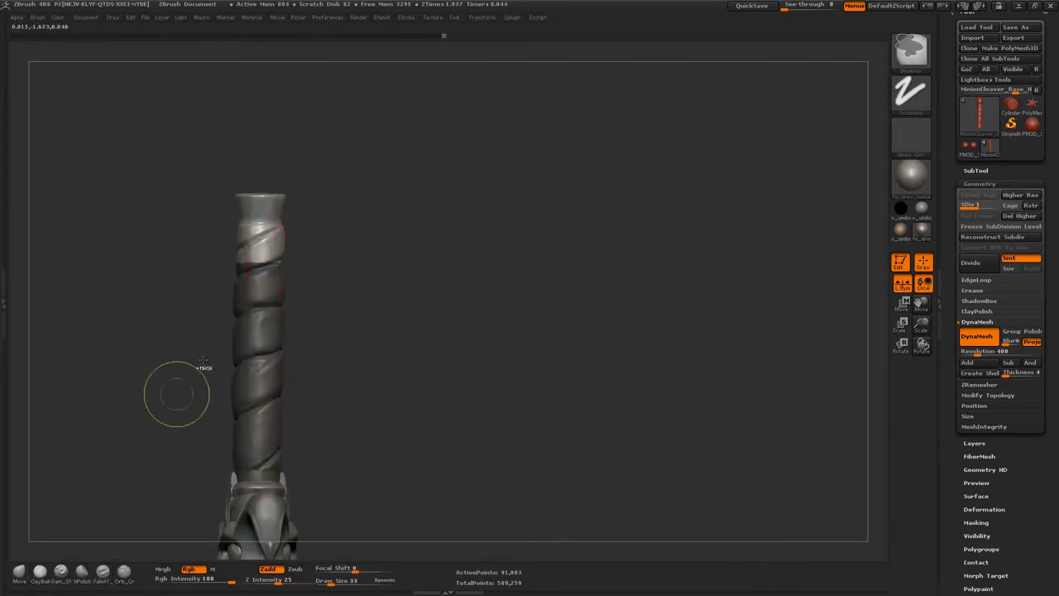
{"action": "mouse_move", "coordinate": [177, 390]}
{"action": "left_mouse_down"}
{"action": "mouse_move", "coordinate": [351, 279]}
{"action": "mouse_move", "coordinate": [323, 232]}
{"action": "mouse_move", "coordinate": [343, 237]}
{"action": "left_mouse_up"}
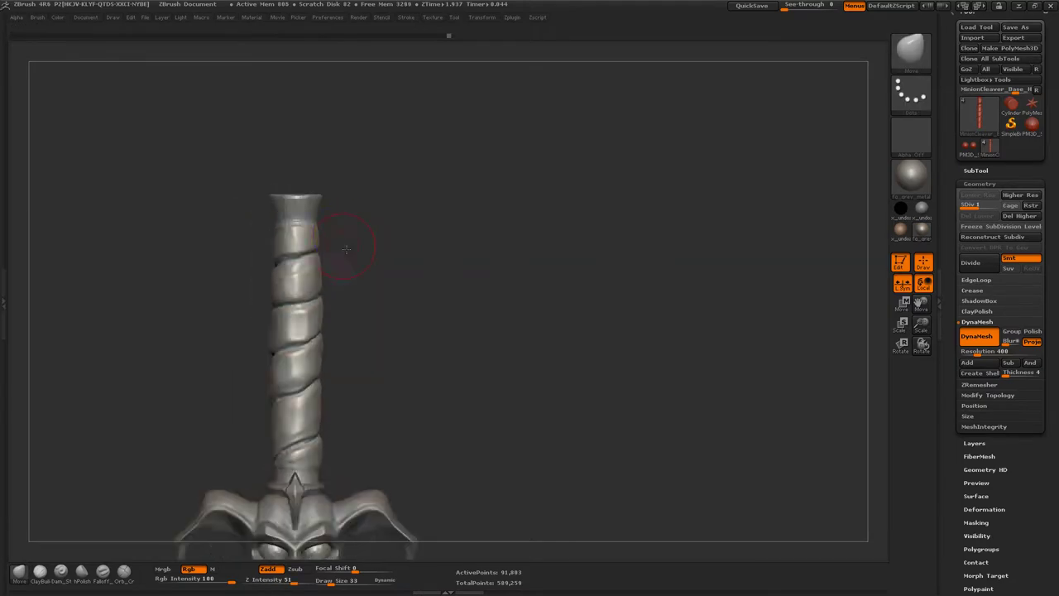
{"action": "key", "text": "b"}
{"action": "key", "text": "p"}
{"action": "key", "text": "i"}
{"action": "left_click_drag", "start_coordinate": [260, 285], "coordinate": [292, 269]}
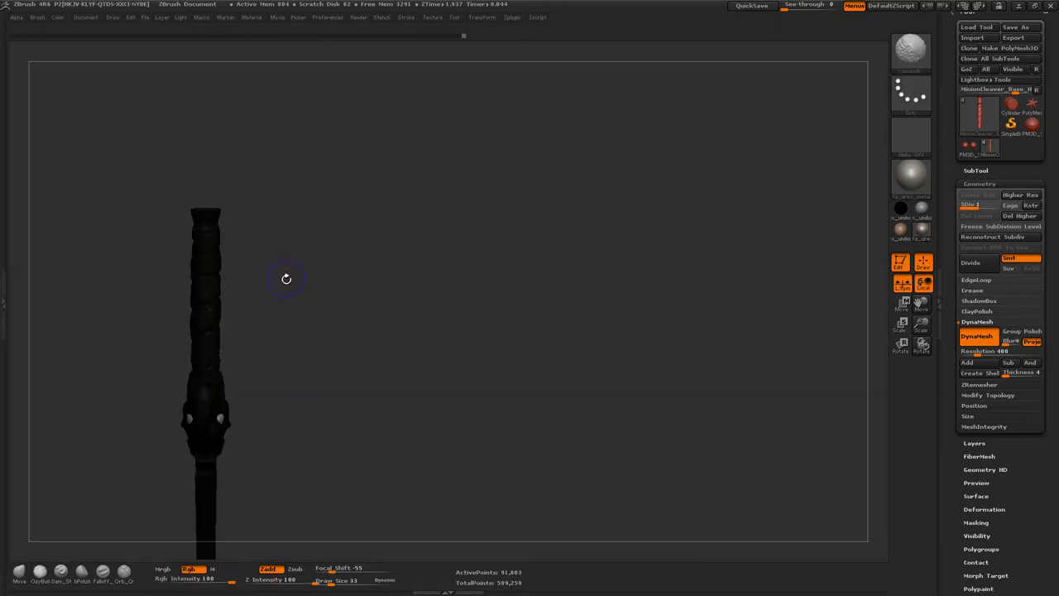
{"action": "key", "text": "b"}
{"action": "key", "text": "c"}
{"action": "key", "text": "t"}
{"action": "mouse_move", "coordinate": [355, 302]}
{"action": "left_mouse_down"}
{"action": "mouse_move", "coordinate": [232, 377]}
{"action": "mouse_move", "coordinate": [255, 376]}
{"action": "mouse_move", "coordinate": [303, 306]}
{"action": "mouse_move", "coordinate": [269, 289]}
{"action": "mouse_move", "coordinate": [251, 386]}
{"action": "mouse_move", "coordinate": [270, 310]}
{"action": "left_mouse_up"}
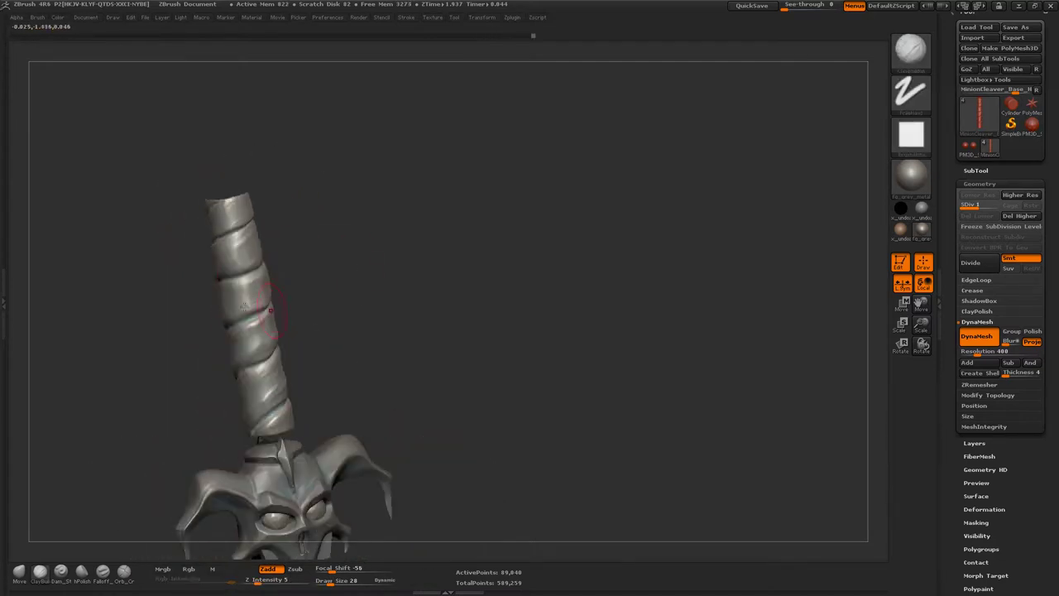
- Sculpt worn leather creases along the grip's wrap bands using the Falloff_Sharp brush
{"action": "mouse_move", "coordinate": [286, 413]}
{"action": "left_mouse_down"}
{"action": "mouse_move", "coordinate": [323, 259]}
{"action": "mouse_move", "coordinate": [303, 412]}
{"action": "left_mouse_up"}
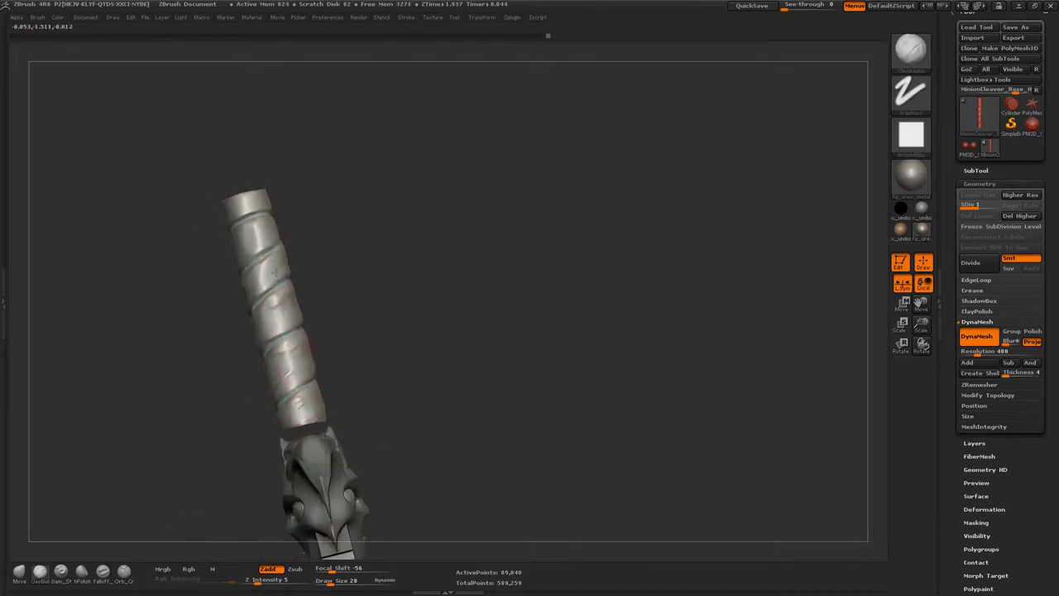
{"action": "mouse_move", "coordinate": [308, 346]}
{"action": "left_mouse_down"}
{"action": "mouse_move", "coordinate": [320, 355]}
{"action": "mouse_move", "coordinate": [246, 333]}
{"action": "left_mouse_up"}
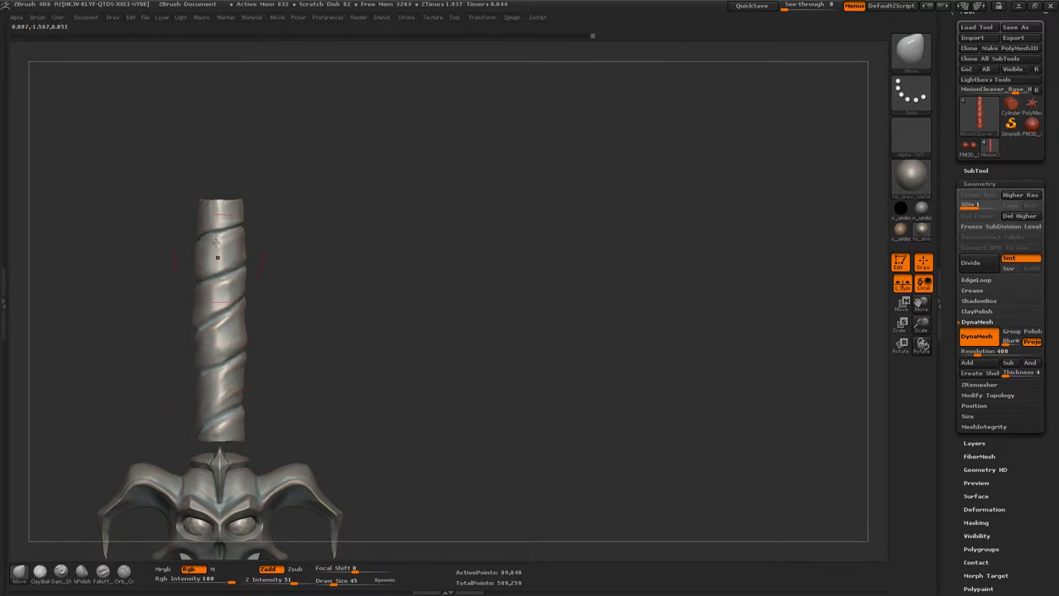
{"action": "mouse_move", "coordinate": [227, 235]}
{"action": "left_mouse_down"}
{"action": "mouse_move", "coordinate": [378, 302]}
{"action": "mouse_move", "coordinate": [225, 343]}
{"action": "left_mouse_up"}
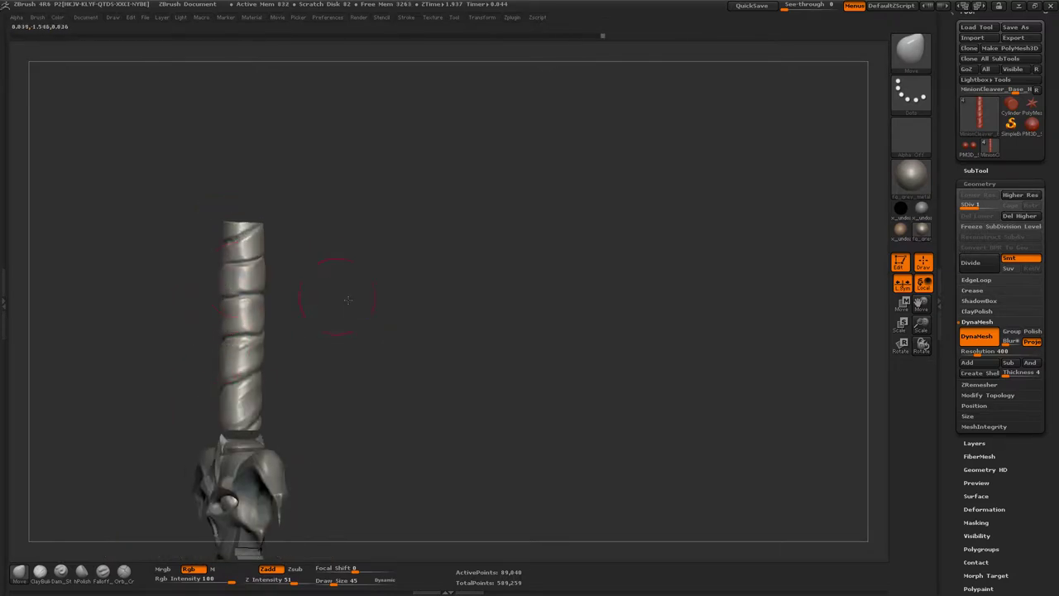
{"action": "left_click_drag", "start_coordinate": [348, 300], "coordinate": [248, 463]}
{"action": "left_click", "coordinate": [112, 571]}
{"action": "mouse_move", "coordinate": [268, 329]}
{"action": "left_mouse_down"}
{"action": "mouse_move", "coordinate": [195, 364]}
{"action": "mouse_move", "coordinate": [208, 420]}
{"action": "mouse_move", "coordinate": [326, 379]}
{"action": "mouse_move", "coordinate": [309, 244]}
{"action": "mouse_move", "coordinate": [305, 332]}
{"action": "mouse_move", "coordinate": [293, 331]}
{"action": "left_mouse_up"}
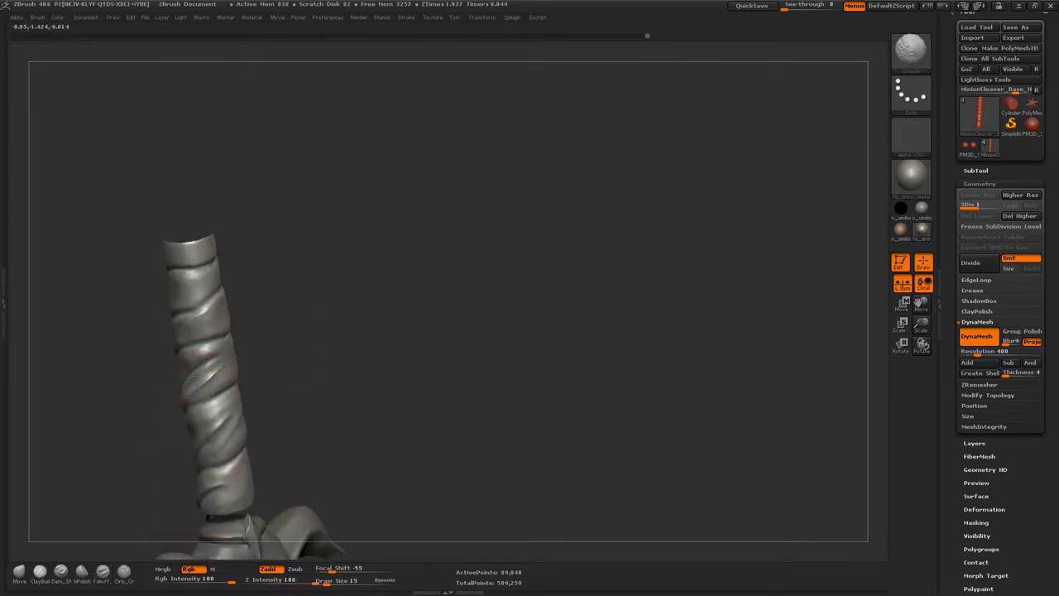
{"action": "mouse_move", "coordinate": [197, 375]}
{"action": "left_mouse_down"}
{"action": "mouse_move", "coordinate": [348, 382]}
{"action": "mouse_move", "coordinate": [278, 395]}
{"action": "mouse_move", "coordinate": [204, 365]}
{"action": "left_mouse_up"}
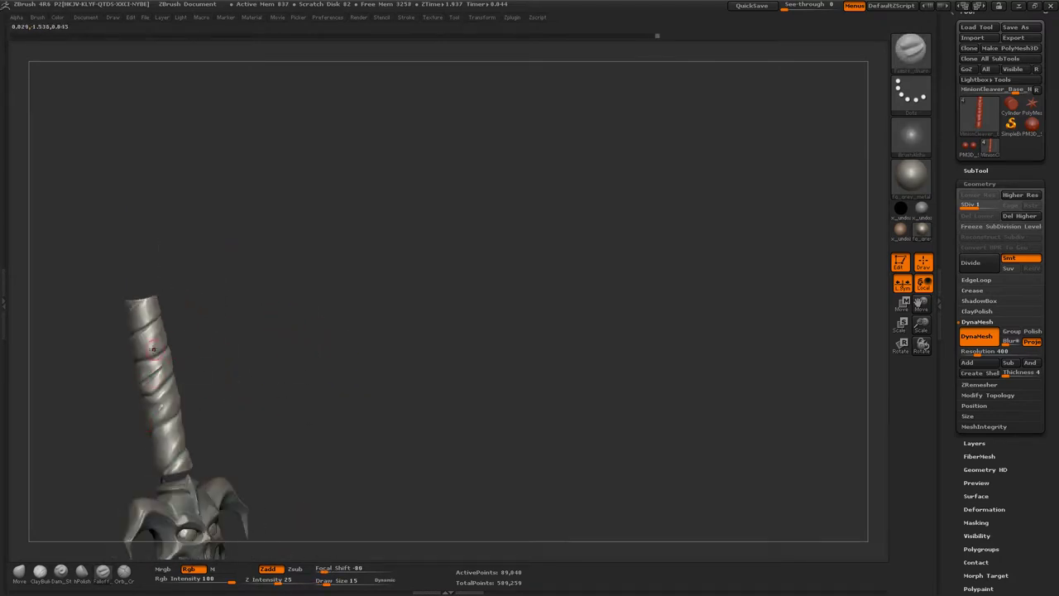
{"action": "mouse_move", "coordinate": [141, 383]}
{"action": "left_mouse_down"}
{"action": "mouse_move", "coordinate": [217, 367]}
{"action": "mouse_move", "coordinate": [146, 379]}
{"action": "left_mouse_up"}
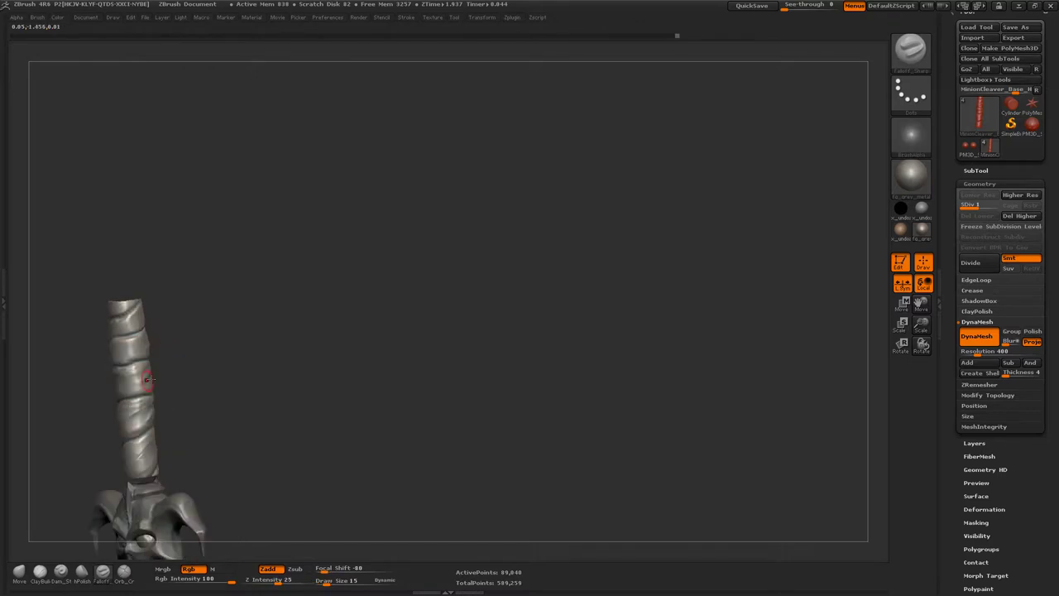
{"action": "left_click_drag", "start_coordinate": [135, 420], "coordinate": [223, 424]}
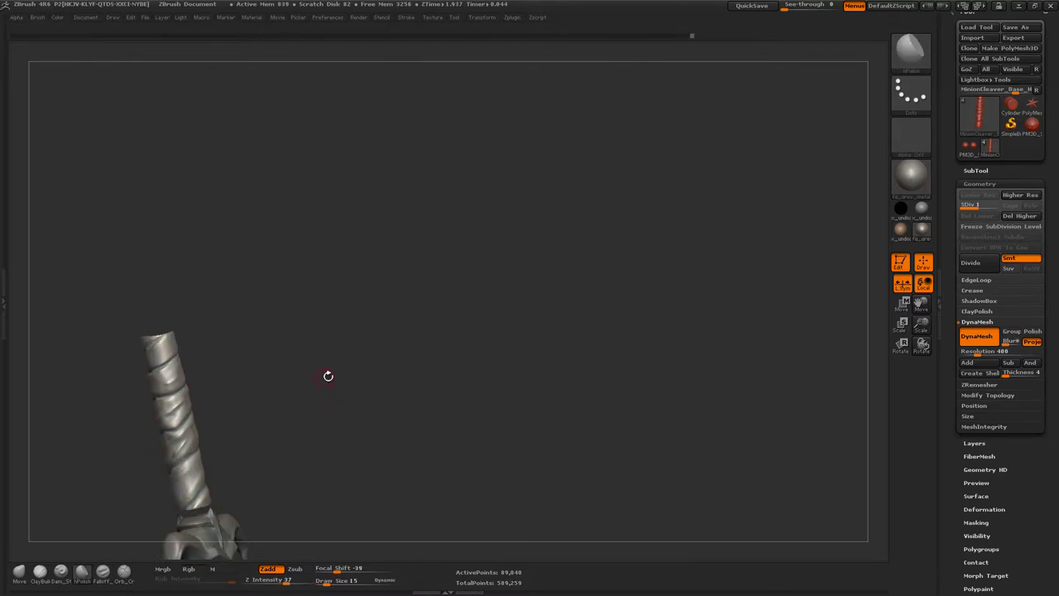
{"action": "mouse_move", "coordinate": [327, 376]}
{"action": "left_mouse_down"}
{"action": "mouse_move", "coordinate": [237, 348]}
{"action": "mouse_move", "coordinate": [188, 370]}
{"action": "mouse_move", "coordinate": [185, 307]}
{"action": "mouse_move", "coordinate": [270, 346]}
{"action": "mouse_move", "coordinate": [264, 387]}
{"action": "mouse_move", "coordinate": [279, 307]}
{"action": "mouse_move", "coordinate": [294, 399]}
{"action": "left_mouse_up"}
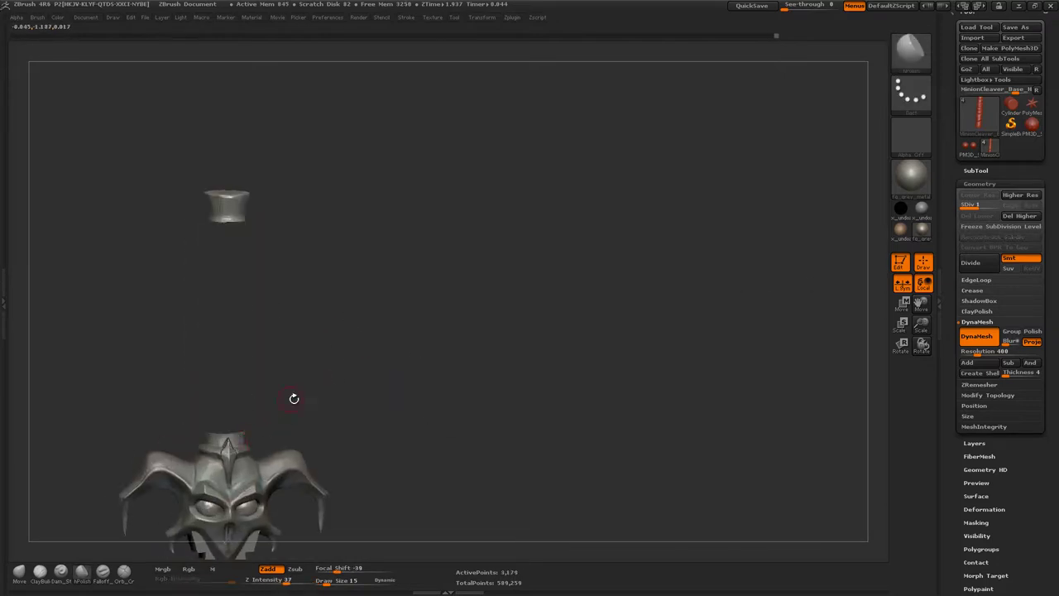
- Isolate the grip from the guard and subdivide it up to level 3
{"action": "key", "text": "s"}
{"action": "mouse_move", "coordinate": [230, 213]}
{"action": "left_mouse_down"}
{"action": "mouse_move", "coordinate": [298, 392]}
{"action": "mouse_move", "coordinate": [355, 331]}
{"action": "mouse_move", "coordinate": [449, 355]}
{"action": "mouse_move", "coordinate": [373, 437]}
{"action": "mouse_move", "coordinate": [164, 358]}
{"action": "left_mouse_up"}
{"action": "left_click_drag", "start_coordinate": [461, 226], "coordinate": [133, 141], "text": "ctrl"}
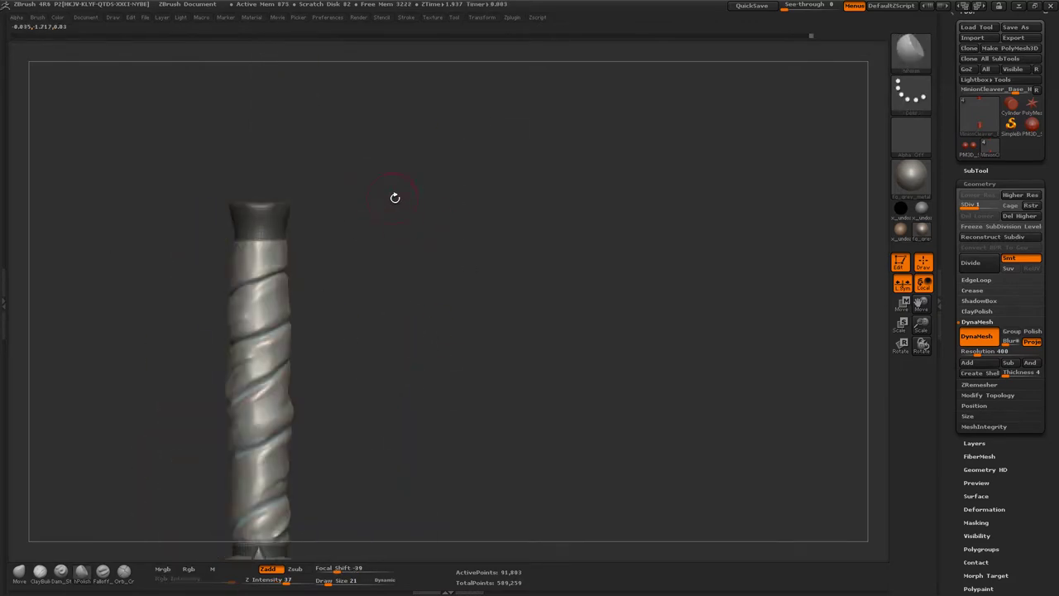
{"action": "left_click", "coordinate": [447, 226], "text": "ctrl+shift"}
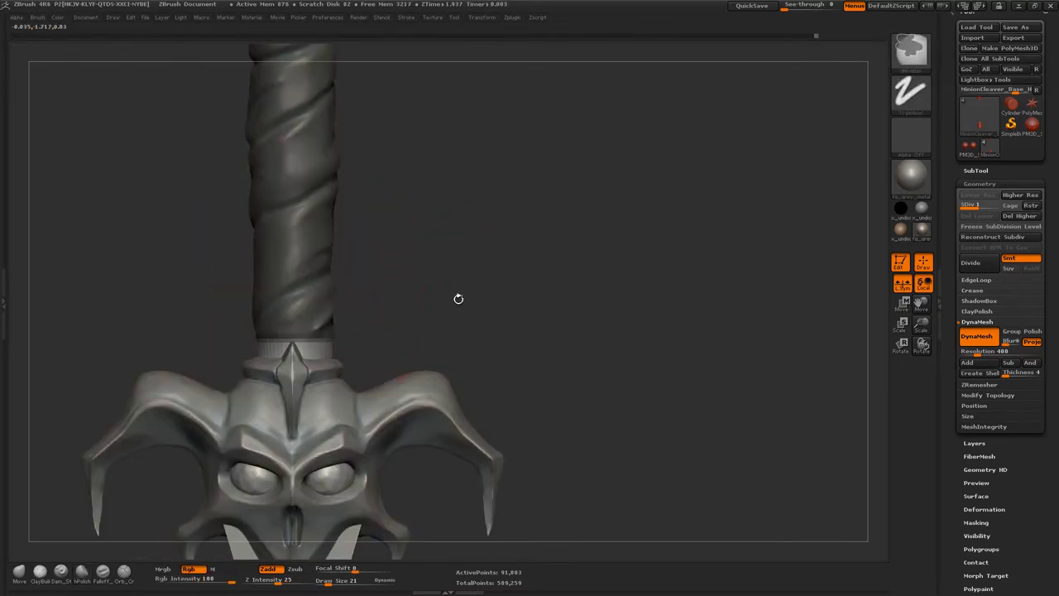
{"action": "key", "text": "d"}
{"action": "left_click", "coordinate": [201, 425], "text": "ctrl+alt+shift"}
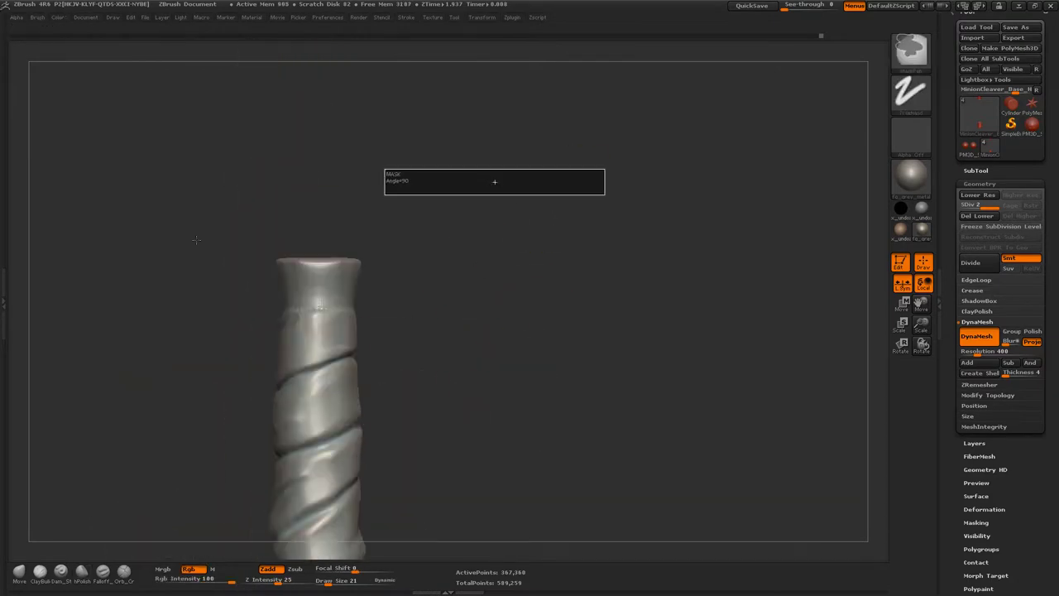
{"action": "left_click_drag", "start_coordinate": [478, 288], "coordinate": [410, 234]}
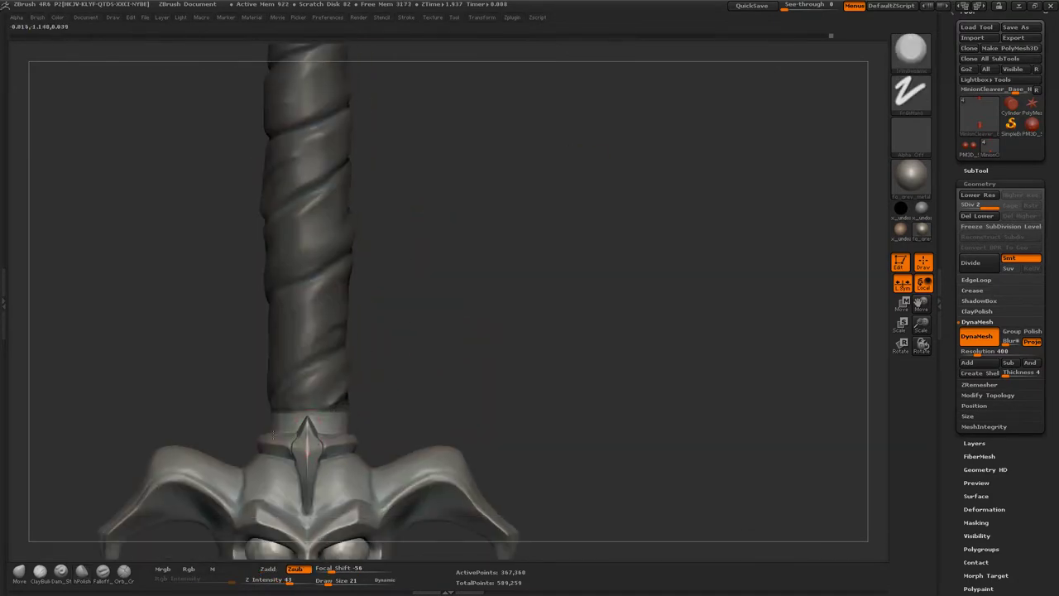
{"action": "left_click_drag", "start_coordinate": [274, 434], "coordinate": [304, 458]}
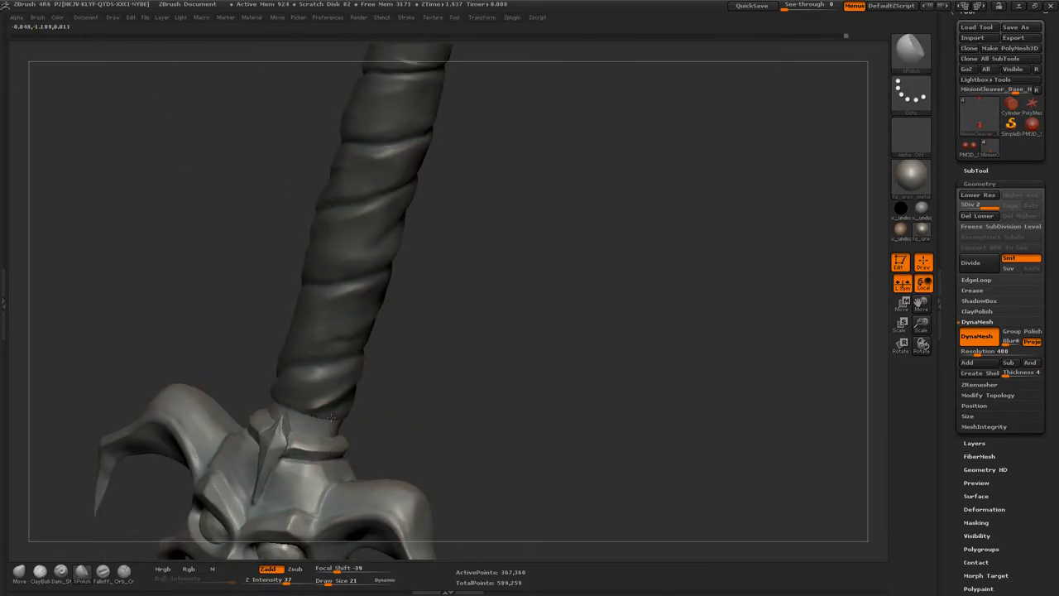
{"action": "mouse_move", "coordinate": [317, 372]}
{"action": "left_mouse_down"}
{"action": "mouse_move", "coordinate": [416, 408]}
{"action": "mouse_move", "coordinate": [373, 392]}
{"action": "left_mouse_up"}
{"action": "key", "text": "ctrl+d"}
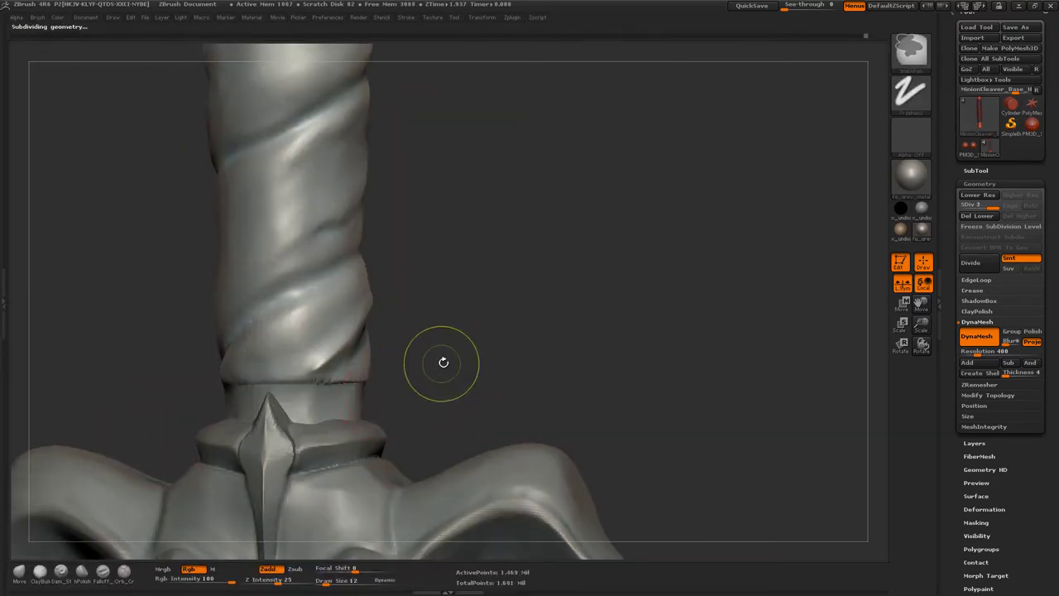
- Switch to a thin carving brush and cut a groove ring at the grip's base above the guard
{"action": "left_click", "coordinate": [104, 569]}
{"action": "mouse_move", "coordinate": [419, 381]}
{"action": "left_mouse_down"}
{"action": "mouse_move", "coordinate": [398, 385]}
{"action": "mouse_move", "coordinate": [473, 378]}
{"action": "mouse_move", "coordinate": [284, 367]}
{"action": "mouse_move", "coordinate": [506, 362]}
{"action": "mouse_move", "coordinate": [305, 382]}
{"action": "mouse_move", "coordinate": [294, 372]}
{"action": "mouse_move", "coordinate": [374, 376]}
{"action": "left_mouse_up"}
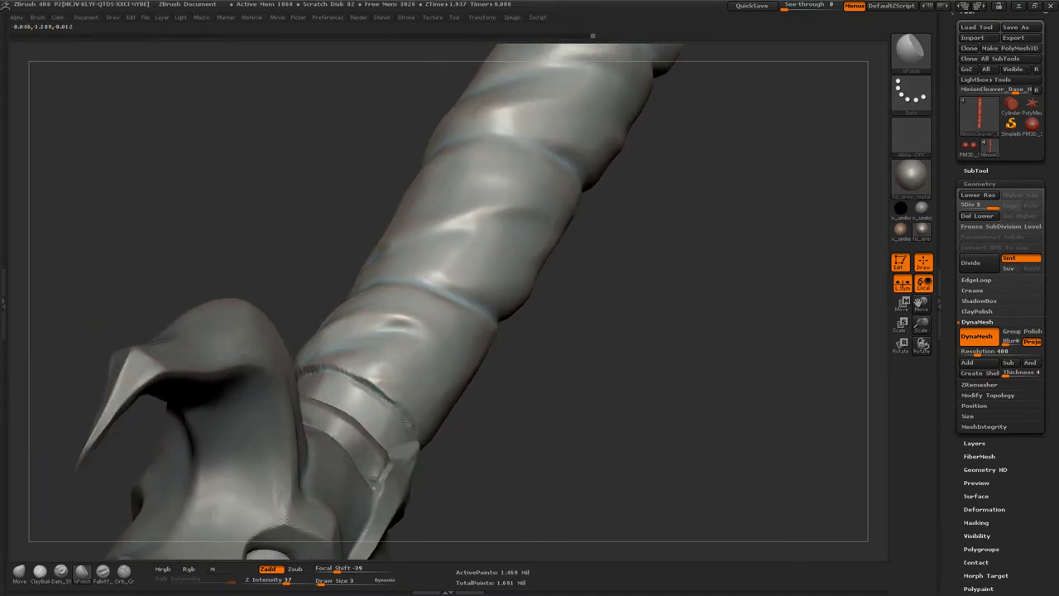
{"action": "mouse_move", "coordinate": [403, 421]}
{"action": "left_mouse_down"}
{"action": "mouse_move", "coordinate": [177, 513]}
{"action": "mouse_move", "coordinate": [436, 374]}
{"action": "left_mouse_up"}
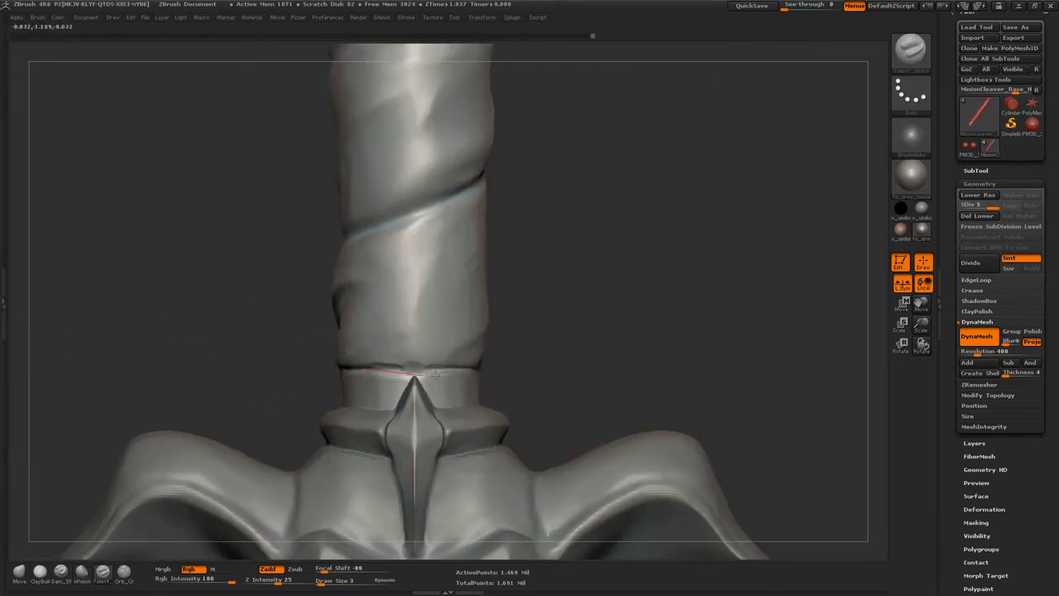
{"action": "key", "text": "b"}
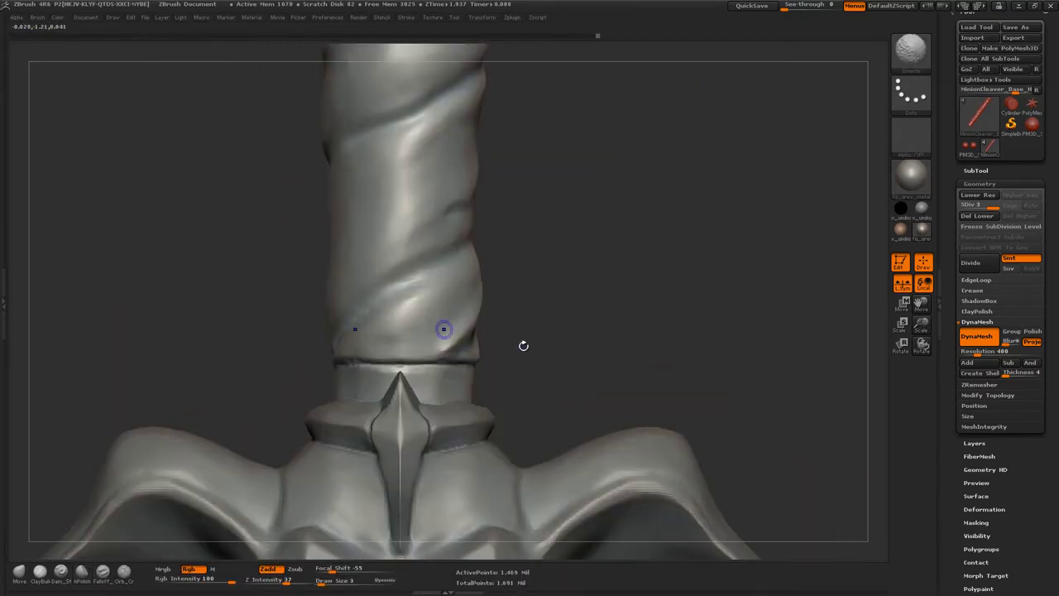
{"action": "mouse_move", "coordinate": [413, 397]}
{"action": "left_mouse_down", "text": "alt"}
{"action": "mouse_move", "coordinate": [437, 366]}
{"action": "mouse_move", "coordinate": [284, 354]}
{"action": "mouse_move", "coordinate": [431, 380]}
{"action": "mouse_move", "coordinate": [189, 352]}
{"action": "left_mouse_up", "text": "alt"}
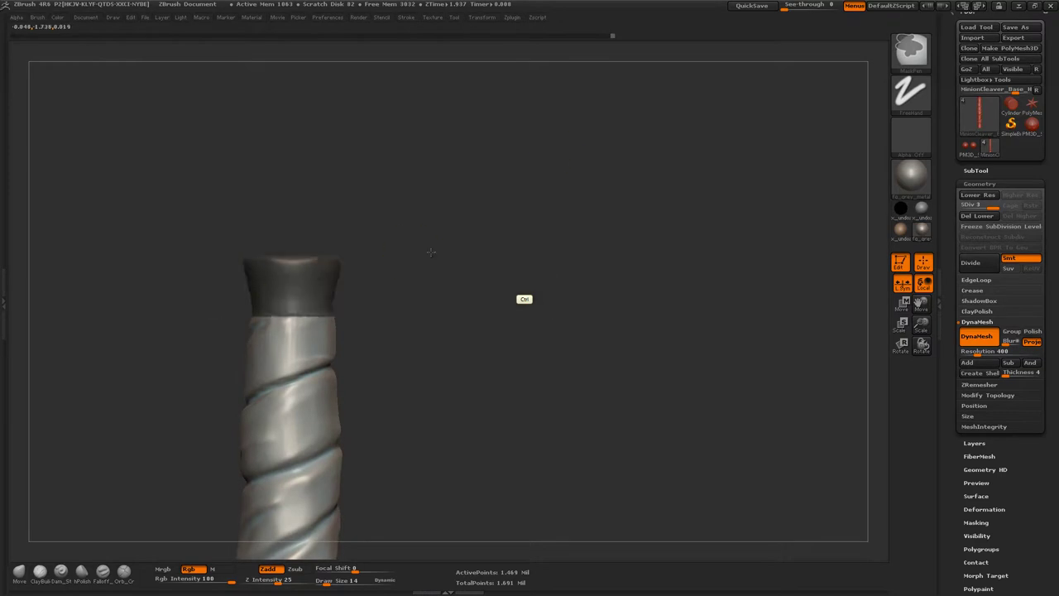
- Mask the grip so only the pommel cap is editable, and try pulling tips with Move (undone)
{"action": "mouse_move", "coordinate": [383, 361]}
{"action": "left_mouse_down", "text": "ctrl"}
{"action": "mouse_move", "coordinate": [191, 316]}
{"action": "mouse_move", "coordinate": [218, 315]}
{"action": "left_mouse_up", "text": "ctrl"}
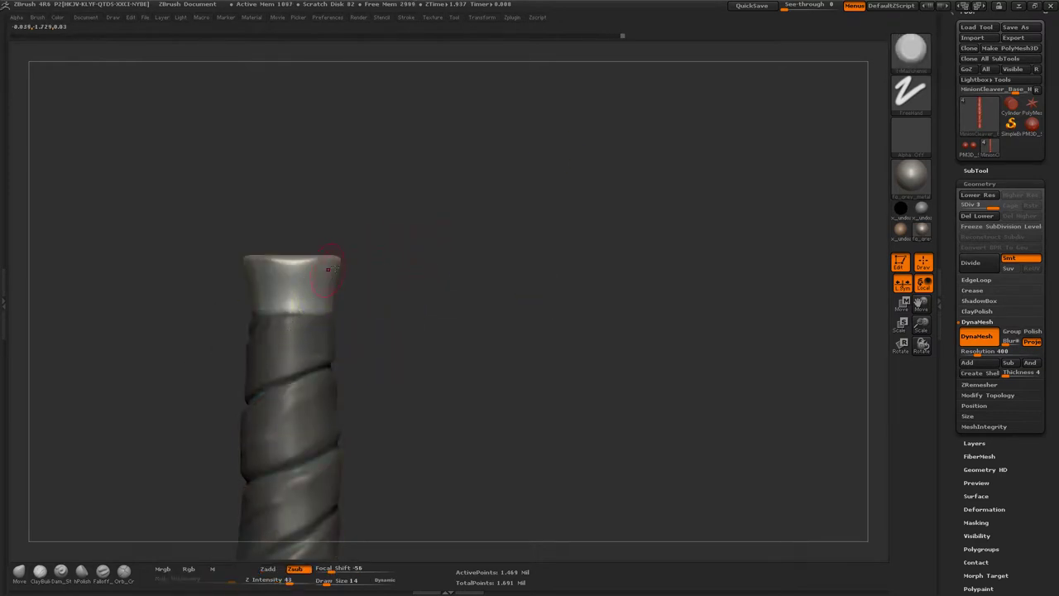
{"action": "key", "text": "b"}
{"action": "key", "text": "m"}
{"action": "key", "text": "v"}
{"action": "left_click_drag", "start_coordinate": [390, 240], "coordinate": [430, 207]}
{"action": "left_click_drag", "start_coordinate": [273, 263], "coordinate": [227, 244]}
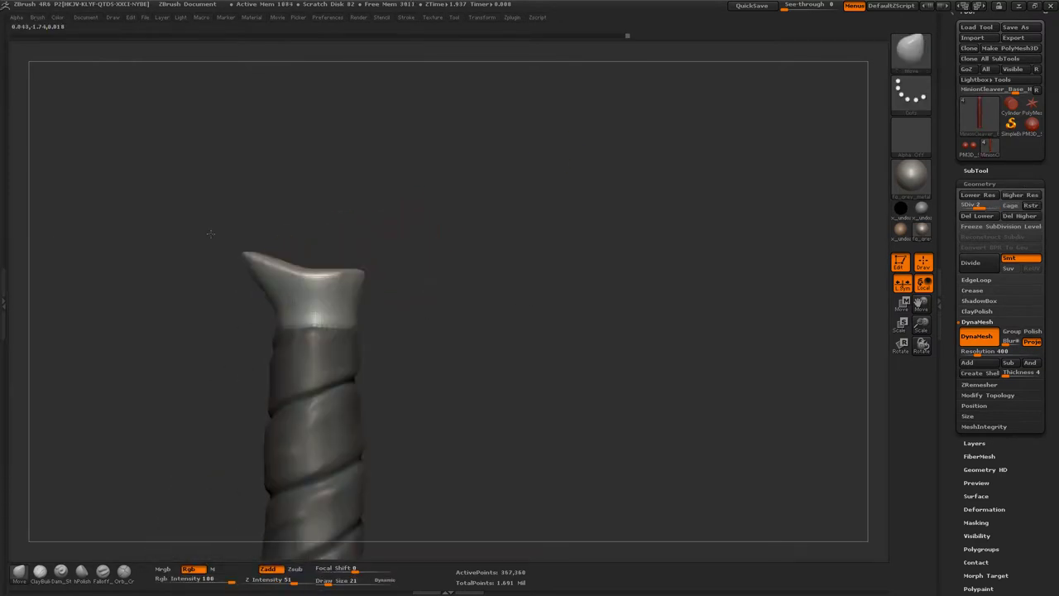
{"action": "left_click_drag", "start_coordinate": [367, 270], "coordinate": [401, 272]}
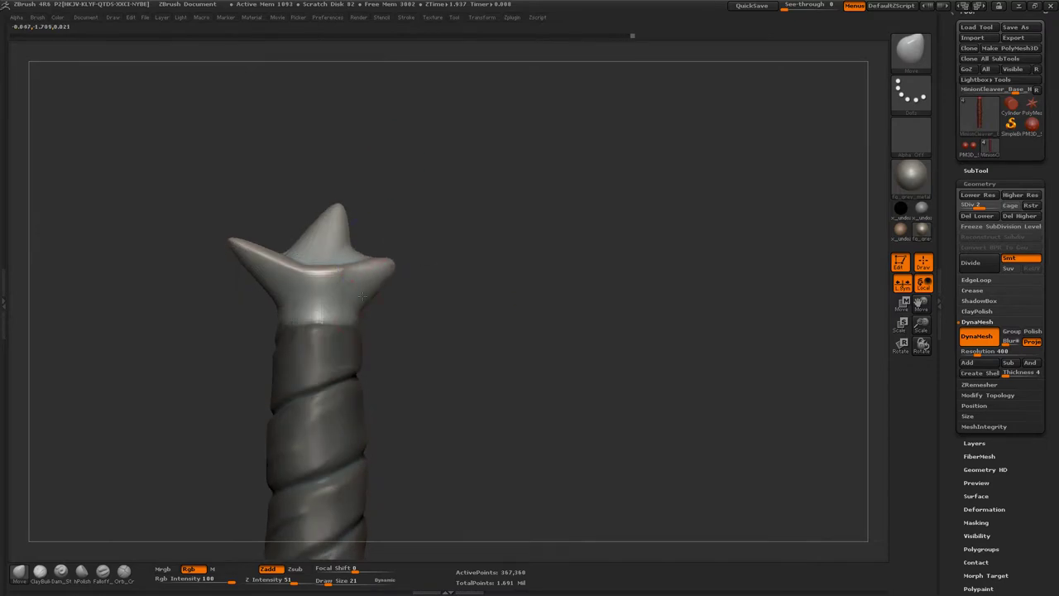
{"action": "key", "text": "ctrl+z"}
{"action": "key", "text": "ctrl+z"}
- Change the symmetry axis for the cap and check the pointed cap across subdivision levels
{"action": "left_click", "coordinate": [507, 18]}
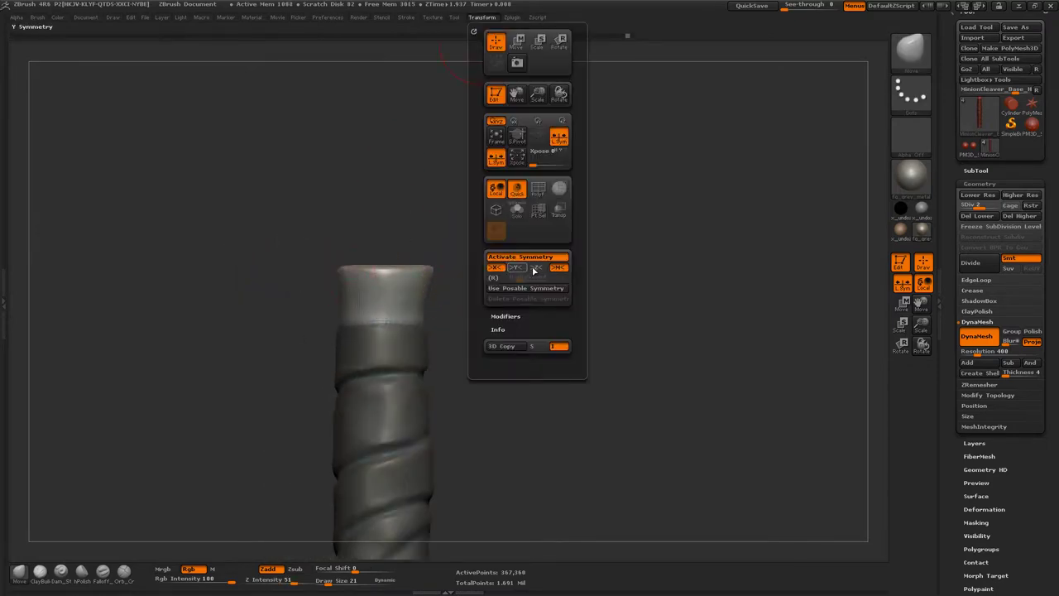
{"action": "left_click_drag", "start_coordinate": [324, 248], "coordinate": [257, 273], "text": "alt"}
{"action": "mouse_move", "coordinate": [320, 255]}
{"action": "left_mouse_down"}
{"action": "mouse_move", "coordinate": [354, 224]}
{"action": "mouse_move", "coordinate": [403, 261]}
{"action": "left_mouse_up"}
{"action": "key", "text": "shift+d"}
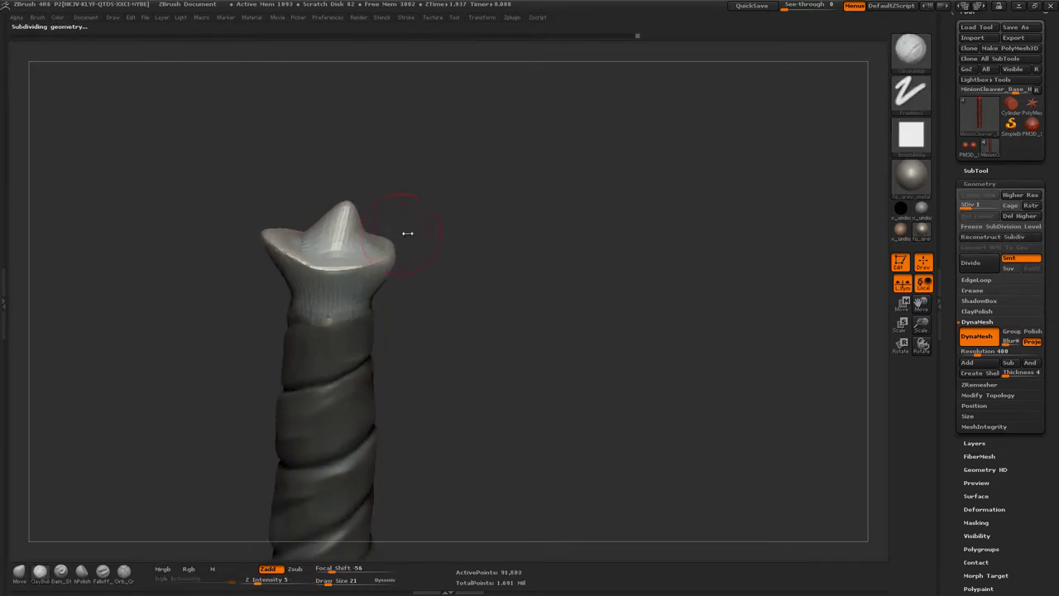
{"action": "mouse_move", "coordinate": [523, 299]}
{"action": "left_mouse_down"}
{"action": "mouse_move", "coordinate": [396, 246]}
{"action": "mouse_move", "coordinate": [370, 258]}
{"action": "mouse_move", "coordinate": [302, 255]}
{"action": "left_mouse_up"}
{"action": "key", "text": "d"}
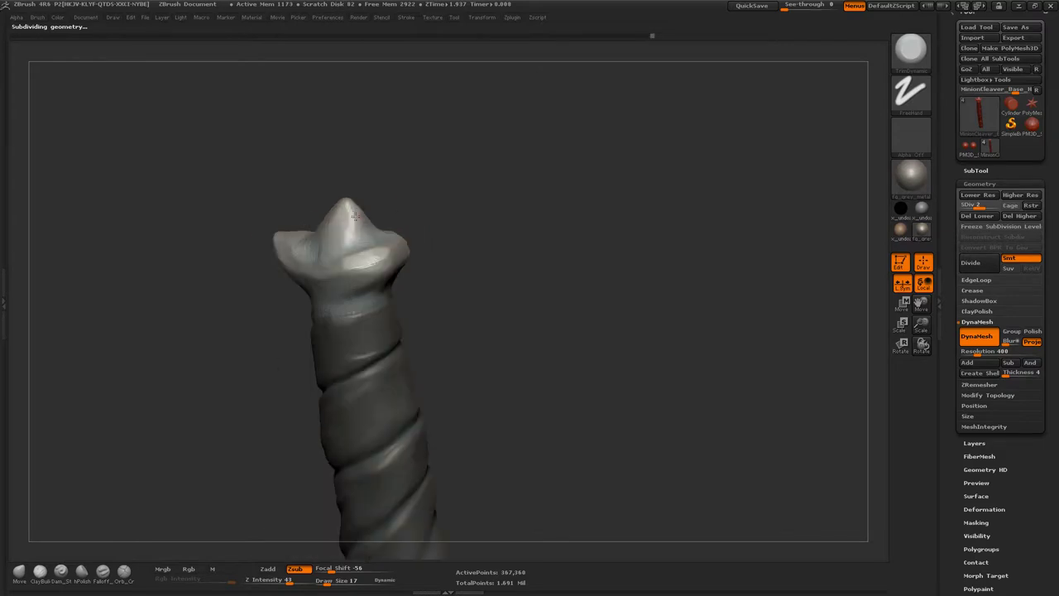
{"action": "mouse_move", "coordinate": [253, 288]}
{"action": "left_mouse_down"}
{"action": "mouse_move", "coordinate": [216, 253]}
{"action": "mouse_move", "coordinate": [513, 237]}
{"action": "left_mouse_up"}
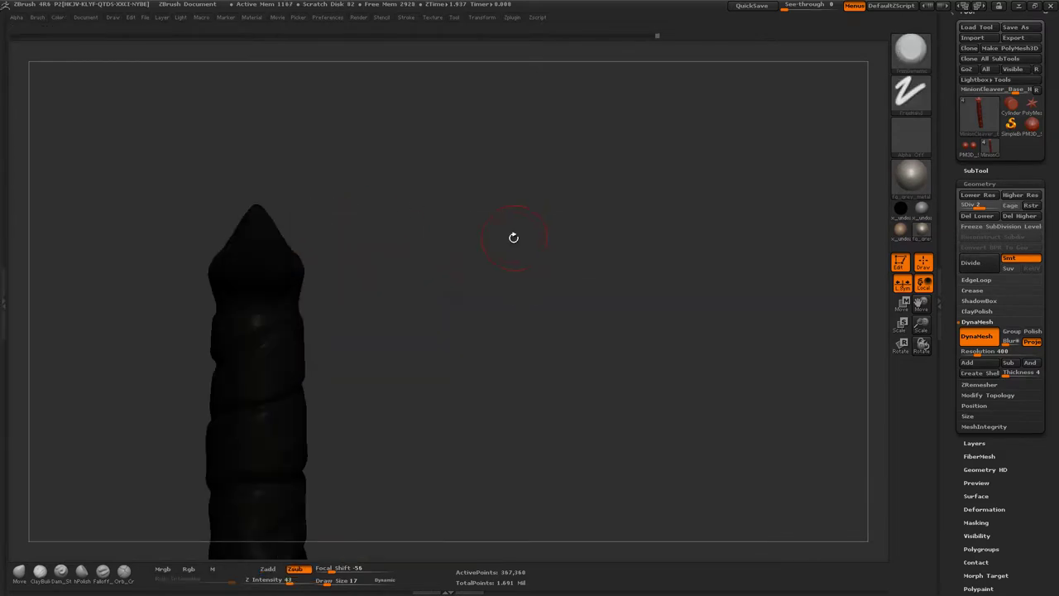
- Reselect the Move brush and turn the grip sideways with the pommel at right
{"action": "key", "text": "b"}
{"action": "key", "text": "m"}
{"action": "key", "text": "v"}
{"action": "left_click_drag", "start_coordinate": [425, 231], "coordinate": [312, 244]}
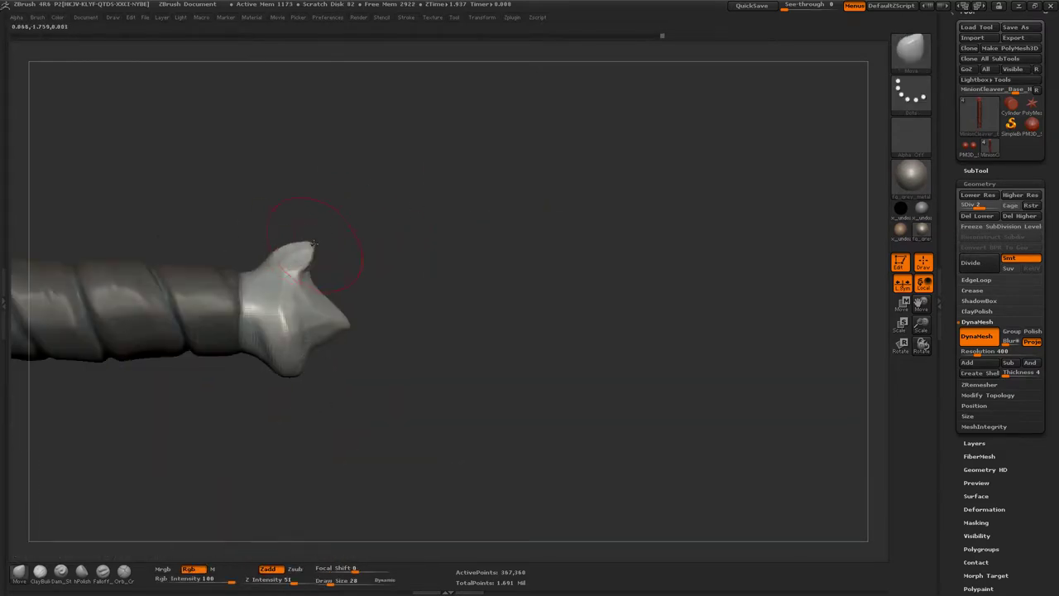
{"action": "mouse_move", "coordinate": [378, 268]}
{"action": "left_mouse_down"}
{"action": "mouse_move", "coordinate": [248, 379]}
{"action": "mouse_move", "coordinate": [314, 378]}
{"action": "mouse_move", "coordinate": [437, 284]}
{"action": "mouse_move", "coordinate": [281, 240]}
{"action": "mouse_move", "coordinate": [302, 248]}
{"action": "left_mouse_up"}
- Switch to a carving brush, then hPolish, and orbit in close on the pommel tip
{"action": "key", "text": "b"}
{"action": "key", "text": "s"}
{"action": "key", "text": "t"}
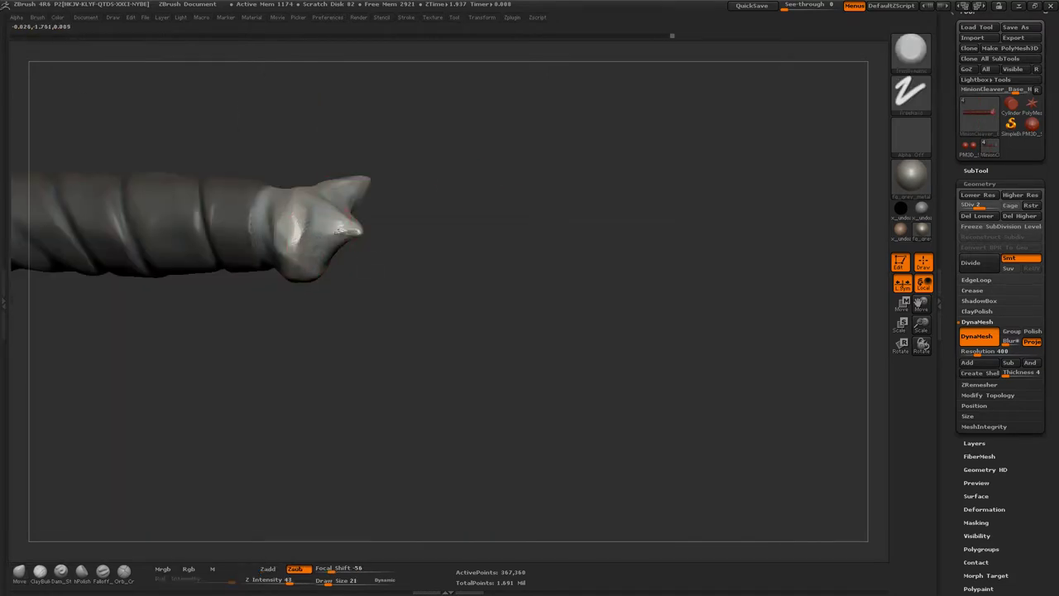
{"action": "mouse_move", "coordinate": [469, 173]}
{"action": "left_mouse_down"}
{"action": "mouse_move", "coordinate": [397, 218]}
{"action": "mouse_move", "coordinate": [300, 222]}
{"action": "left_mouse_up"}
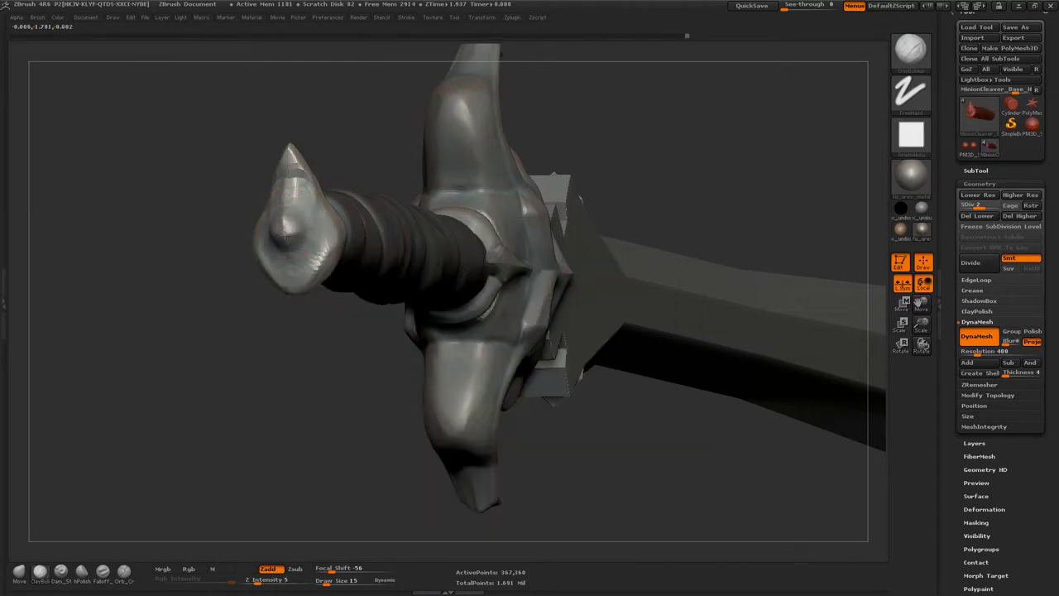
{"action": "key", "text": "b"}
{"action": "key", "text": "h"}
{"action": "key", "text": "p"}
{"action": "mouse_move", "coordinate": [299, 224]}
{"action": "left_mouse_down"}
{"action": "mouse_move", "coordinate": [349, 221]}
{"action": "mouse_move", "coordinate": [305, 268]}
{"action": "mouse_move", "coordinate": [339, 246]}
{"action": "mouse_move", "coordinate": [279, 267]}
{"action": "left_mouse_up"}
- Switch to ClayBuildup, then Dam_Standard, and orbit around the pommel tip
{"action": "key", "text": "b"}
{"action": "key", "text": "c"}
{"action": "key", "text": "b"}
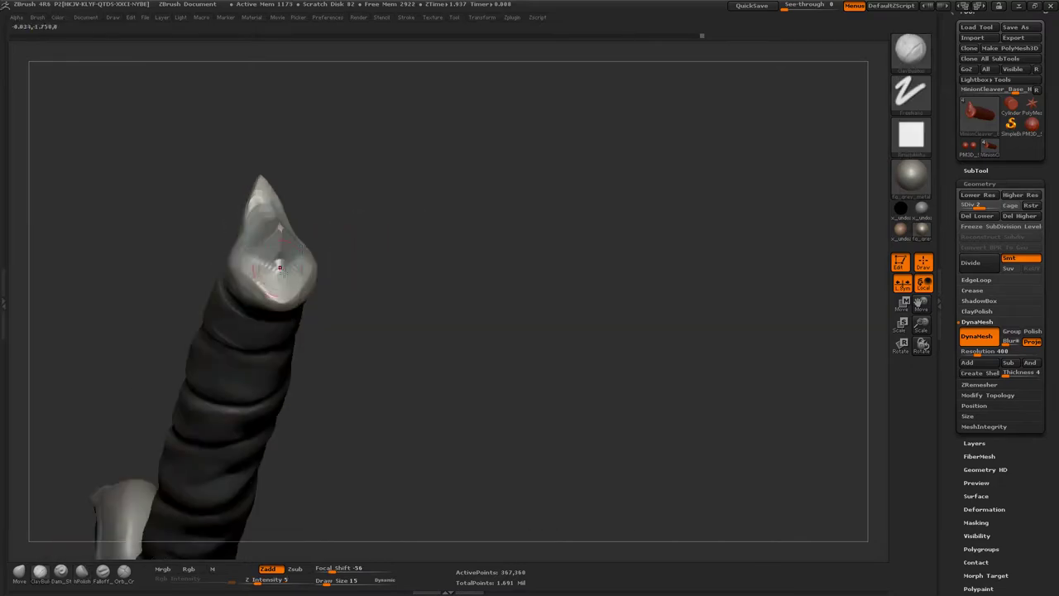
{"action": "key", "text": "b"}
{"action": "key", "text": "d"}
{"action": "key", "text": "s"}
{"action": "left_click_drag", "start_coordinate": [389, 273], "coordinate": [289, 287]}
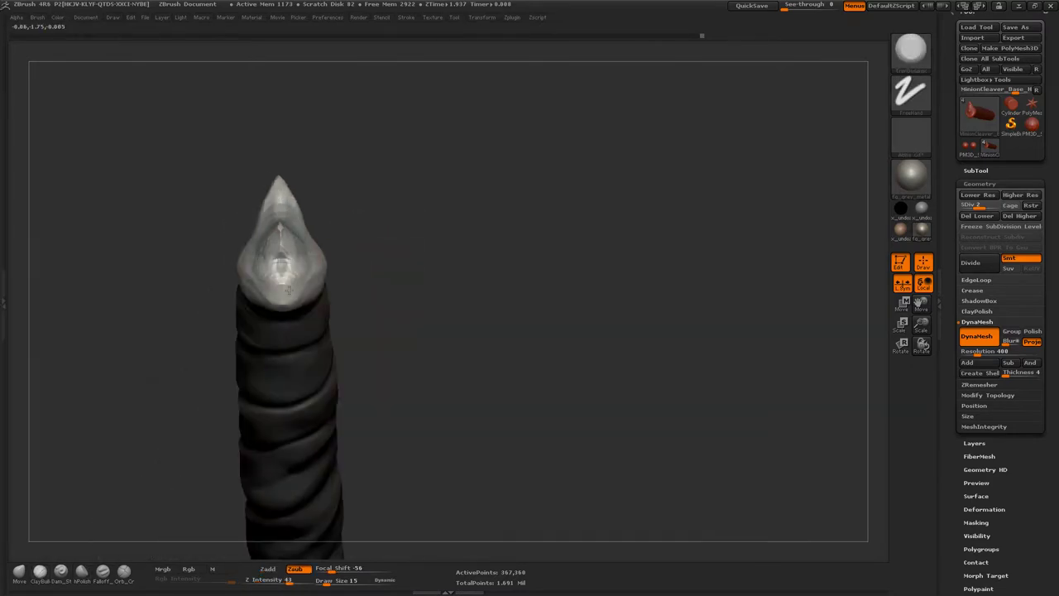
{"action": "left_click_drag", "start_coordinate": [618, 392], "coordinate": [501, 252]}
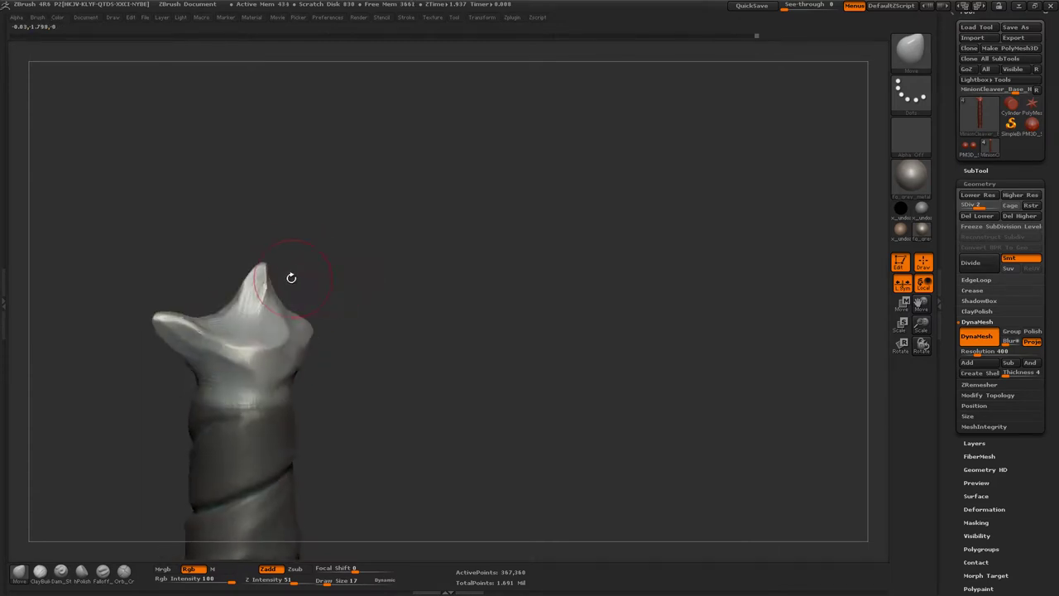
{"action": "mouse_move", "coordinate": [245, 304]}
{"action": "left_mouse_down"}
{"action": "mouse_move", "coordinate": [271, 288]}
{"action": "mouse_move", "coordinate": [212, 318]}
{"action": "mouse_move", "coordinate": [234, 319]}
{"action": "mouse_move", "coordinate": [234, 281]}
{"action": "mouse_move", "coordinate": [333, 246]}
{"action": "mouse_move", "coordinate": [461, 262]}
{"action": "left_mouse_up"}
- Step the handle up and down through its subdivision levels while inspecting the pommel
{"action": "key", "text": "ctrl+d"}
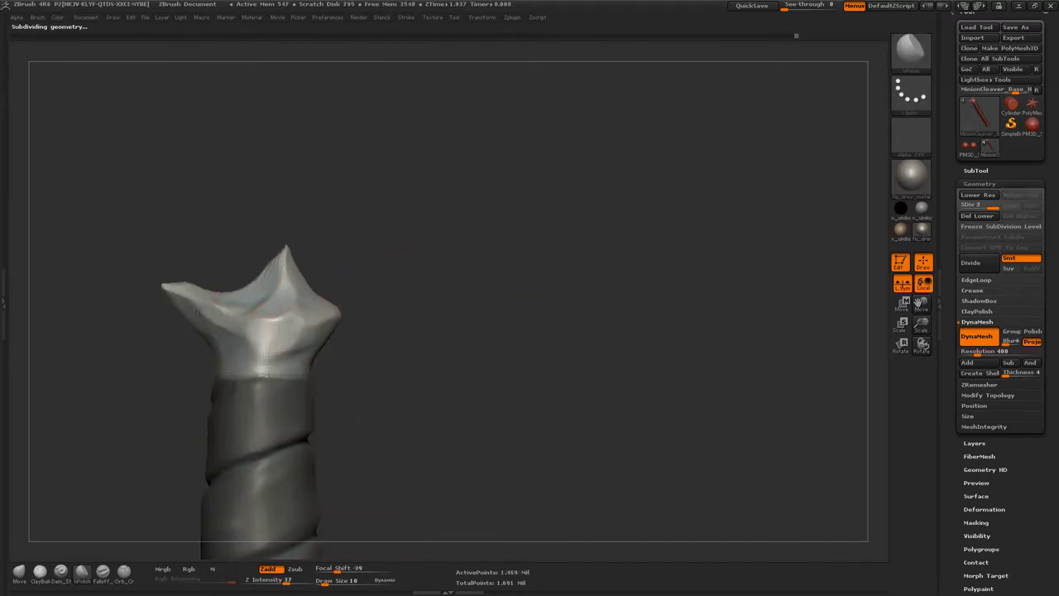
{"action": "mouse_move", "coordinate": [196, 308]}
{"action": "left_mouse_down"}
{"action": "mouse_move", "coordinate": [295, 317]}
{"action": "mouse_move", "coordinate": [523, 298]}
{"action": "mouse_move", "coordinate": [263, 267]}
{"action": "mouse_move", "coordinate": [352, 245]}
{"action": "mouse_move", "coordinate": [274, 286]}
{"action": "mouse_move", "coordinate": [230, 280]}
{"action": "mouse_move", "coordinate": [273, 265]}
{"action": "left_mouse_up"}
{"action": "key", "text": "shift+d"}
{"action": "key", "text": "d"}
{"action": "key", "text": "shift+d"}
{"action": "key", "text": "shift+d"}
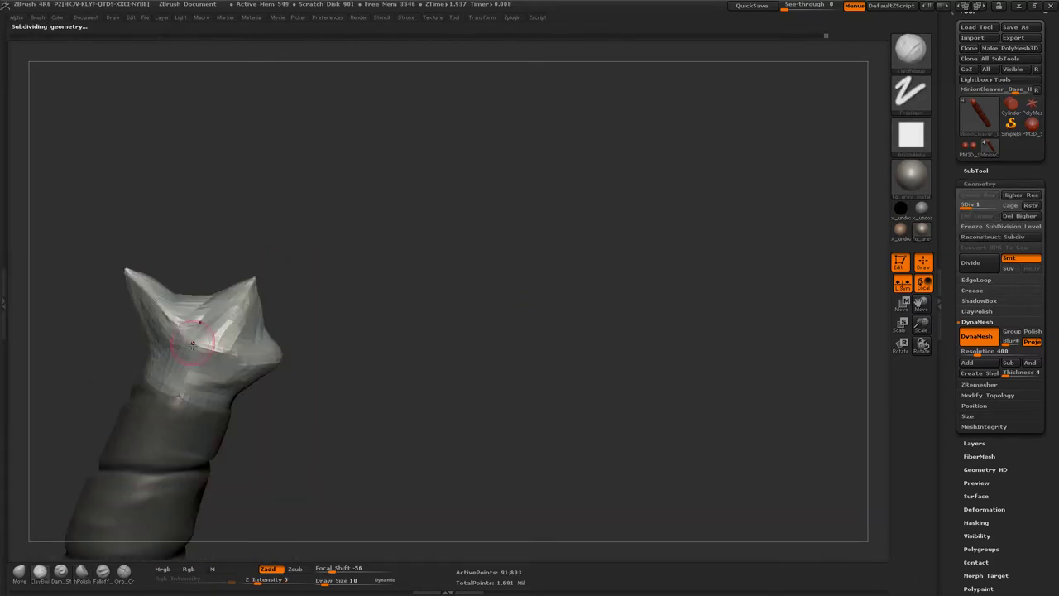
{"action": "key", "text": "d"}
{"action": "mouse_move", "coordinate": [381, 182]}
{"action": "left_mouse_down"}
{"action": "mouse_move", "coordinate": [279, 274]}
{"action": "mouse_move", "coordinate": [321, 273]}
{"action": "mouse_move", "coordinate": [237, 292]}
{"action": "mouse_move", "coordinate": [172, 262]}
{"action": "mouse_move", "coordinate": [405, 249]}
{"action": "left_mouse_up"}
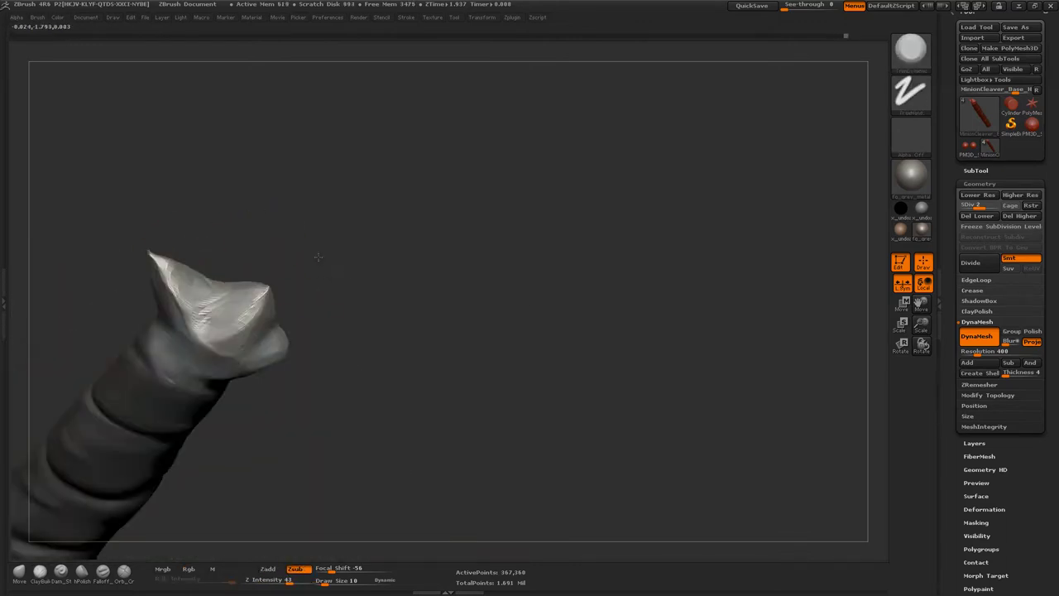
- Set DynaMesh Resolution to 648 and remesh the handle
{"action": "left_click_drag", "start_coordinate": [989, 351], "coordinate": [985, 351]}
{"action": "left_click_drag", "start_coordinate": [711, 340], "coordinate": [468, 290], "text": "ctrl"}
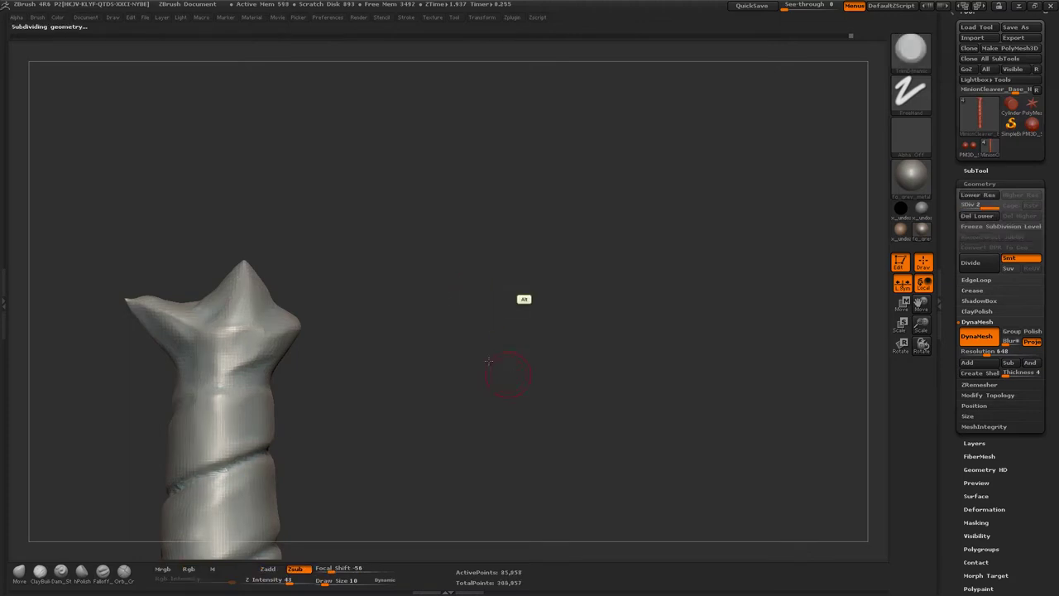
{"action": "mouse_move", "coordinate": [489, 361]}
{"action": "left_mouse_down"}
{"action": "mouse_move", "coordinate": [383, 262]}
{"action": "mouse_move", "coordinate": [334, 239]}
{"action": "left_mouse_up"}
{"action": "left_click_drag", "start_coordinate": [222, 246], "coordinate": [259, 266]}
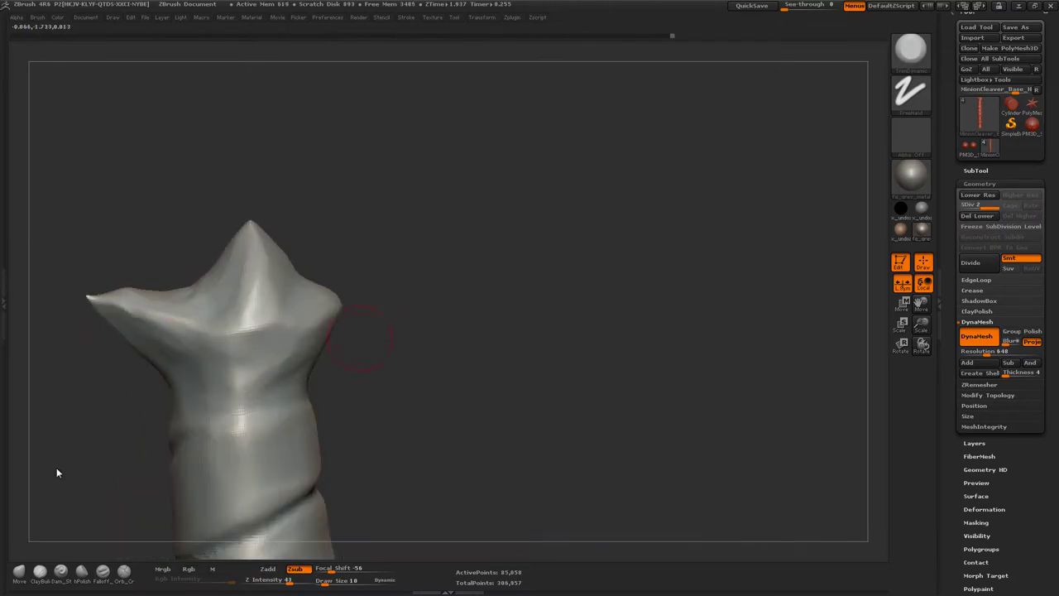
{"action": "left_click_drag", "start_coordinate": [206, 404], "coordinate": [181, 371], "text": "alt"}
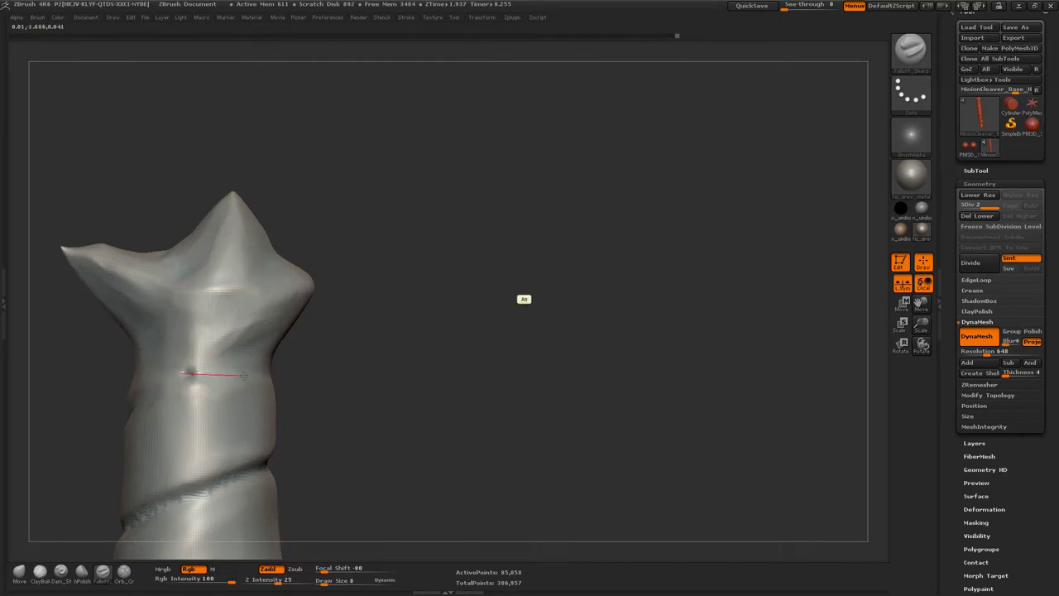
{"action": "left_click_drag", "start_coordinate": [314, 368], "coordinate": [162, 356]}
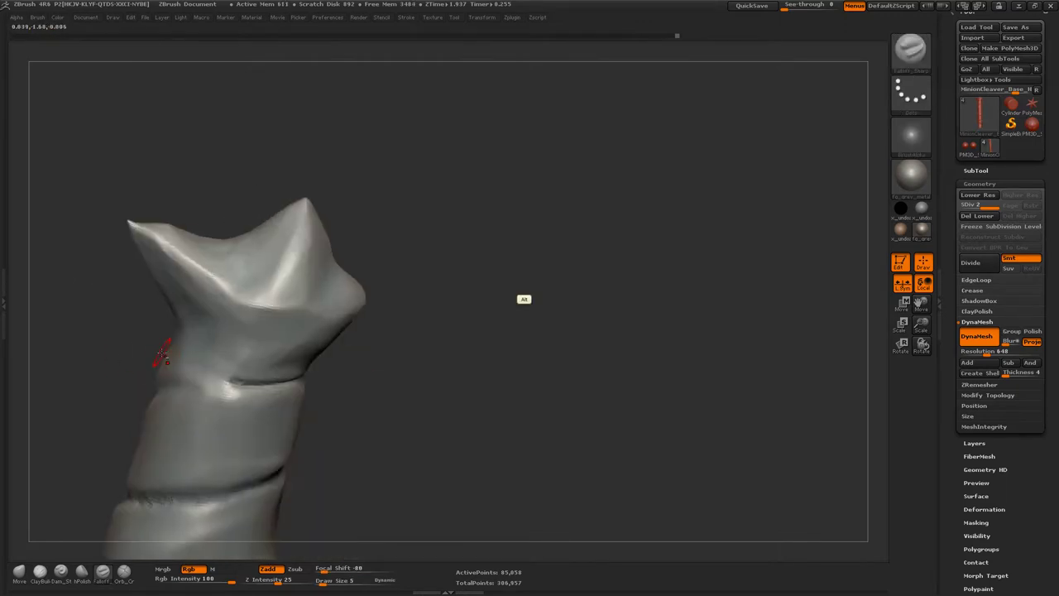
- Carve a thin Dam_Standard groove around the pommel's base where it meets the grip
{"action": "left_click_drag", "start_coordinate": [348, 380], "coordinate": [357, 331]}
{"action": "key", "text": "ctrl+d"}
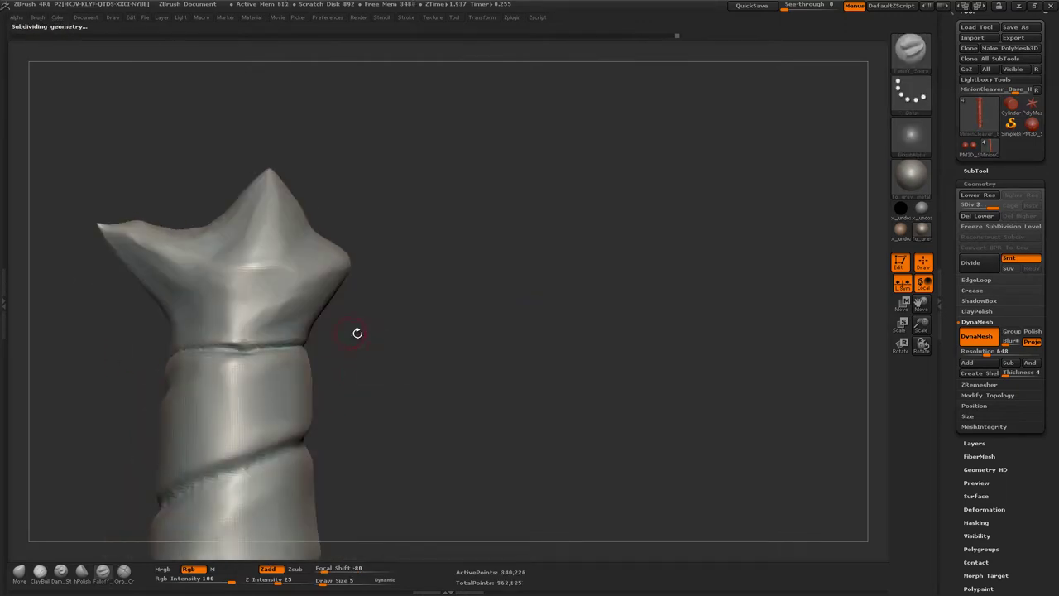
{"action": "left_click_drag", "start_coordinate": [237, 367], "coordinate": [126, 348], "text": "alt"}
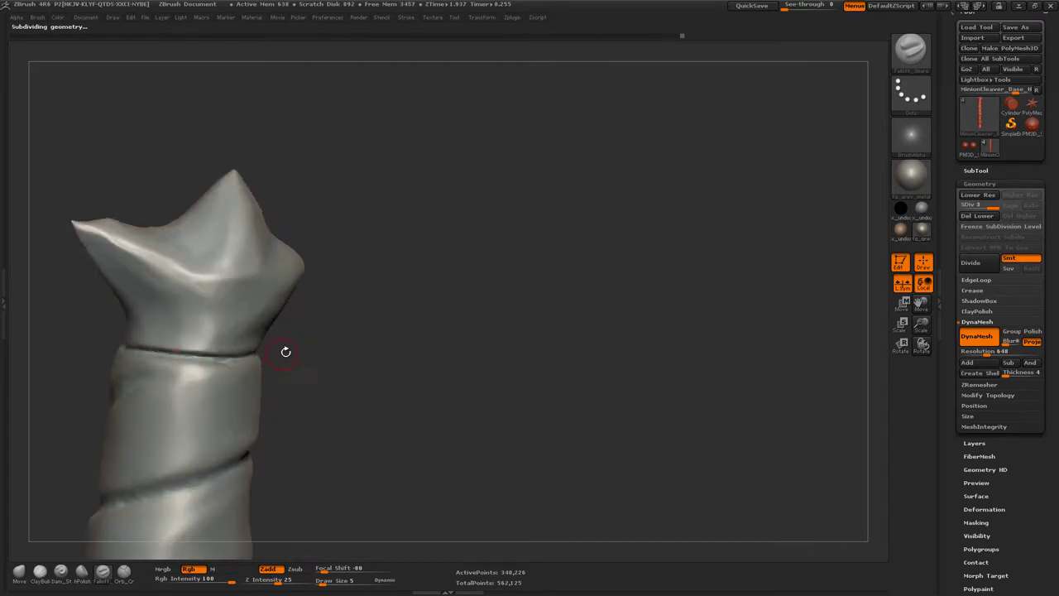
{"action": "left_click_drag", "start_coordinate": [463, 323], "coordinate": [524, 299], "text": "shift"}
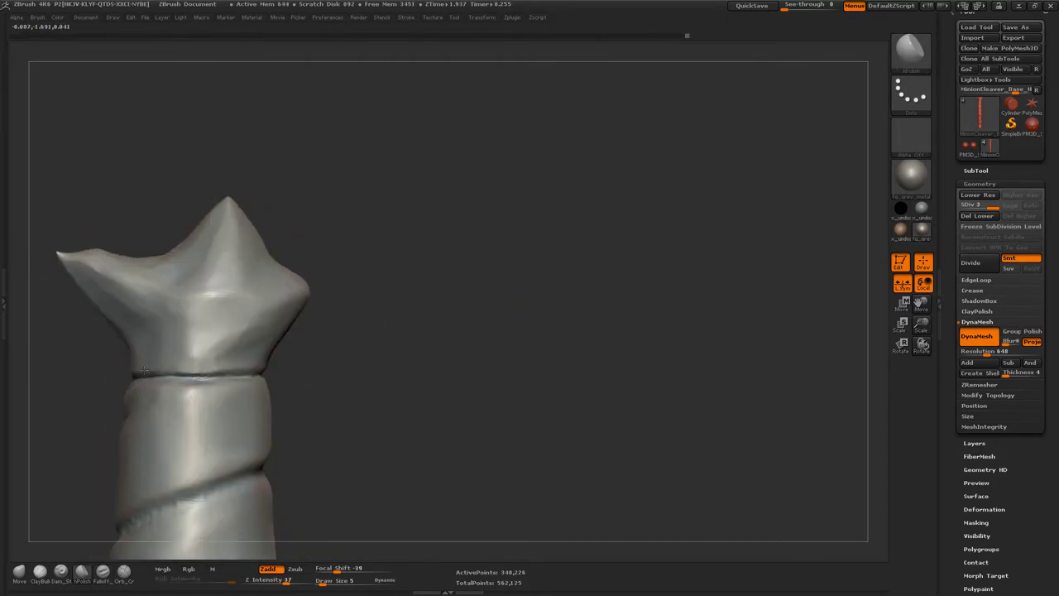
{"action": "left_click_drag", "start_coordinate": [232, 367], "coordinate": [161, 368]}
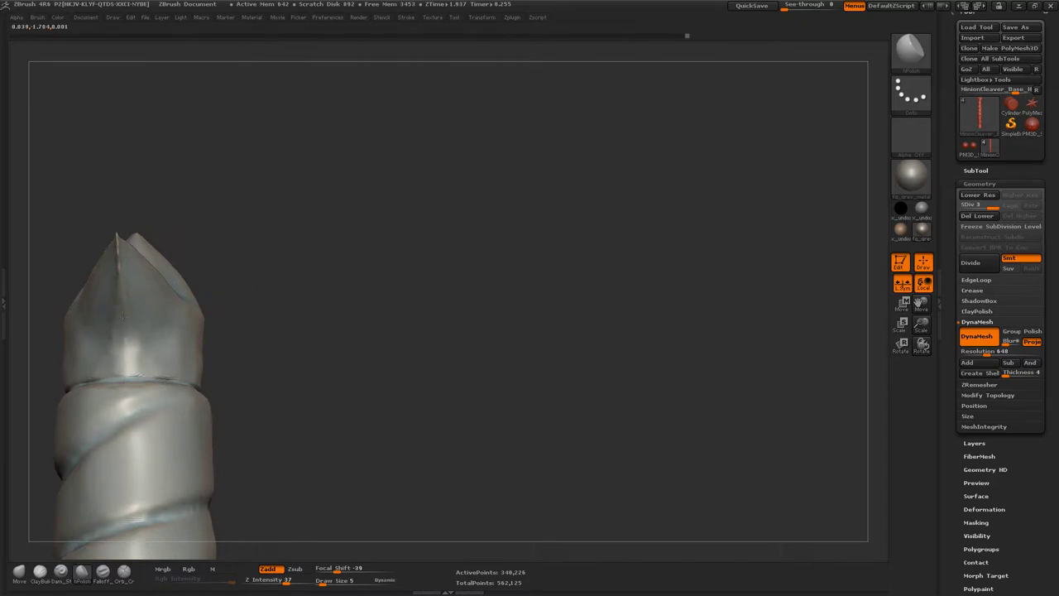
- Polish the pommel's facets with hPolish and frame the whole sword
{"action": "key", "text": "b"}
{"action": "key", "text": "d"}
{"action": "key", "text": "s"}
{"action": "key", "text": "b"}
{"action": "key", "text": "h"}
{"action": "key", "text": "p"}
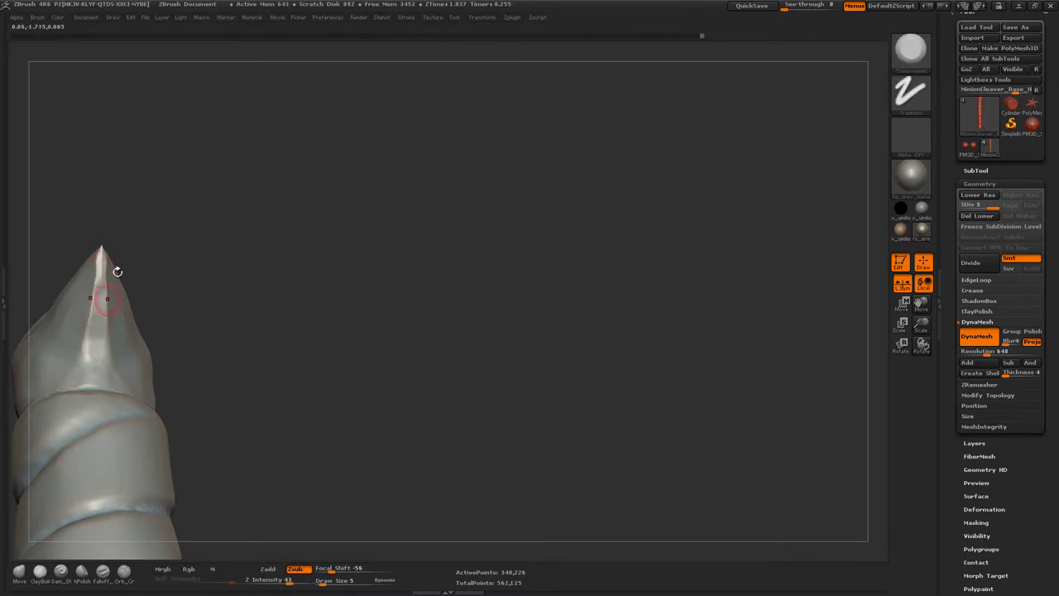
{"action": "left_click_drag", "start_coordinate": [117, 272], "coordinate": [96, 270]}
{"action": "mouse_move", "coordinate": [187, 288]}
{"action": "left_mouse_down"}
{"action": "mouse_move", "coordinate": [201, 302]}
{"action": "mouse_move", "coordinate": [242, 283]}
{"action": "mouse_move", "coordinate": [321, 377]}
{"action": "left_mouse_up"}
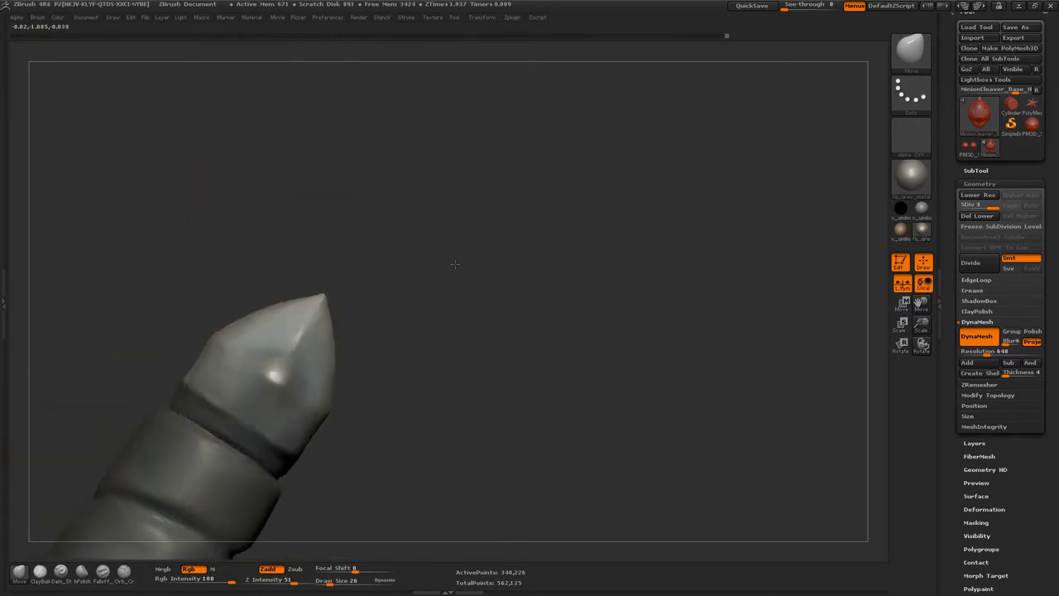
{"action": "mouse_move", "coordinate": [326, 351]}
{"action": "left_mouse_down"}
{"action": "mouse_move", "coordinate": [357, 398]}
{"action": "mouse_move", "coordinate": [397, 394]}
{"action": "mouse_move", "coordinate": [471, 347]}
{"action": "mouse_move", "coordinate": [409, 291]}
{"action": "mouse_move", "coordinate": [355, 303]}
{"action": "mouse_move", "coordinate": [363, 282]}
{"action": "mouse_move", "coordinate": [260, 279]}
{"action": "mouse_move", "coordinate": [343, 339]}
{"action": "mouse_move", "coordinate": [306, 331]}
{"action": "left_mouse_up"}
{"action": "left_click_drag", "start_coordinate": [366, 296], "coordinate": [524, 299], "text": "shift"}
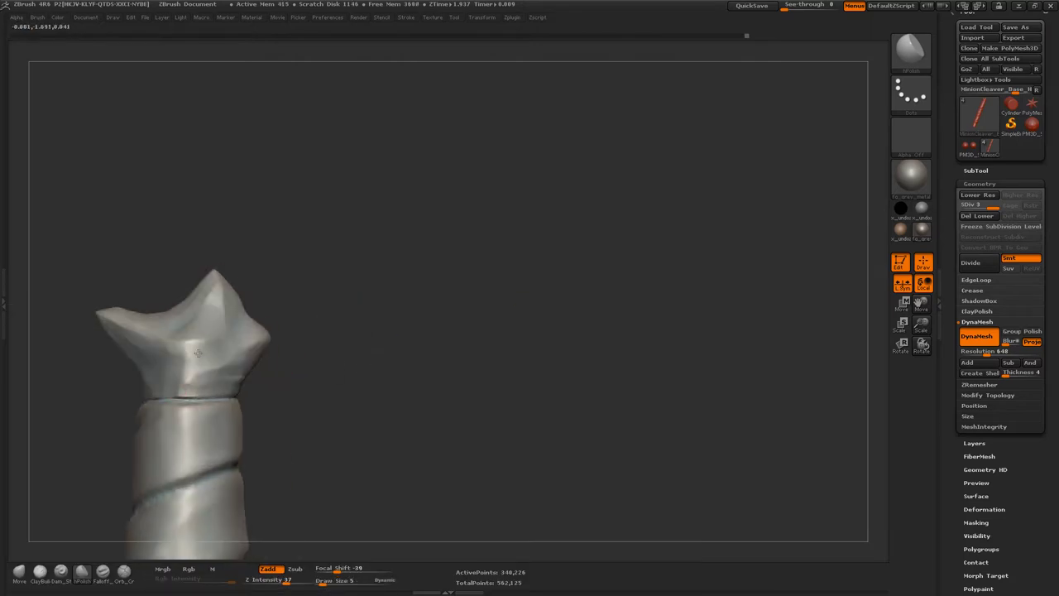
{"action": "mouse_move", "coordinate": [197, 353]}
{"action": "left_mouse_down"}
{"action": "mouse_move", "coordinate": [230, 389]}
{"action": "mouse_move", "coordinate": [367, 355]}
{"action": "mouse_move", "coordinate": [544, 359]}
{"action": "left_mouse_up"}
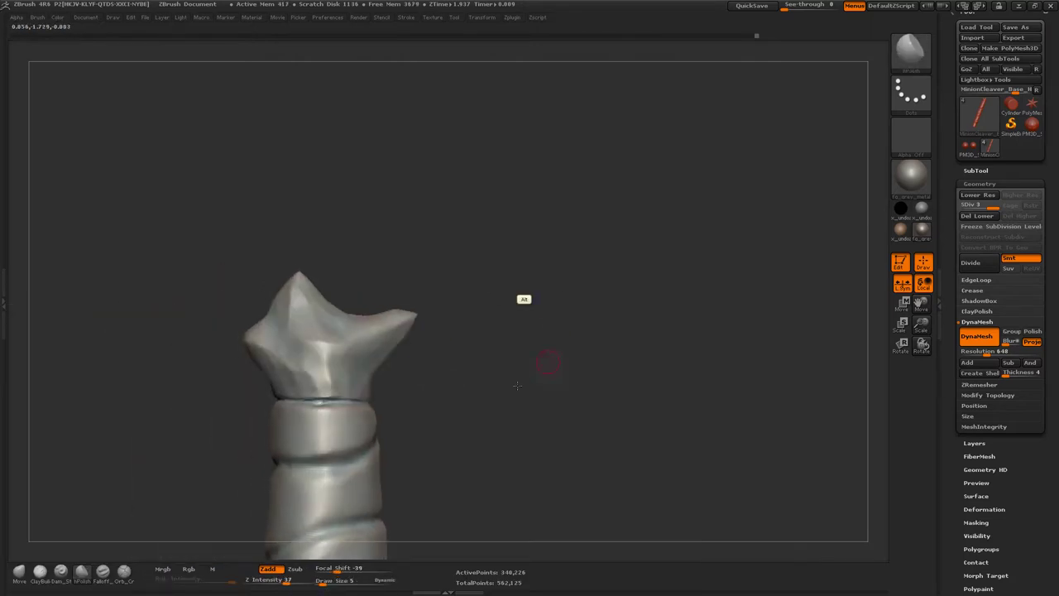
{"action": "key", "text": "f"}
- Pick a masking brush and zoom in on the spiral grip
{"action": "left_click", "coordinate": [82, 571]}
{"action": "left_click", "coordinate": [103, 571]}
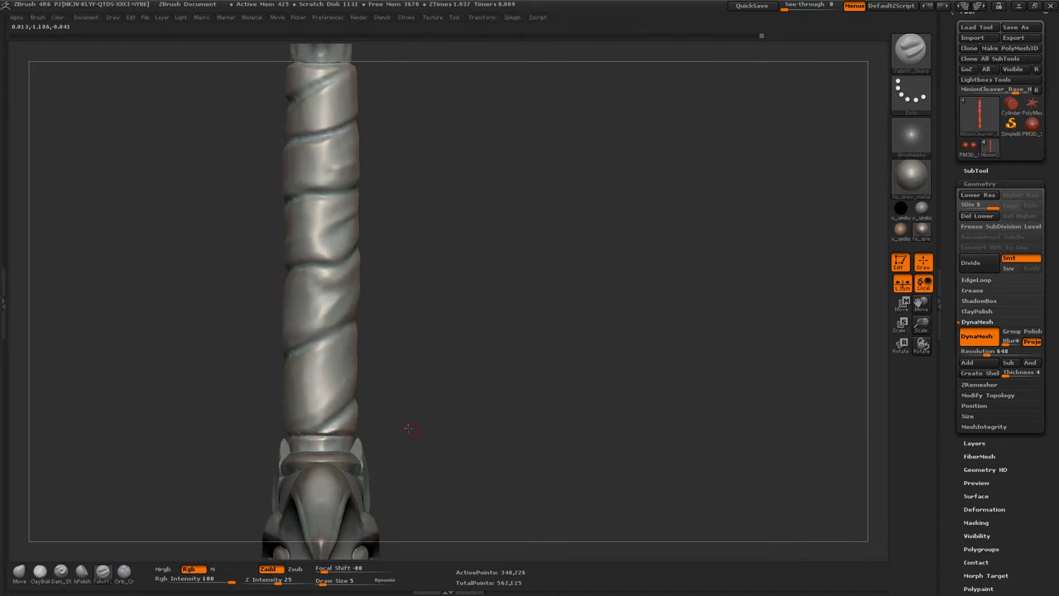
{"action": "mouse_move", "coordinate": [409, 430]}
{"action": "left_mouse_down"}
{"action": "mouse_move", "coordinate": [519, 298]}
{"action": "mouse_move", "coordinate": [233, 427]}
{"action": "left_mouse_up"}
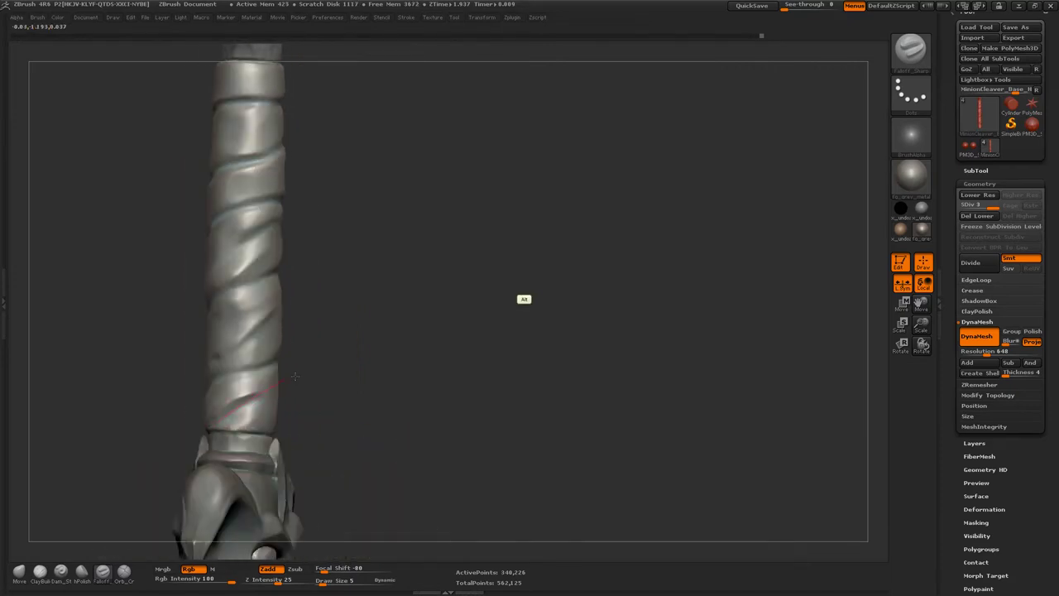
{"action": "key", "text": "b"}
{"action": "key", "text": "m"}
{"action": "key", "text": "p"}
{"action": "mouse_move", "coordinate": [307, 461]}
{"action": "left_mouse_down", "text": "alt"}
{"action": "mouse_move", "coordinate": [430, 356]}
{"action": "mouse_move", "coordinate": [291, 371]}
{"action": "mouse_move", "coordinate": [567, 371]}
{"action": "left_mouse_up", "text": "alt"}
- Hide the crossguard subtool and orbit to inspect the spiral handle and guard spikes
{"action": "left_click", "coordinate": [976, 170]}
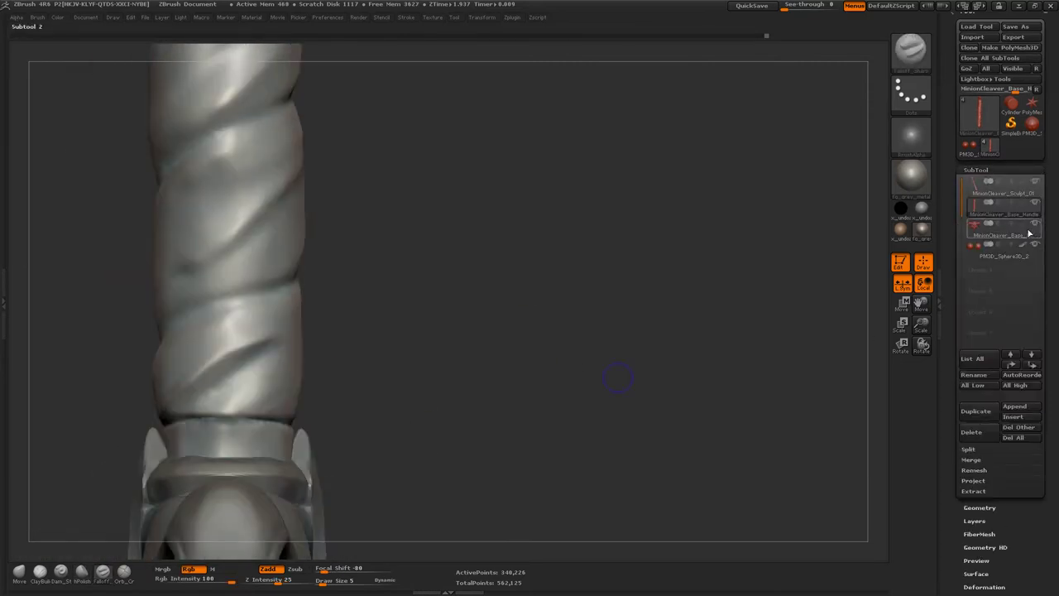
{"action": "left_click", "coordinate": [1035, 225]}
{"action": "mouse_move", "coordinate": [348, 403]}
{"action": "left_mouse_down"}
{"action": "mouse_move", "coordinate": [217, 422]}
{"action": "mouse_move", "coordinate": [237, 437]}
{"action": "mouse_move", "coordinate": [250, 385]}
{"action": "mouse_move", "coordinate": [225, 397]}
{"action": "mouse_move", "coordinate": [205, 386]}
{"action": "left_mouse_up"}
{"action": "mouse_move", "coordinate": [238, 339]}
{"action": "left_mouse_down"}
{"action": "mouse_move", "coordinate": [248, 301]}
{"action": "mouse_move", "coordinate": [525, 298]}
{"action": "mouse_move", "coordinate": [1057, 224]}
{"action": "left_mouse_up"}
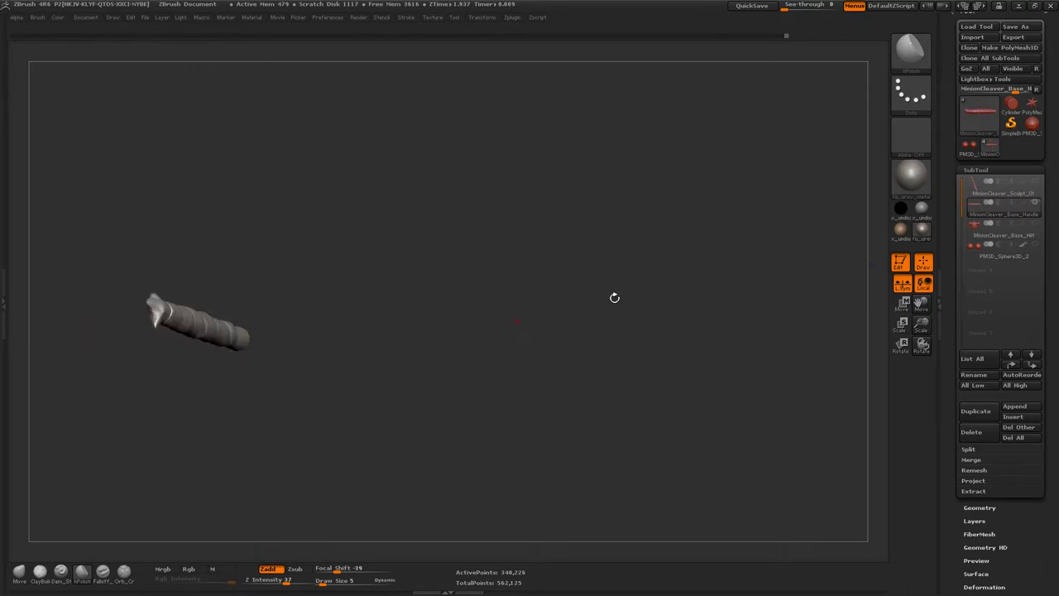
{"action": "mouse_move", "coordinate": [615, 296]}
{"action": "left_mouse_down"}
{"action": "mouse_move", "coordinate": [601, 340]}
{"action": "mouse_move", "coordinate": [480, 303]}
{"action": "mouse_move", "coordinate": [428, 307]}
{"action": "left_mouse_up"}
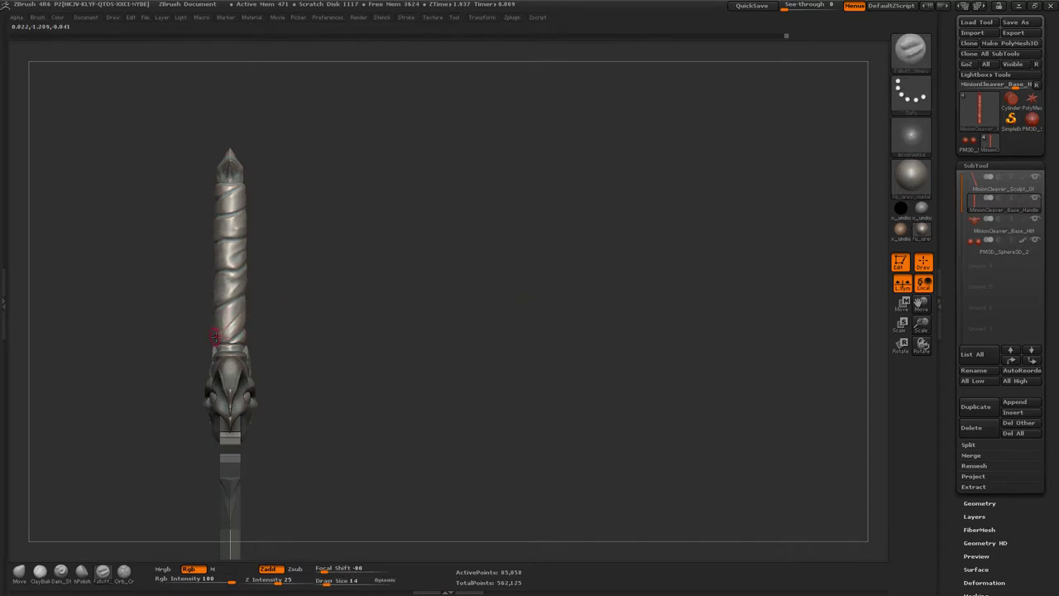
{"action": "mouse_move", "coordinate": [228, 329]}
{"action": "left_mouse_down"}
{"action": "mouse_move", "coordinate": [303, 284]}
{"action": "mouse_move", "coordinate": [227, 325]}
{"action": "mouse_move", "coordinate": [214, 362]}
{"action": "left_mouse_up"}
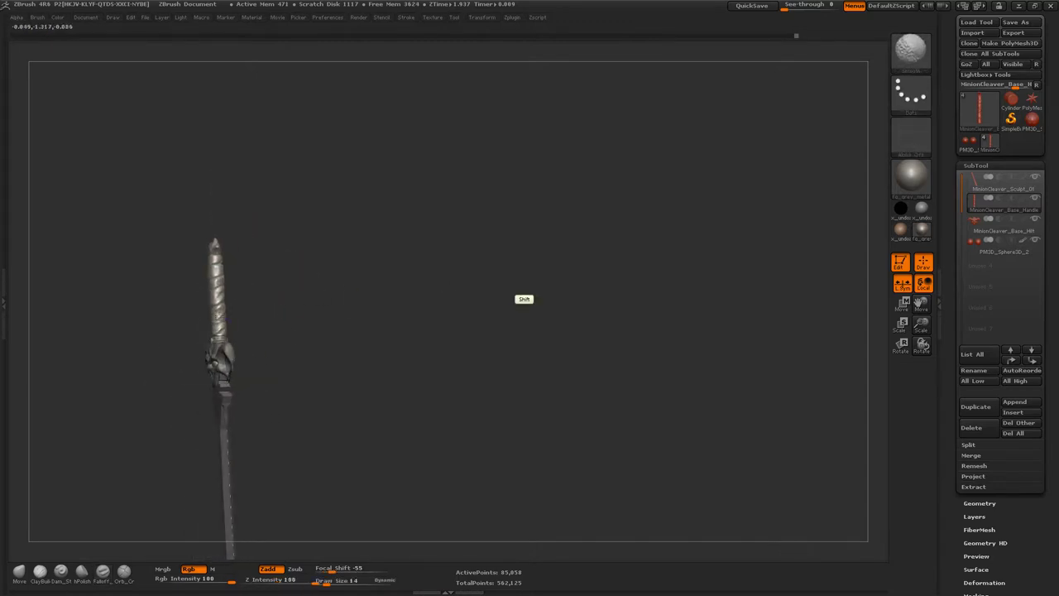
{"action": "mouse_move", "coordinate": [225, 306]}
{"action": "left_mouse_down"}
{"action": "mouse_move", "coordinate": [298, 239]}
{"action": "mouse_move", "coordinate": [226, 285]}
{"action": "mouse_move", "coordinate": [267, 274]}
{"action": "mouse_move", "coordinate": [168, 266]}
{"action": "mouse_move", "coordinate": [202, 263]}
{"action": "left_mouse_up"}
{"action": "key", "text": "s"}
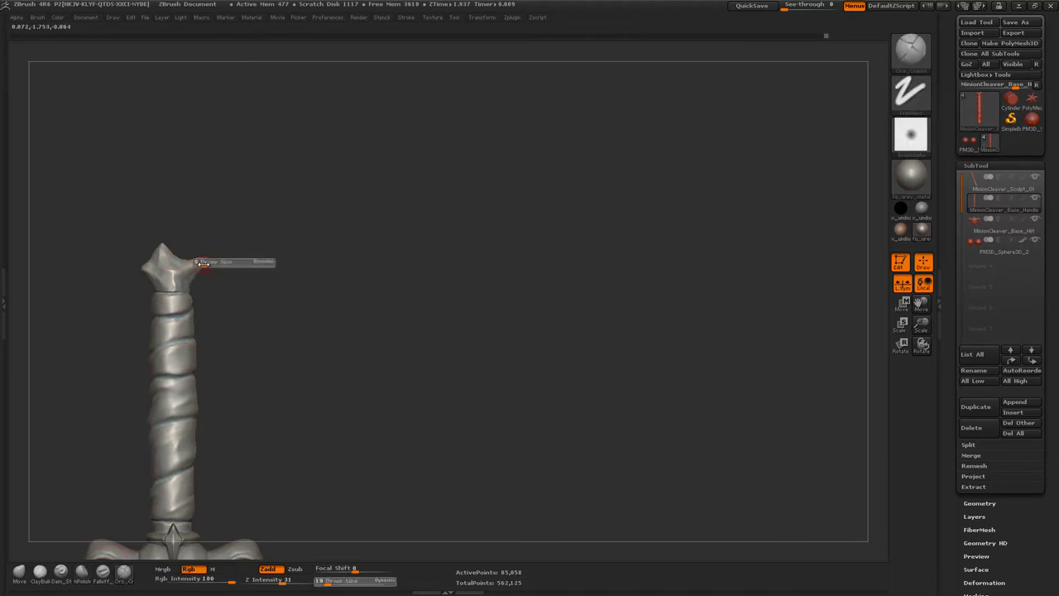
{"action": "left_click_drag", "start_coordinate": [268, 216], "coordinate": [178, 267]}
{"action": "mouse_move", "coordinate": [252, 288]}
{"action": "left_mouse_down"}
{"action": "mouse_move", "coordinate": [220, 206]}
{"action": "mouse_move", "coordinate": [186, 294]}
{"action": "mouse_move", "coordinate": [246, 244]}
{"action": "mouse_move", "coordinate": [120, 298]}
{"action": "mouse_move", "coordinate": [248, 220]}
{"action": "mouse_move", "coordinate": [208, 307]}
{"action": "left_mouse_up"}
- Subdivide the skull crossguard one level higher and drop the handle a subdivision level
{"action": "left_click", "coordinate": [209, 307], "text": "alt"}
{"action": "mouse_move", "coordinate": [382, 203]}
{"action": "left_mouse_down"}
{"action": "mouse_move", "coordinate": [522, 300]}
{"action": "mouse_move", "coordinate": [248, 277]}
{"action": "left_mouse_up"}
{"action": "left_click_drag", "start_coordinate": [54, 412], "coordinate": [269, 273]}
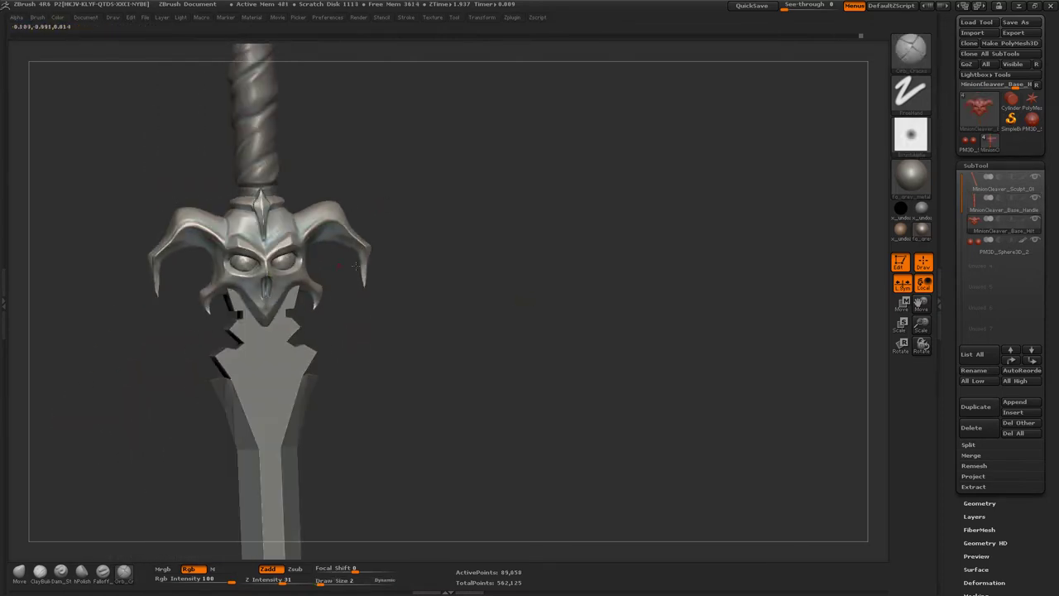
{"action": "left_click_drag", "start_coordinate": [354, 266], "coordinate": [522, 298]}
{"action": "left_click", "coordinate": [300, 312], "text": "alt"}
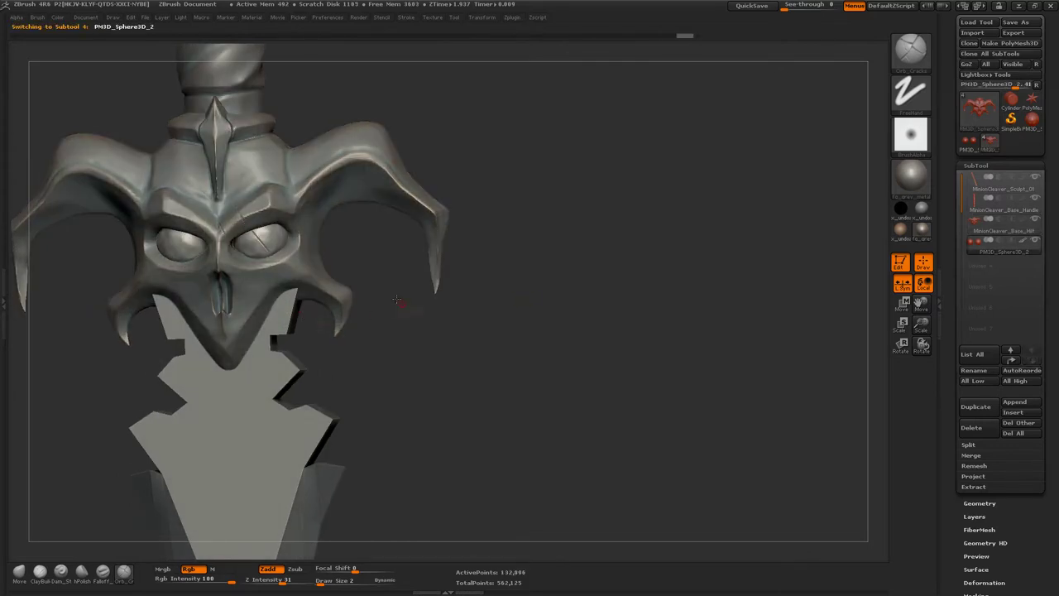
{"action": "left_click_drag", "start_coordinate": [396, 300], "coordinate": [353, 322], "text": "alt"}
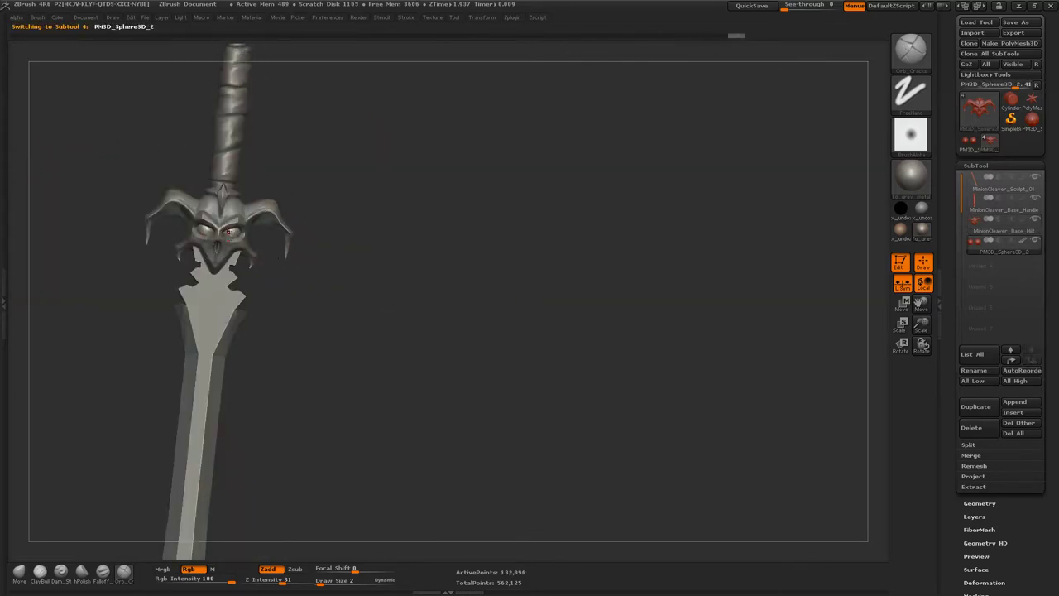
{"action": "mouse_move", "coordinate": [315, 248]}
{"action": "left_mouse_down"}
{"action": "mouse_move", "coordinate": [366, 237]}
{"action": "mouse_move", "coordinate": [405, 312]}
{"action": "left_mouse_up"}
{"action": "left_click", "coordinate": [317, 276], "text": "alt"}
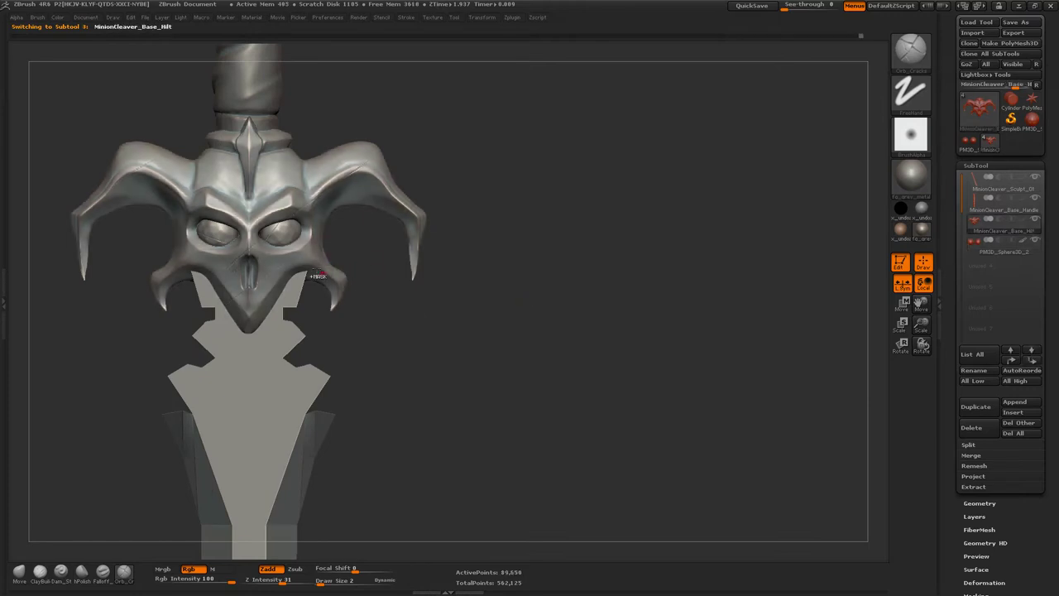
{"action": "key", "text": "ctrl+d"}
{"action": "mouse_move", "coordinate": [294, 154]}
{"action": "left_mouse_down", "text": "alt"}
{"action": "mouse_move", "coordinate": [338, 101]}
{"action": "mouse_move", "coordinate": [373, 185]}
{"action": "mouse_move", "coordinate": [338, 246]}
{"action": "mouse_move", "coordinate": [403, 268]}
{"action": "mouse_move", "coordinate": [339, 282]}
{"action": "mouse_move", "coordinate": [217, 206]}
{"action": "mouse_move", "coordinate": [390, 343]}
{"action": "mouse_move", "coordinate": [370, 342]}
{"action": "mouse_move", "coordinate": [394, 320]}
{"action": "mouse_move", "coordinate": [340, 348]}
{"action": "left_mouse_up", "text": "alt"}
{"action": "key", "text": "shift+d"}
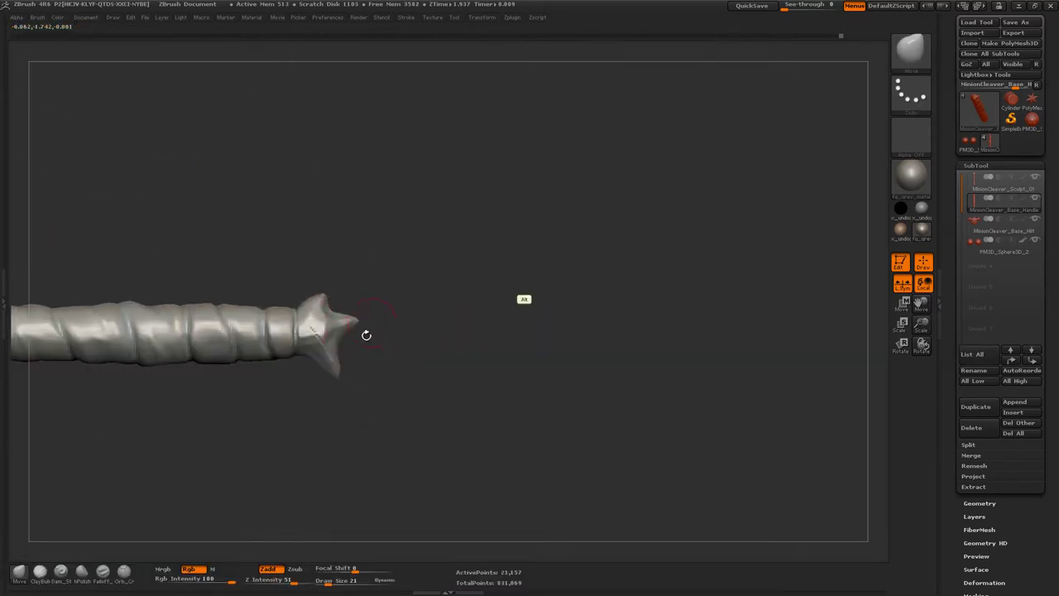
- Switch to the Pinch brush, resize it, and pinch crisp edges into the pommel spikes
{"action": "key", "text": "b"}
{"action": "key", "text": "c"}
{"action": "key", "text": "b"}
{"action": "left_click_drag", "start_coordinate": [416, 315], "coordinate": [329, 339]}
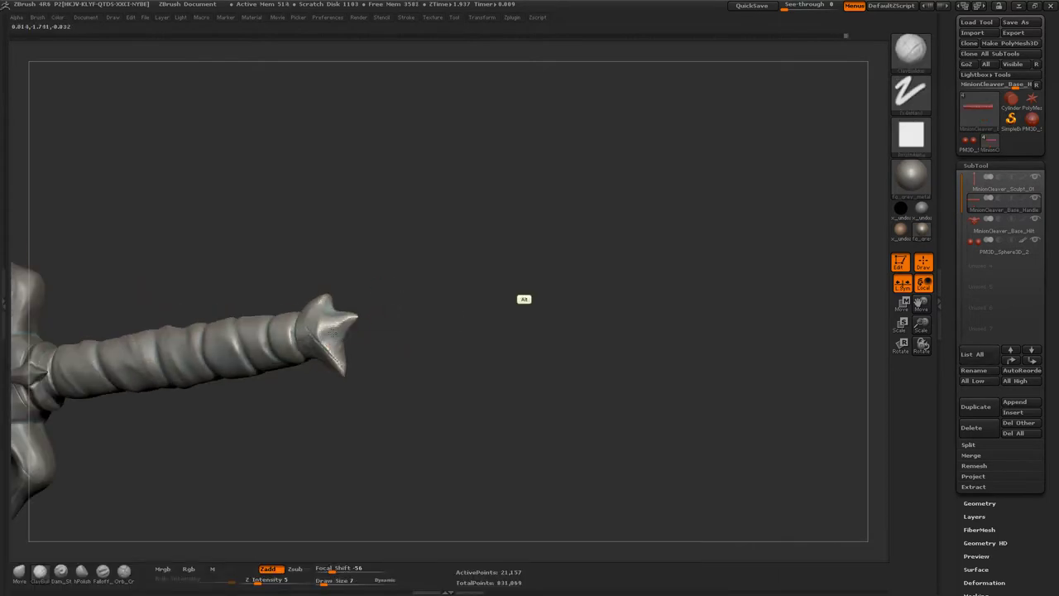
{"action": "key", "text": "b"}
{"action": "key", "text": "p"}
{"action": "key", "text": "i"}
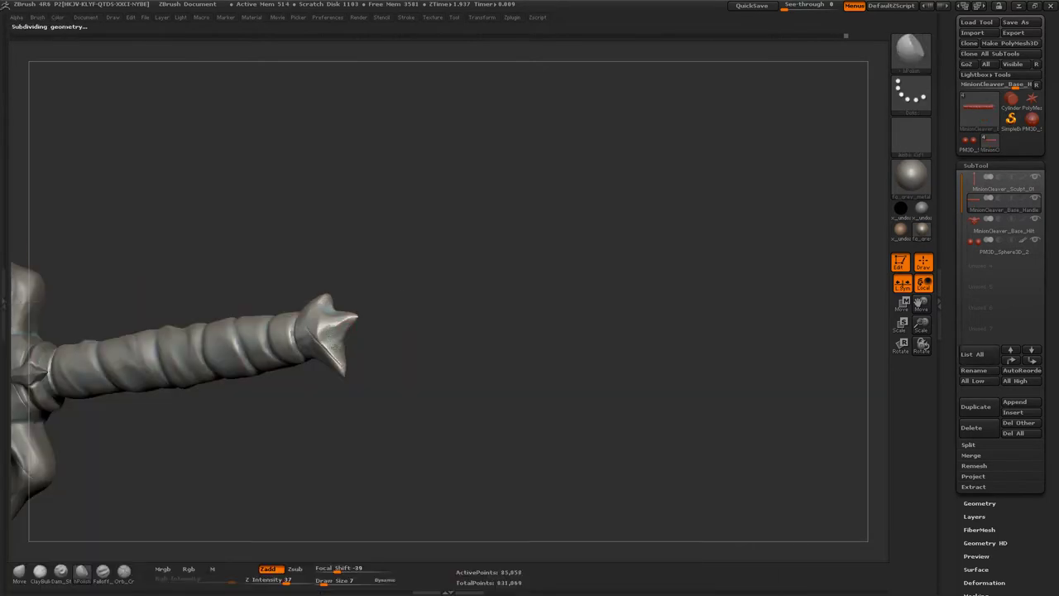
{"action": "mouse_move", "coordinate": [378, 312]}
{"action": "left_mouse_down"}
{"action": "mouse_move", "coordinate": [332, 306]}
{"action": "mouse_move", "coordinate": [457, 232]}
{"action": "mouse_move", "coordinate": [449, 265]}
{"action": "mouse_move", "coordinate": [419, 264]}
{"action": "left_mouse_up"}
{"action": "key", "text": "s"}
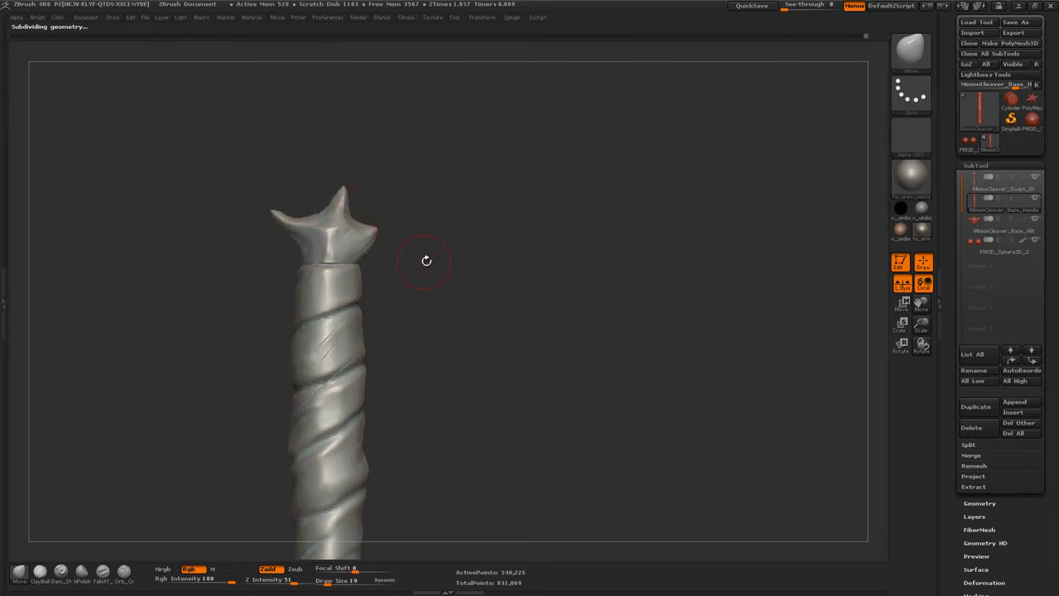
{"action": "mouse_move", "coordinate": [426, 261]}
{"action": "left_mouse_down"}
{"action": "mouse_move", "coordinate": [369, 229]}
{"action": "mouse_move", "coordinate": [356, 206]}
{"action": "mouse_move", "coordinate": [440, 229]}
{"action": "mouse_move", "coordinate": [437, 293]}
{"action": "mouse_move", "coordinate": [326, 263]}
{"action": "left_mouse_up"}
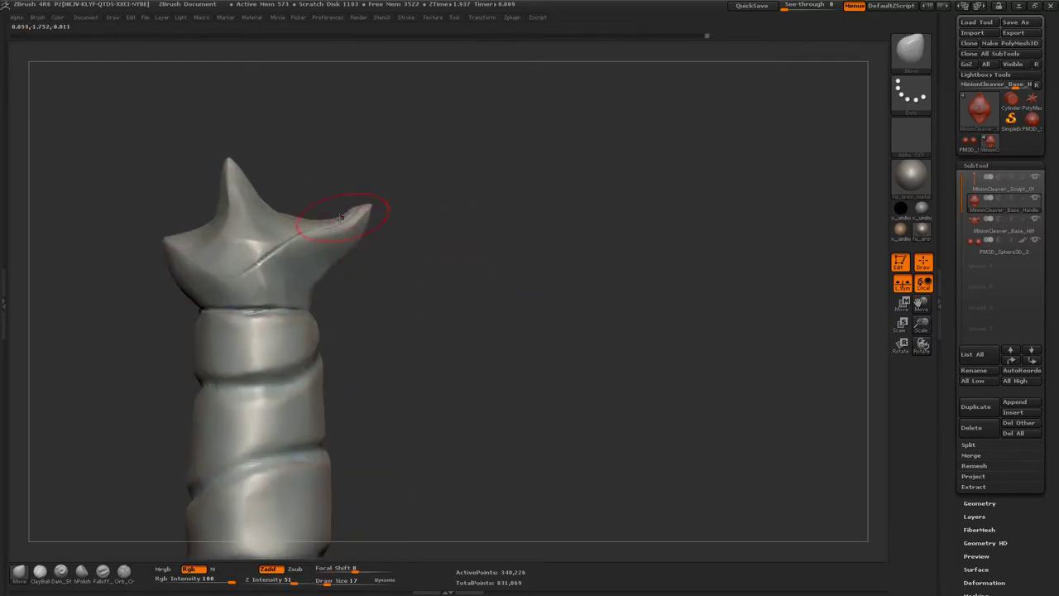
{"action": "mouse_move", "coordinate": [340, 217]}
{"action": "left_mouse_down"}
{"action": "mouse_move", "coordinate": [420, 239]}
{"action": "mouse_move", "coordinate": [334, 232]}
{"action": "mouse_move", "coordinate": [402, 244]}
{"action": "mouse_move", "coordinate": [360, 207]}
{"action": "mouse_move", "coordinate": [451, 199]}
{"action": "mouse_move", "coordinate": [345, 170]}
{"action": "mouse_move", "coordinate": [422, 235]}
{"action": "mouse_move", "coordinate": [400, 187]}
{"action": "mouse_move", "coordinate": [589, 298]}
{"action": "mouse_move", "coordinate": [523, 298]}
{"action": "left_mouse_up"}
{"action": "key", "text": "ctrl"}
- Make the skull crossguard the active subtool and change the sculpting brush
{"action": "left_click", "coordinate": [326, 302], "text": "alt"}
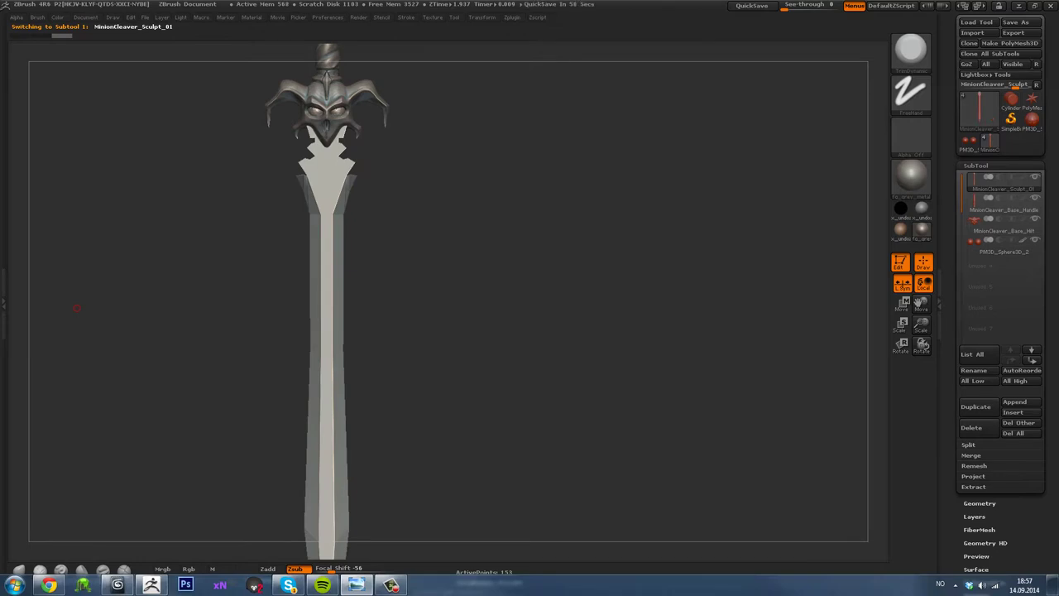
{"action": "key", "text": "b"}
{"action": "key", "text": "m"}
{"action": "key", "text": "v"}
{"action": "left_click", "coordinate": [441, 270], "text": "alt"}
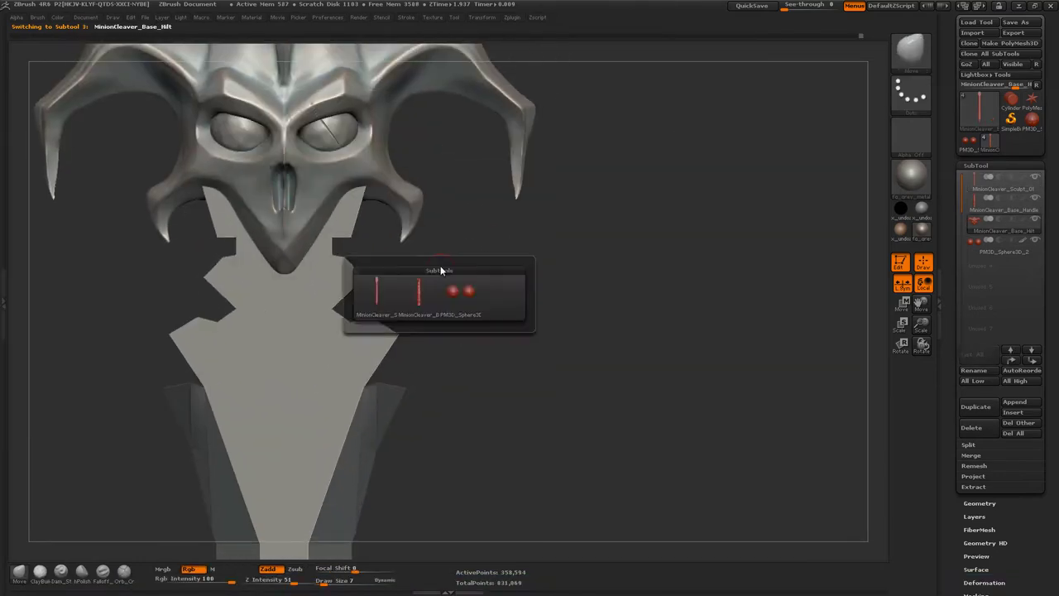
{"action": "key", "text": "t"}
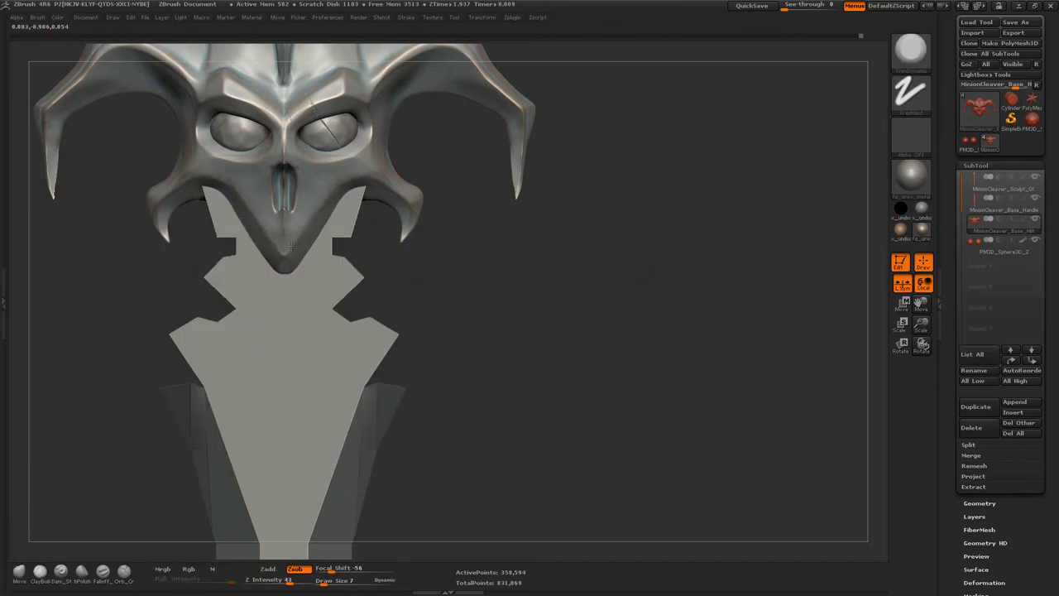
- Polish around the skull's right eye with hPolish and make the blade subtool active
{"action": "key", "text": "b"}
{"action": "key", "text": "s"}
{"action": "key", "text": "t"}
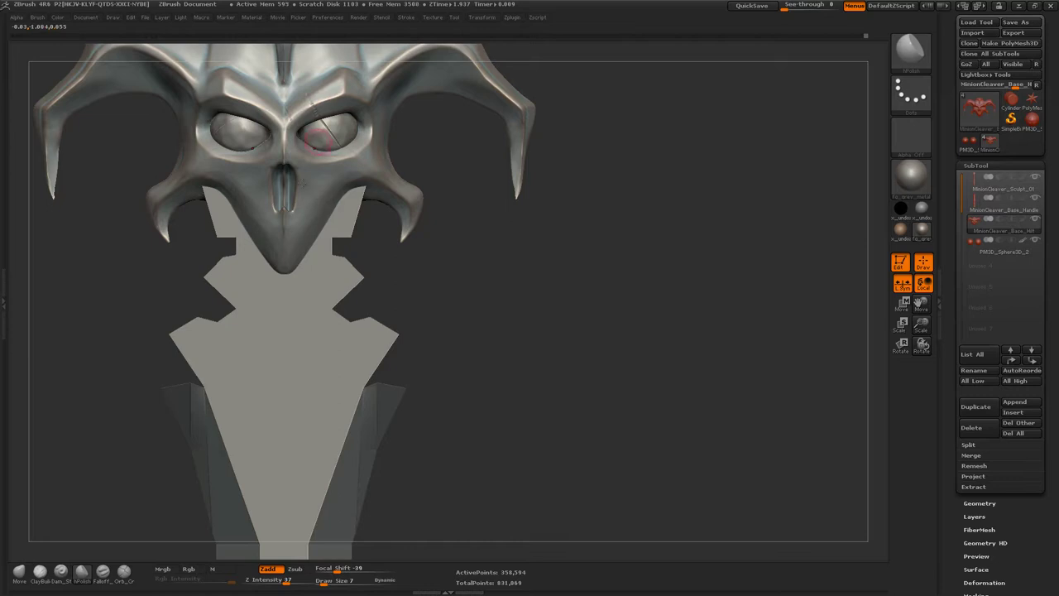
{"action": "left_click_drag", "start_coordinate": [291, 158], "coordinate": [284, 135]}
{"action": "mouse_move", "coordinate": [397, 119]}
{"action": "left_mouse_down", "text": "alt"}
{"action": "mouse_move", "coordinate": [393, 208]}
{"action": "mouse_move", "coordinate": [279, 229]}
{"action": "left_mouse_up", "text": "alt"}
{"action": "left_click", "coordinate": [279, 331], "text": "alt"}
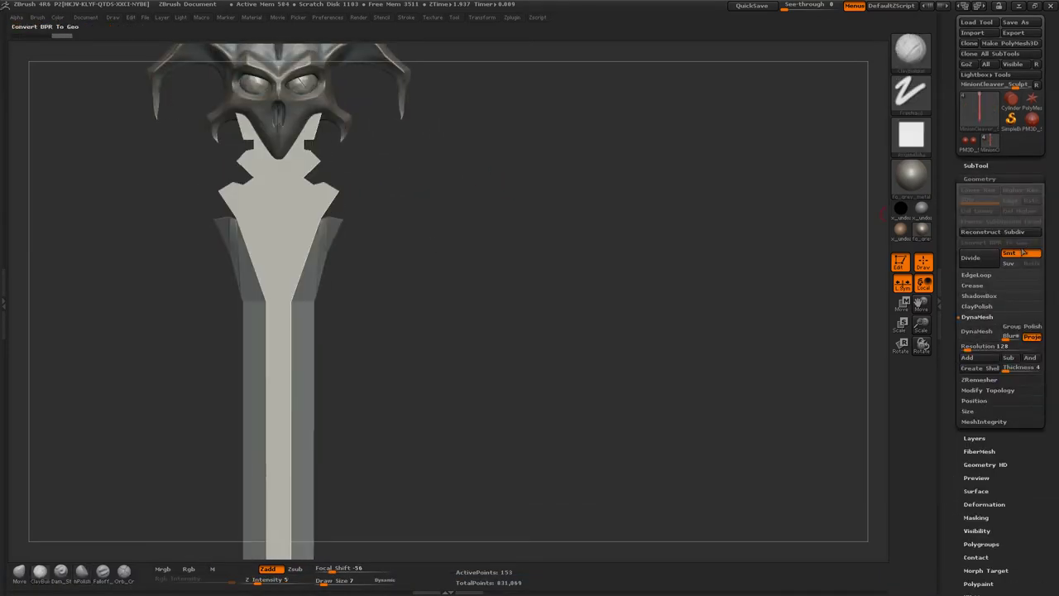
- DynaMesh the blade with mirror symmetry and carve a straight groove up it at brush size 10
{"action": "left_click", "coordinate": [972, 258]}
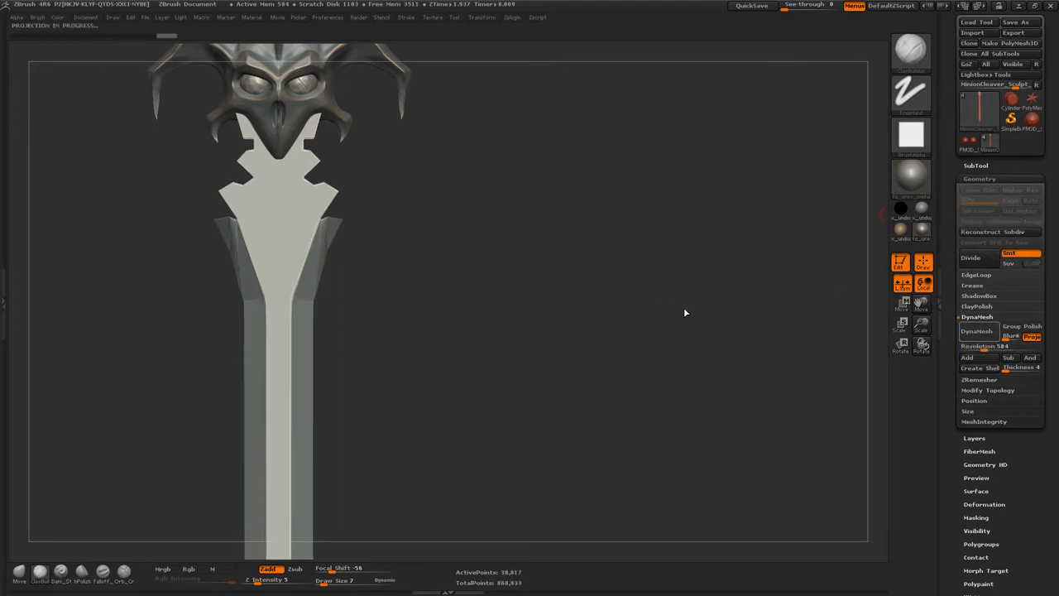
{"action": "left_click", "coordinate": [487, 17]}
{"action": "left_click", "coordinate": [532, 257]}
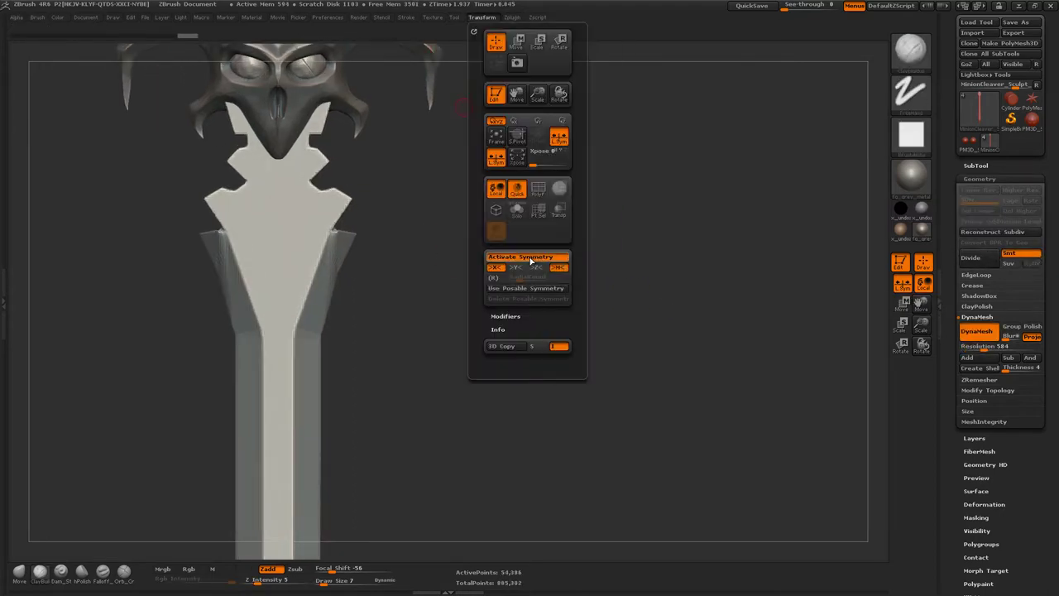
{"action": "key", "text": "b"}
{"action": "key", "text": "m"}
{"action": "key", "text": "v"}
{"action": "mouse_move", "coordinate": [295, 253]}
{"action": "left_mouse_down"}
{"action": "mouse_move", "coordinate": [397, 250]}
{"action": "mouse_move", "coordinate": [432, 271]}
{"action": "left_mouse_up"}
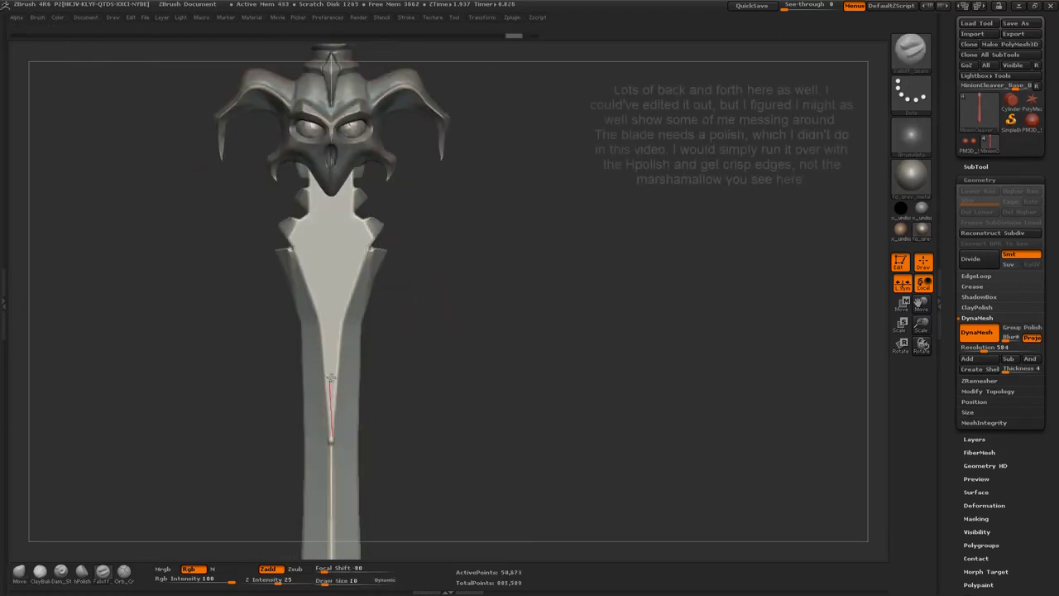
{"action": "key", "text": "s"}
{"action": "left_click_drag", "start_coordinate": [341, 346], "coordinate": [332, 345]}
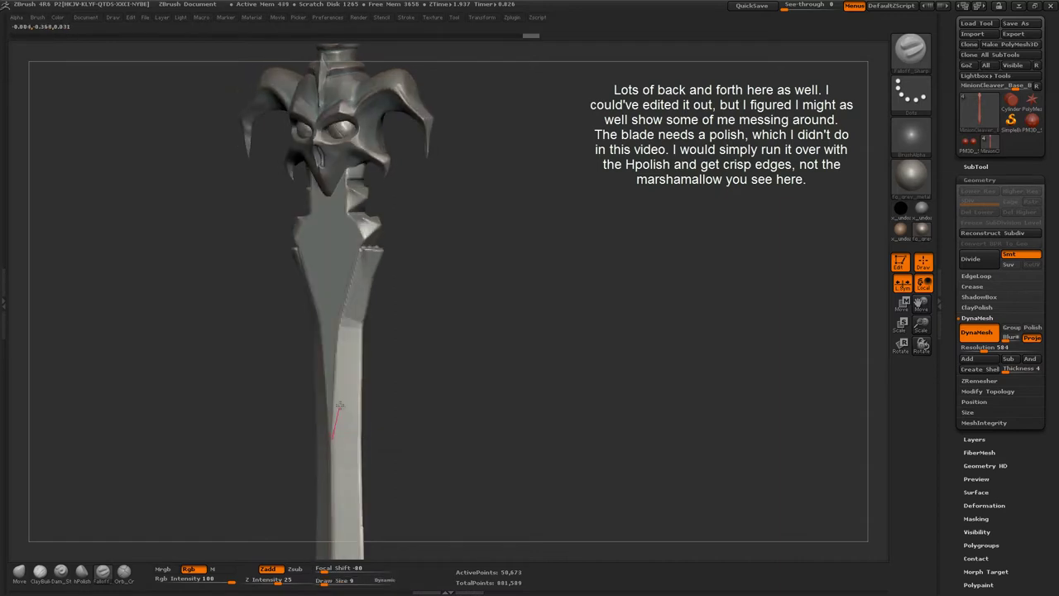
{"action": "left_click_drag", "start_coordinate": [333, 431], "coordinate": [347, 283]}
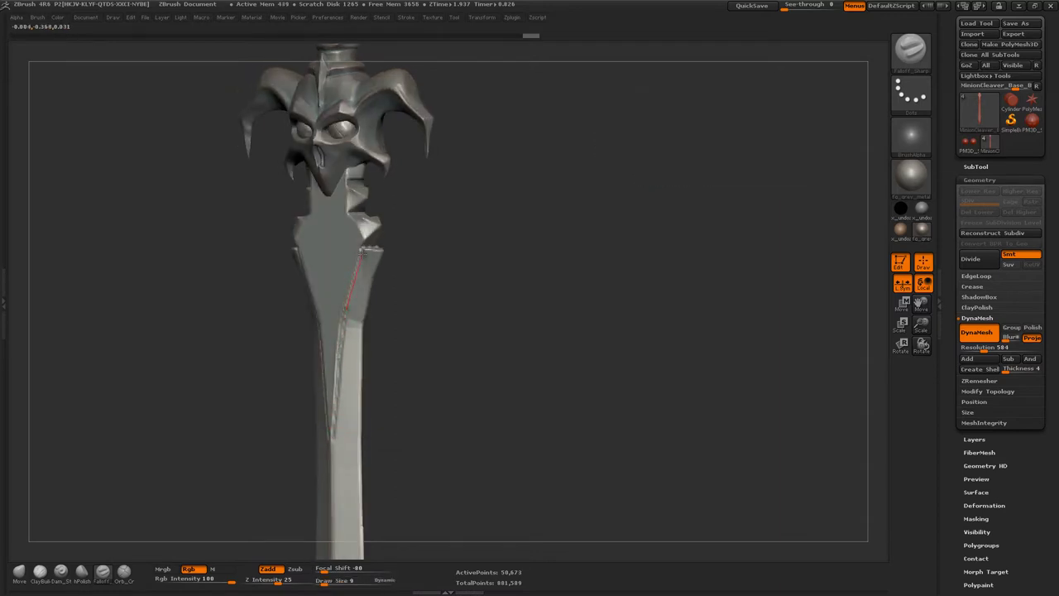
- Refine the guard and upper blade with hPolish, Smooth and Dam_Standard at size 15
{"action": "mouse_move", "coordinate": [377, 201]}
{"action": "left_mouse_down"}
{"action": "mouse_move", "coordinate": [305, 295]}
{"action": "mouse_move", "coordinate": [337, 247]}
{"action": "left_mouse_up"}
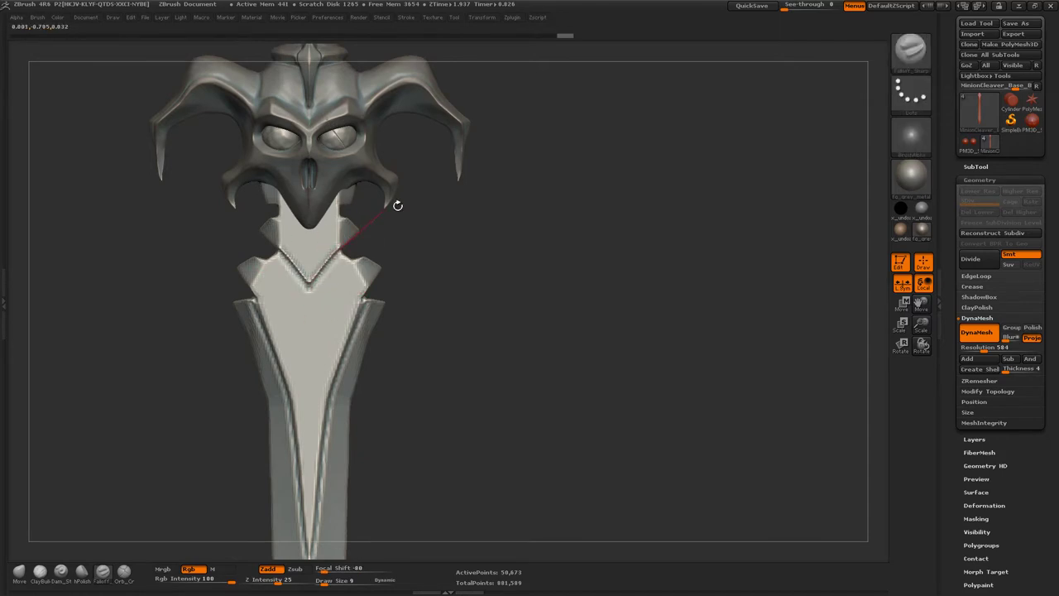
{"action": "mouse_move", "coordinate": [397, 205]}
{"action": "left_mouse_down"}
{"action": "mouse_move", "coordinate": [442, 263]}
{"action": "mouse_move", "coordinate": [404, 248]}
{"action": "left_mouse_up"}
{"action": "key", "text": "b"}
{"action": "key", "text": "h"}
{"action": "key", "text": "p"}
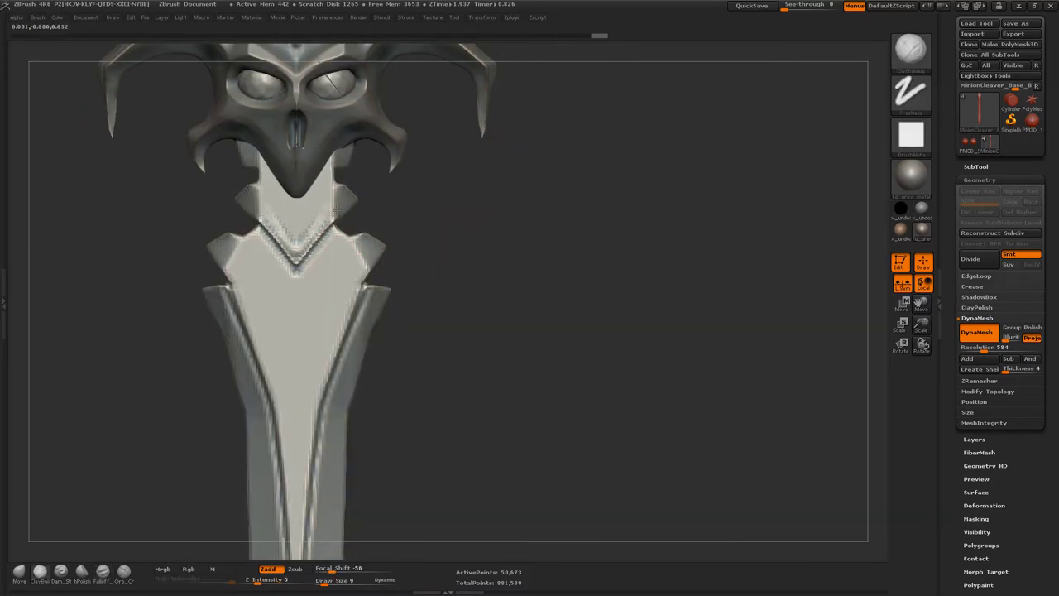
{"action": "key", "text": "shift"}
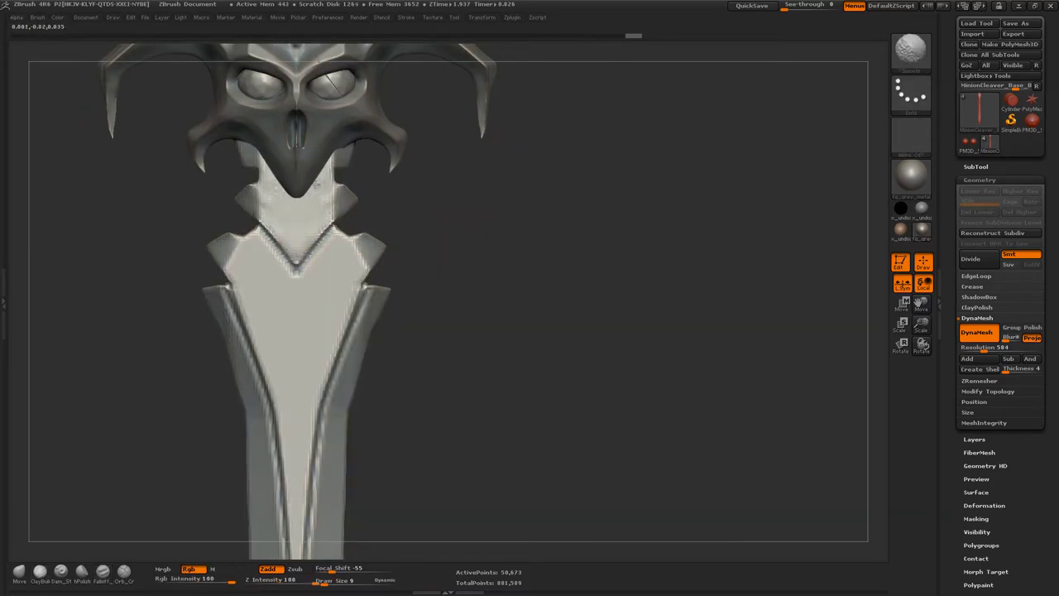
{"action": "mouse_move", "coordinate": [406, 282]}
{"action": "left_mouse_down"}
{"action": "mouse_move", "coordinate": [372, 237]}
{"action": "mouse_move", "coordinate": [116, 562]}
{"action": "left_mouse_up"}
{"action": "key", "text": "b"}
{"action": "key", "text": "d"}
{"action": "key", "text": "s"}
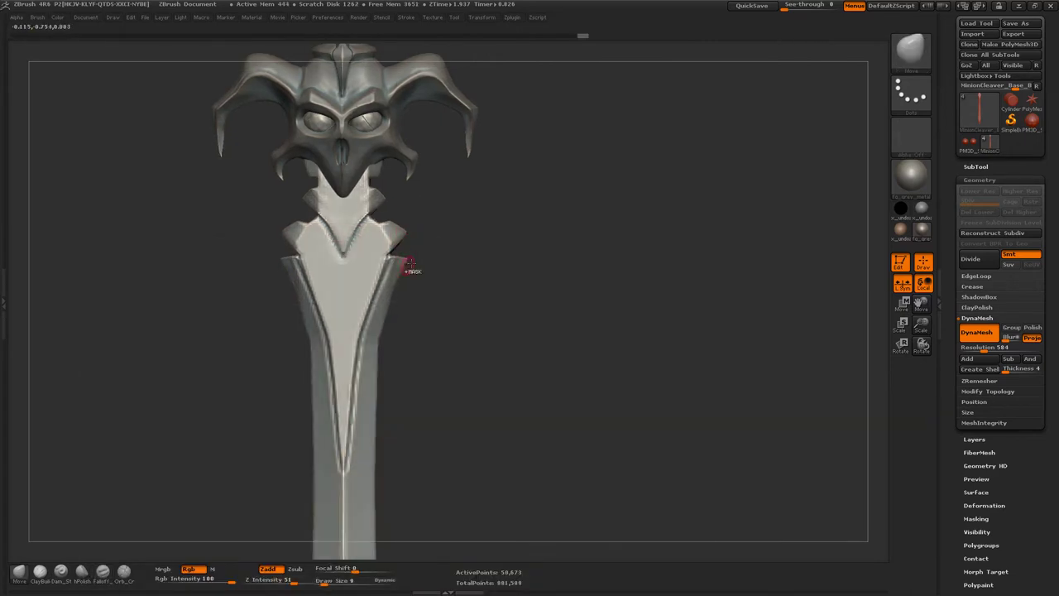
{"action": "key", "text": "s"}
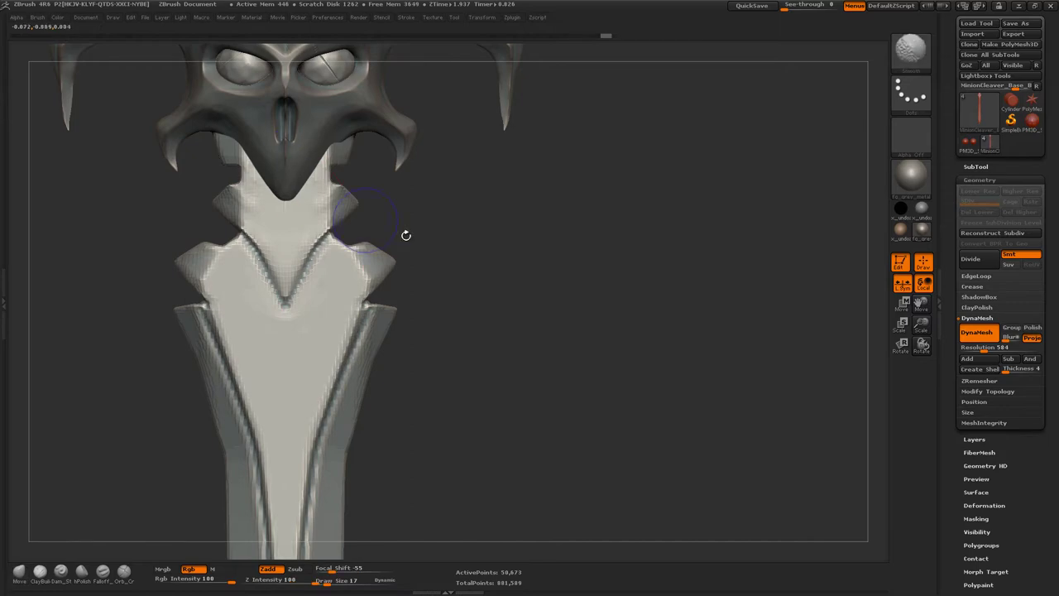
{"action": "key", "text": "b"}
{"action": "key", "text": "h"}
{"action": "key", "text": "p"}
- Crisp the V ridge below the skull by alternating Dam_Standard, hPolish and Trim brushes
{"action": "left_click_drag", "start_coordinate": [406, 235], "coordinate": [313, 224]}
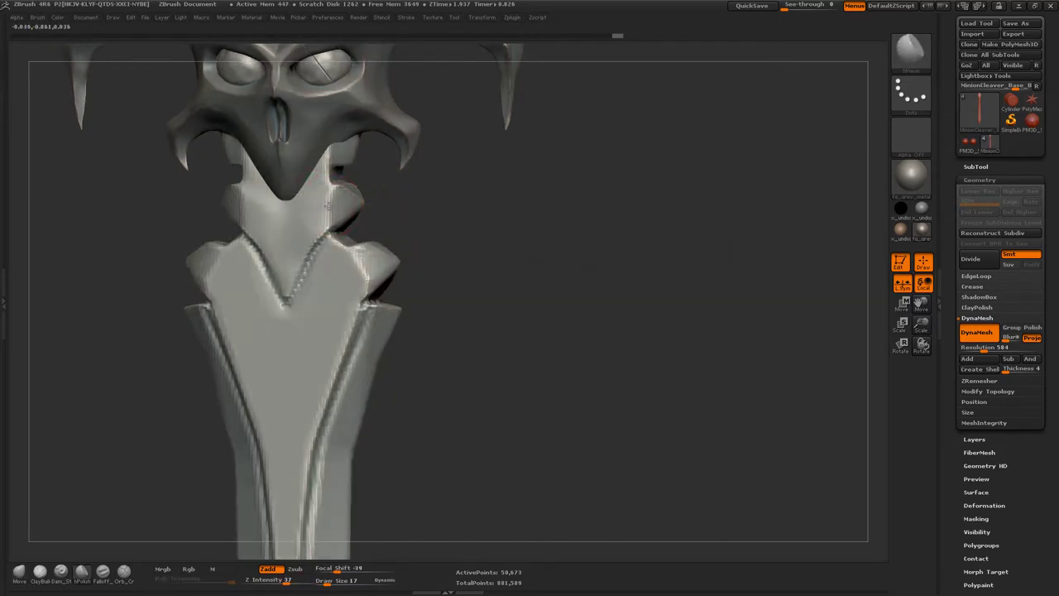
{"action": "key", "text": "b"}
{"action": "key", "text": "d"}
{"action": "key", "text": "s"}
{"action": "key", "text": "b"}
{"action": "key", "text": "h"}
{"action": "key", "text": "p"}
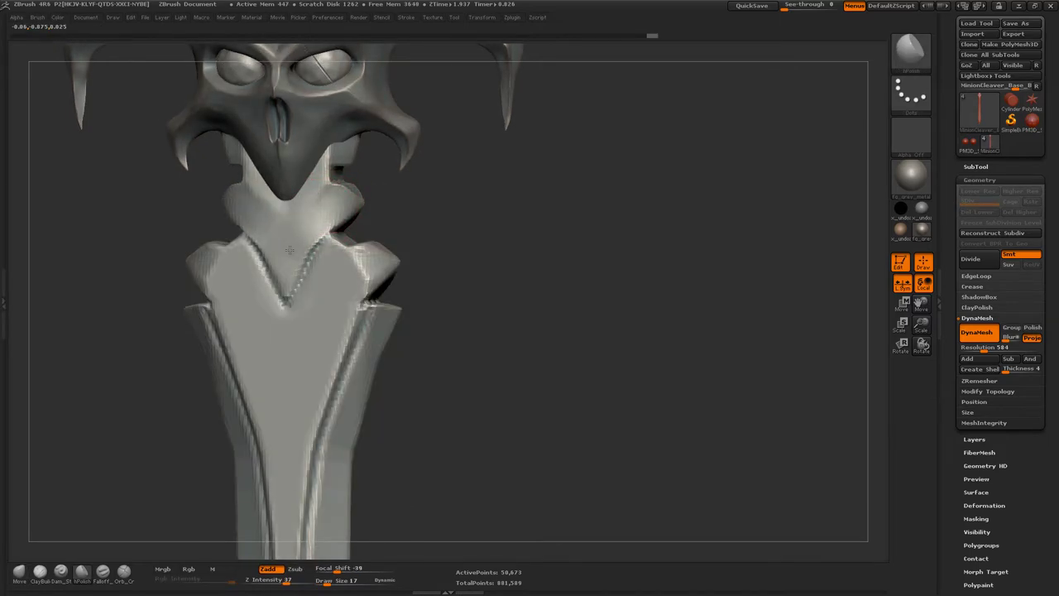
{"action": "left_click_drag", "start_coordinate": [496, 248], "coordinate": [430, 248]}
{"action": "key", "text": "b"}
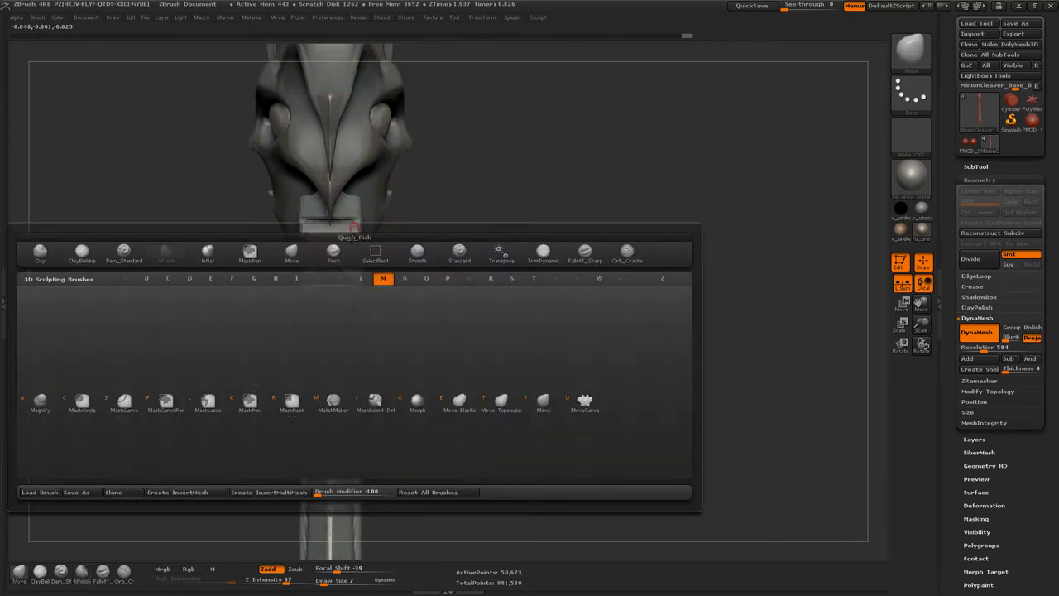
{"action": "key", "text": "s"}
{"action": "key", "text": "t"}
{"action": "left_click_drag", "start_coordinate": [497, 289], "coordinate": [294, 313]}
{"action": "key", "text": "b"}
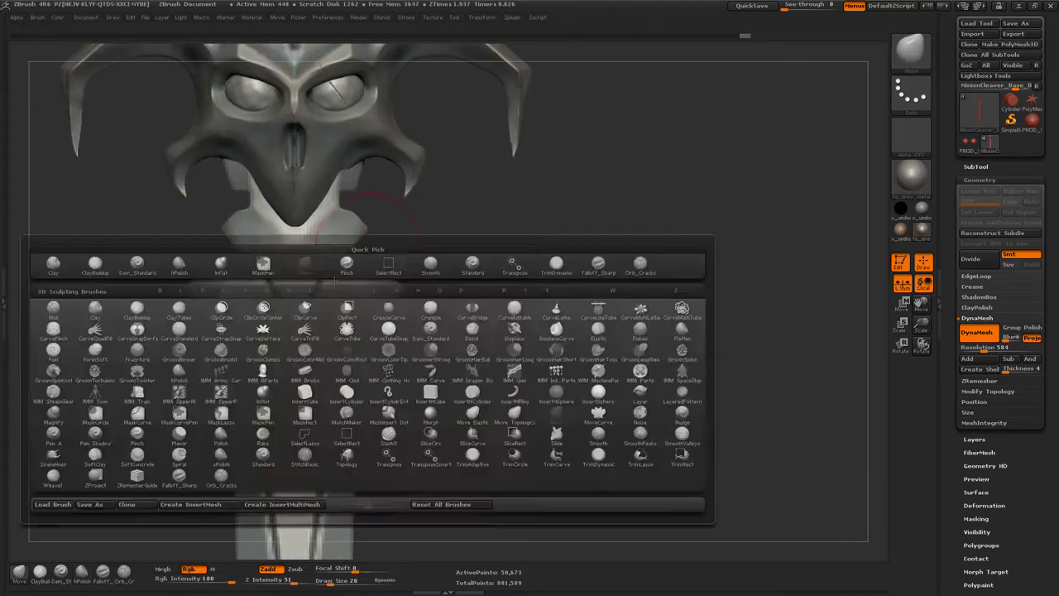
{"action": "key", "text": "h"}
{"action": "key", "text": "p"}
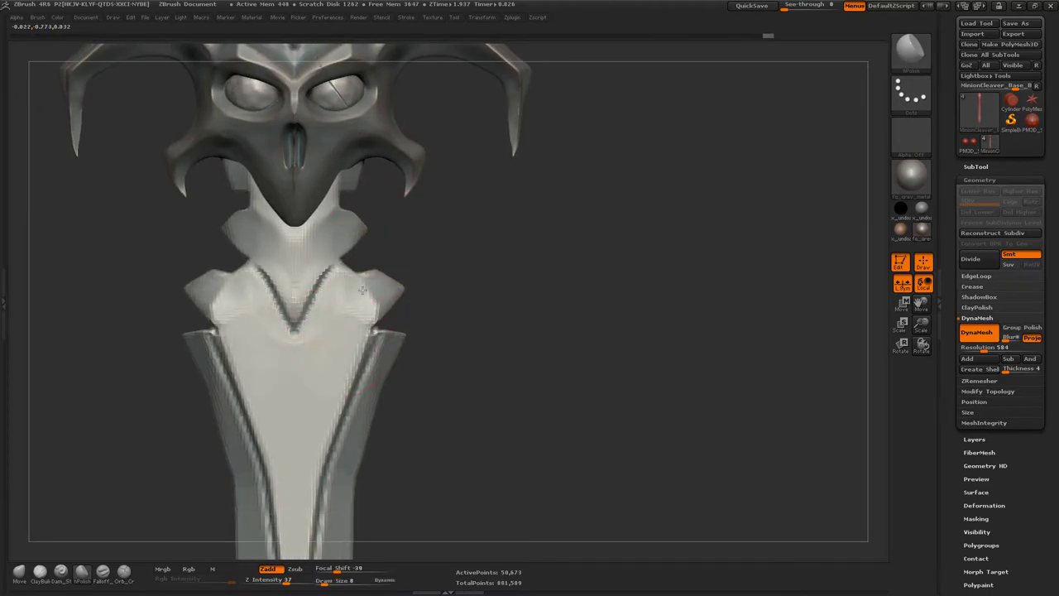
{"action": "mouse_move", "coordinate": [361, 290]}
{"action": "left_mouse_down"}
{"action": "mouse_move", "coordinate": [463, 248]}
{"action": "mouse_move", "coordinate": [435, 240]}
{"action": "mouse_move", "coordinate": [376, 284]}
{"action": "left_mouse_up"}
- Cut the blade's edge grooves with Dam_Standard and hPolish using an enlarged brush
{"action": "key", "text": "b"}
{"action": "key", "text": "d"}
{"action": "key", "text": "s"}
{"action": "key", "text": "b"}
{"action": "key", "text": "h"}
{"action": "key", "text": "p"}
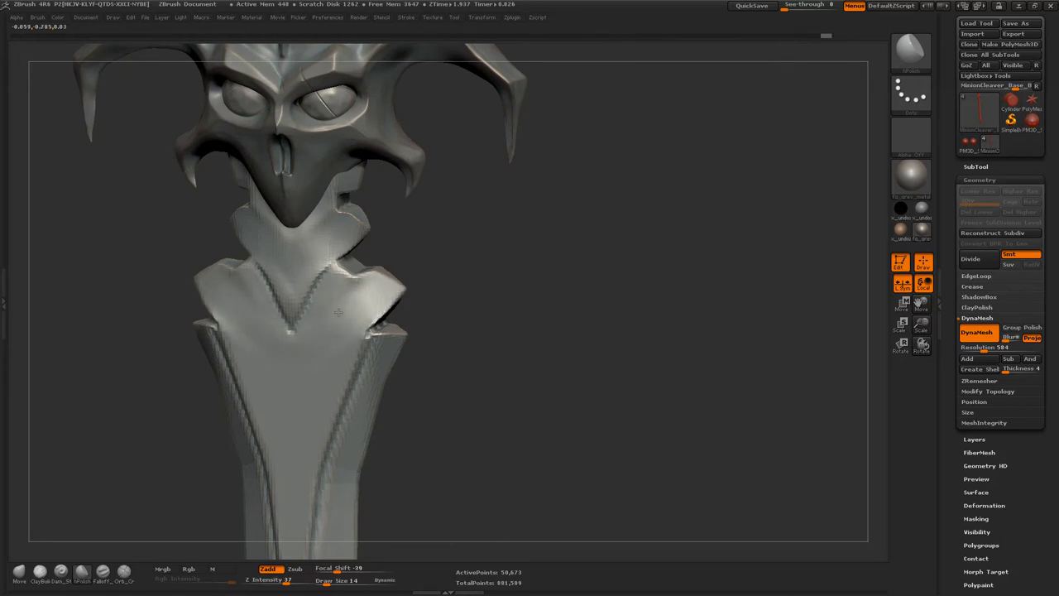
{"action": "mouse_move", "coordinate": [382, 289]}
{"action": "left_mouse_down"}
{"action": "mouse_move", "coordinate": [480, 245]}
{"action": "mouse_move", "coordinate": [401, 287]}
{"action": "mouse_move", "coordinate": [336, 224]}
{"action": "mouse_move", "coordinate": [397, 254]}
{"action": "left_mouse_up"}
{"action": "key", "text": "b"}
{"action": "key", "text": "d"}
{"action": "key", "text": "s"}
{"action": "mouse_move", "coordinate": [404, 247]}
{"action": "left_mouse_down"}
{"action": "mouse_move", "coordinate": [428, 257]}
{"action": "mouse_move", "coordinate": [331, 290]}
{"action": "left_mouse_up"}
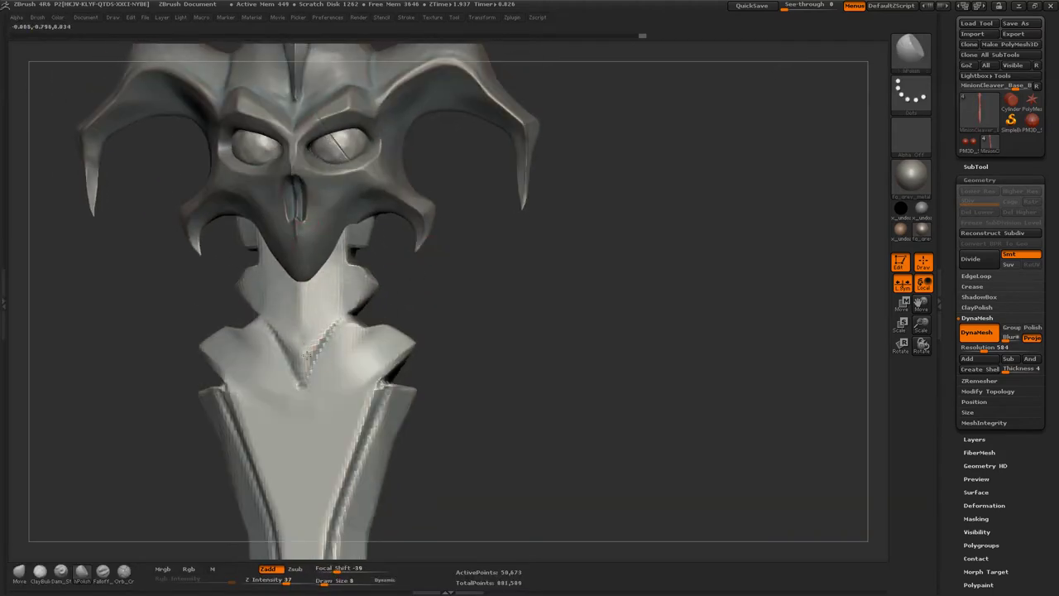
{"action": "left_click_drag", "start_coordinate": [343, 326], "coordinate": [278, 463]}
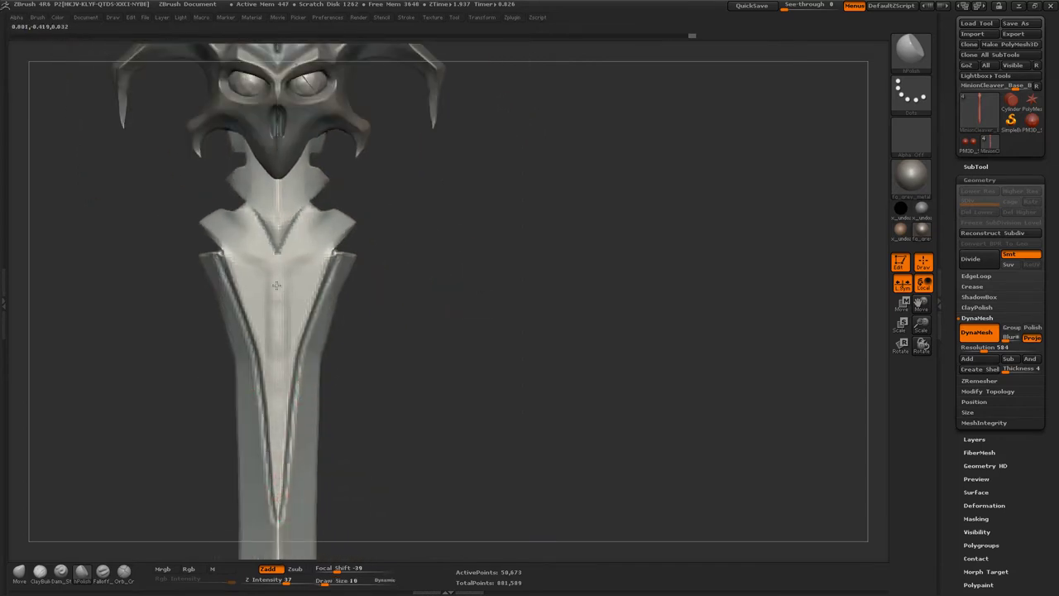
{"action": "key", "text": "bracketright"}
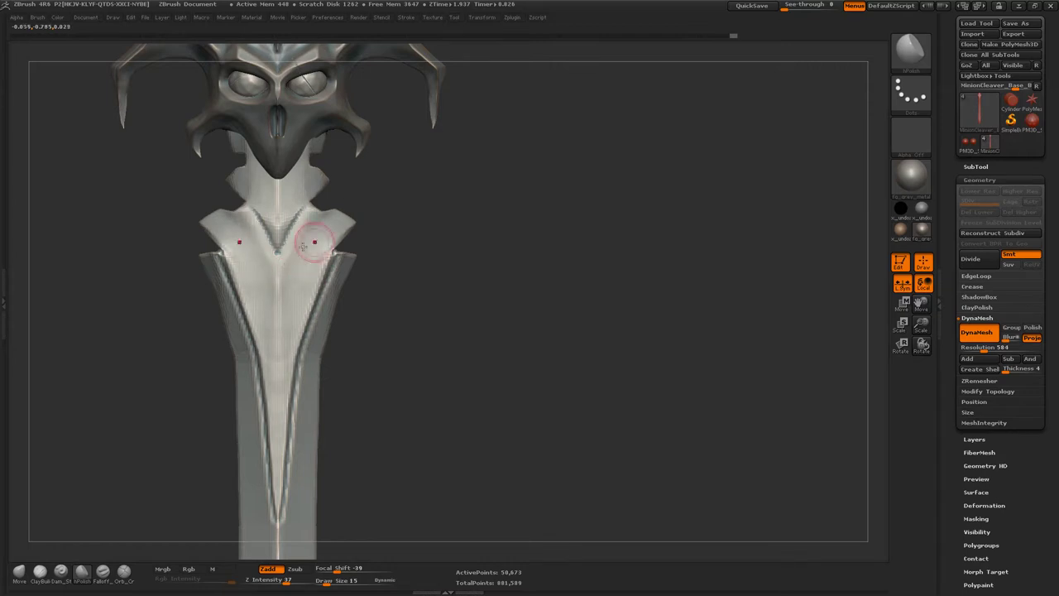
{"action": "left_click_drag", "start_coordinate": [423, 309], "coordinate": [306, 245]}
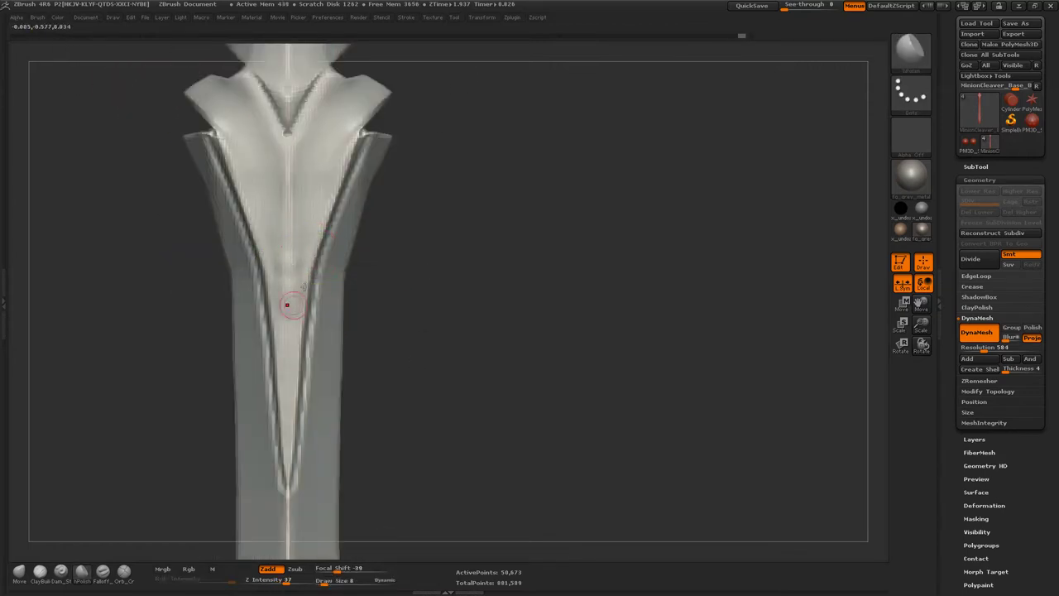
{"action": "left_click_drag", "start_coordinate": [286, 303], "coordinate": [353, 331]}
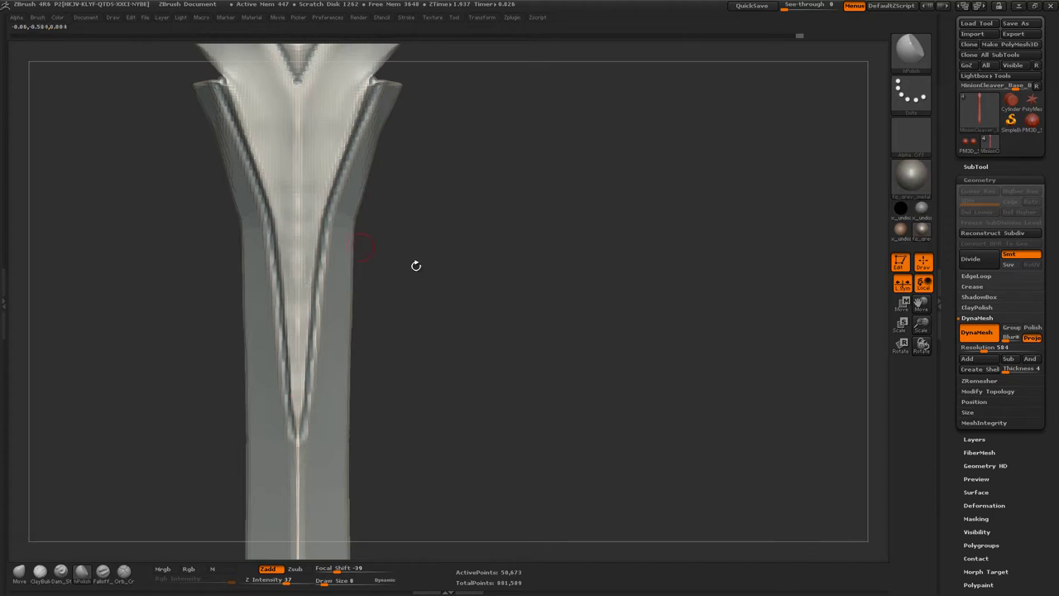
{"action": "left_click_drag", "start_coordinate": [188, 497], "coordinate": [292, 474]}
- Polish the bevel grooves near the crossguard with hPolish, starting at brush size 5
{"action": "key", "text": "s"}
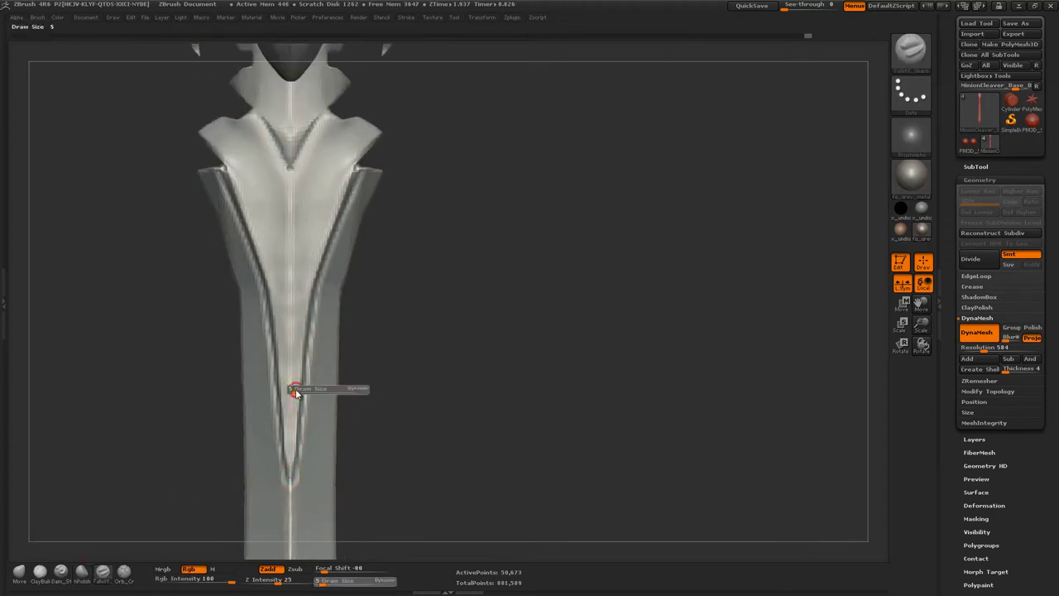
{"action": "left_click", "coordinate": [290, 387]}
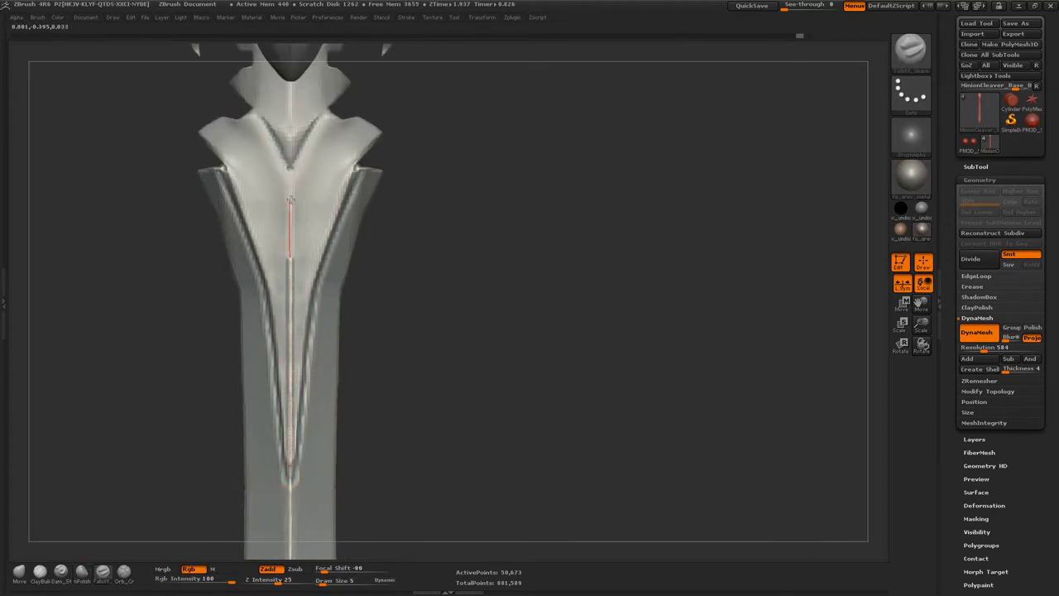
{"action": "key", "text": "b"}
{"action": "key", "text": "h"}
{"action": "key", "text": "p"}
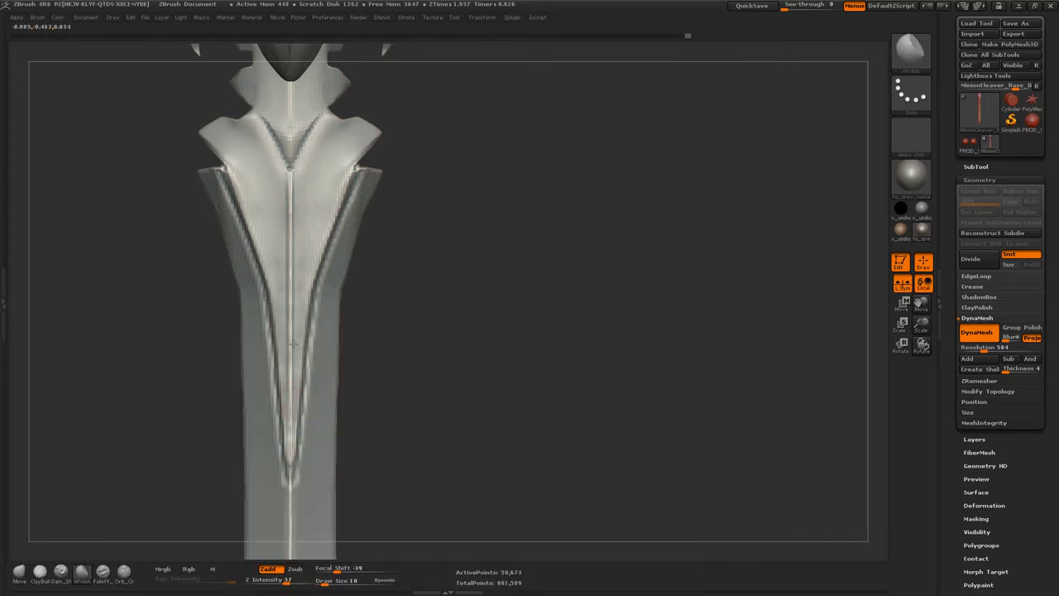
{"action": "key", "text": "s"}
{"action": "mouse_move", "coordinate": [284, 339]}
{"action": "left_mouse_down"}
{"action": "mouse_move", "coordinate": [315, 278]}
{"action": "mouse_move", "coordinate": [384, 221]}
{"action": "left_mouse_up"}
{"action": "key", "text": "b"}
{"action": "key", "text": "m"}
{"action": "key", "text": "v"}
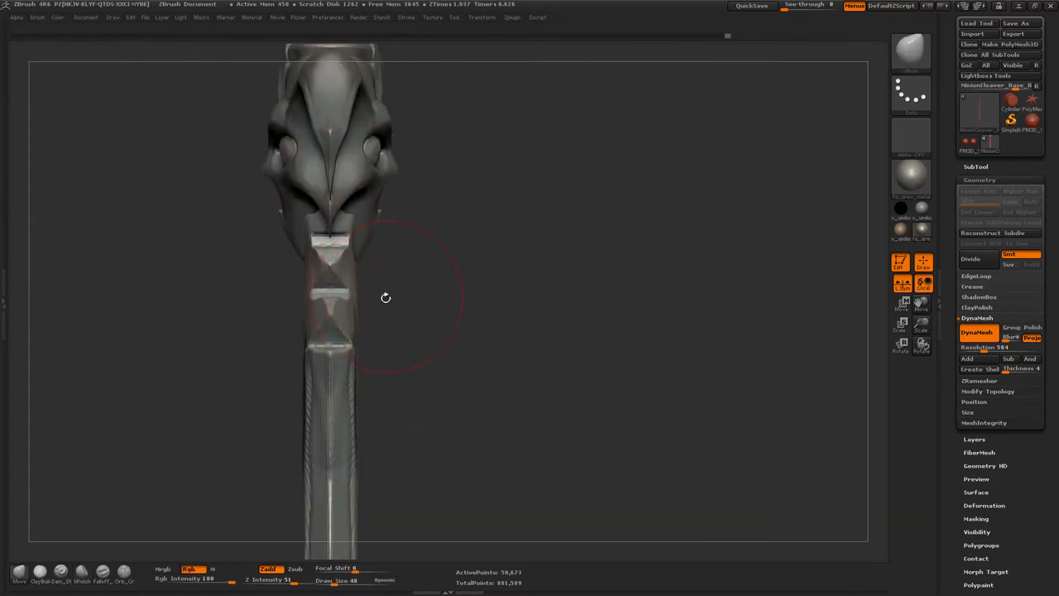
{"action": "key", "text": "b"}
{"action": "key", "text": "h"}
{"action": "key", "text": "p"}
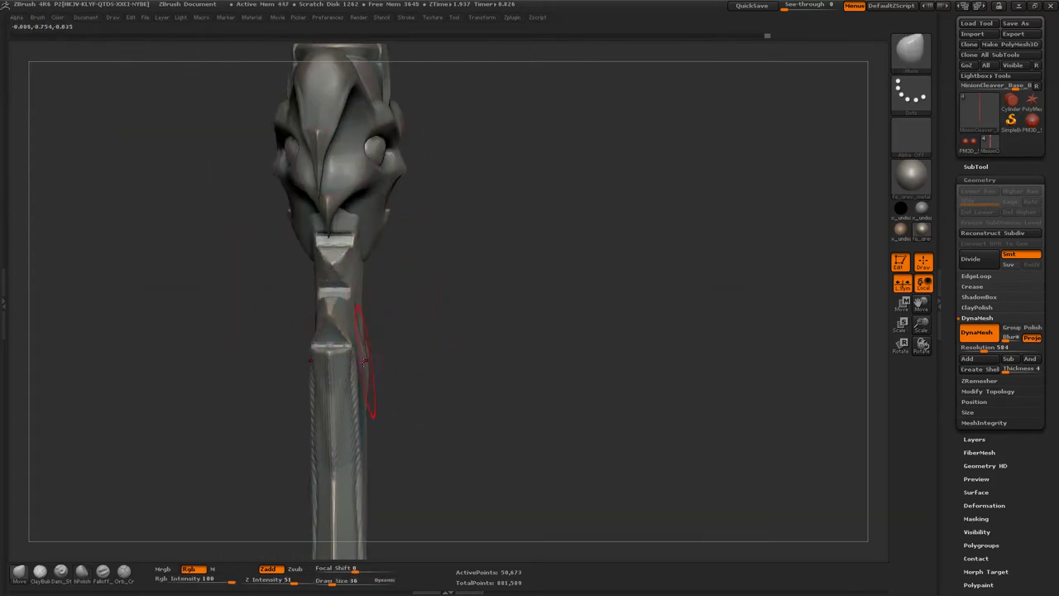
- Smooth away the central blade groove and re-sculpt the blade centre and V ridge
{"action": "left_click_drag", "start_coordinate": [463, 347], "coordinate": [538, 345]}
{"action": "key", "text": "s"}
{"action": "left_click_drag", "start_coordinate": [376, 379], "coordinate": [364, 422], "text": "shift"}
{"action": "left_click_drag", "start_coordinate": [364, 347], "coordinate": [365, 439], "text": "shift"}
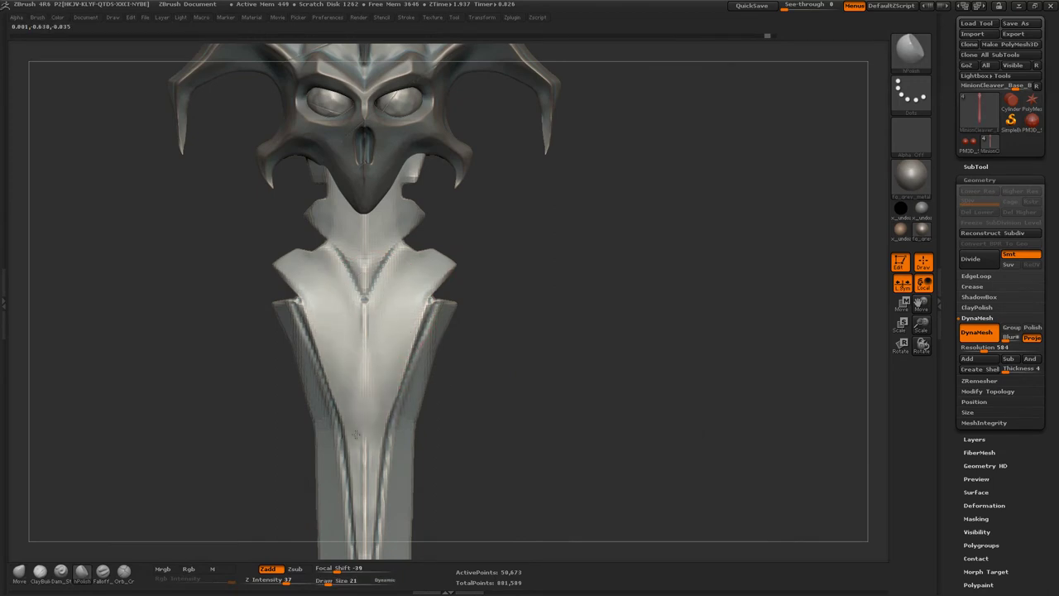
{"action": "mouse_move", "coordinate": [364, 398]}
{"action": "left_mouse_down", "text": "shift"}
{"action": "mouse_move", "coordinate": [364, 315]}
{"action": "mouse_move", "coordinate": [384, 294]}
{"action": "left_mouse_up", "text": "shift"}
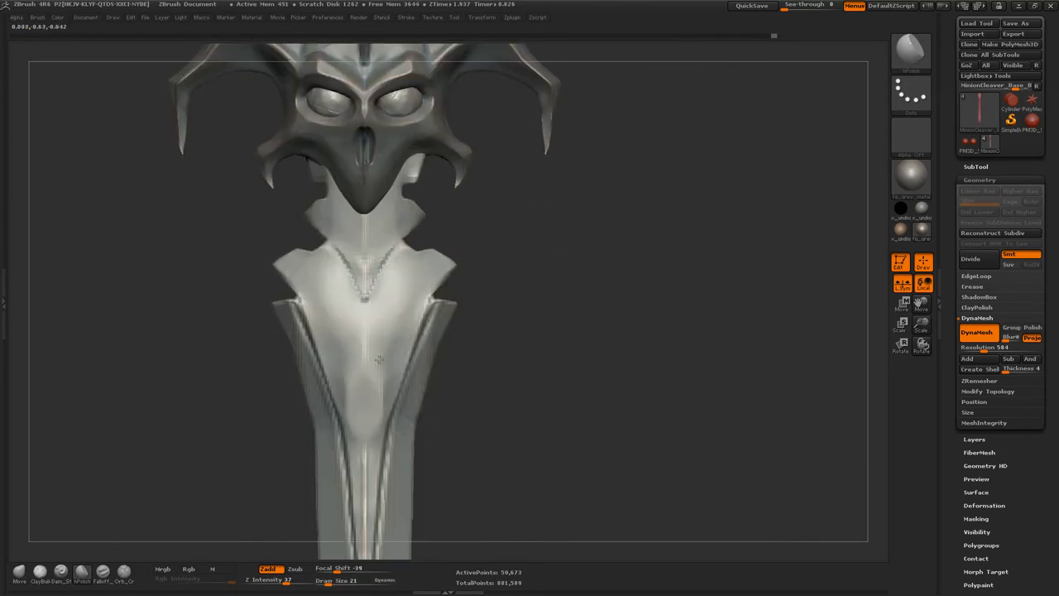
{"action": "left_click_drag", "start_coordinate": [364, 438], "coordinate": [369, 347], "text": "shift"}
{"action": "mouse_move", "coordinate": [389, 273]}
{"action": "left_mouse_down", "text": "shift"}
{"action": "mouse_move", "coordinate": [386, 368]}
{"action": "mouse_move", "coordinate": [366, 410]}
{"action": "mouse_move", "coordinate": [374, 435]}
{"action": "left_mouse_up", "text": "shift"}
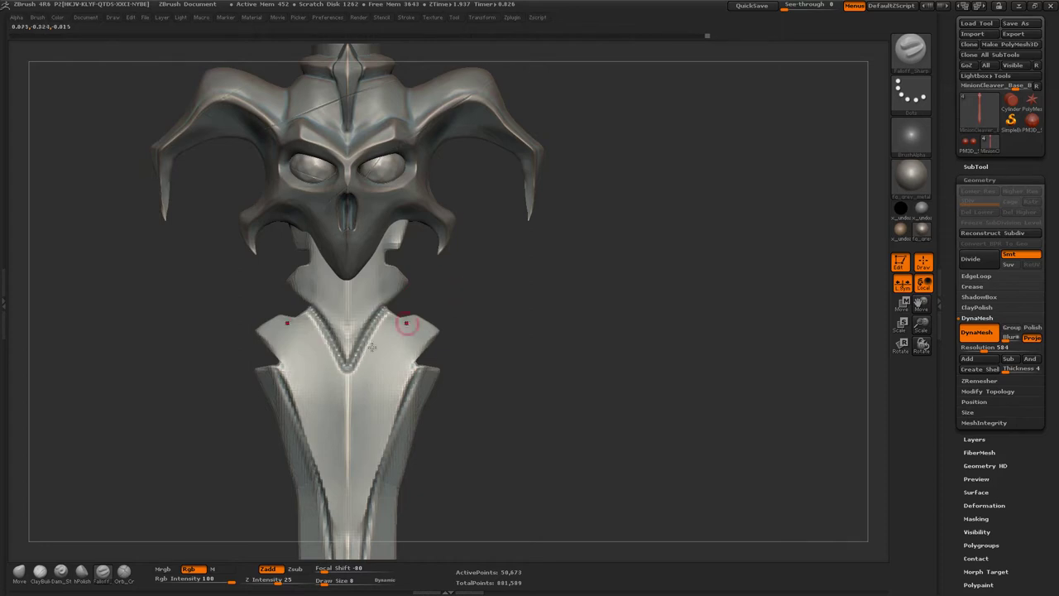
{"action": "key", "text": "bracketleft"}
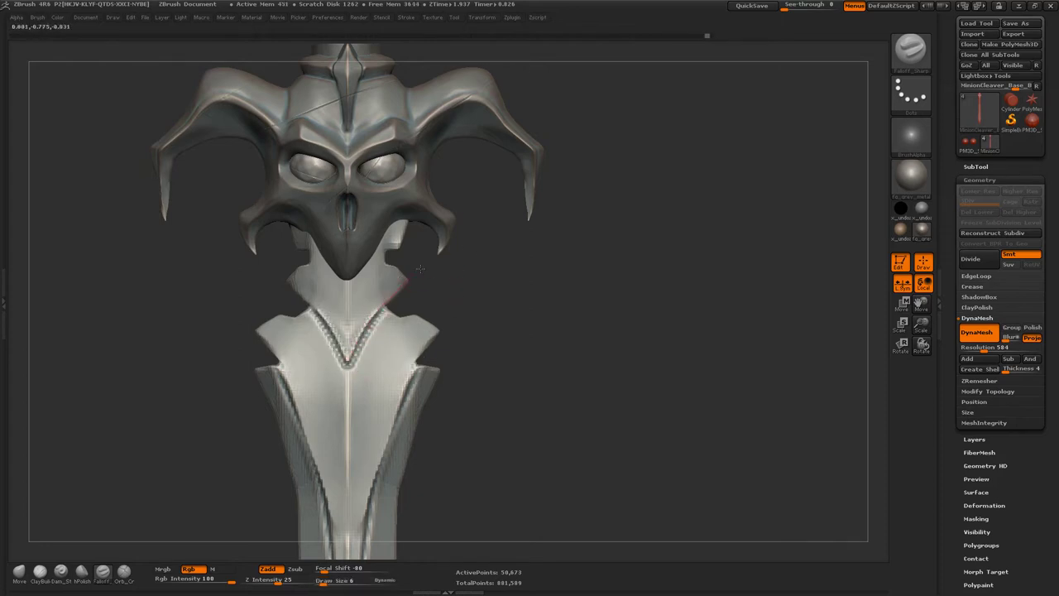
{"action": "right_click_drag", "start_coordinate": [348, 433], "coordinate": [355, 359]}
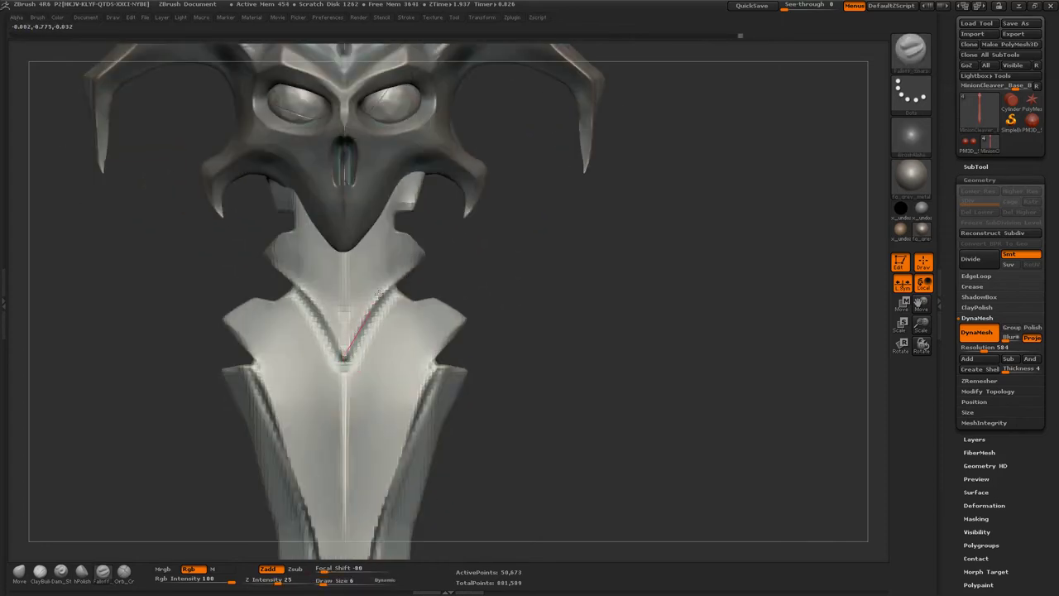
{"action": "mouse_move", "coordinate": [380, 292]}
{"action": "right_mouse_down"}
{"action": "mouse_move", "coordinate": [480, 262]}
{"action": "mouse_move", "coordinate": [428, 287]}
{"action": "mouse_move", "coordinate": [462, 327]}
{"action": "right_mouse_up"}
- Crease the lower blade with Trim and Dam_Standard brushes, then subdivide the blade one level
{"action": "key", "text": "b"}
{"action": "key", "text": "s"}
{"action": "key", "text": "t"}
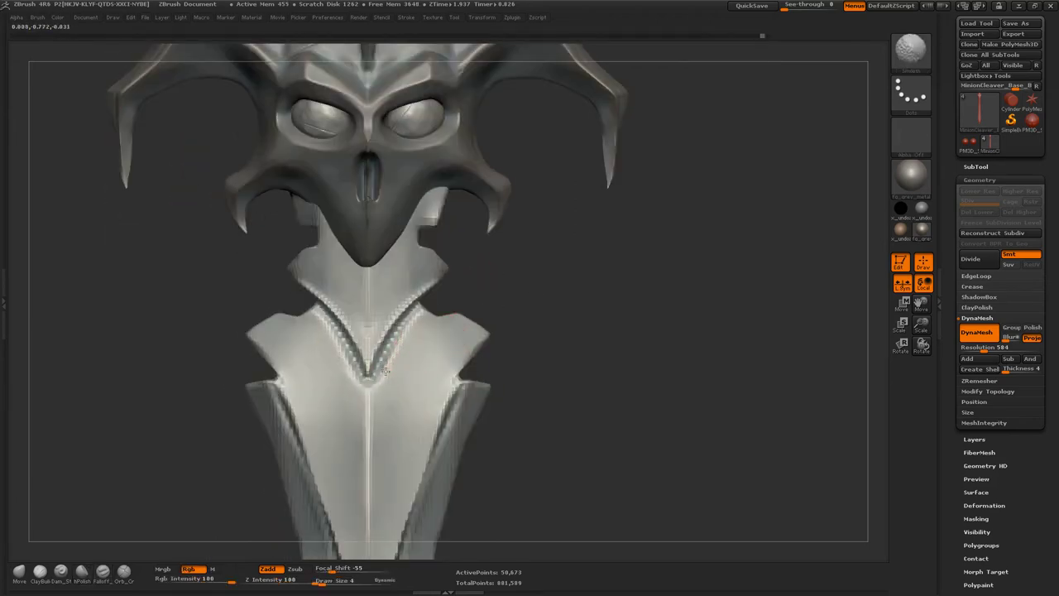
{"action": "right_click_drag", "start_coordinate": [392, 376], "coordinate": [425, 240]}
{"action": "key", "text": "b"}
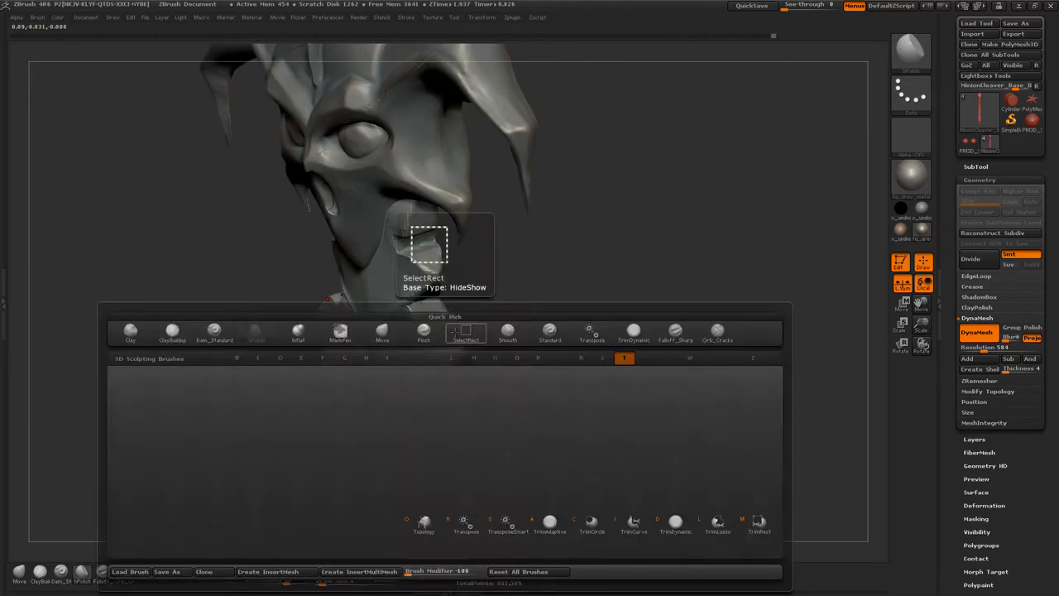
{"action": "key", "text": "d"}
{"action": "key", "text": "s"}
{"action": "mouse_move", "coordinate": [466, 393]}
{"action": "right_mouse_down"}
{"action": "mouse_move", "coordinate": [160, 539]}
{"action": "mouse_move", "coordinate": [486, 326]}
{"action": "right_mouse_up"}
{"action": "key", "text": "b"}
{"action": "key", "text": "s"}
{"action": "key", "text": "t"}
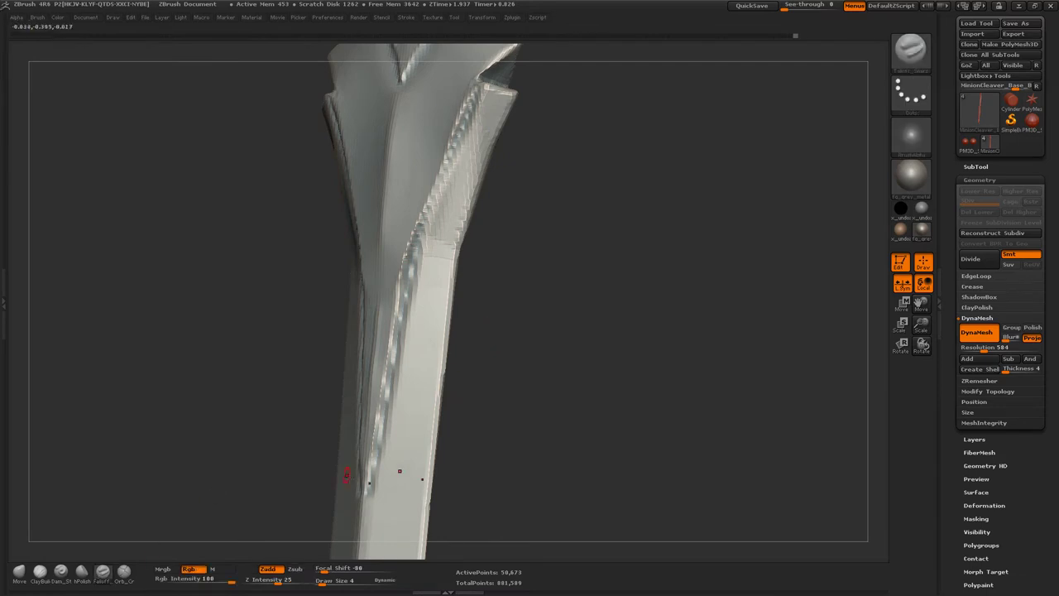
{"action": "right_click_drag", "start_coordinate": [410, 240], "coordinate": [389, 366]}
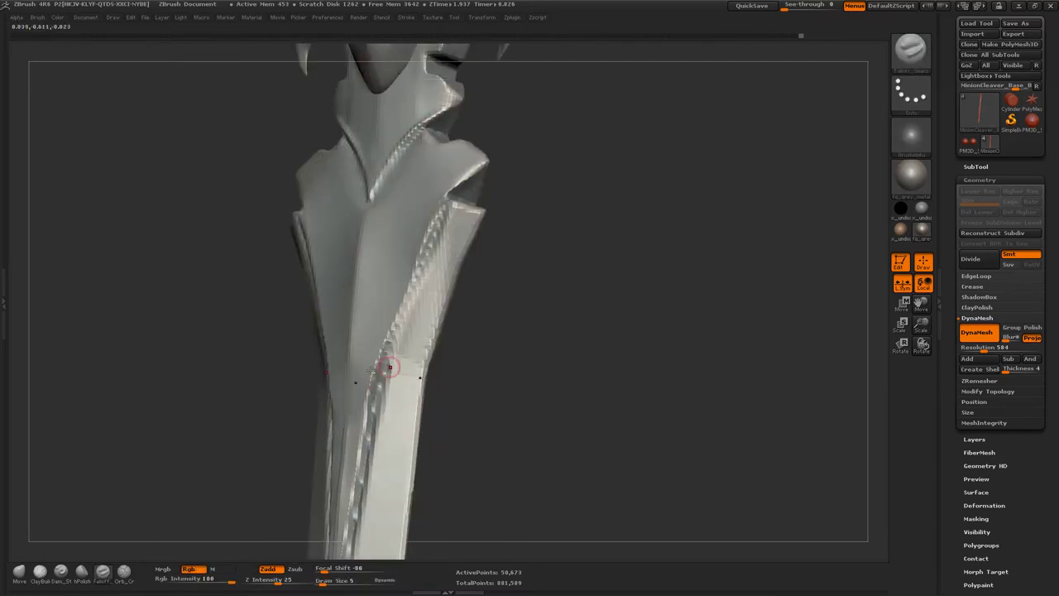
{"action": "right_click_drag", "start_coordinate": [502, 160], "coordinate": [433, 296]}
{"action": "key", "text": "b"}
{"action": "key", "text": "t"}
{"action": "key", "text": "d"}
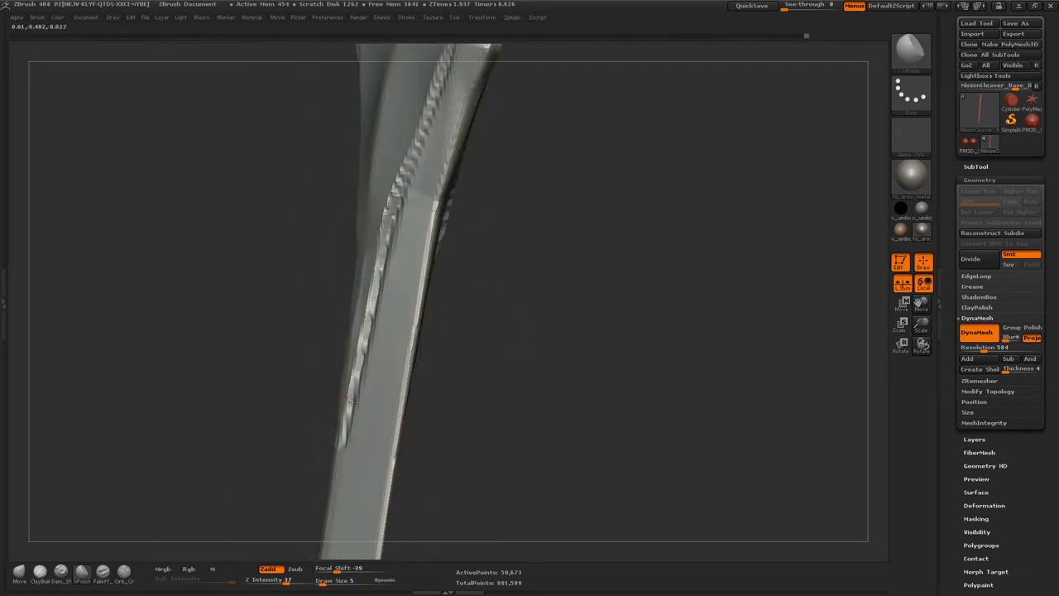
{"action": "key", "text": "ctrl+d"}
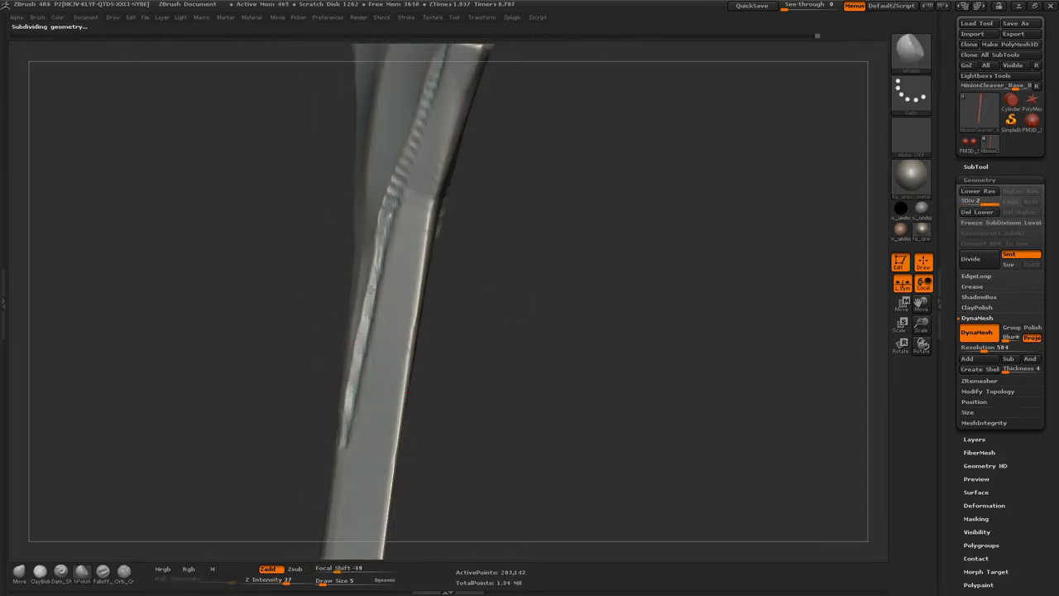
- Reshape the blade crest locally and set the brush size to 9
{"action": "right_click_drag", "start_coordinate": [369, 288], "coordinate": [356, 351]}
{"action": "left_click_drag", "start_coordinate": [355, 295], "coordinate": [378, 264]}
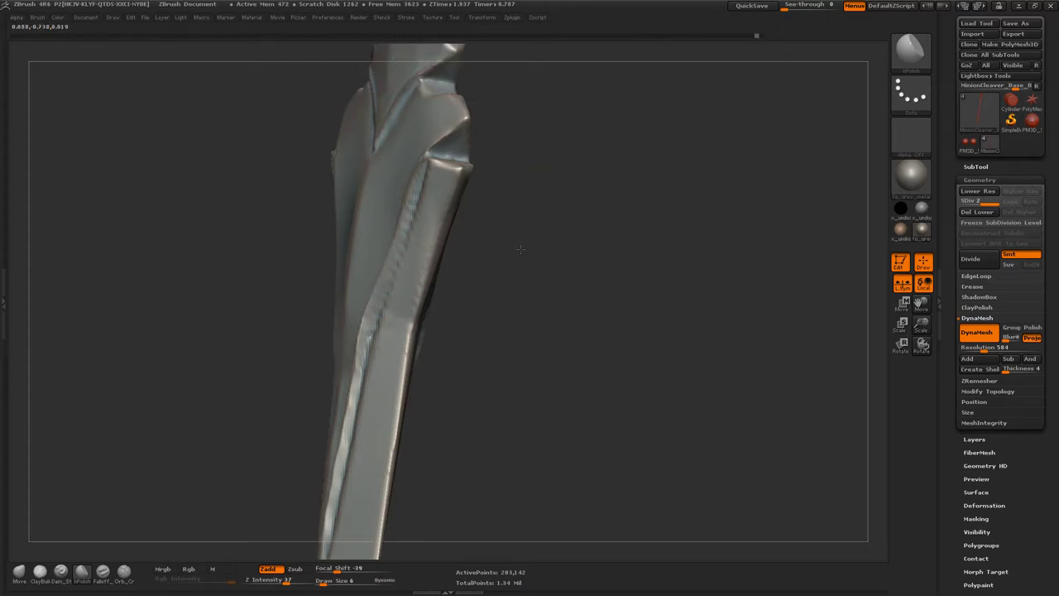
{"action": "mouse_move", "coordinate": [393, 219]}
{"action": "right_mouse_down"}
{"action": "mouse_move", "coordinate": [420, 216]}
{"action": "mouse_move", "coordinate": [385, 210]}
{"action": "right_mouse_up"}
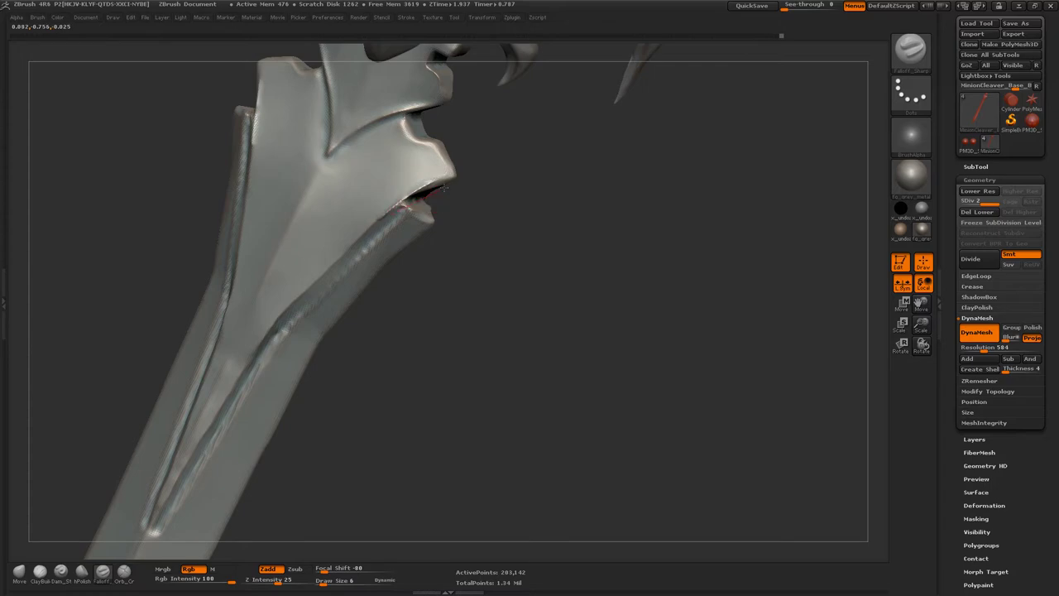
{"action": "mouse_move", "coordinate": [442, 189]}
{"action": "right_mouse_down"}
{"action": "mouse_move", "coordinate": [460, 233]}
{"action": "mouse_move", "coordinate": [442, 243]}
{"action": "right_mouse_up"}
{"action": "key", "text": "s"}
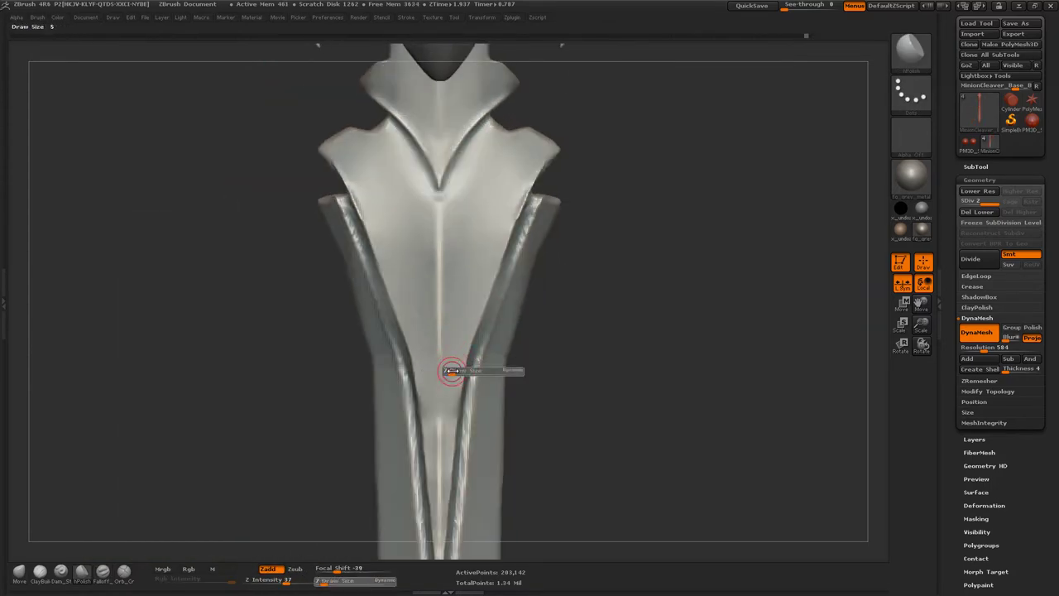
{"action": "left_click", "coordinate": [452, 370]}
{"action": "left_click_drag", "start_coordinate": [480, 277], "coordinate": [473, 235]}
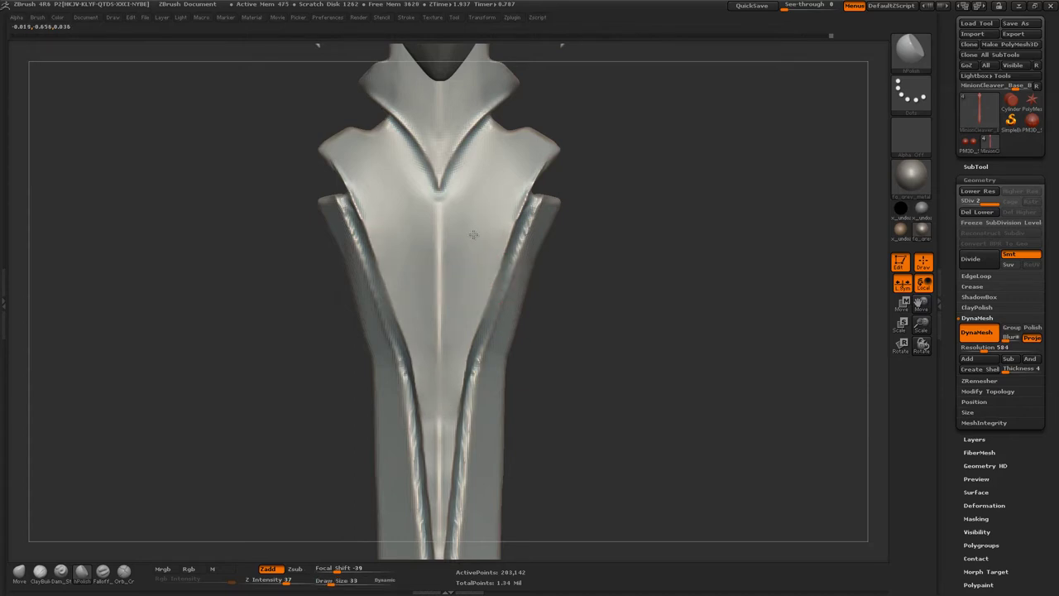
{"action": "right_click_drag", "start_coordinate": [612, 183], "coordinate": [580, 227]}
- Pick a different sculpting brush and extend the neck piece down to a point
{"action": "key", "text": "b"}
{"action": "left_click", "coordinate": [504, 286]}
{"action": "mouse_move", "coordinate": [504, 286]}
{"action": "right_mouse_down"}
{"action": "mouse_move", "coordinate": [475, 249]}
{"action": "mouse_move", "coordinate": [431, 253]}
{"action": "mouse_move", "coordinate": [537, 348]}
{"action": "mouse_move", "coordinate": [544, 295]}
{"action": "mouse_move", "coordinate": [469, 334]}
{"action": "right_mouse_up"}
{"action": "key", "text": "f"}
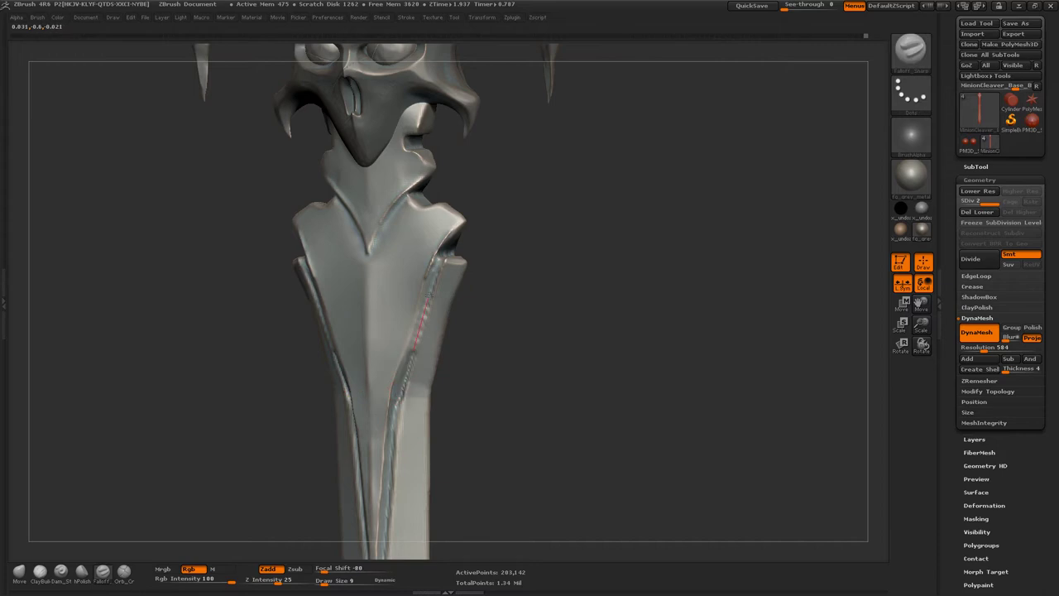
{"action": "mouse_move", "coordinate": [466, 214]}
{"action": "right_mouse_down"}
{"action": "mouse_move", "coordinate": [482, 315]}
{"action": "mouse_move", "coordinate": [466, 296]}
{"action": "mouse_move", "coordinate": [396, 439]}
{"action": "right_mouse_up"}
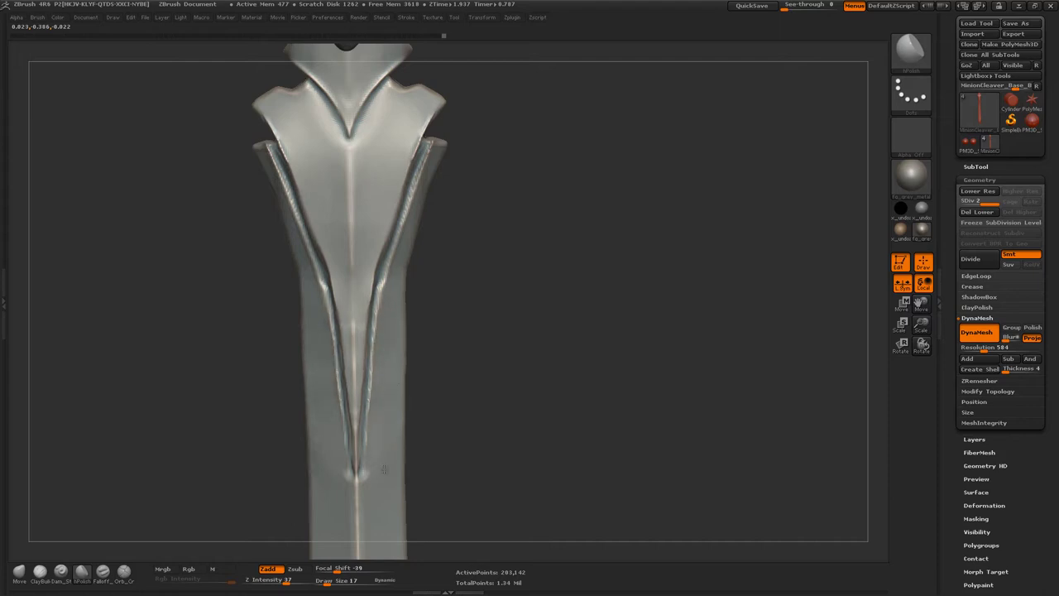
{"action": "mouse_move", "coordinate": [395, 386]}
{"action": "right_mouse_down"}
{"action": "mouse_move", "coordinate": [356, 426]}
{"action": "mouse_move", "coordinate": [450, 359]}
{"action": "mouse_move", "coordinate": [440, 373]}
{"action": "mouse_move", "coordinate": [456, 338]}
{"action": "right_mouse_up"}
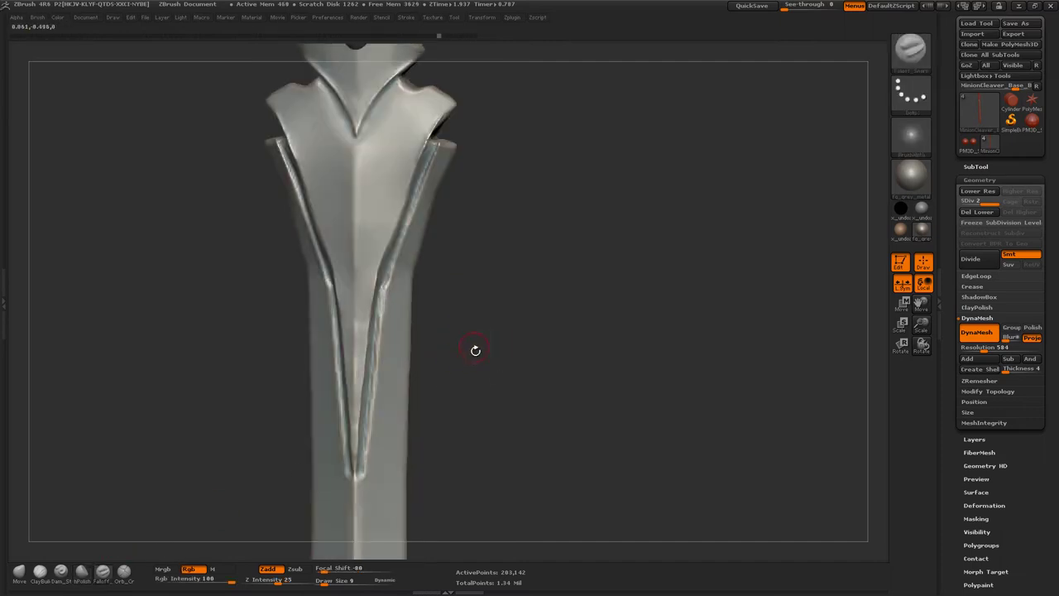
{"action": "mouse_move", "coordinate": [448, 175]}
{"action": "right_mouse_down"}
{"action": "mouse_move", "coordinate": [397, 248]}
{"action": "mouse_move", "coordinate": [464, 199]}
{"action": "mouse_move", "coordinate": [430, 207]}
{"action": "mouse_move", "coordinate": [412, 290]}
{"action": "mouse_move", "coordinate": [406, 283]}
{"action": "right_mouse_up"}
{"action": "key", "text": "s"}
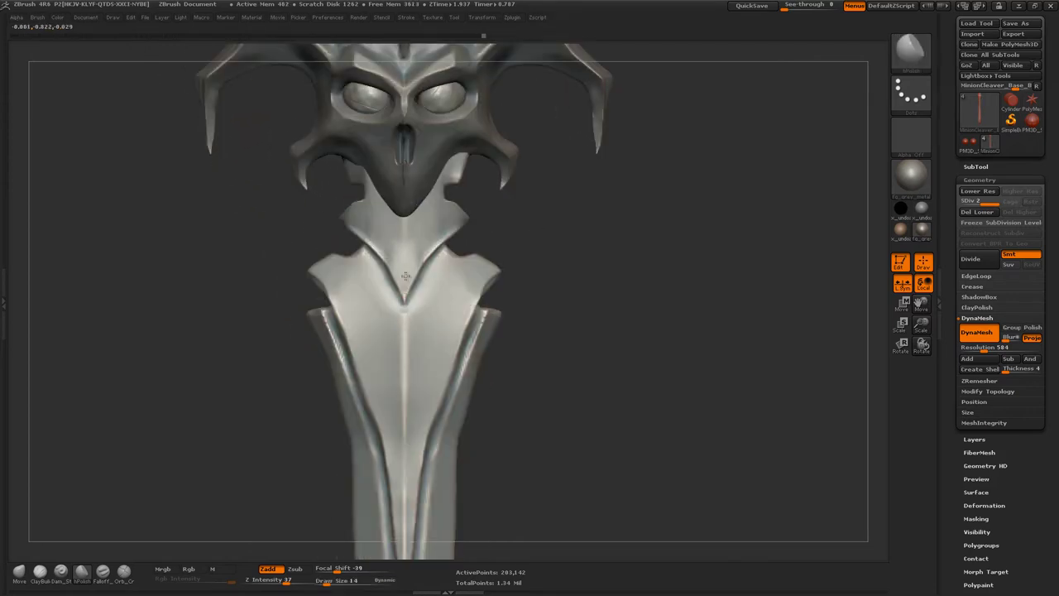
{"action": "mouse_move", "coordinate": [404, 284]}
{"action": "left_mouse_down"}
{"action": "mouse_move", "coordinate": [396, 248]}
{"action": "mouse_move", "coordinate": [426, 244]}
{"action": "left_mouse_up"}
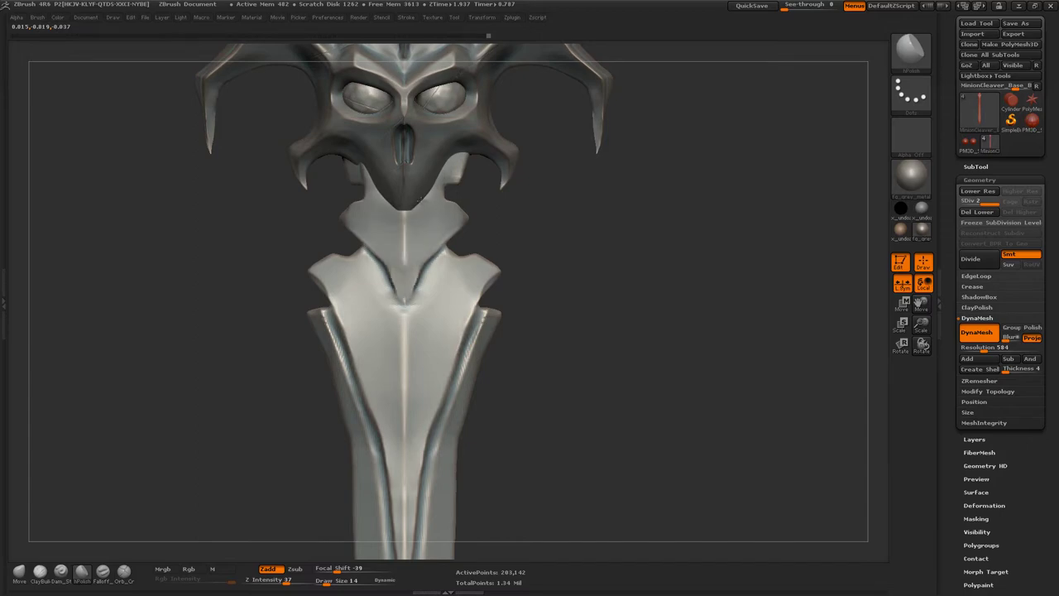
{"action": "right_click_drag", "start_coordinate": [455, 169], "coordinate": [450, 190]}
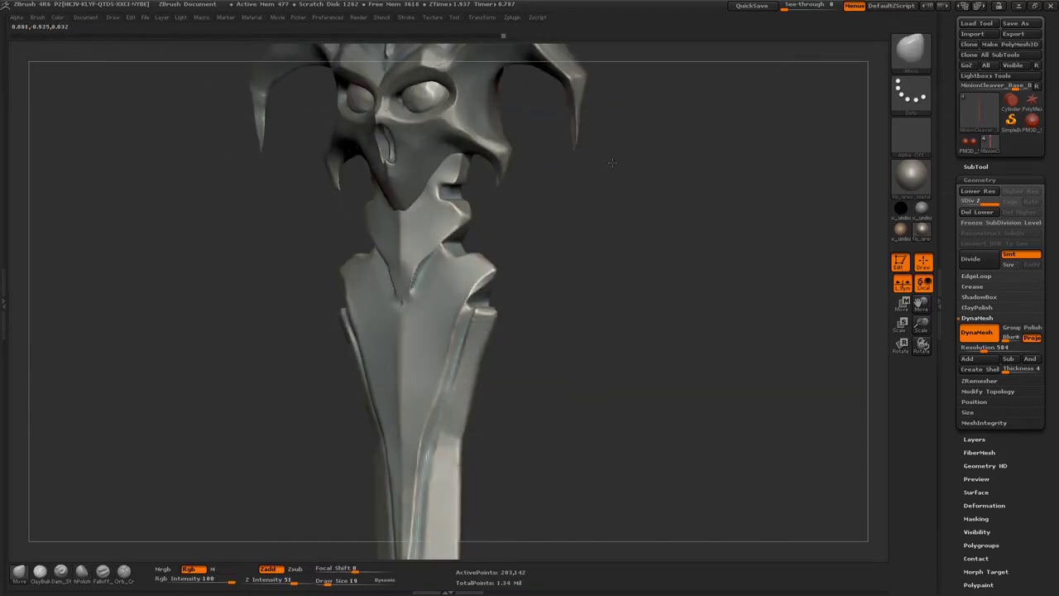
- Delete the blade's higher subdivisions, Mirror And Weld it, and divide it again with Ctrl+D
{"action": "key", "text": "b"}
{"action": "key", "text": "d"}
{"action": "key", "text": "s"}
{"action": "right_click_drag", "start_coordinate": [567, 221], "coordinate": [543, 253]}
{"action": "left_click", "coordinate": [978, 201]}
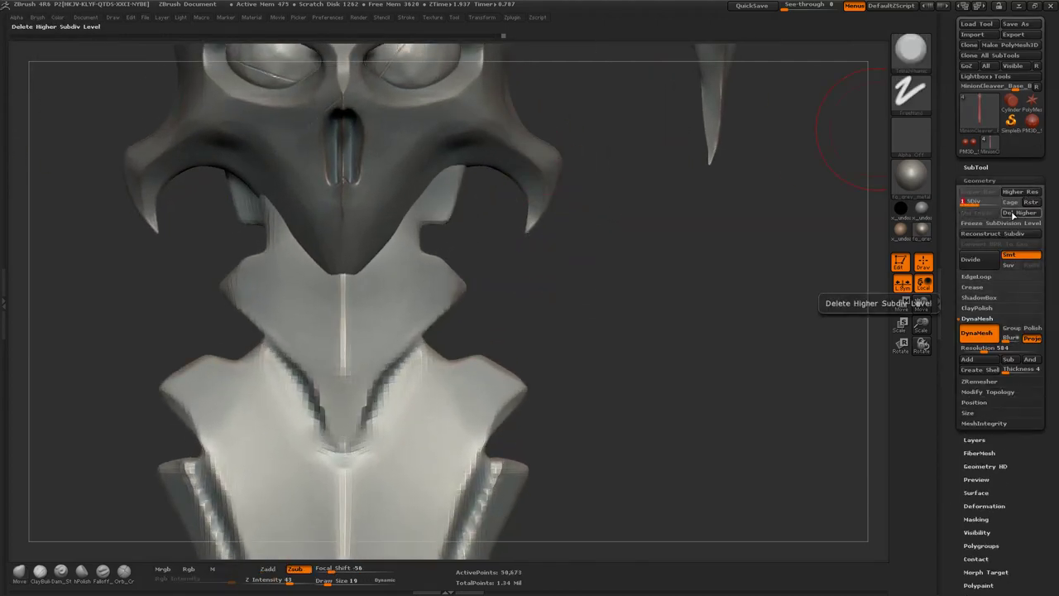
{"action": "left_click", "coordinate": [1021, 212]}
{"action": "left_click", "coordinate": [987, 339]}
{"action": "left_click", "coordinate": [989, 423]}
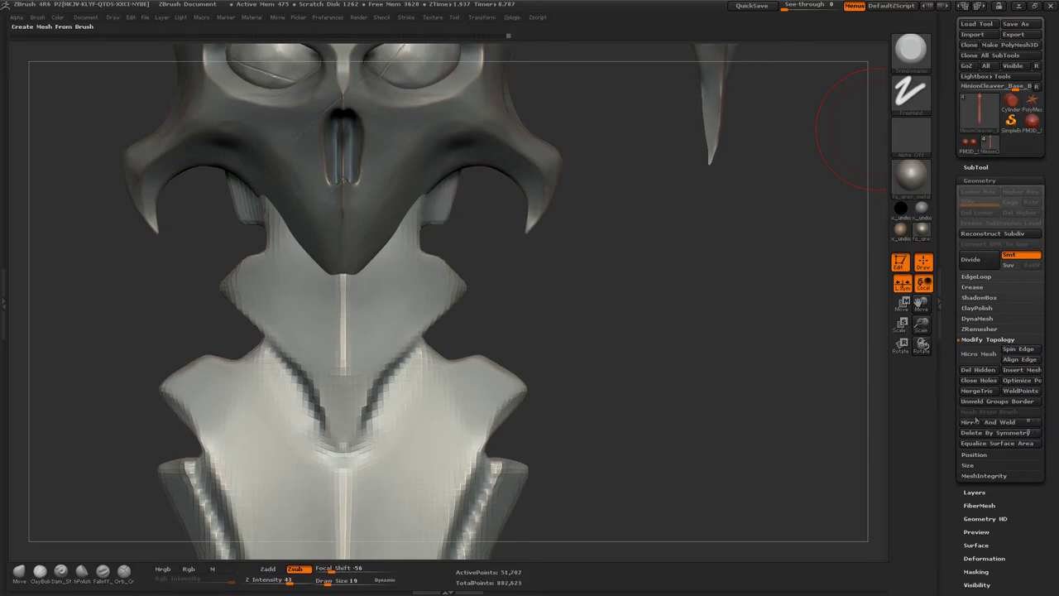
{"action": "key", "text": "ctrl+d"}
{"action": "mouse_move", "coordinate": [629, 331]}
{"action": "left_mouse_down"}
{"action": "mouse_move", "coordinate": [679, 290]}
{"action": "mouse_move", "coordinate": [414, 190]}
{"action": "left_mouse_up"}
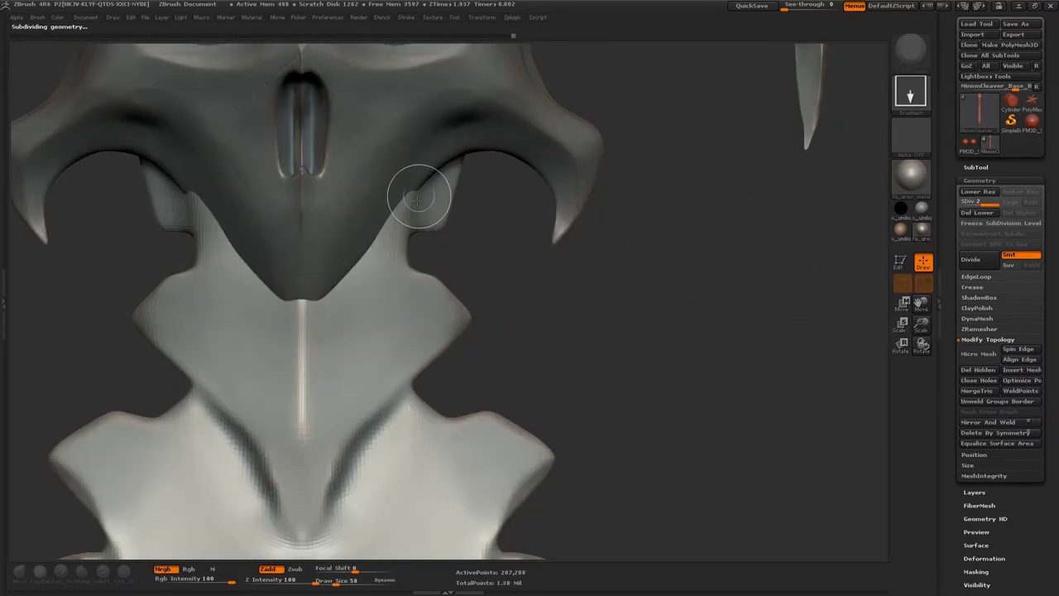
{"action": "left_click_drag", "start_coordinate": [485, 224], "coordinate": [392, 201], "text": "alt"}
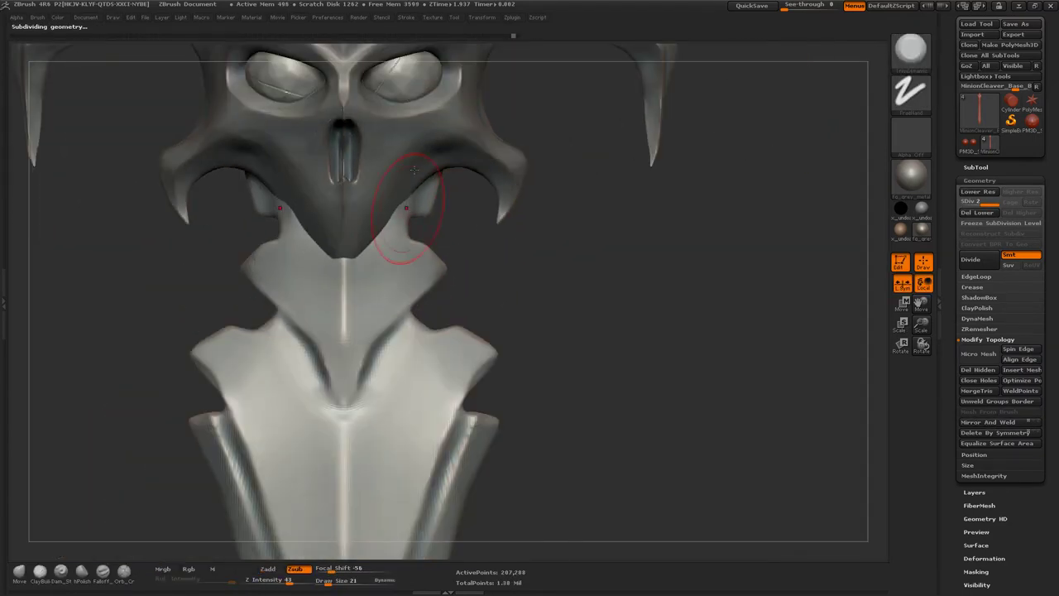
{"action": "left_click_drag", "start_coordinate": [489, 232], "coordinate": [562, 215]}
- Solo the blade subtool and zoom in on its collar
{"action": "left_click", "coordinate": [976, 167]}
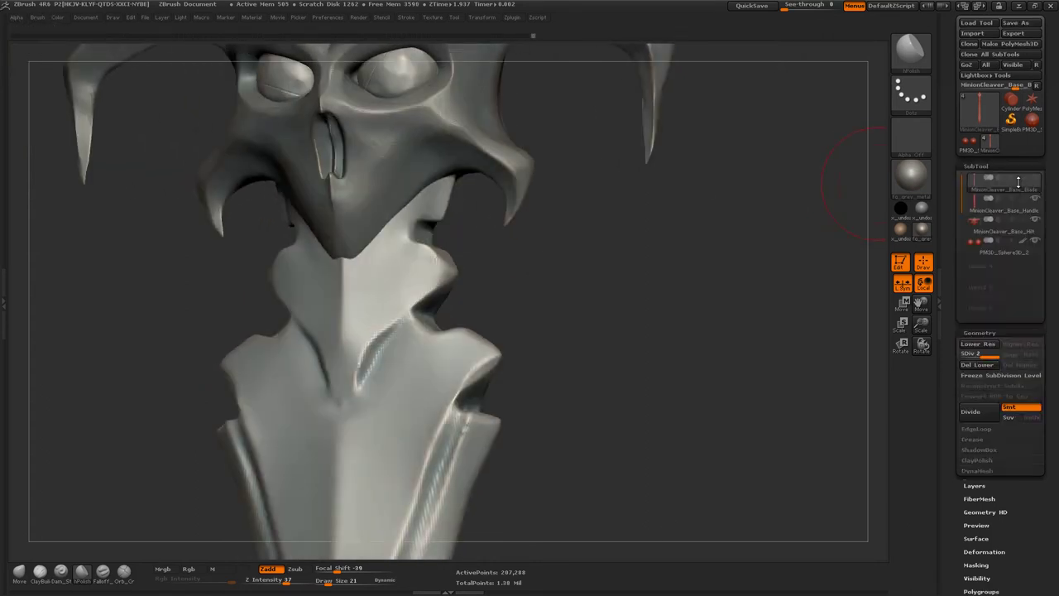
{"action": "left_click", "coordinate": [1035, 180]}
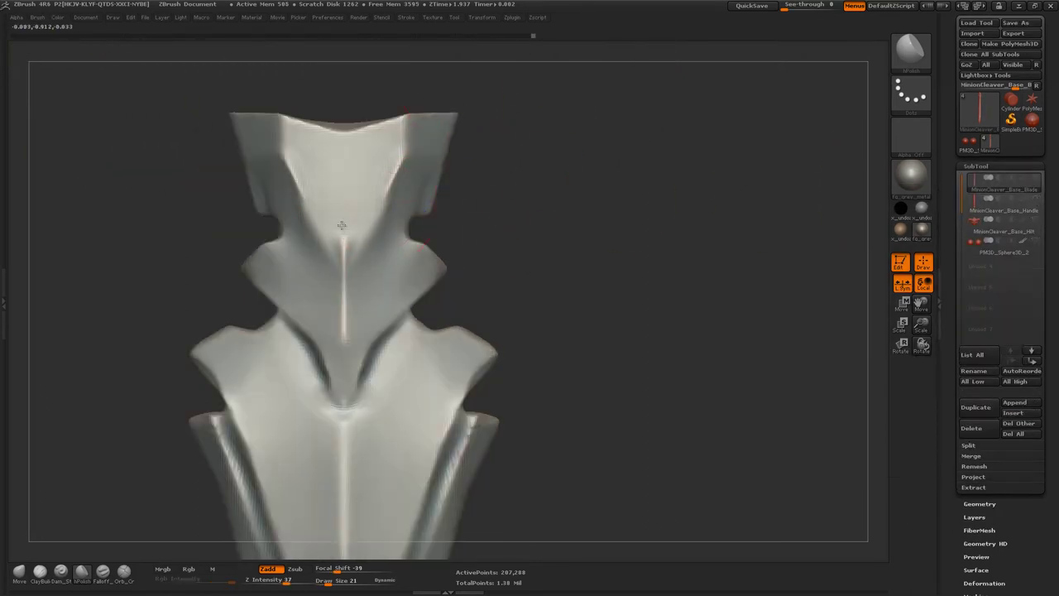
{"action": "left_click_drag", "start_coordinate": [376, 229], "coordinate": [414, 226]}
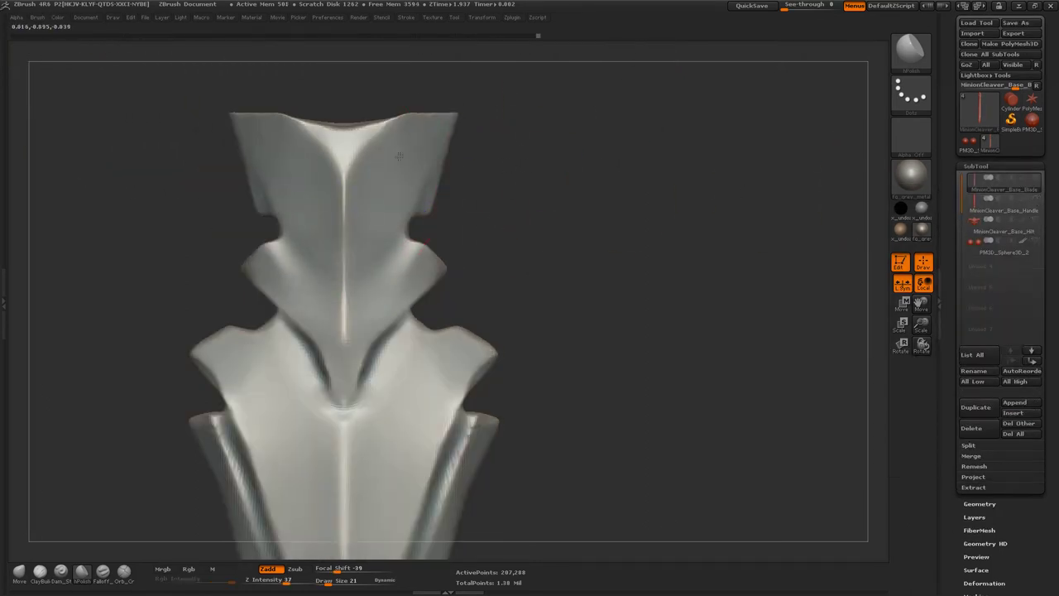
- Carve a V-shaped groove along the collar crease with Dam Standard and inspect it
{"action": "key", "text": "b"}
{"action": "key", "text": "d"}
{"action": "key", "text": "s"}
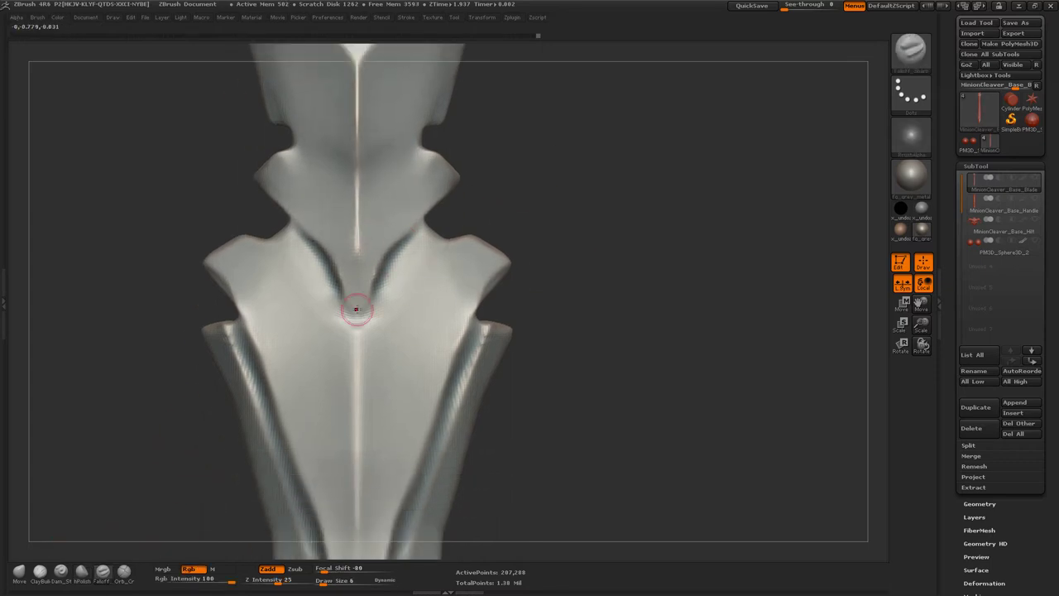
{"action": "left_click_drag", "start_coordinate": [355, 307], "coordinate": [422, 202]}
{"action": "key", "text": "b"}
{"action": "key", "text": "h"}
{"action": "key", "text": "p"}
{"action": "left_click_drag", "start_coordinate": [445, 241], "coordinate": [539, 177]}
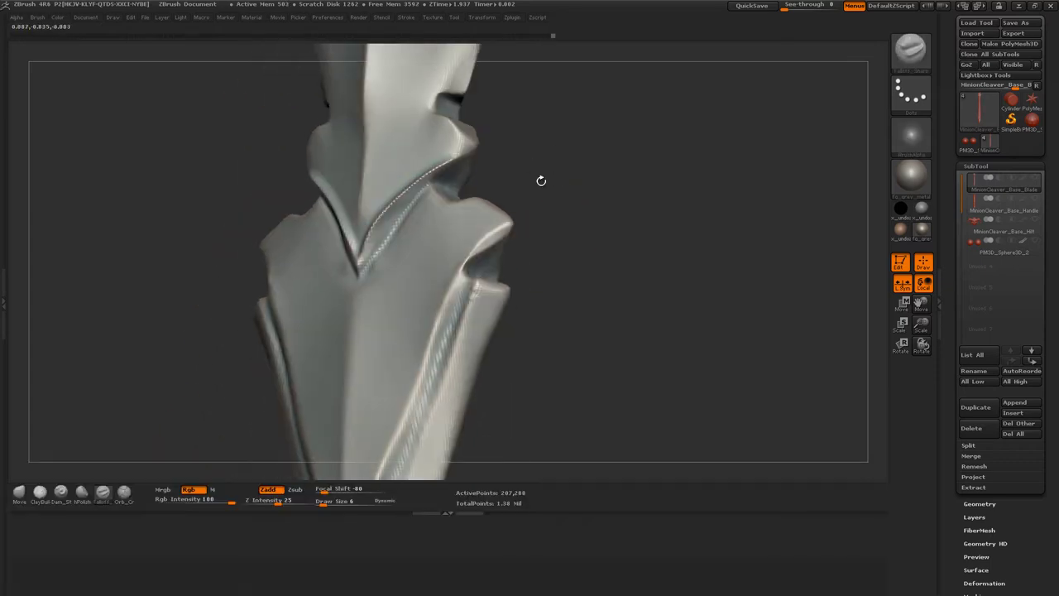
{"action": "left_click_drag", "start_coordinate": [359, 309], "coordinate": [378, 267]}
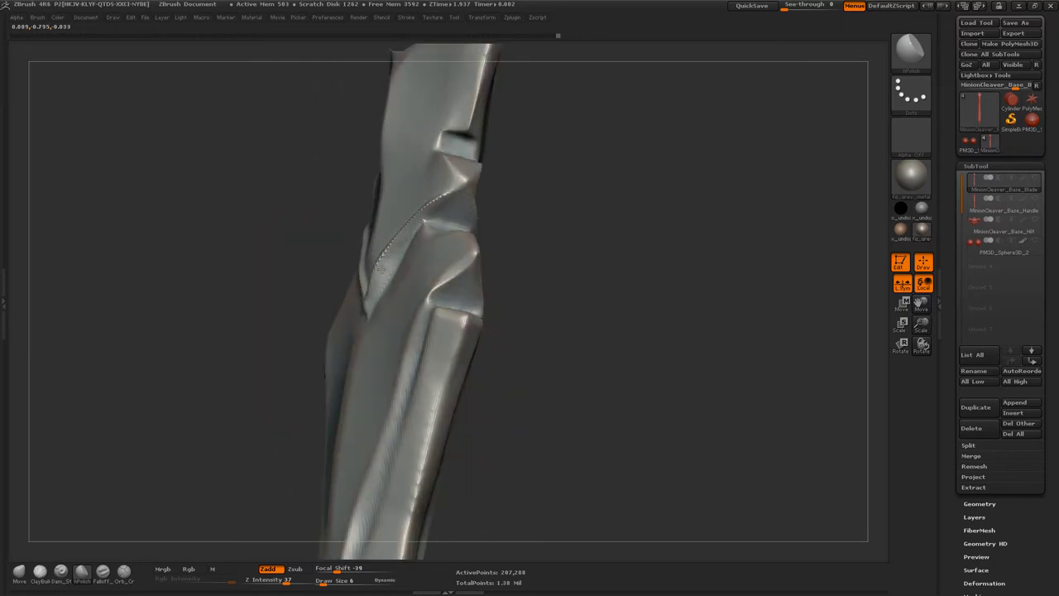
{"action": "mouse_move", "coordinate": [443, 202]}
{"action": "left_mouse_down"}
{"action": "mouse_move", "coordinate": [356, 267]}
{"action": "mouse_move", "coordinate": [300, 217]}
{"action": "left_mouse_up"}
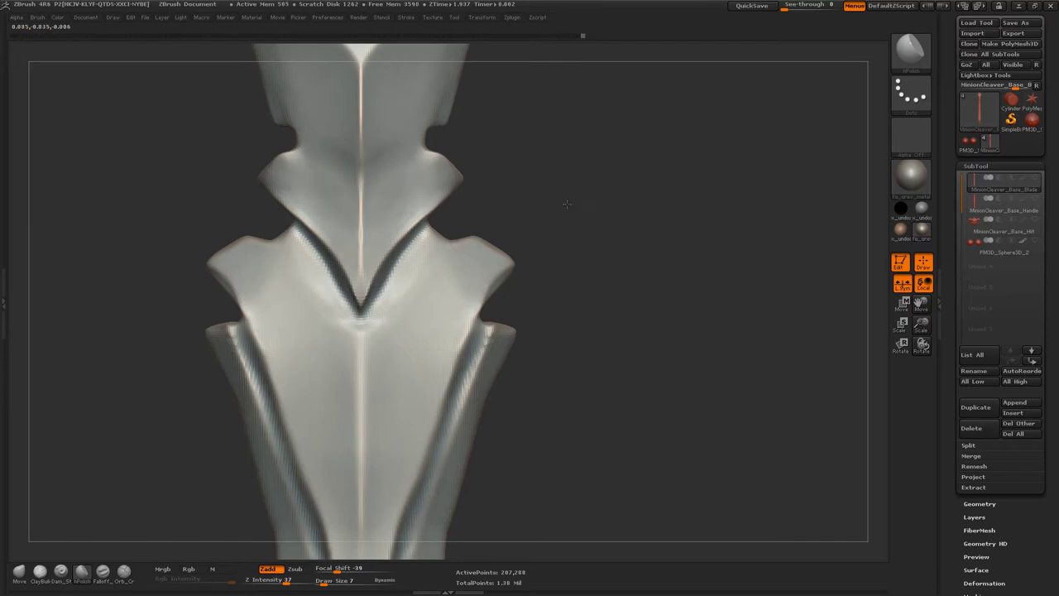
{"action": "mouse_move", "coordinate": [567, 203]}
{"action": "left_mouse_down"}
{"action": "mouse_move", "coordinate": [450, 218]}
{"action": "mouse_move", "coordinate": [388, 285]}
{"action": "mouse_move", "coordinate": [350, 217]}
{"action": "mouse_move", "coordinate": [411, 248]}
{"action": "mouse_move", "coordinate": [447, 382]}
{"action": "mouse_move", "coordinate": [321, 286]}
{"action": "mouse_move", "coordinate": [373, 246]}
{"action": "left_mouse_up"}
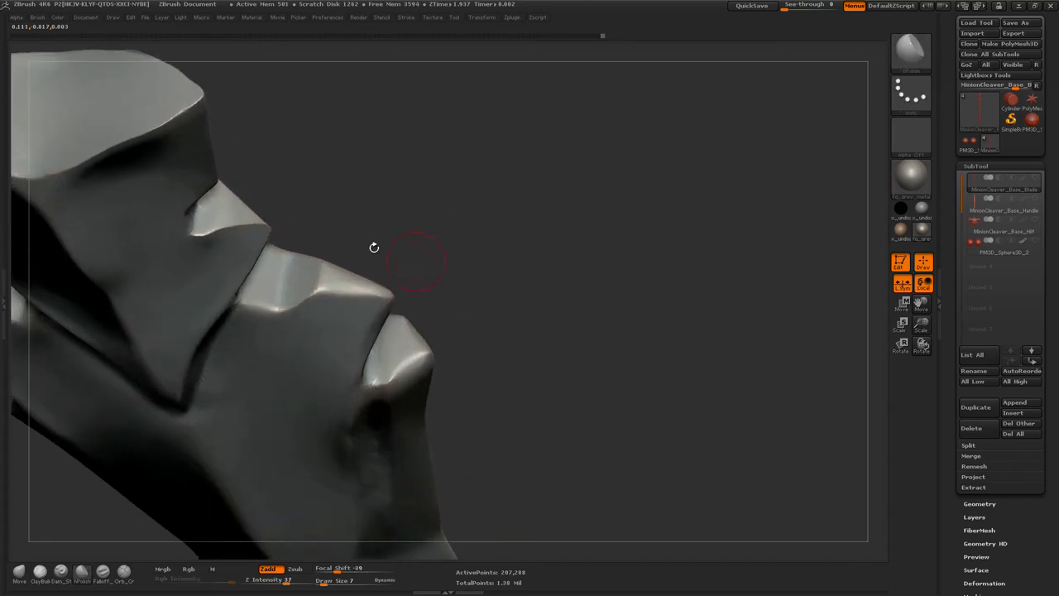
- Select the Standard brush and turn the blade edge-on
{"action": "key", "text": "b"}
{"action": "key", "text": "t"}
{"action": "key", "text": "d"}
{"action": "key", "text": "b"}
{"action": "key", "text": "s"}
{"action": "key", "text": "t"}
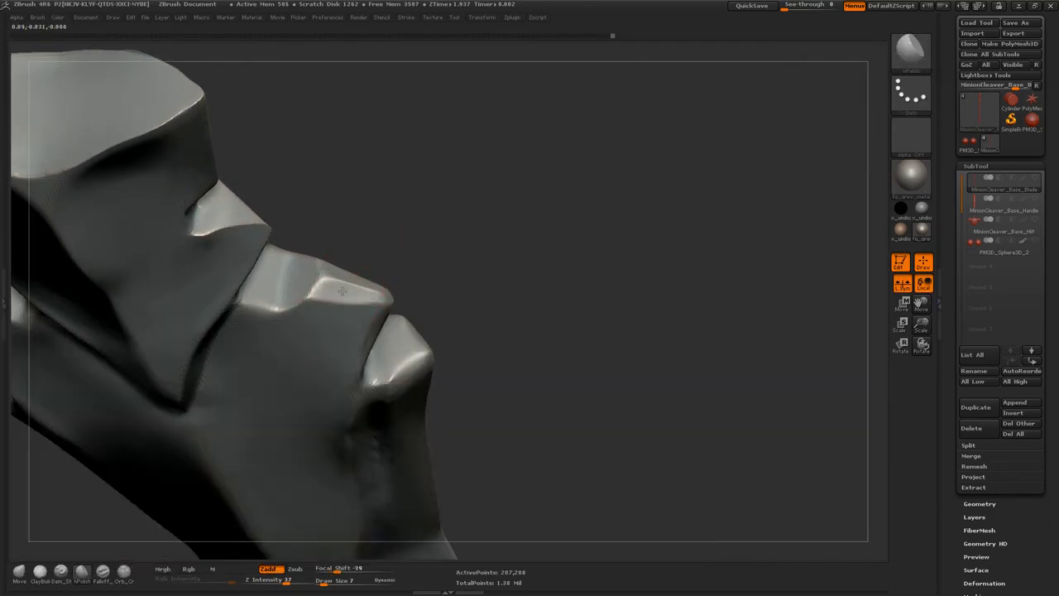
{"action": "mouse_move", "coordinate": [341, 291]}
{"action": "left_mouse_down"}
{"action": "mouse_move", "coordinate": [414, 234]}
{"action": "mouse_move", "coordinate": [348, 334]}
{"action": "left_mouse_up"}
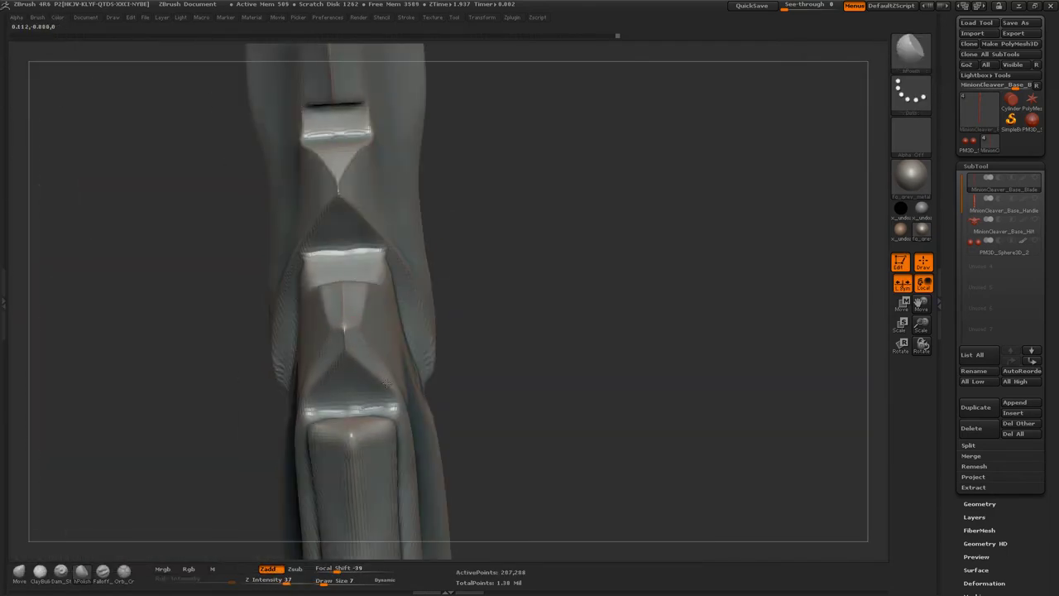
- Set the Draw Size to 6 while viewing the lower blade
{"action": "mouse_move", "coordinate": [386, 383]}
{"action": "left_mouse_down"}
{"action": "mouse_move", "coordinate": [411, 314]}
{"action": "mouse_move", "coordinate": [328, 255]}
{"action": "mouse_move", "coordinate": [331, 287]}
{"action": "left_mouse_up"}
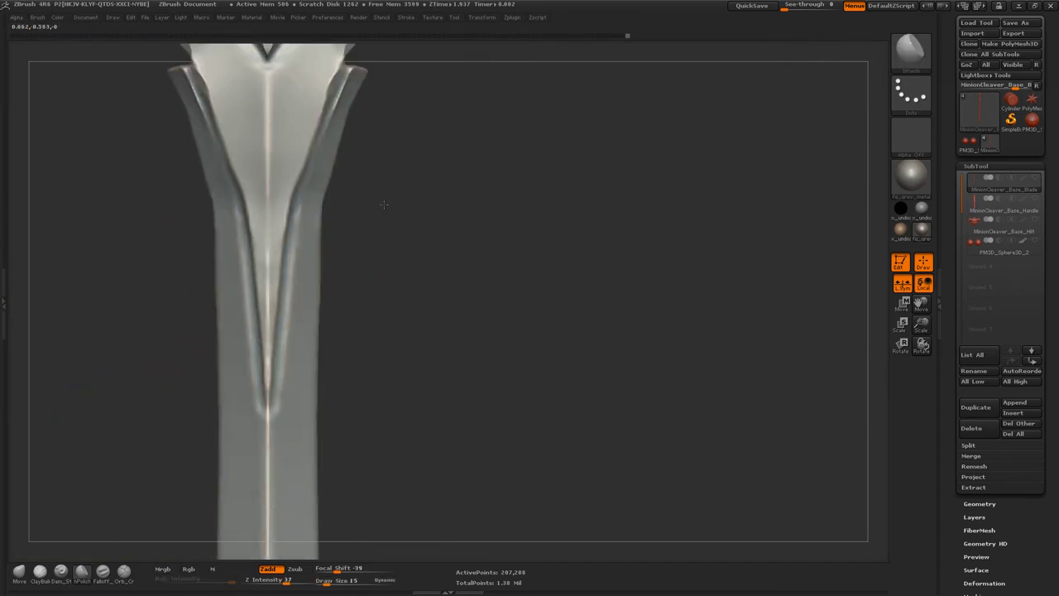
{"action": "mouse_move", "coordinate": [304, 372]}
{"action": "left_mouse_down", "text": "alt"}
{"action": "mouse_move", "coordinate": [378, 274]}
{"action": "mouse_move", "coordinate": [276, 376]}
{"action": "left_mouse_up", "text": "alt"}
{"action": "type", "text": "s6"}
{"action": "key", "text": "Return"}
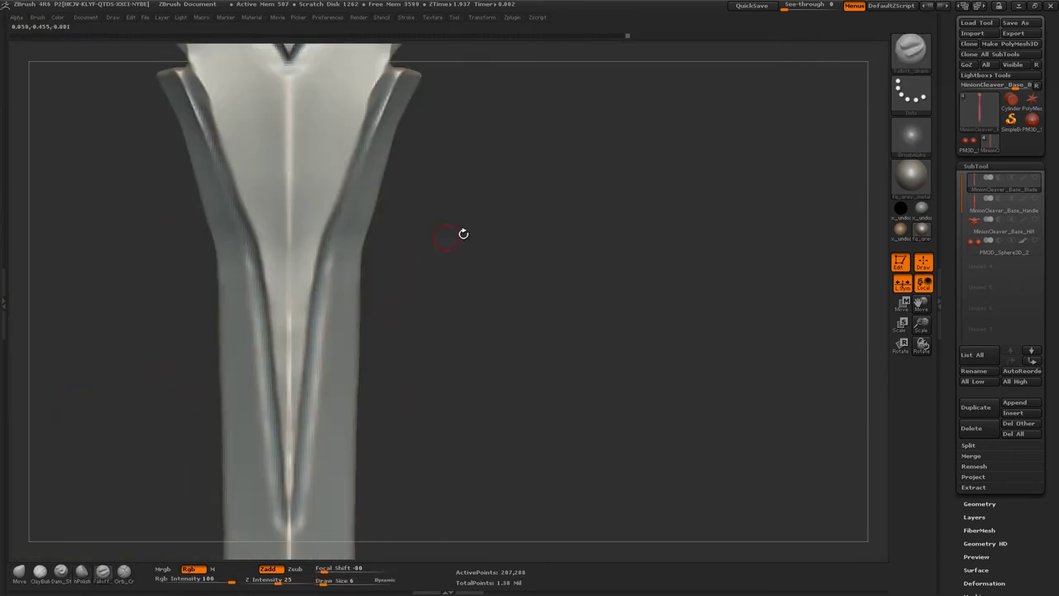
{"action": "left_click_drag", "start_coordinate": [464, 231], "coordinate": [274, 429]}
- Carve the blade's central groove deeper and wider below the collar
{"action": "key", "text": "b"}
{"action": "key", "text": "s"}
{"action": "key", "text": "t"}
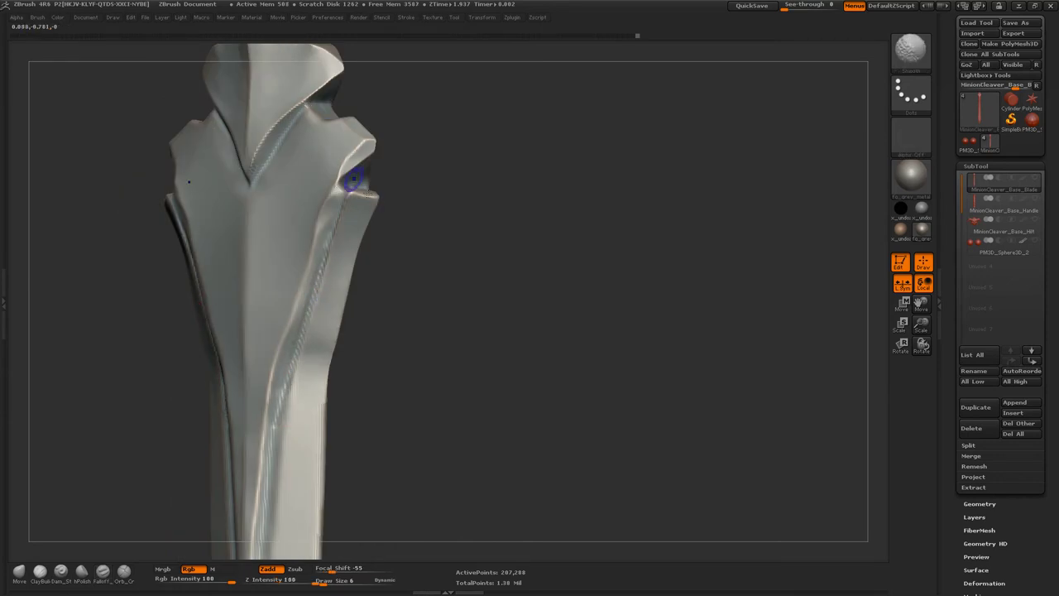
{"action": "mouse_move", "coordinate": [352, 180]}
{"action": "left_mouse_down"}
{"action": "mouse_move", "coordinate": [309, 378]}
{"action": "mouse_move", "coordinate": [282, 448]}
{"action": "left_mouse_up"}
{"action": "key", "text": "b"}
{"action": "key", "text": "h"}
{"action": "key", "text": "p"}
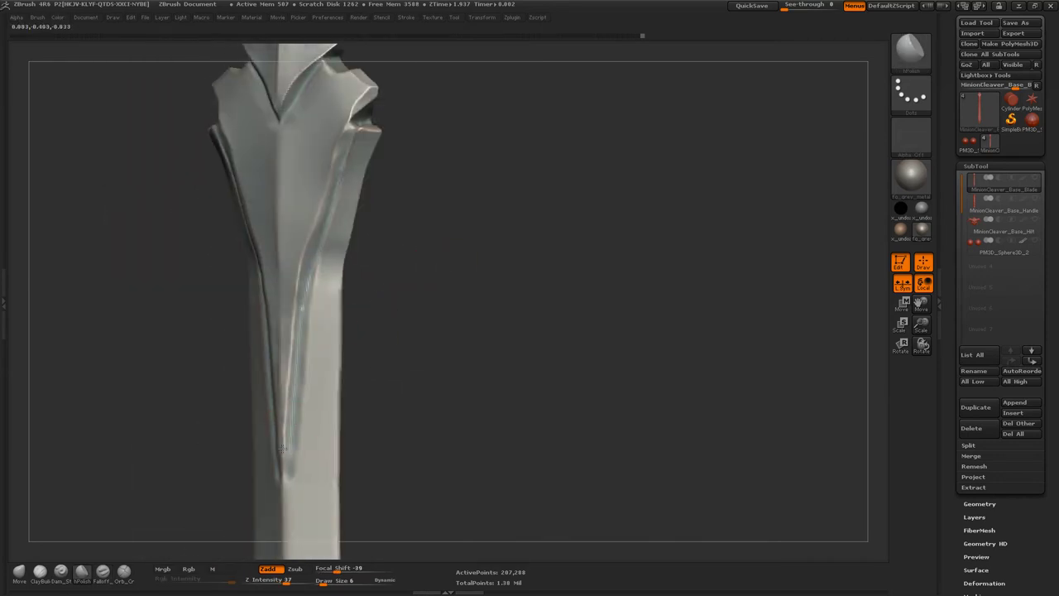
{"action": "left_click_drag", "start_coordinate": [288, 360], "coordinate": [278, 434]}
{"action": "key", "text": "b"}
{"action": "key", "text": "p"}
{"action": "key", "text": "a"}
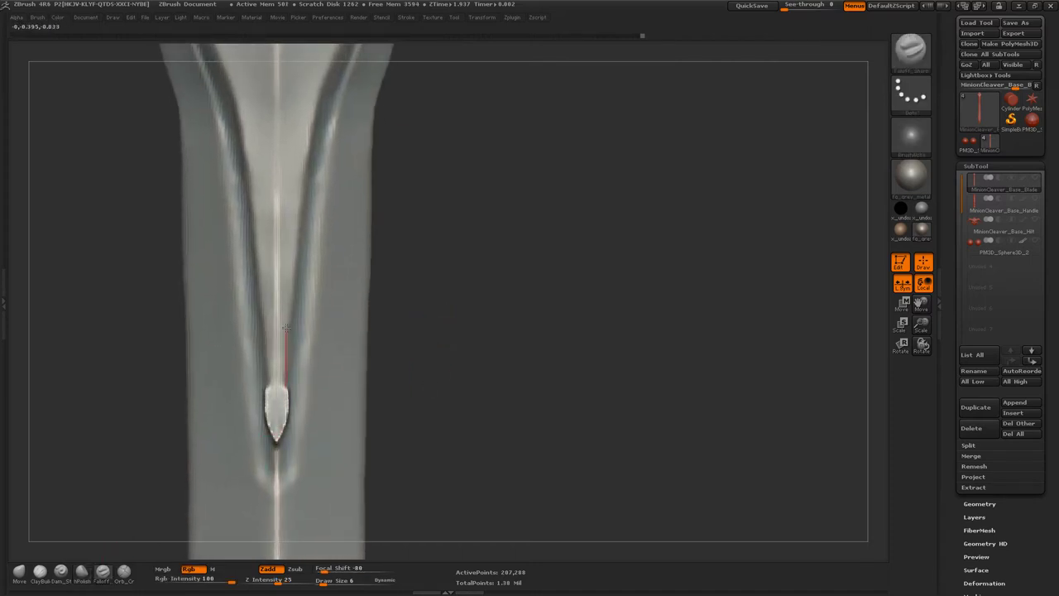
{"action": "left_click_drag", "start_coordinate": [296, 260], "coordinate": [294, 194]}
{"action": "mouse_move", "coordinate": [430, 248]}
{"action": "left_mouse_down"}
{"action": "mouse_move", "coordinate": [389, 273]}
{"action": "mouse_move", "coordinate": [430, 249]}
{"action": "left_mouse_up"}
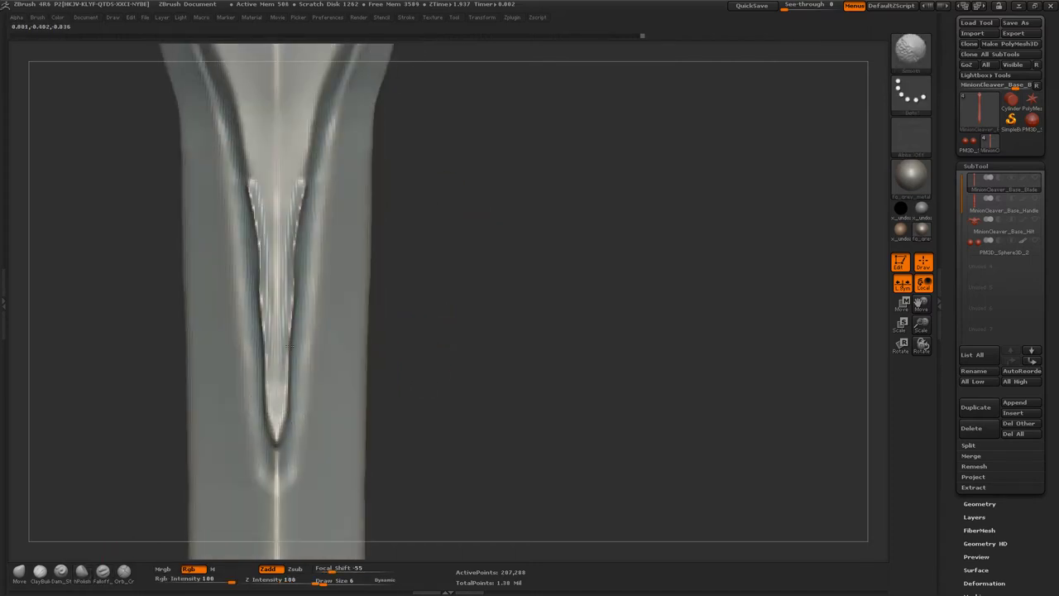
{"action": "left_click_drag", "start_coordinate": [277, 331], "coordinate": [282, 182]}
- Smooth the groove into a softer V with hPolish, refining its lower tip
{"action": "left_click_drag", "start_coordinate": [456, 263], "coordinate": [411, 337]}
{"action": "mouse_move", "coordinate": [277, 203]}
{"action": "left_mouse_down", "text": "shift"}
{"action": "mouse_move", "coordinate": [278, 373]}
{"action": "mouse_move", "coordinate": [315, 177]}
{"action": "left_mouse_up", "text": "shift"}
{"action": "key", "text": "b"}
{"action": "key", "text": "h"}
{"action": "key", "text": "p"}
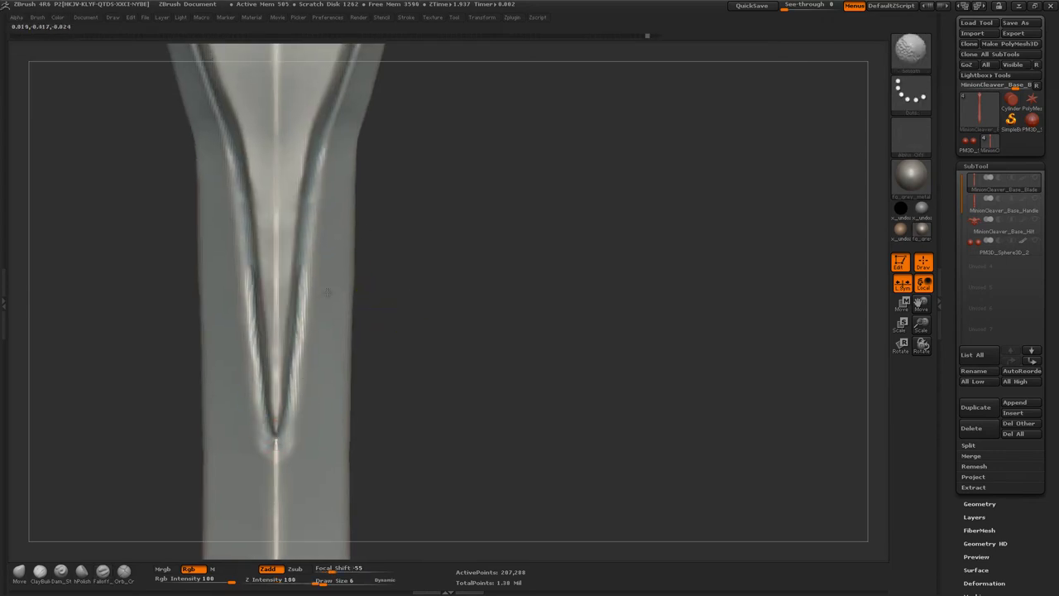
{"action": "left_click_drag", "start_coordinate": [463, 314], "coordinate": [277, 416]}
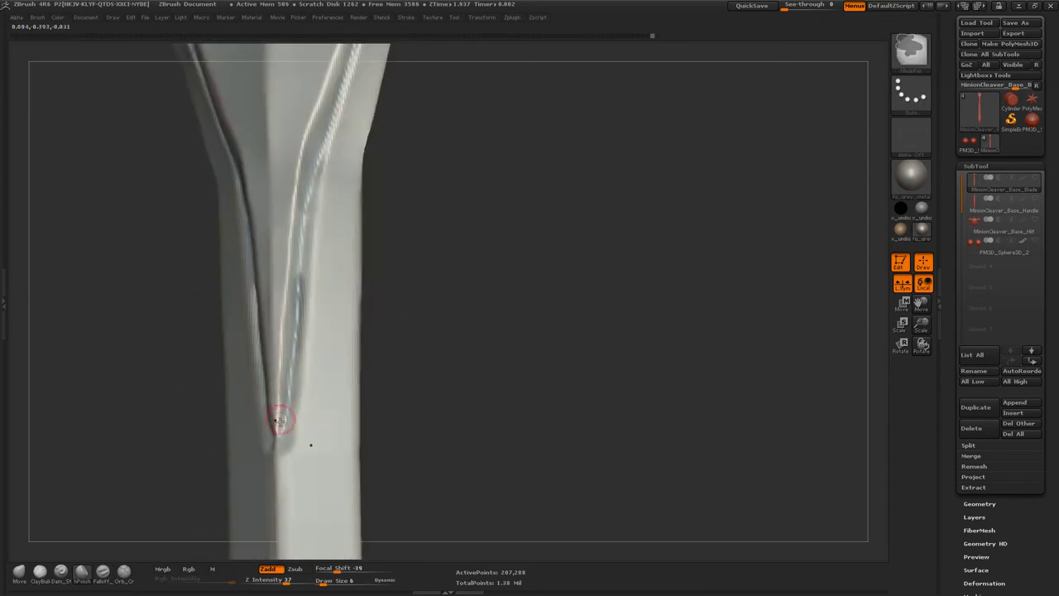
{"action": "key", "text": "b"}
{"action": "key", "text": "h"}
{"action": "key", "text": "p"}
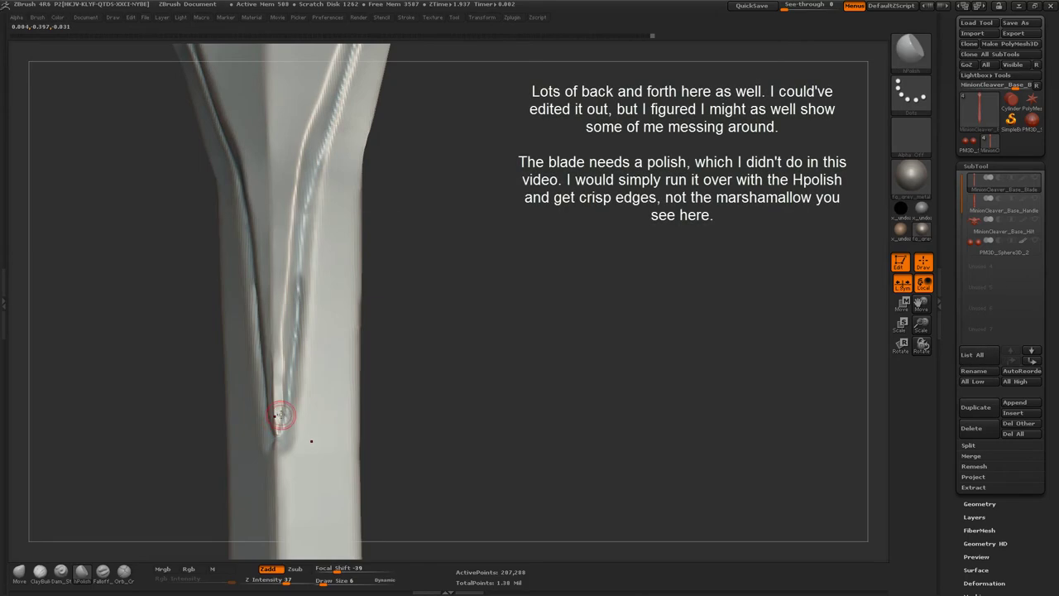
{"action": "left_click_drag", "start_coordinate": [278, 357], "coordinate": [290, 395], "text": "shift"}
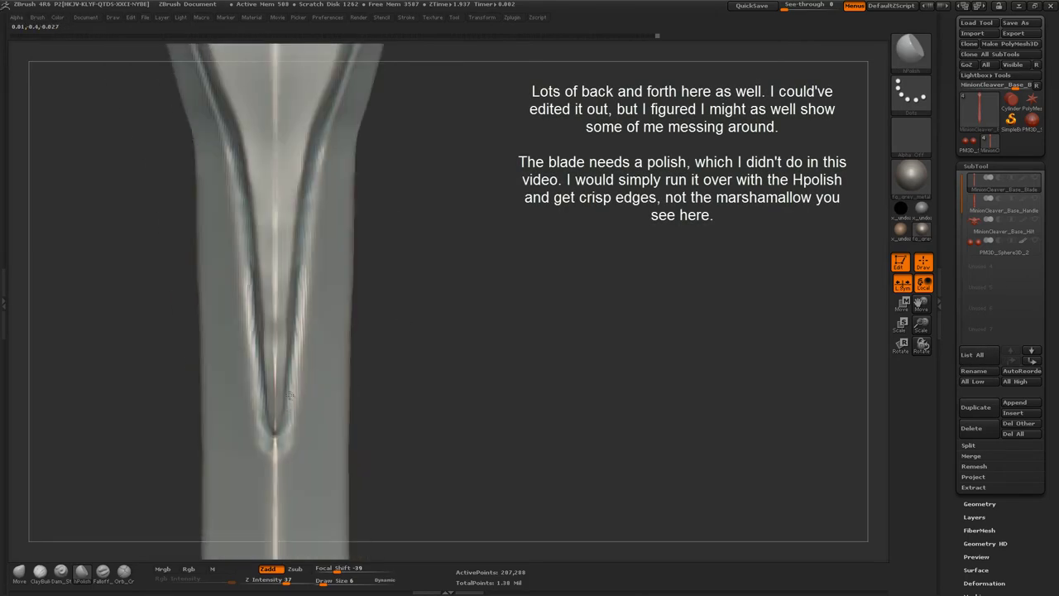
{"action": "mouse_move", "coordinate": [303, 325]}
{"action": "left_mouse_down"}
{"action": "mouse_move", "coordinate": [275, 280]}
{"action": "mouse_move", "coordinate": [276, 354]}
{"action": "mouse_move", "coordinate": [249, 373]}
{"action": "left_mouse_up"}
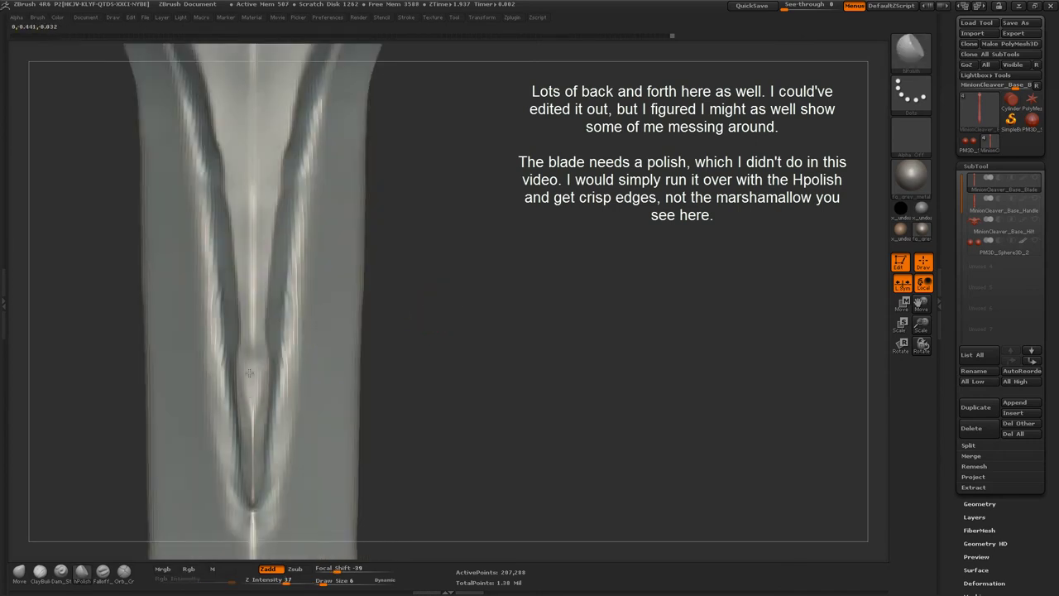
{"action": "left_click_drag", "start_coordinate": [397, 323], "coordinate": [253, 368]}
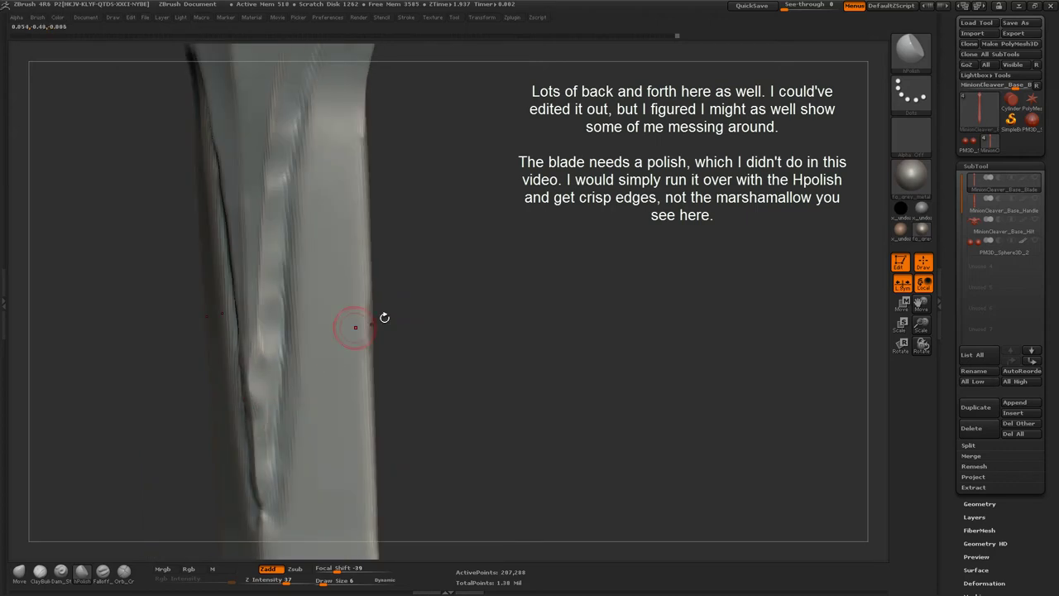
{"action": "left_click_drag", "start_coordinate": [355, 327], "coordinate": [364, 364], "text": "shift"}
{"action": "key", "text": "b"}
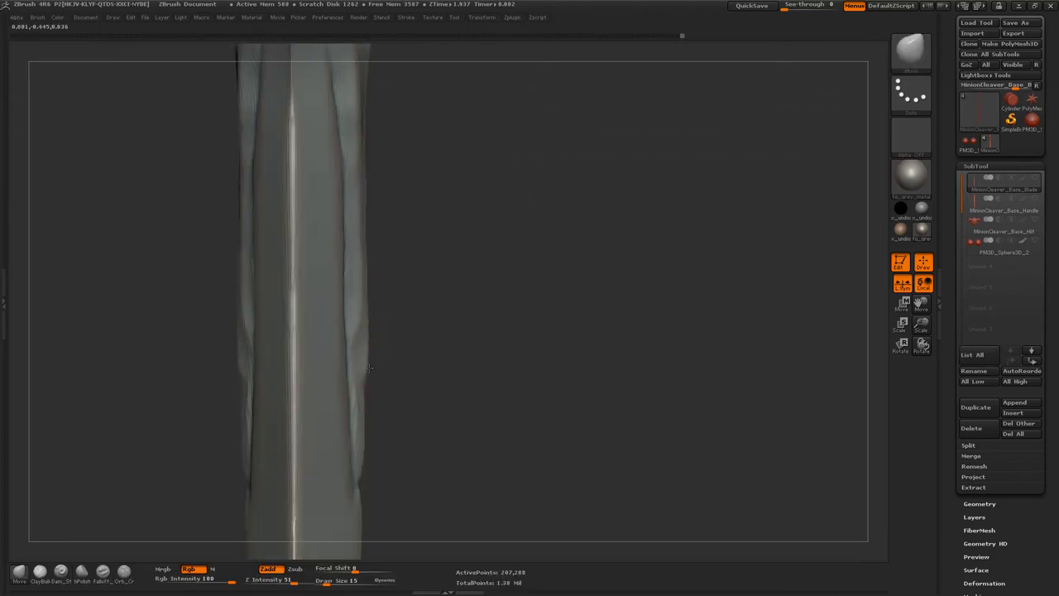
- Inspect the V-groove from several angles and shrink the brush size to 9
{"action": "left_click_drag", "start_coordinate": [365, 391], "coordinate": [496, 291]}
{"action": "key", "text": "s"}
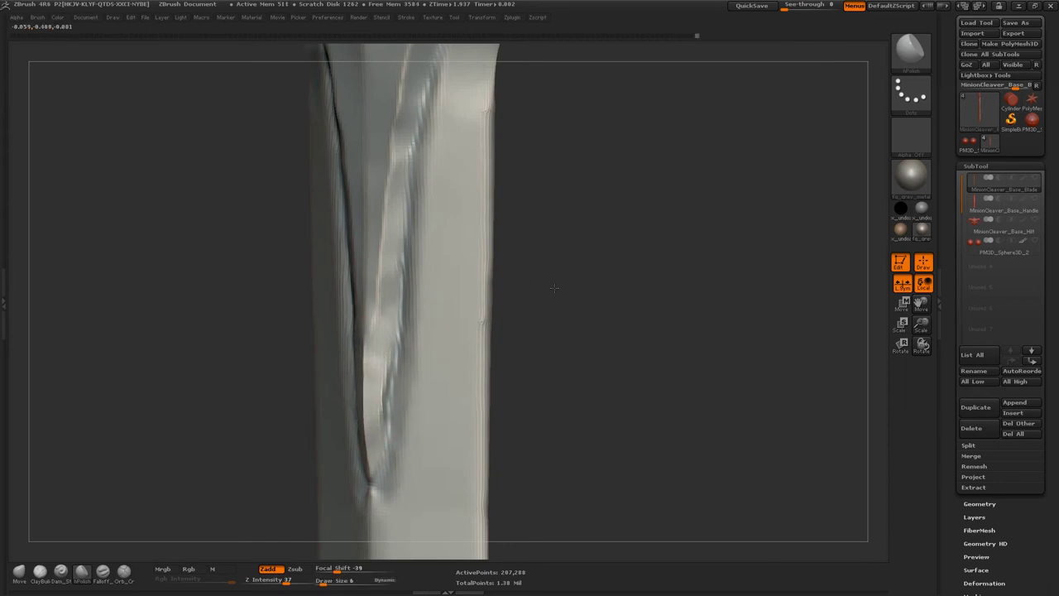
{"action": "left_click_drag", "start_coordinate": [554, 288], "coordinate": [322, 399], "text": "shift"}
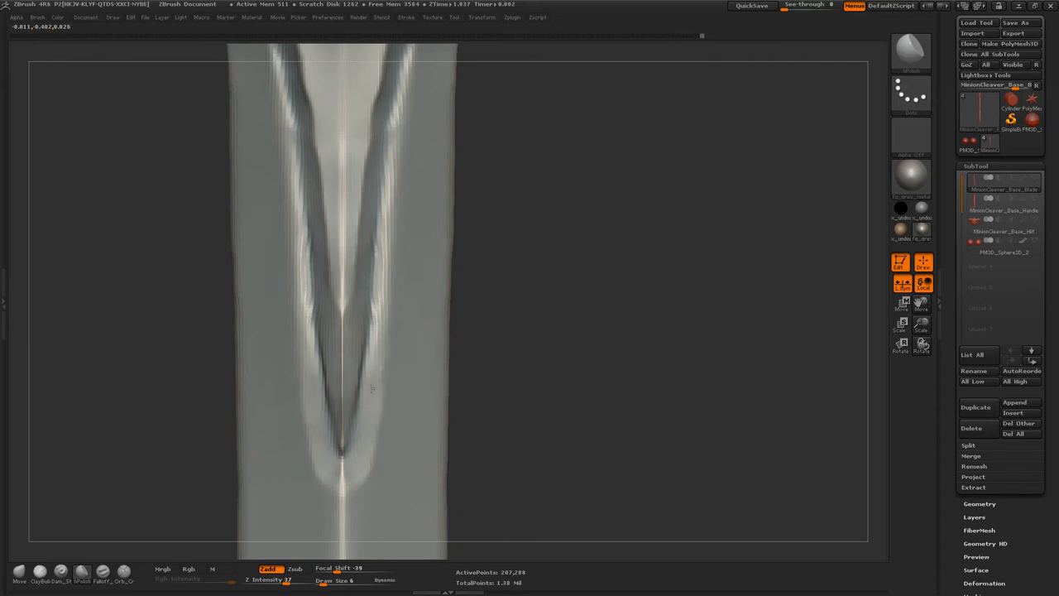
{"action": "left_click_drag", "start_coordinate": [371, 388], "coordinate": [416, 404]}
{"action": "left_click_drag", "start_coordinate": [417, 330], "coordinate": [420, 398]}
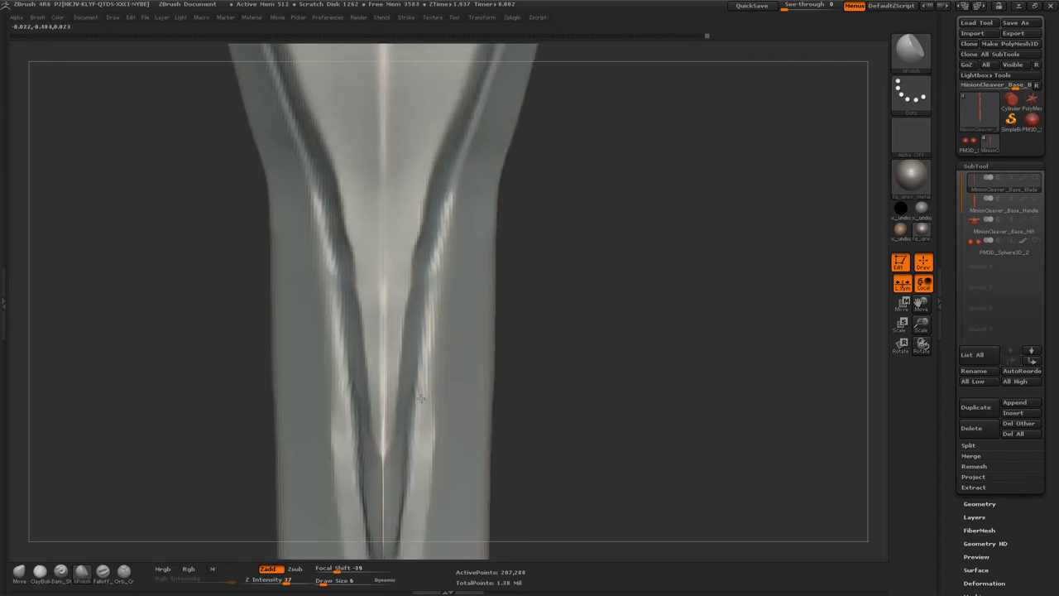
{"action": "mouse_move", "coordinate": [566, 303]}
{"action": "left_mouse_down"}
{"action": "mouse_move", "coordinate": [395, 374]}
{"action": "mouse_move", "coordinate": [486, 246]}
{"action": "left_mouse_up"}
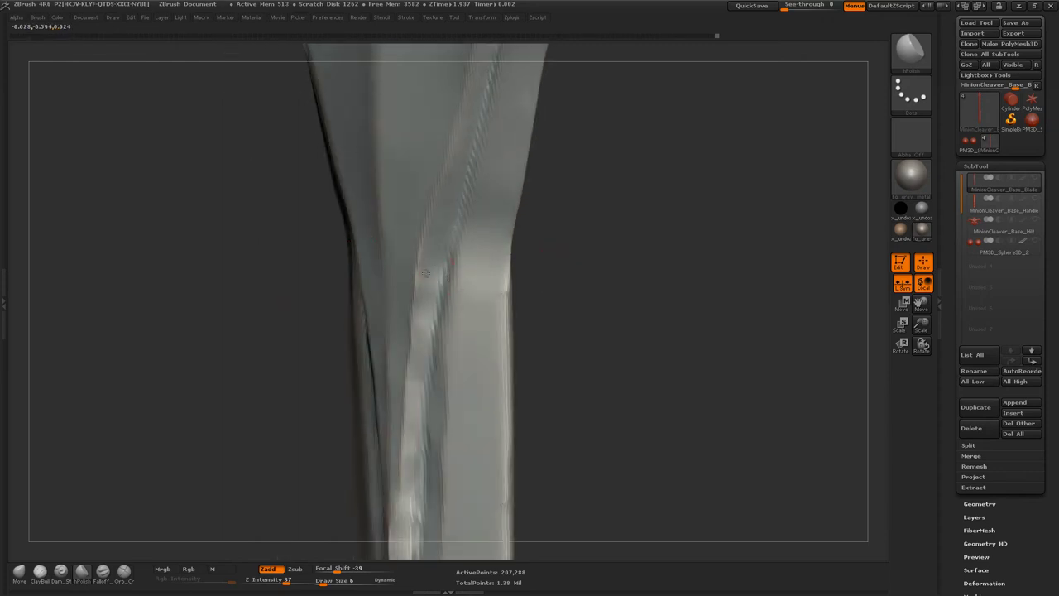
{"action": "mouse_move", "coordinate": [424, 275]}
{"action": "left_mouse_down"}
{"action": "mouse_move", "coordinate": [520, 296]}
{"action": "mouse_move", "coordinate": [422, 393]}
{"action": "left_mouse_up"}
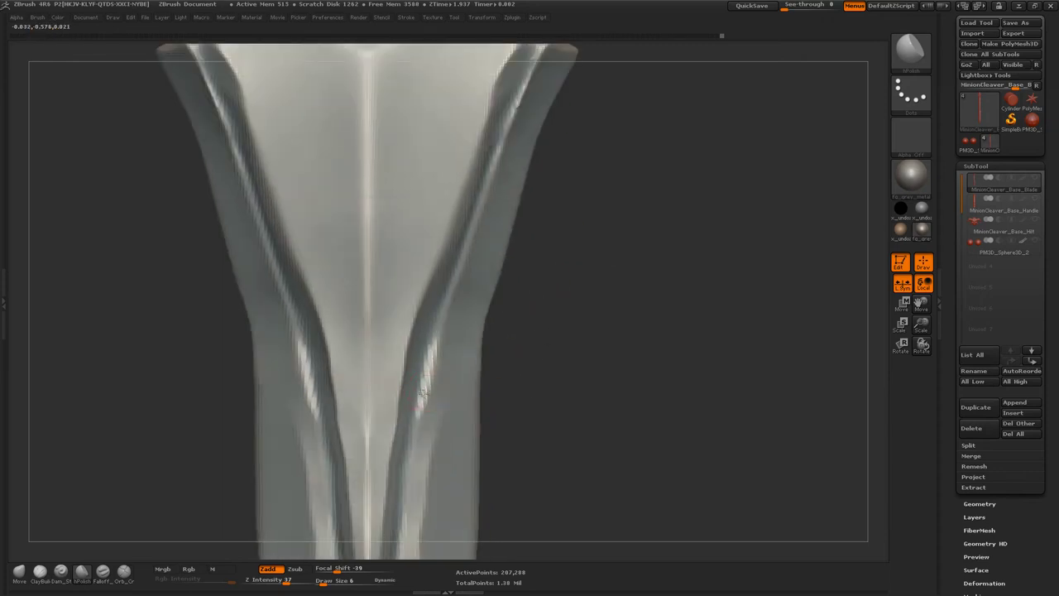
{"action": "mouse_move", "coordinate": [446, 323]}
{"action": "left_mouse_down", "text": "alt"}
{"action": "mouse_move", "coordinate": [395, 216]}
{"action": "mouse_move", "coordinate": [436, 289]}
{"action": "mouse_move", "coordinate": [426, 289]}
{"action": "left_mouse_up", "text": "alt"}
{"action": "key", "text": "s"}
{"action": "key", "text": "s"}
{"action": "left_click_drag", "start_coordinate": [421, 343], "coordinate": [445, 309]}
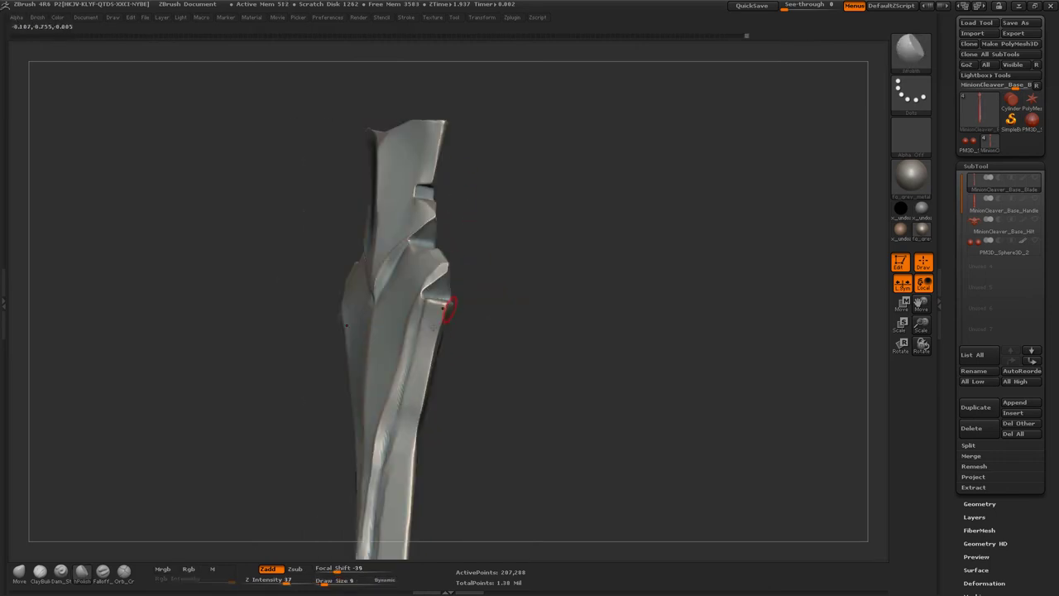
- Smooth the bevel on the lower blade and reduce the brush size to 6
{"action": "left_click_drag", "start_coordinate": [382, 425], "coordinate": [403, 369]}
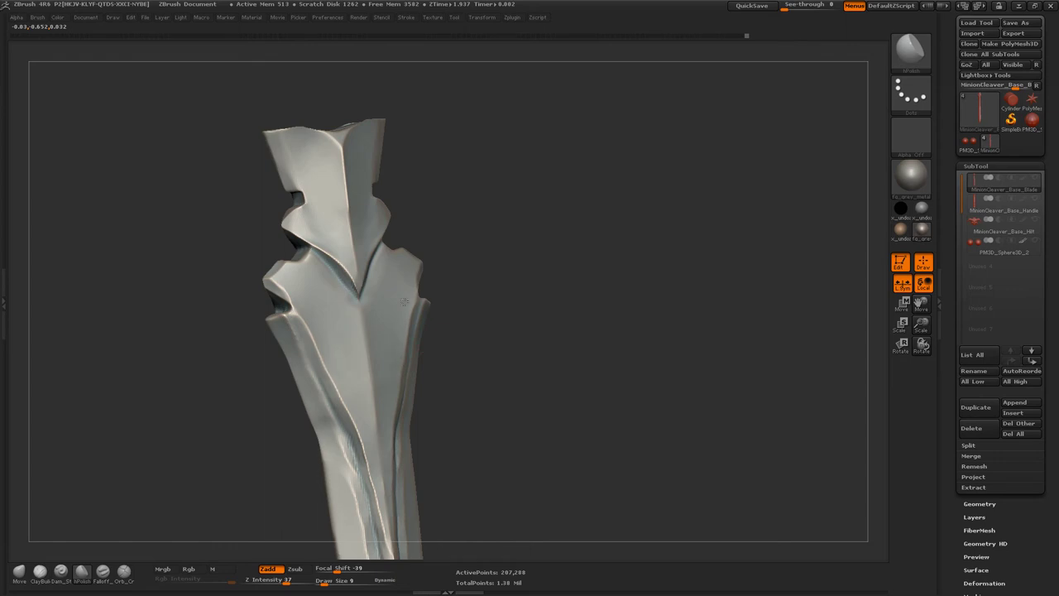
{"action": "mouse_move", "coordinate": [405, 302]}
{"action": "left_mouse_down"}
{"action": "mouse_move", "coordinate": [444, 300]}
{"action": "mouse_move", "coordinate": [363, 415]}
{"action": "left_mouse_up"}
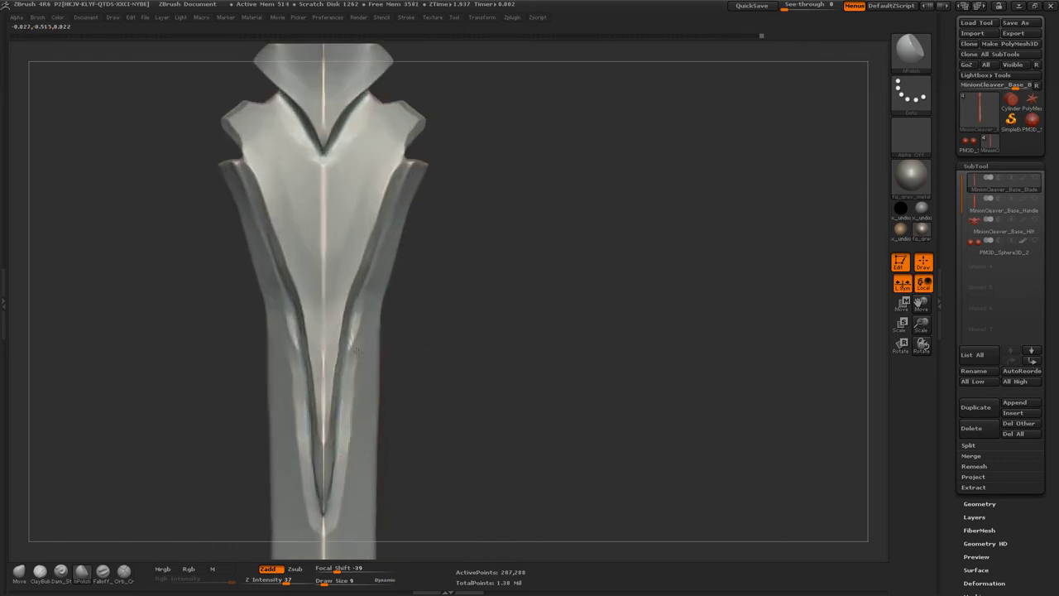
{"action": "key", "text": "shift"}
{"action": "mouse_move", "coordinate": [351, 373]}
{"action": "left_mouse_down"}
{"action": "mouse_move", "coordinate": [307, 444]}
{"action": "mouse_move", "coordinate": [317, 356]}
{"action": "left_mouse_up"}
{"action": "mouse_move", "coordinate": [449, 304]}
{"action": "left_mouse_down"}
{"action": "mouse_move", "coordinate": [409, 331]}
{"action": "mouse_move", "coordinate": [436, 409]}
{"action": "mouse_move", "coordinate": [461, 309]}
{"action": "mouse_move", "coordinate": [288, 364]}
{"action": "mouse_move", "coordinate": [283, 384]}
{"action": "left_mouse_up"}
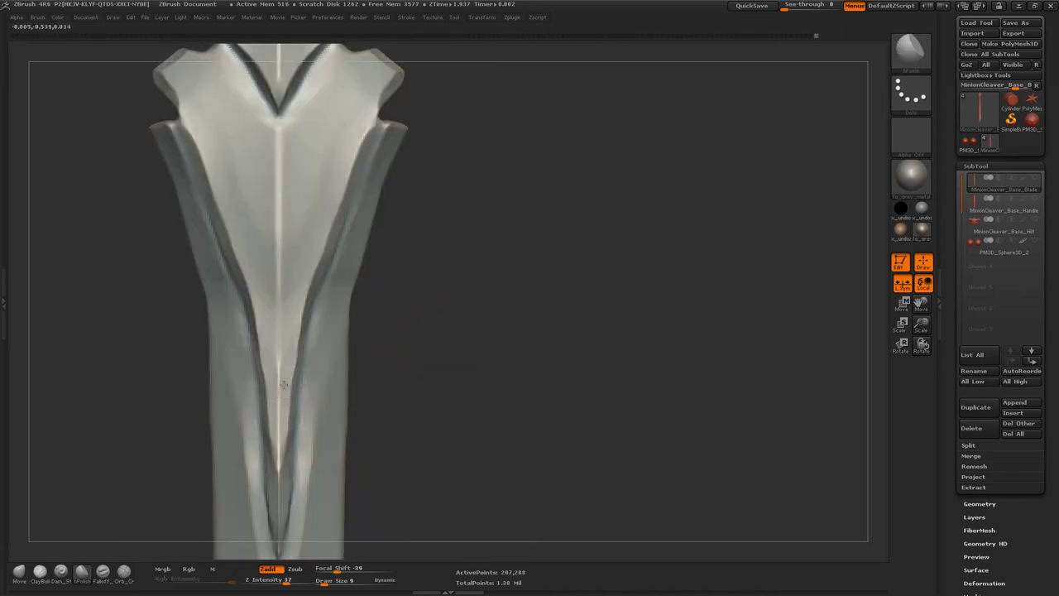
{"action": "left_click_drag", "start_coordinate": [402, 340], "coordinate": [266, 379]}
{"action": "key", "text": "s"}
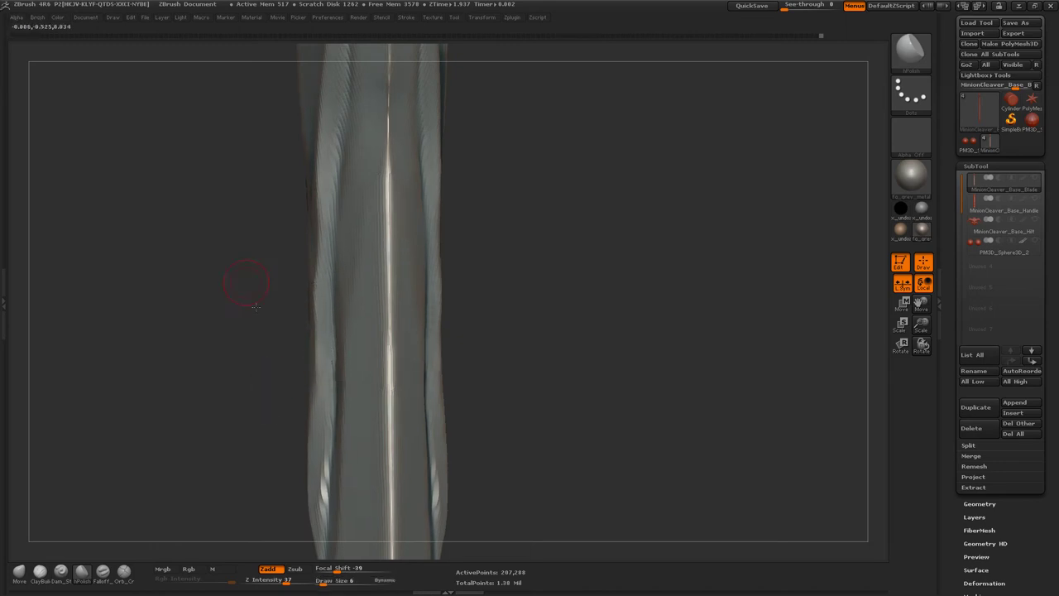
{"action": "left_click_drag", "start_coordinate": [245, 283], "coordinate": [323, 261]}
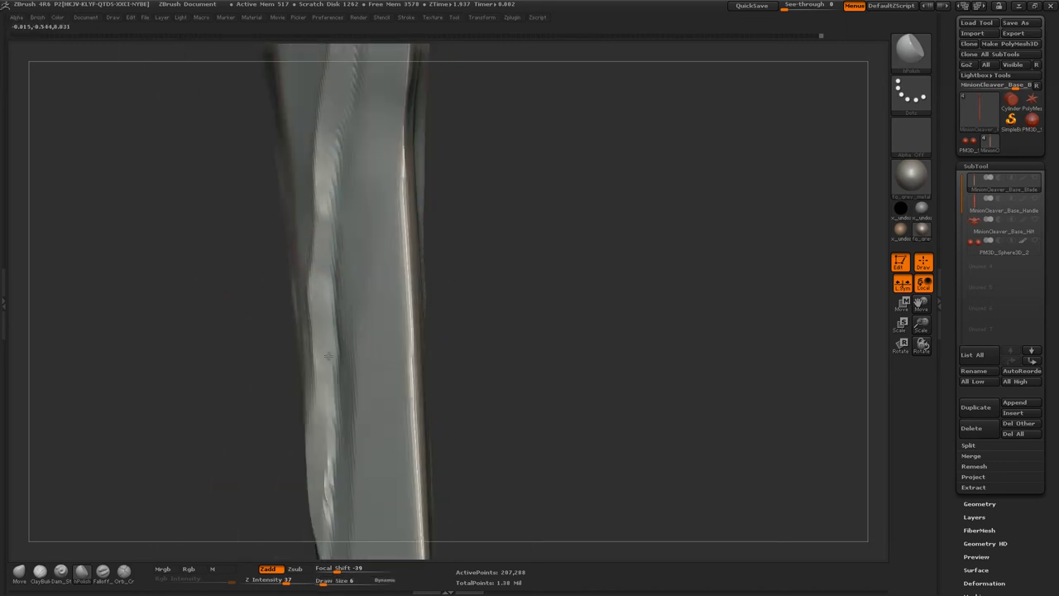
{"action": "mouse_move", "coordinate": [328, 356]}
{"action": "left_mouse_down"}
{"action": "mouse_move", "coordinate": [289, 334]}
{"action": "mouse_move", "coordinate": [402, 217]}
{"action": "mouse_move", "coordinate": [421, 267]}
{"action": "left_mouse_up"}
- Set brush depth 51 and size 14 with symmetry, returning to the highest subdivision
{"action": "key", "text": "b"}
{"action": "key", "text": "s"}
{"action": "key", "text": "t"}
{"action": "key", "text": "b"}
{"action": "key", "text": "m"}
{"action": "key", "text": "v"}
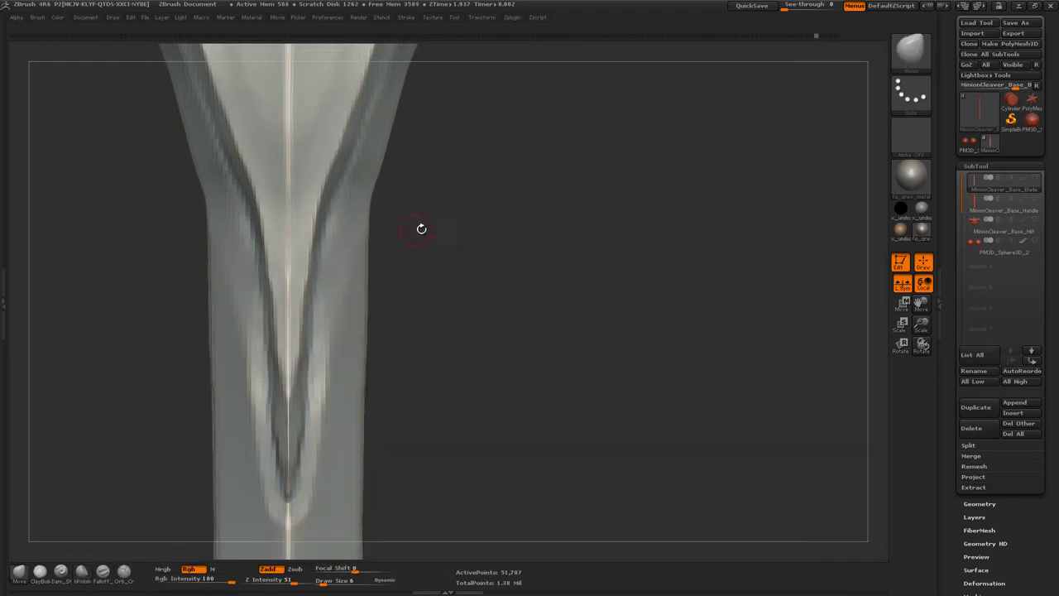
{"action": "left_click_drag", "start_coordinate": [421, 229], "coordinate": [305, 295], "text": "alt"}
{"action": "key", "text": "ctrl+d"}
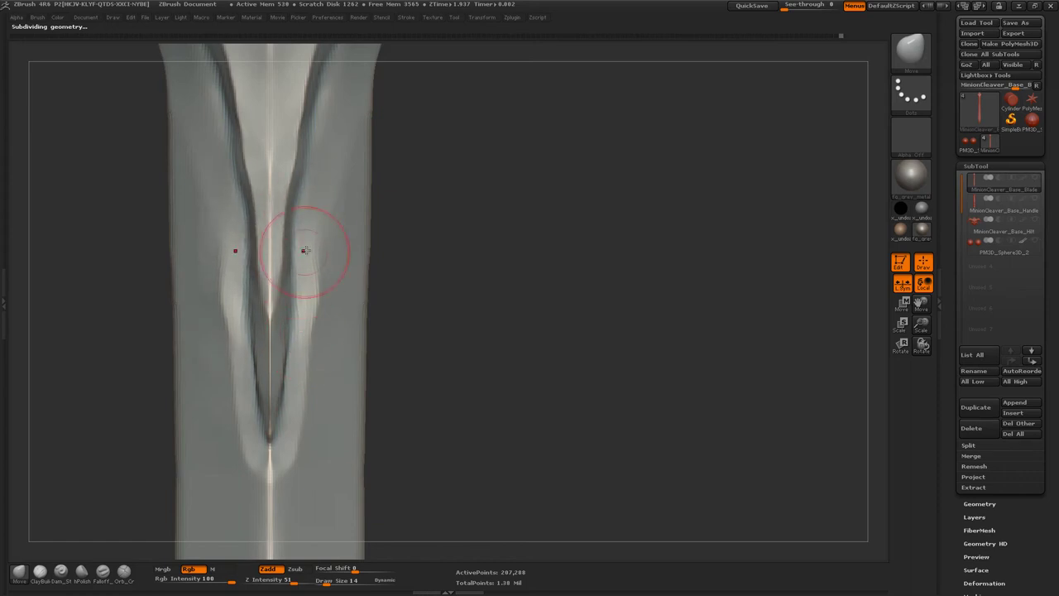
- Refine the upper blade and shape the tip into a flat bevelled point
{"action": "left_click_drag", "start_coordinate": [389, 248], "coordinate": [414, 279]}
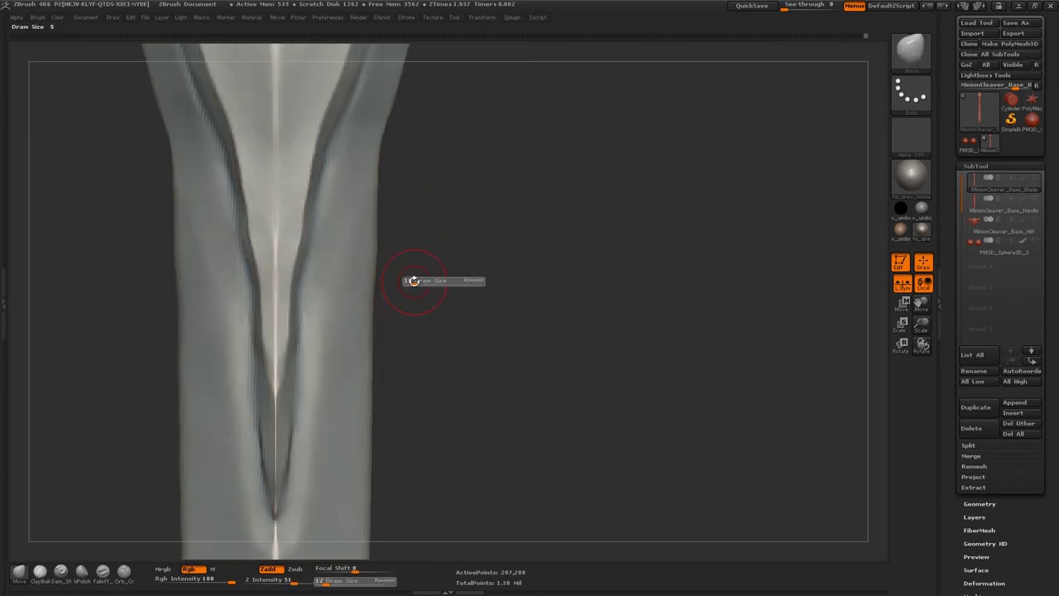
{"action": "key", "text": "b"}
{"action": "key", "text": "s"}
{"action": "key", "text": "t"}
{"action": "left_click_drag", "start_coordinate": [482, 211], "coordinate": [310, 307]}
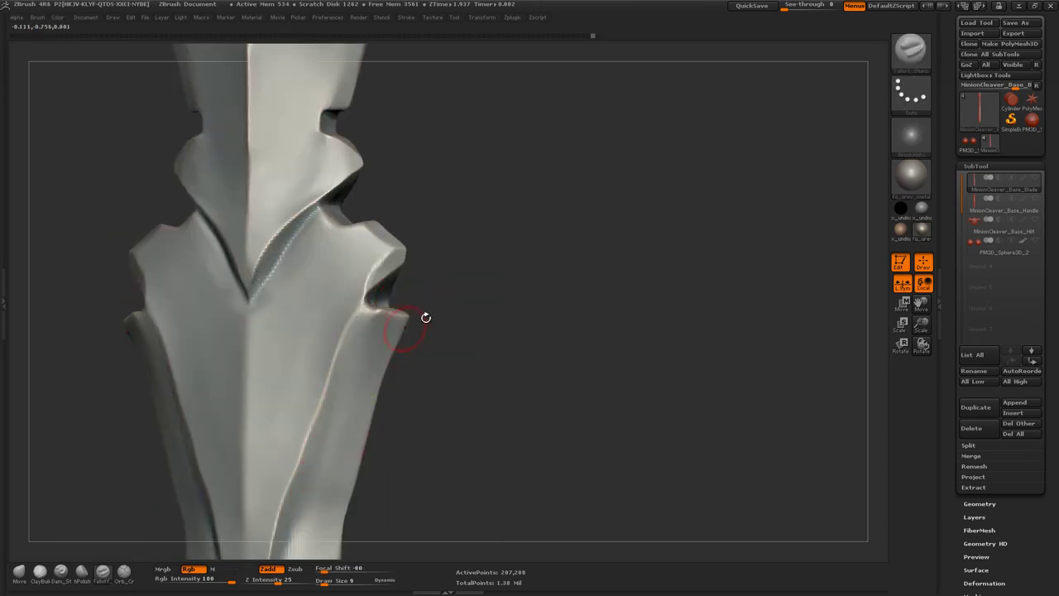
{"action": "key", "text": "b"}
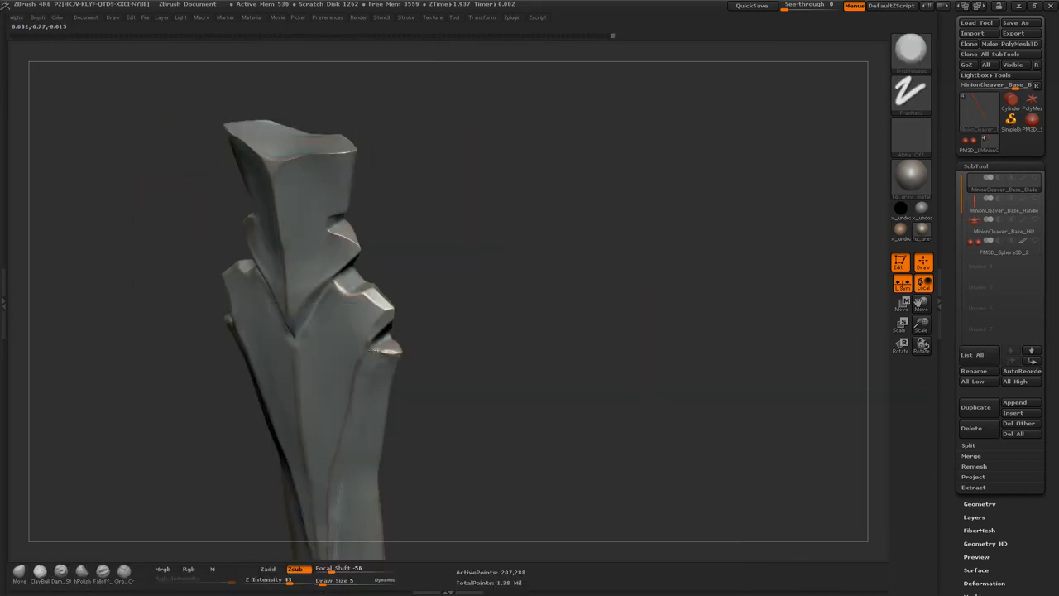
{"action": "mouse_move", "coordinate": [404, 353]}
{"action": "left_mouse_down"}
{"action": "mouse_move", "coordinate": [414, 331]}
{"action": "mouse_move", "coordinate": [409, 189]}
{"action": "mouse_move", "coordinate": [432, 225]}
{"action": "left_mouse_up"}
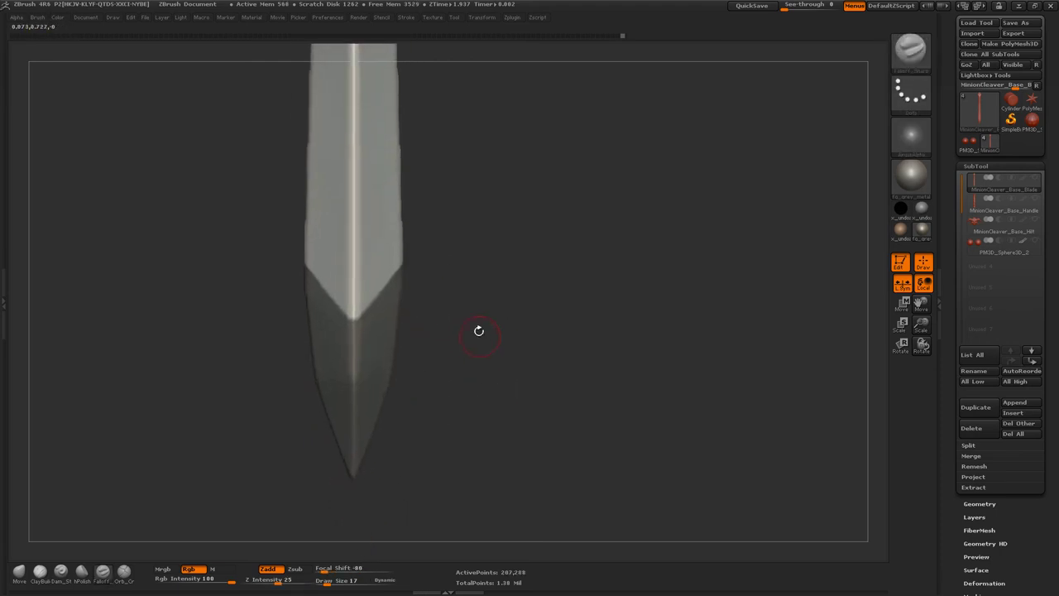
- Inflate the blade via Tool > Deformation to soften its bevel edges
{"action": "left_click_drag", "start_coordinate": [532, 304], "coordinate": [601, 285]}
{"action": "left_click", "coordinate": [976, 166]}
{"action": "left_click", "coordinate": [984, 259]}
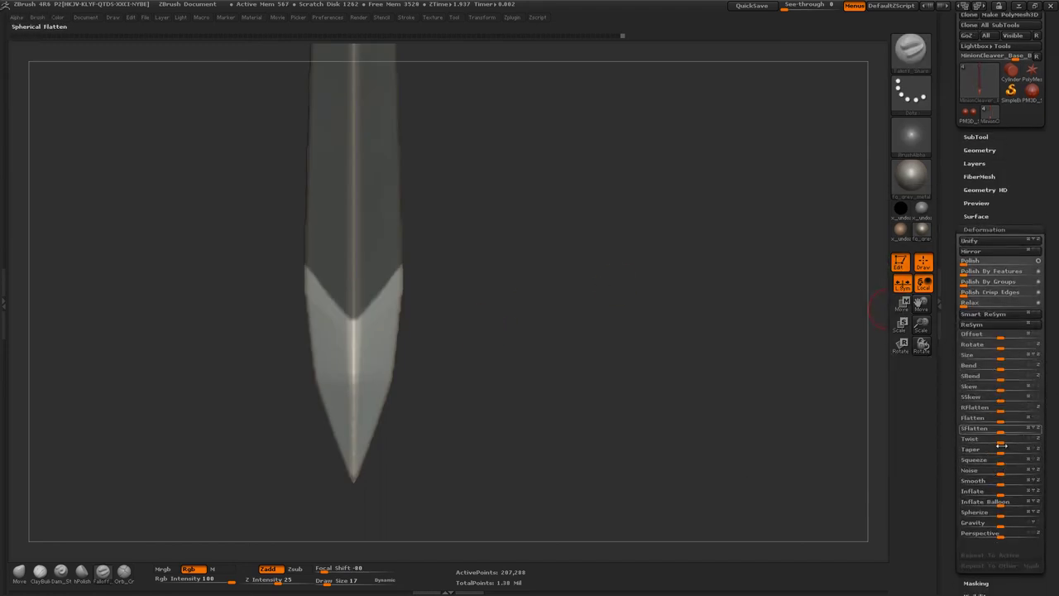
{"action": "left_click_drag", "start_coordinate": [1000, 495], "coordinate": [1008, 495]}
{"action": "left_click_drag", "start_coordinate": [513, 323], "coordinate": [664, 406]}
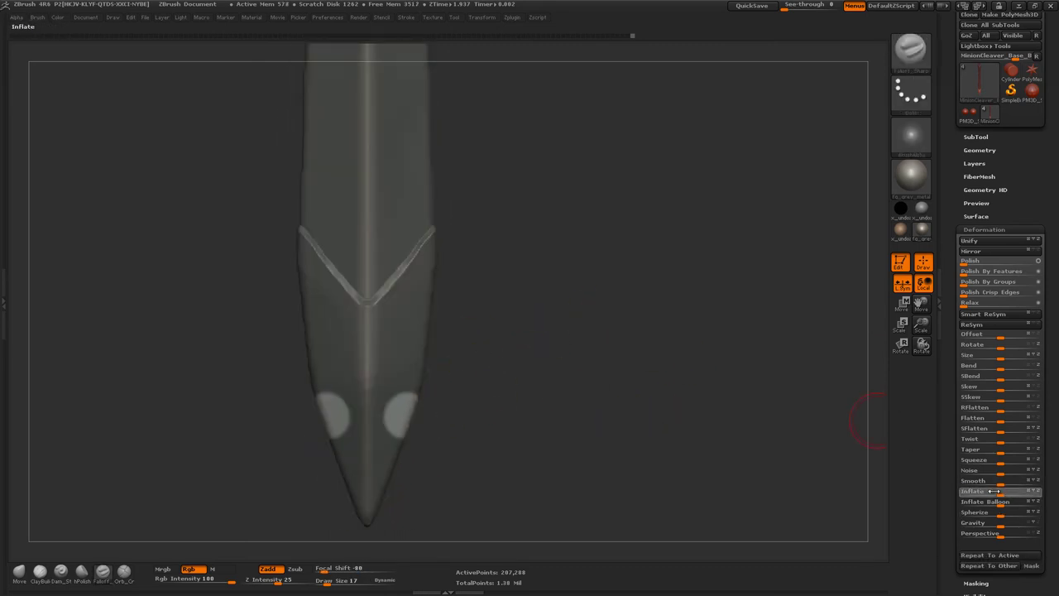
{"action": "mouse_move", "coordinate": [579, 331]}
{"action": "left_mouse_down"}
{"action": "mouse_move", "coordinate": [461, 295]}
{"action": "mouse_move", "coordinate": [480, 296]}
{"action": "left_mouse_up"}
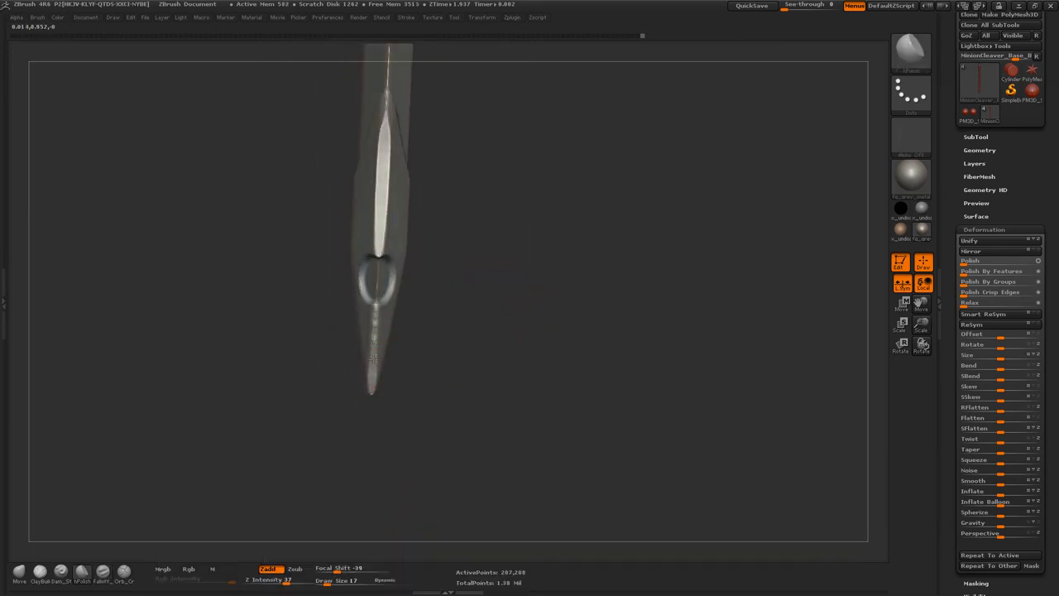
{"action": "left_click_drag", "start_coordinate": [386, 308], "coordinate": [440, 326]}
- Push curved notches into both sides of the blade tip with the Move brush
{"action": "key", "text": "b"}
{"action": "key", "text": "m"}
{"action": "key", "text": "v"}
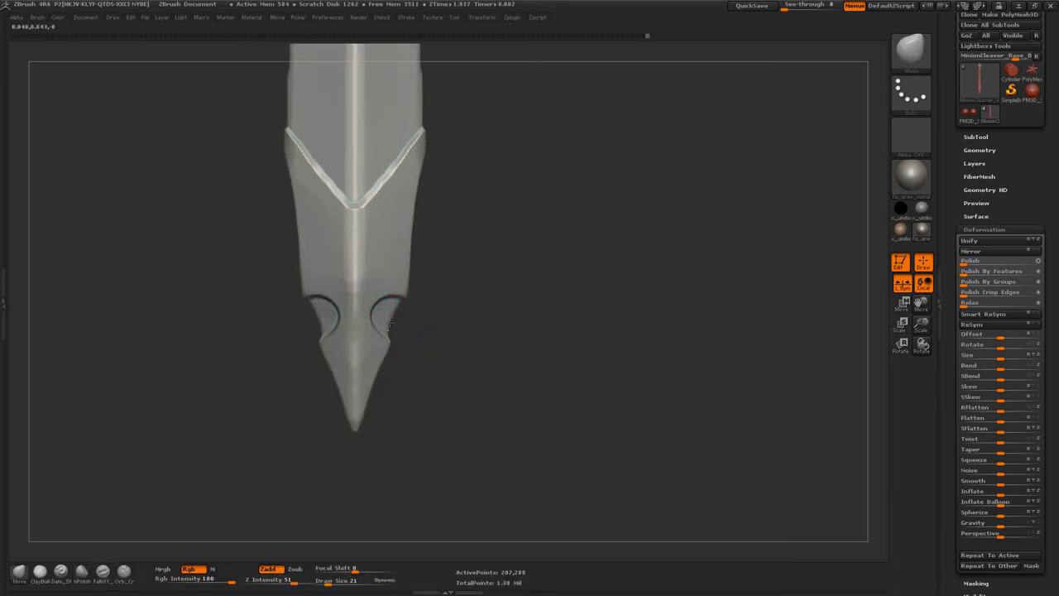
{"action": "mouse_move", "coordinate": [380, 302]}
{"action": "left_mouse_down", "text": "alt"}
{"action": "mouse_move", "coordinate": [387, 267]}
{"action": "mouse_move", "coordinate": [482, 325]}
{"action": "mouse_move", "coordinate": [449, 342]}
{"action": "left_mouse_up", "text": "alt"}
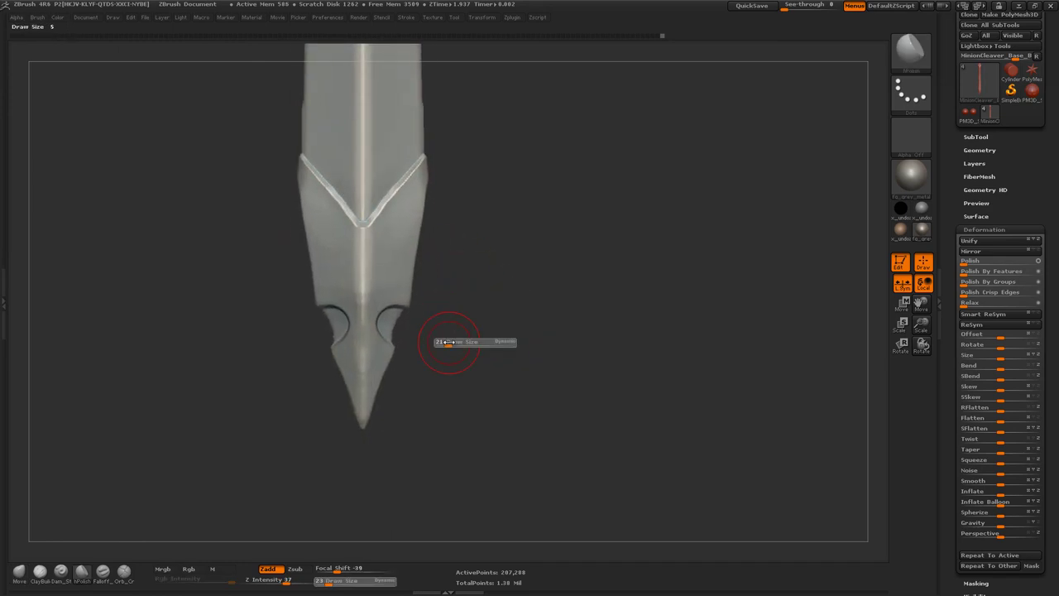
{"action": "mouse_move", "coordinate": [373, 384]}
{"action": "left_mouse_down"}
{"action": "mouse_move", "coordinate": [334, 247]}
{"action": "mouse_move", "coordinate": [506, 315]}
{"action": "mouse_move", "coordinate": [359, 405]}
{"action": "left_mouse_up"}
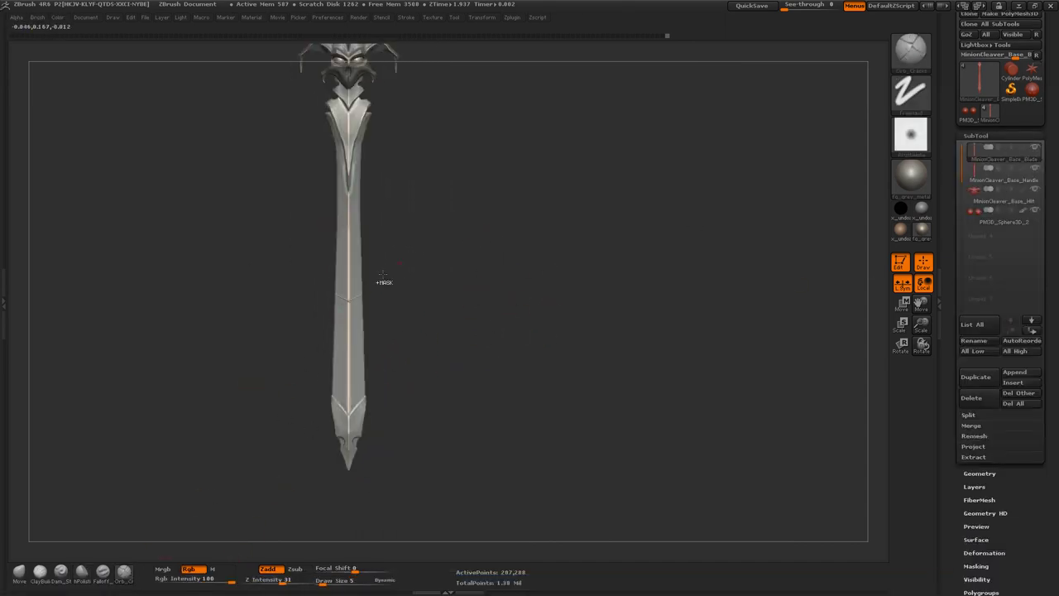
- Frame the whole sword face-on and place its front view on the canvas
{"action": "key", "text": "b"}
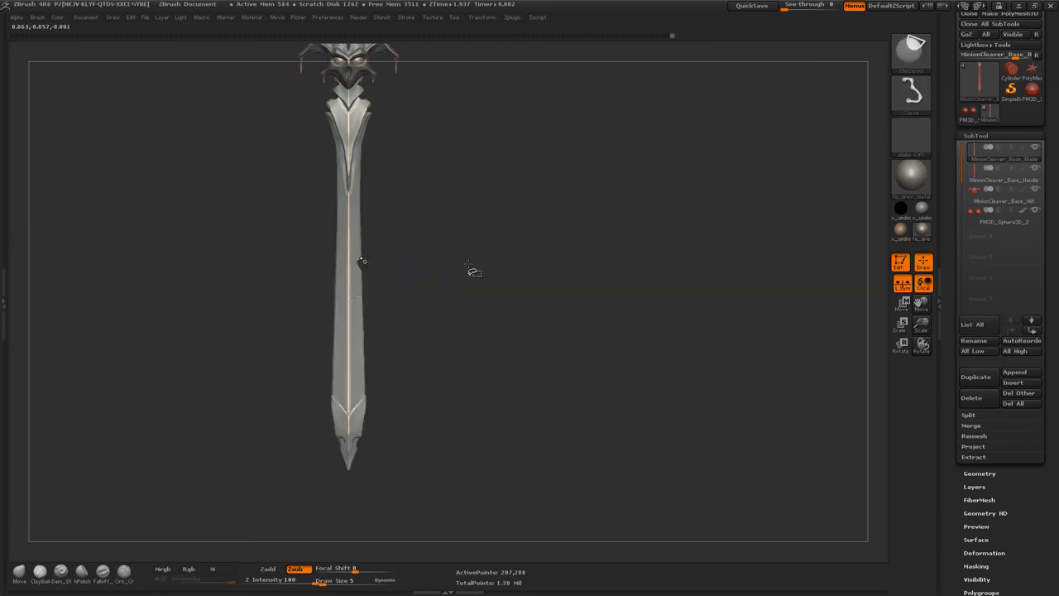
{"action": "mouse_move", "coordinate": [371, 283]}
{"action": "left_mouse_down", "text": "alt"}
{"action": "mouse_move", "coordinate": [351, 276]}
{"action": "mouse_move", "coordinate": [360, 303]}
{"action": "mouse_move", "coordinate": [348, 307]}
{"action": "mouse_move", "coordinate": [391, 303]}
{"action": "mouse_move", "coordinate": [385, 323]}
{"action": "mouse_move", "coordinate": [436, 371]}
{"action": "mouse_move", "coordinate": [396, 339]}
{"action": "left_mouse_up", "text": "alt"}
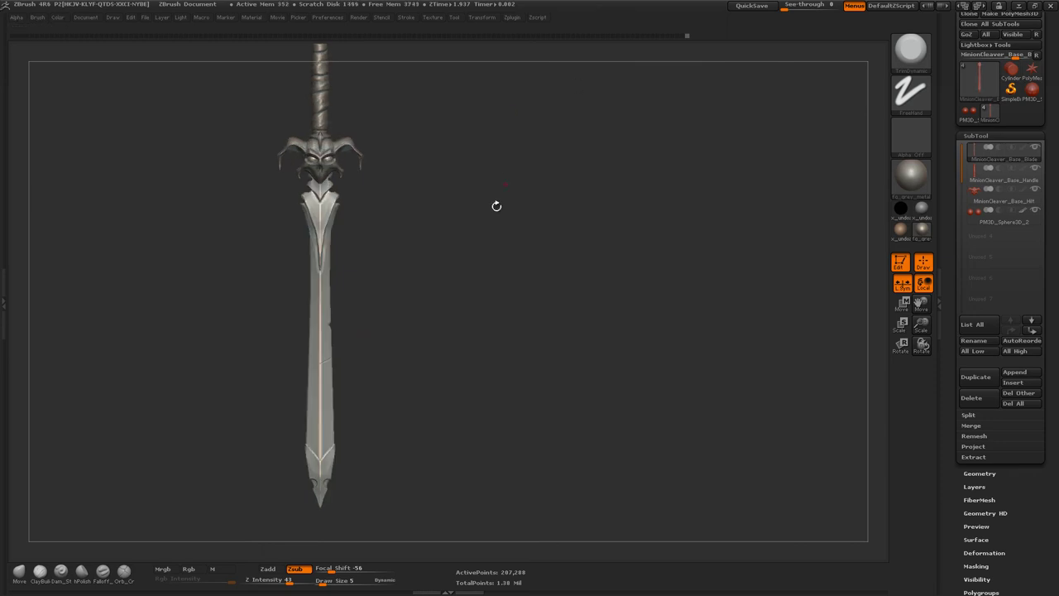
{"action": "mouse_move", "coordinate": [496, 205]}
{"action": "left_mouse_down"}
{"action": "mouse_move", "coordinate": [428, 213]}
{"action": "mouse_move", "coordinate": [64, 520]}
{"action": "left_mouse_up"}
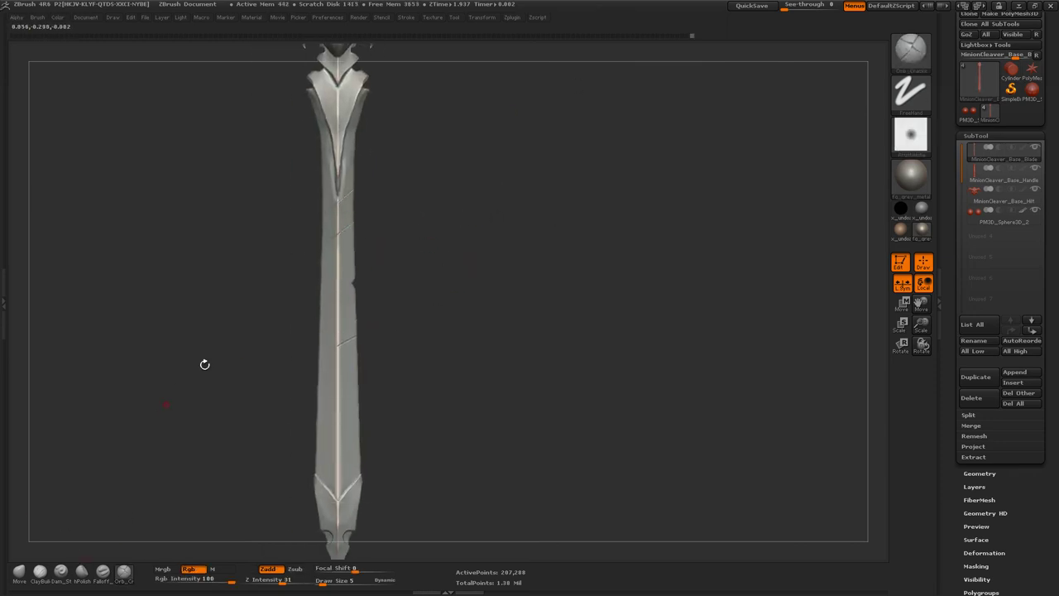
{"action": "mouse_move", "coordinate": [412, 400]}
{"action": "left_mouse_down"}
{"action": "mouse_move", "coordinate": [338, 342]}
{"action": "mouse_move", "coordinate": [338, 217]}
{"action": "mouse_move", "coordinate": [471, 274]}
{"action": "mouse_move", "coordinate": [298, 250]}
{"action": "mouse_move", "coordinate": [397, 251]}
{"action": "mouse_move", "coordinate": [398, 238]}
{"action": "mouse_move", "coordinate": [356, 217]}
{"action": "mouse_move", "coordinate": [313, 250]}
{"action": "mouse_move", "coordinate": [364, 264]}
{"action": "left_mouse_up"}
{"action": "key", "text": "shift+s"}
- Add two end-on guard views, a large diagonal view and a black silhouette
{"action": "key", "text": "t"}
{"action": "left_click_drag", "start_coordinate": [244, 273], "coordinate": [248, 82]}
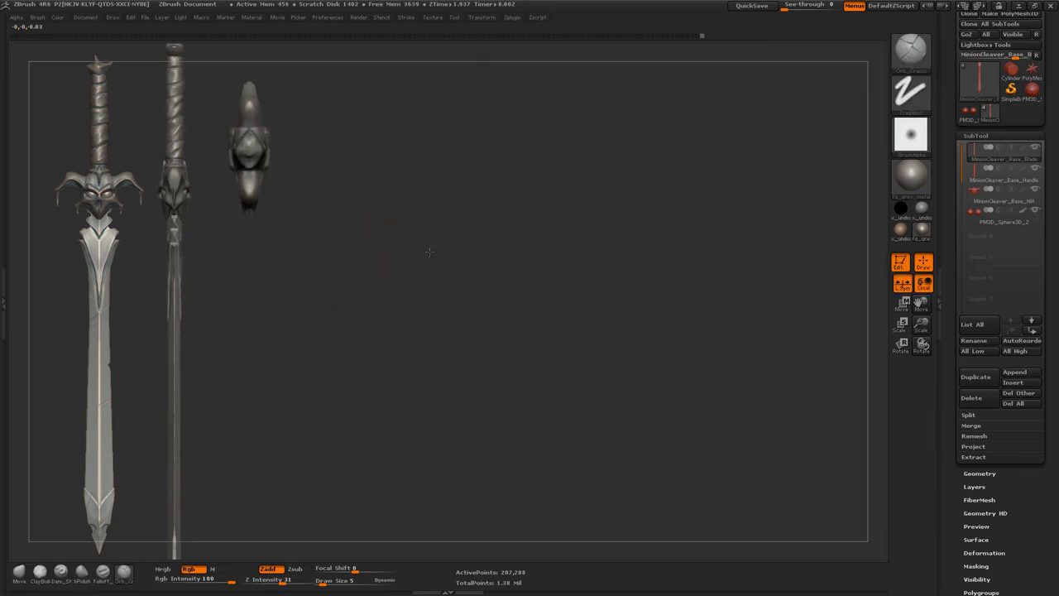
{"action": "mouse_move", "coordinate": [284, 378]}
{"action": "left_mouse_down"}
{"action": "mouse_move", "coordinate": [366, 272]}
{"action": "mouse_move", "coordinate": [420, 369]}
{"action": "left_mouse_up"}
{"action": "key", "text": "t"}
{"action": "left_click_drag", "start_coordinate": [245, 339], "coordinate": [422, 261]}
{"action": "left_click_drag", "start_coordinate": [401, 346], "coordinate": [478, 309]}
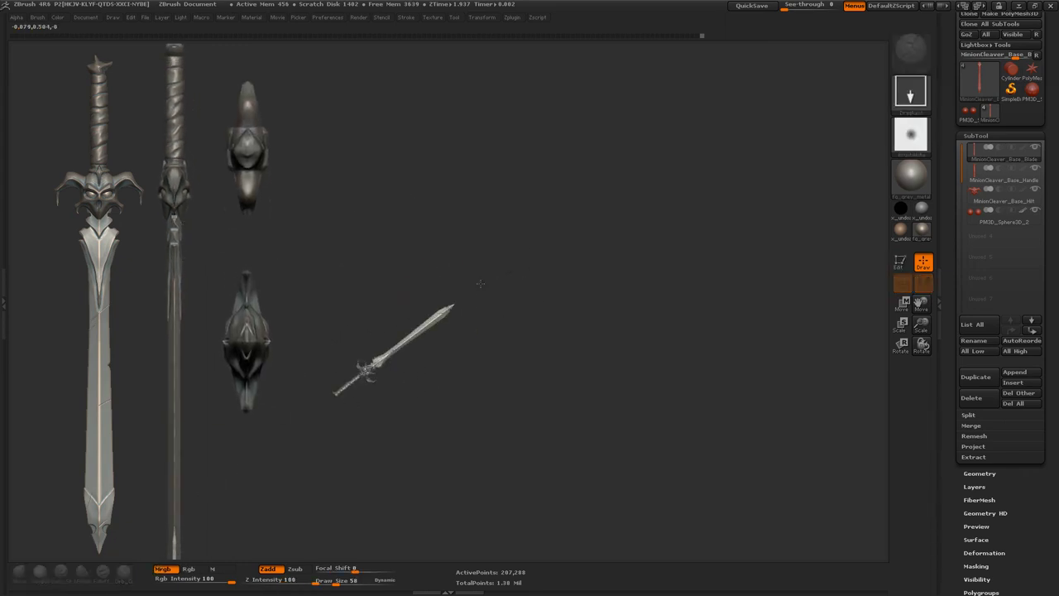
{"action": "left_click_drag", "start_coordinate": [390, 429], "coordinate": [473, 296]}
{"action": "key", "text": "ctrl+z"}
{"action": "key", "text": "ctrl+z"}
{"action": "left_click_drag", "start_coordinate": [281, 443], "coordinate": [538, 137]}
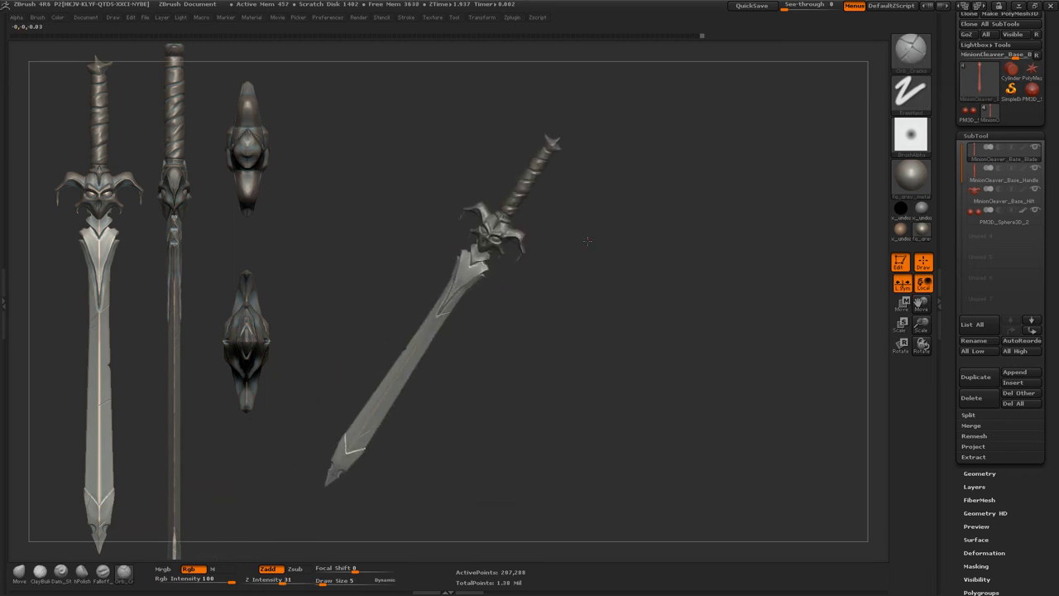
{"action": "left_click_drag", "start_coordinate": [771, 178], "coordinate": [746, 250]}
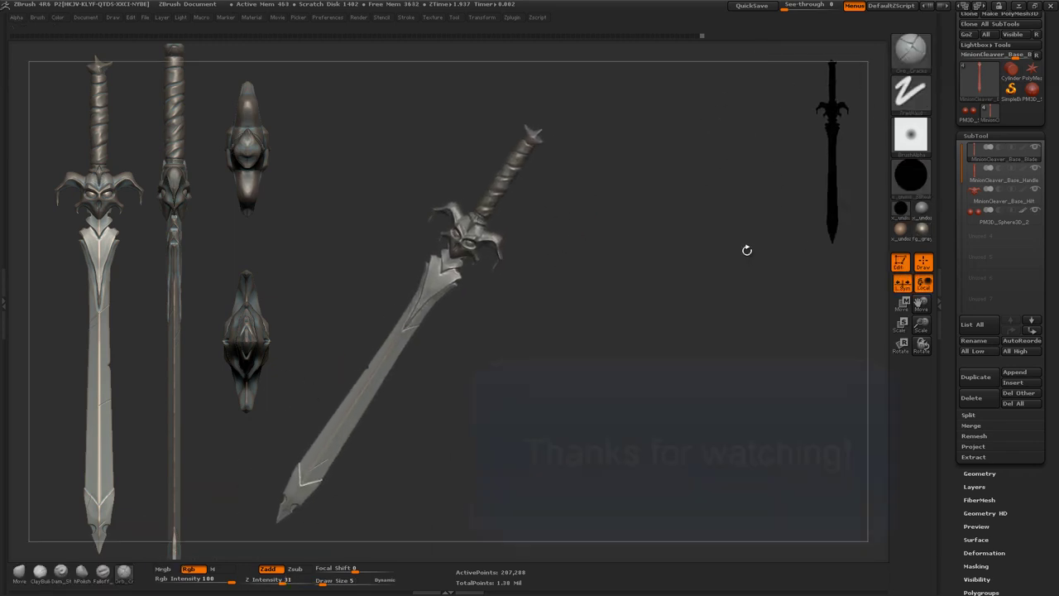